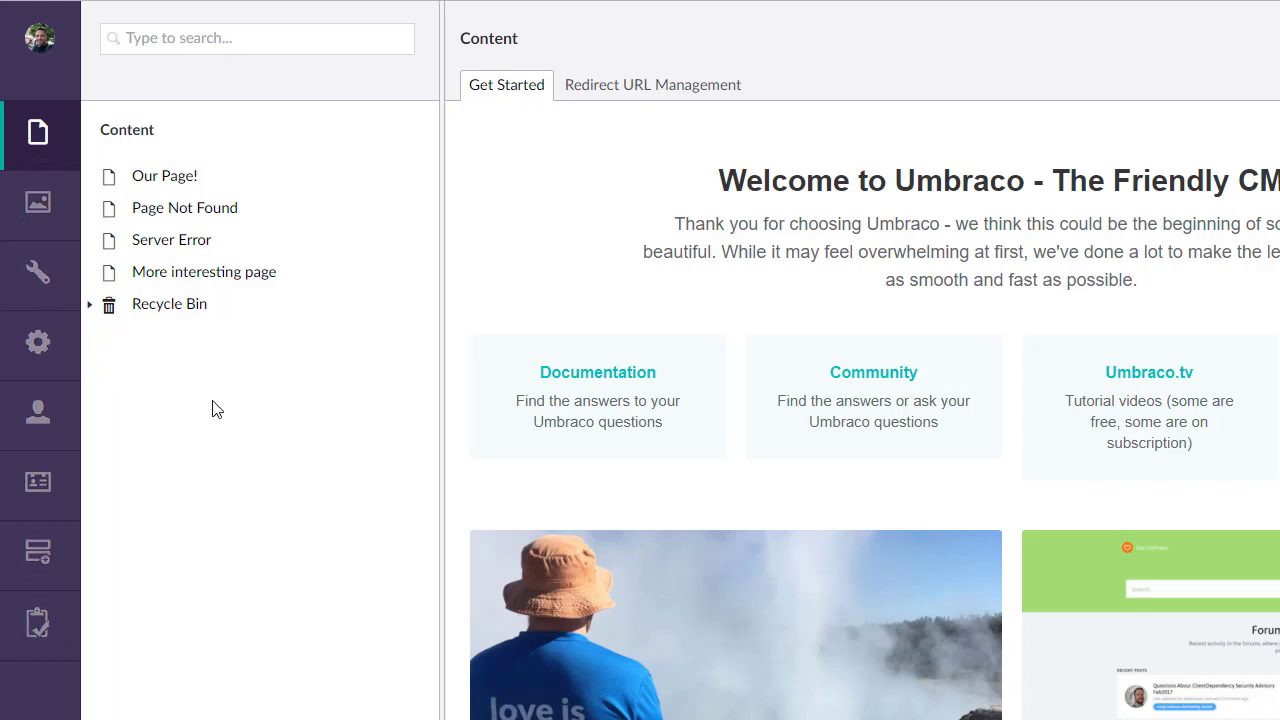
# - Create a new data type named "Archetype: Advanced" that uses the Archetype property editor
pyautogui.click(45, 347)
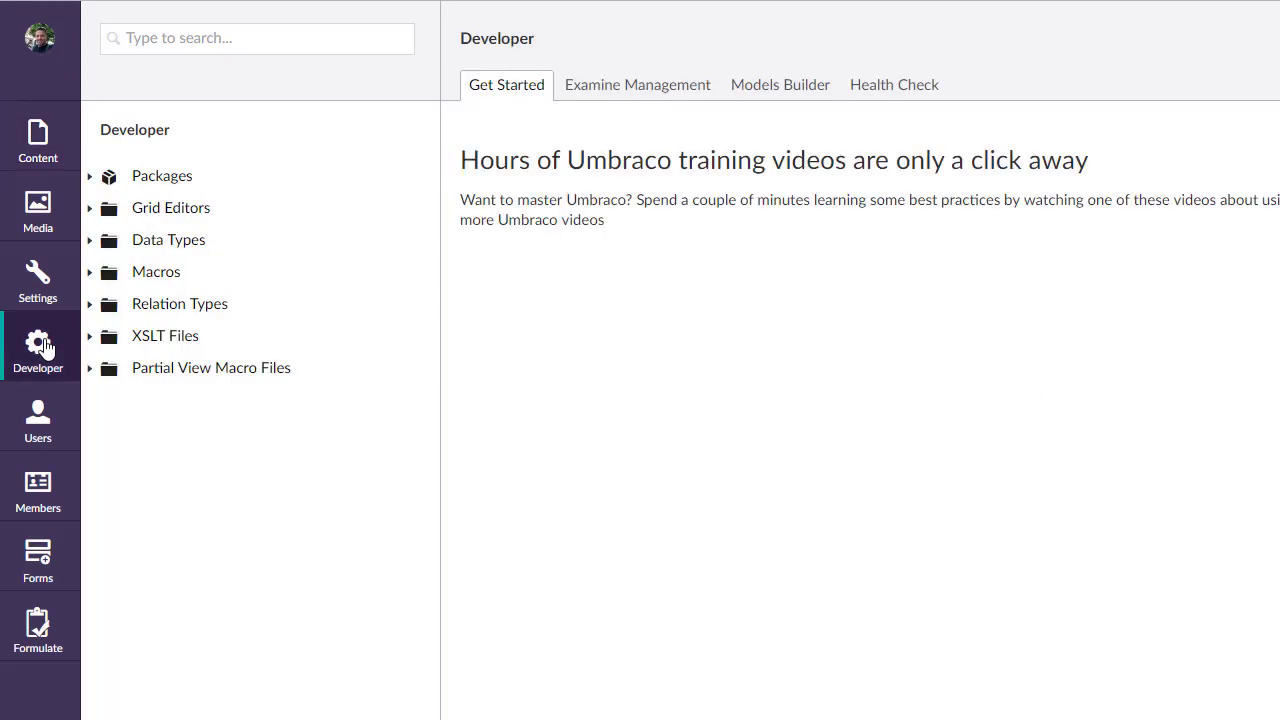
pyautogui.click(83, 234)
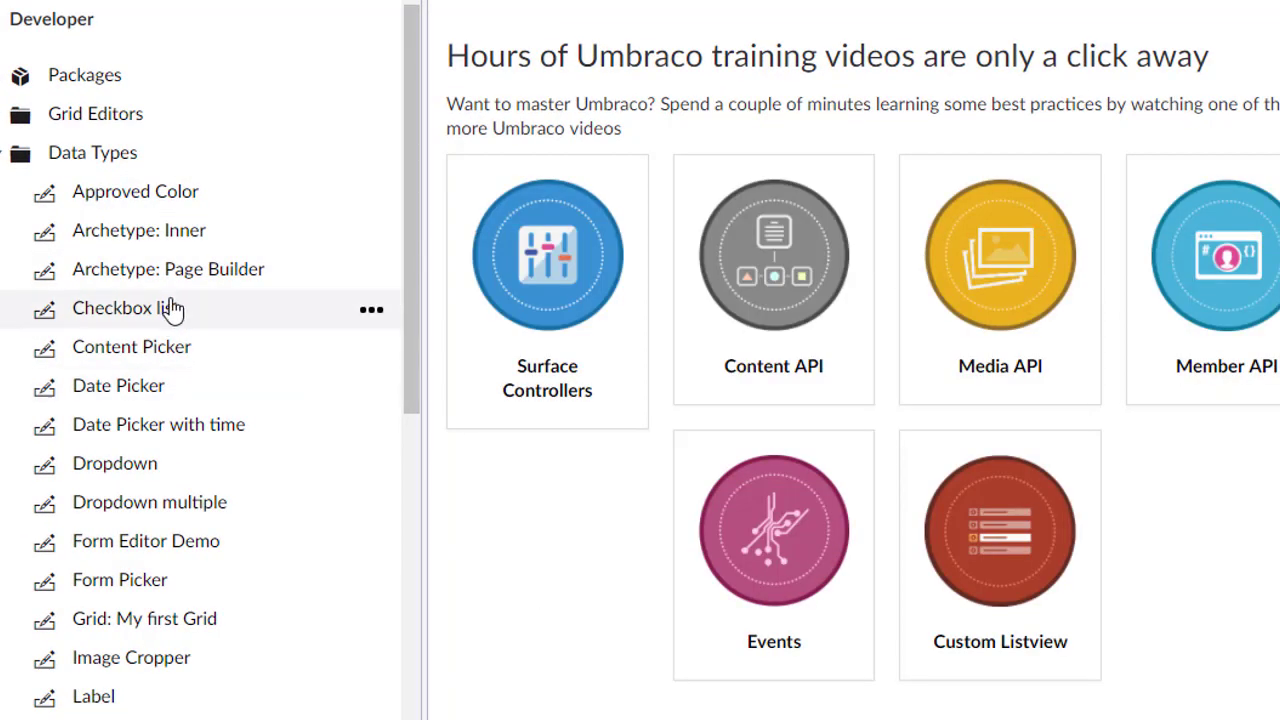
pyautogui.rightClick(105, 160)
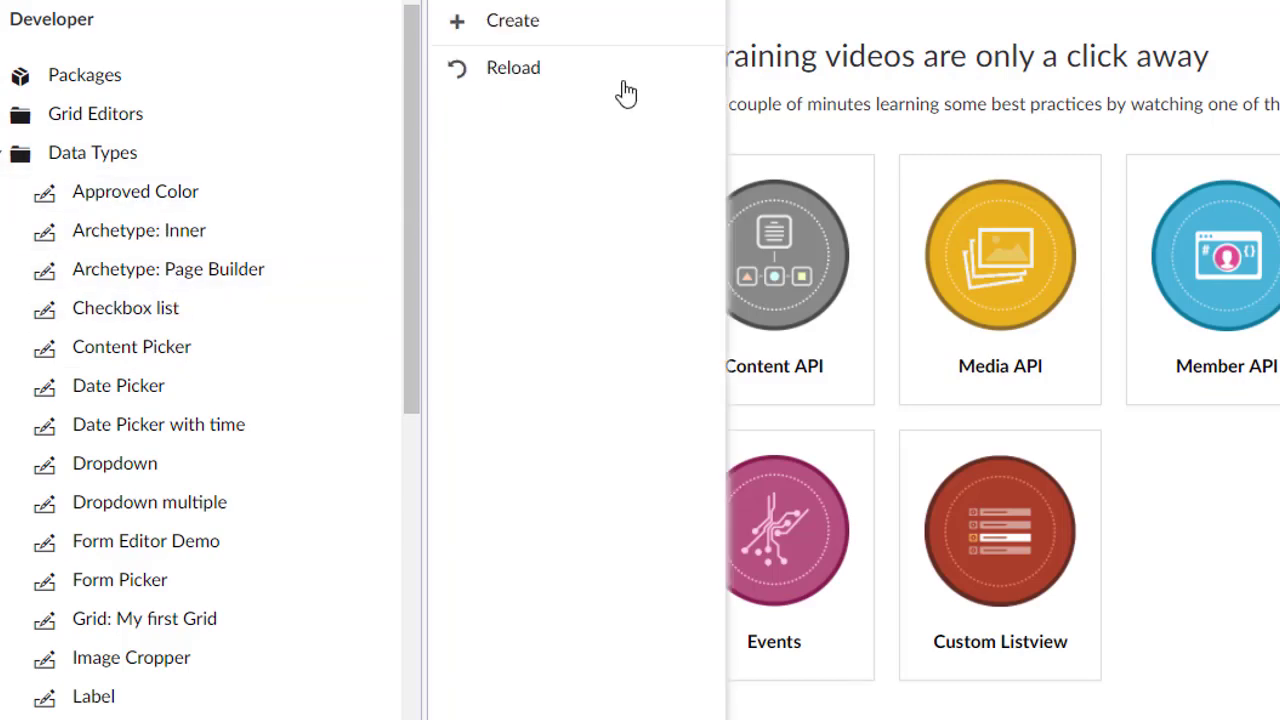
pyautogui.click(578, 22)
pyautogui.click(563, 98)
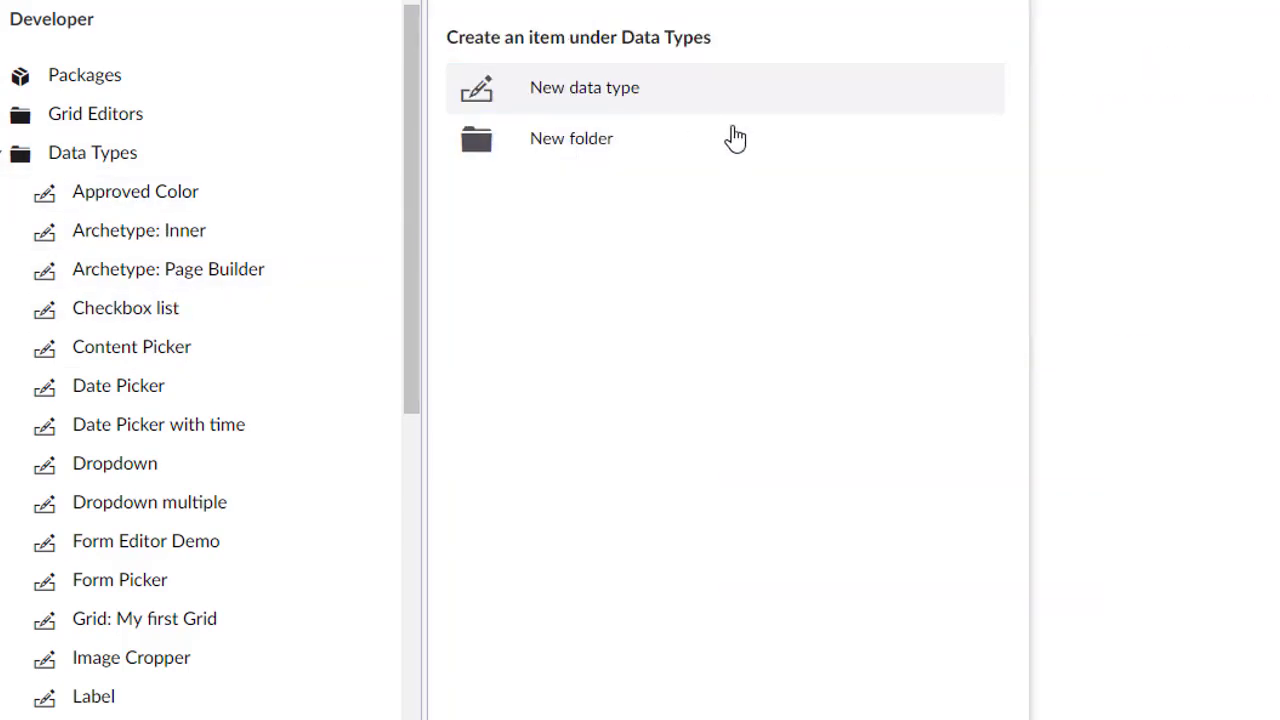
pyautogui.write('Archetype:')
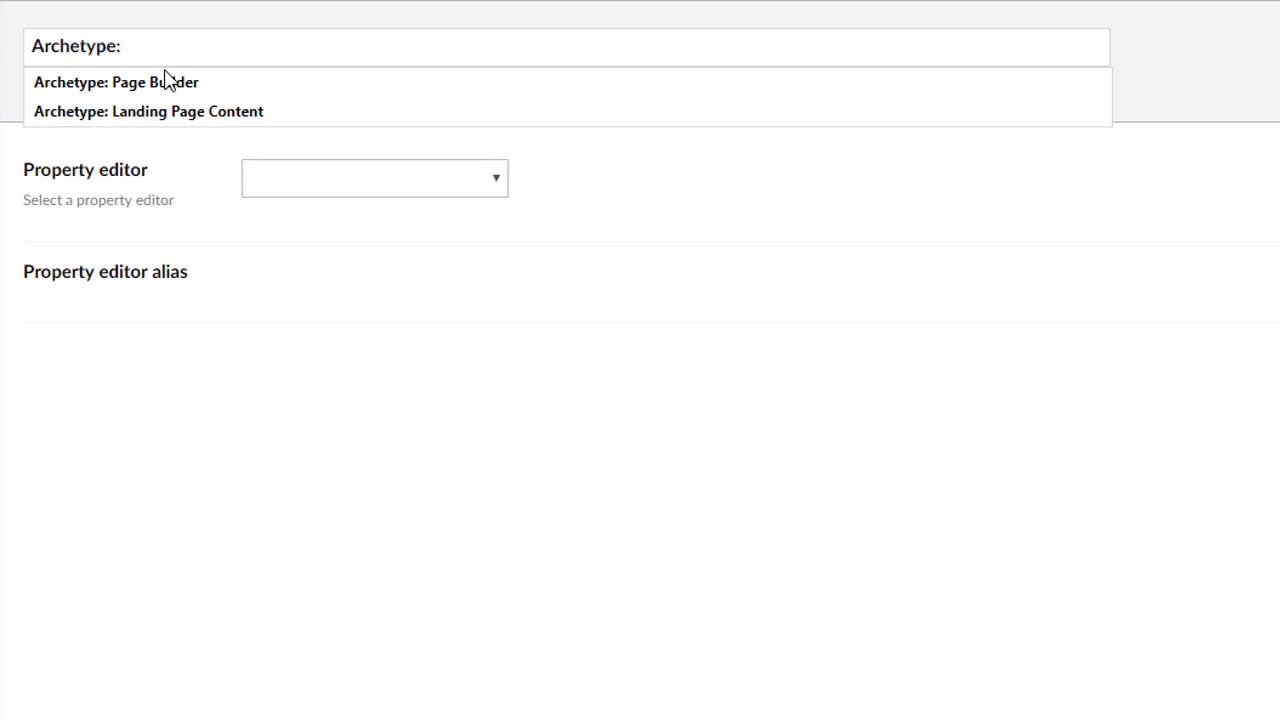
pyautogui.write('Advanced')
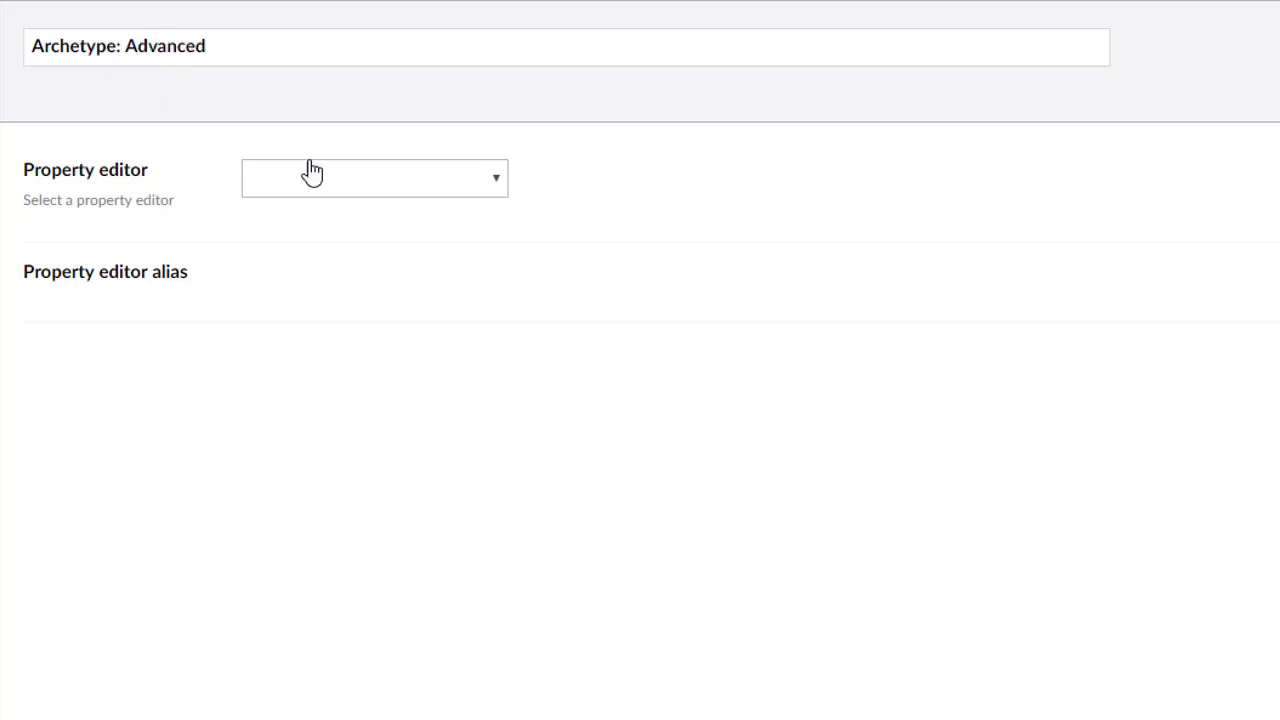
pyautogui.click(309, 172)
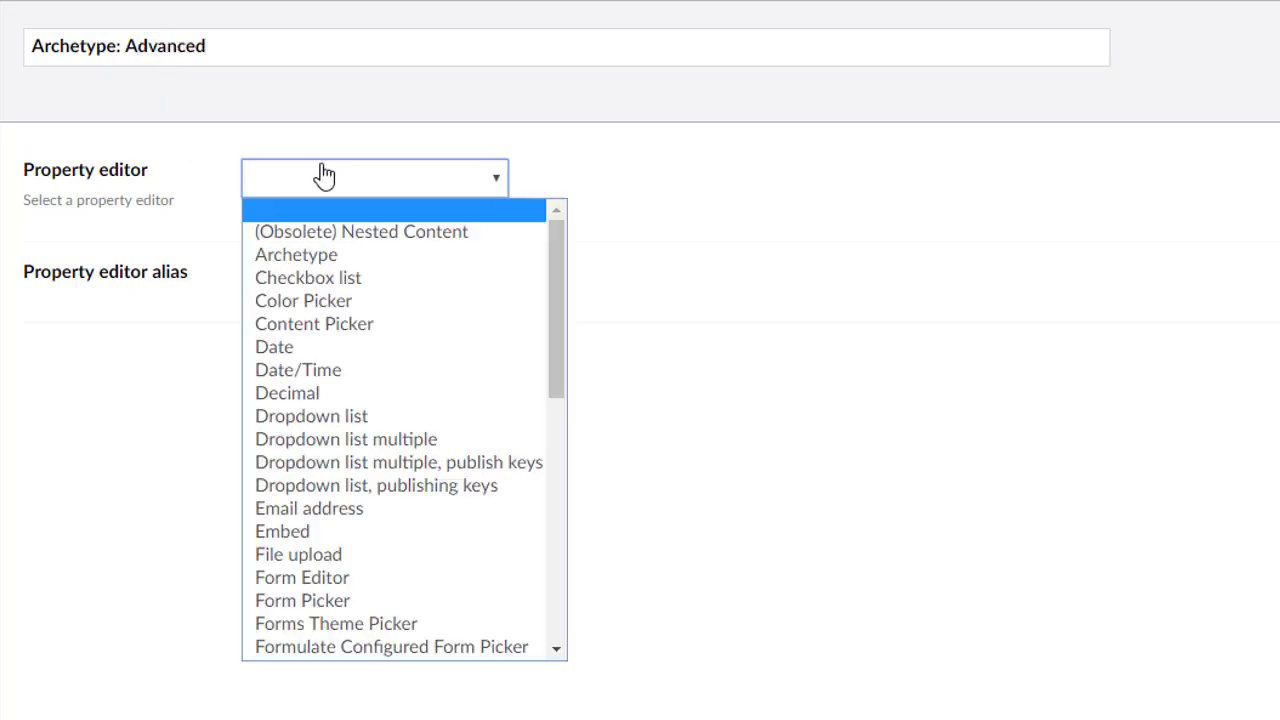
pyautogui.click(350, 256)
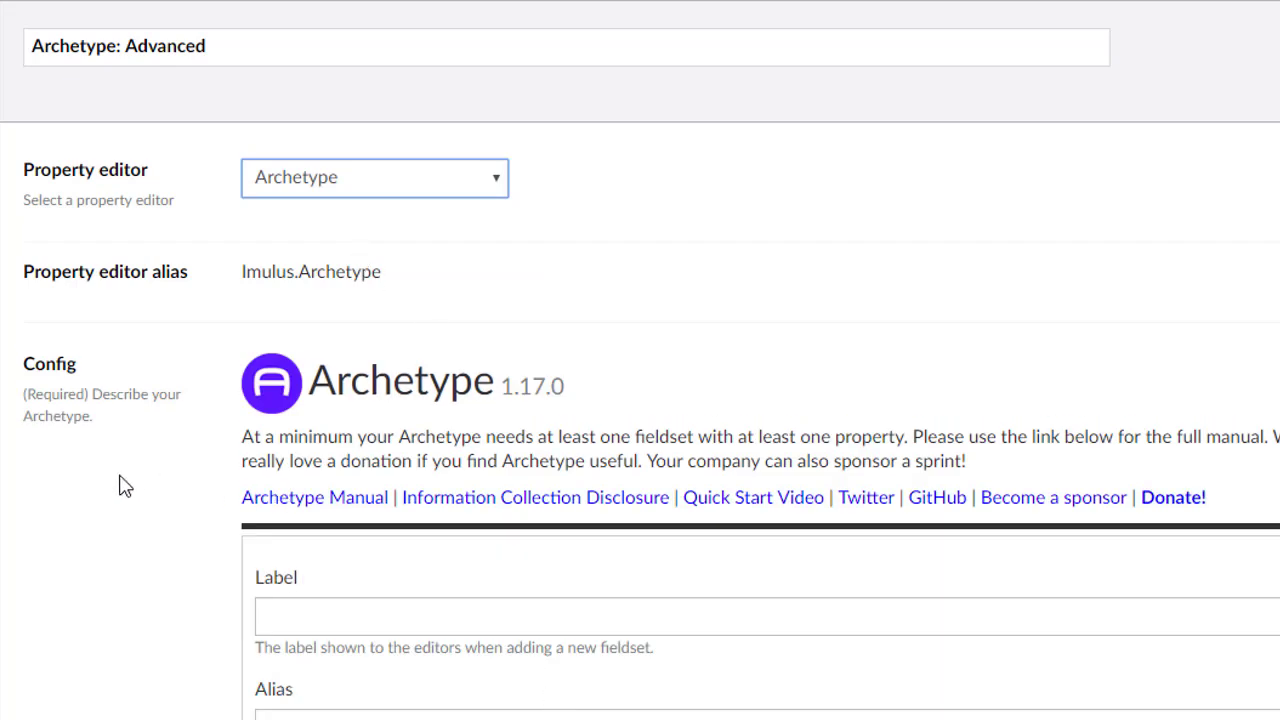
# - Label the Archetype configuration's first fieldset "Rich Text Module"
pyautogui.scroll(-1, 94, 494)
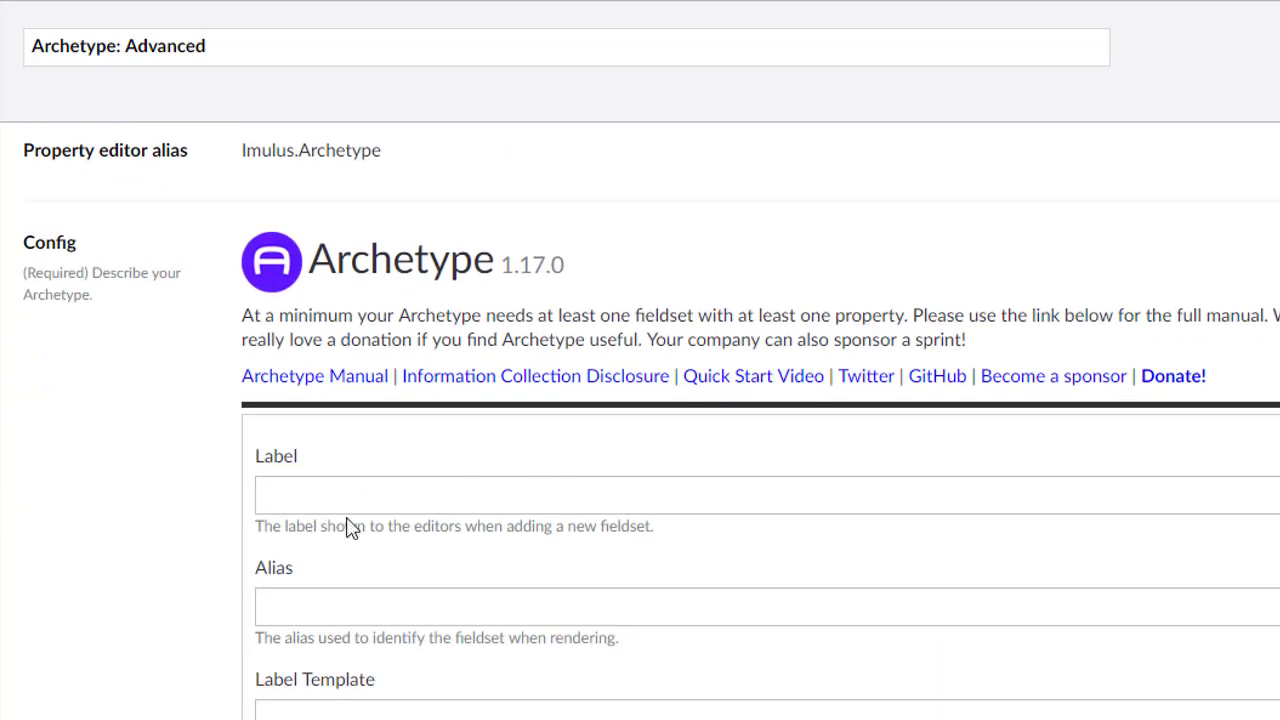
pyautogui.scroll(-10, 350, 528)
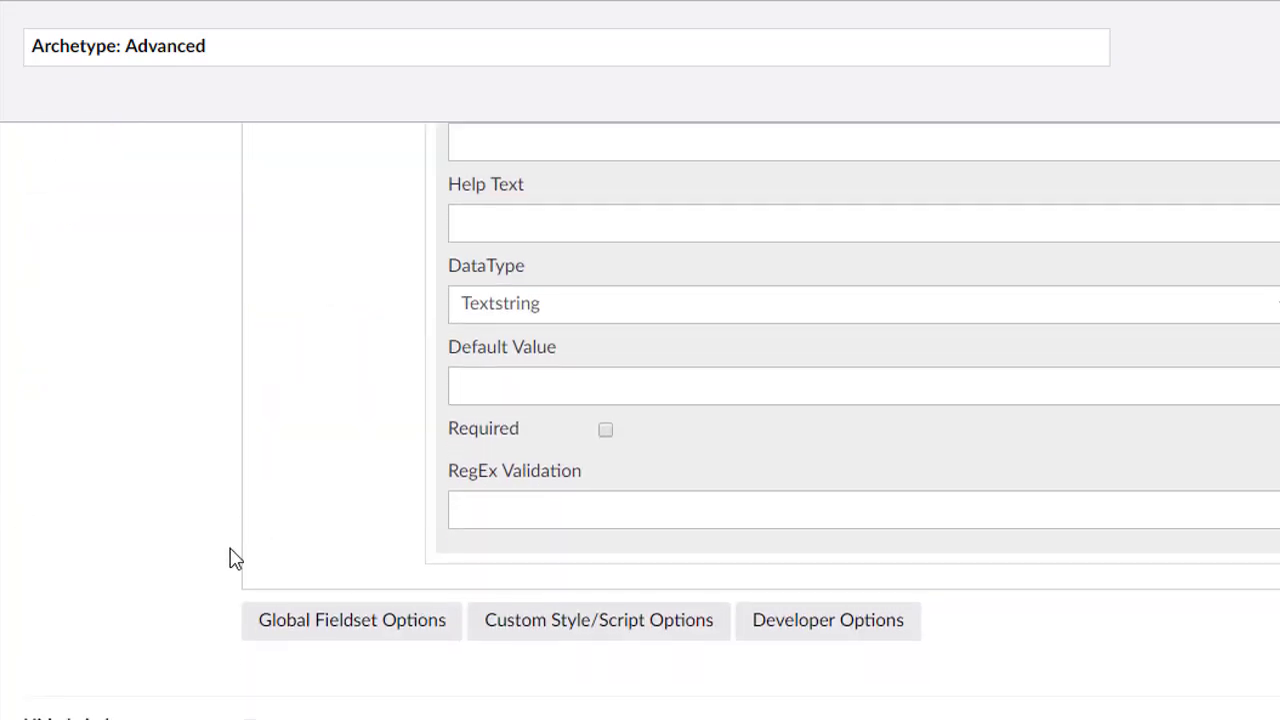
pyautogui.scroll(9, 252, 557)
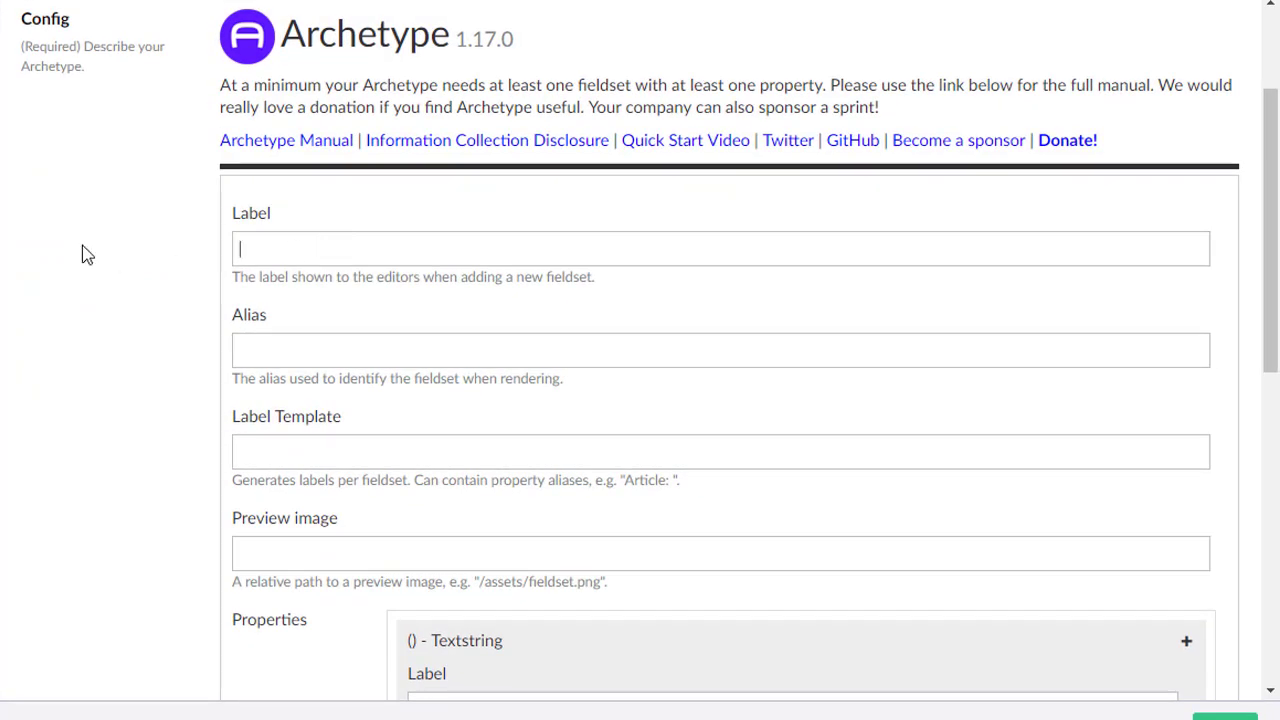
pyautogui.write('Rich Text')
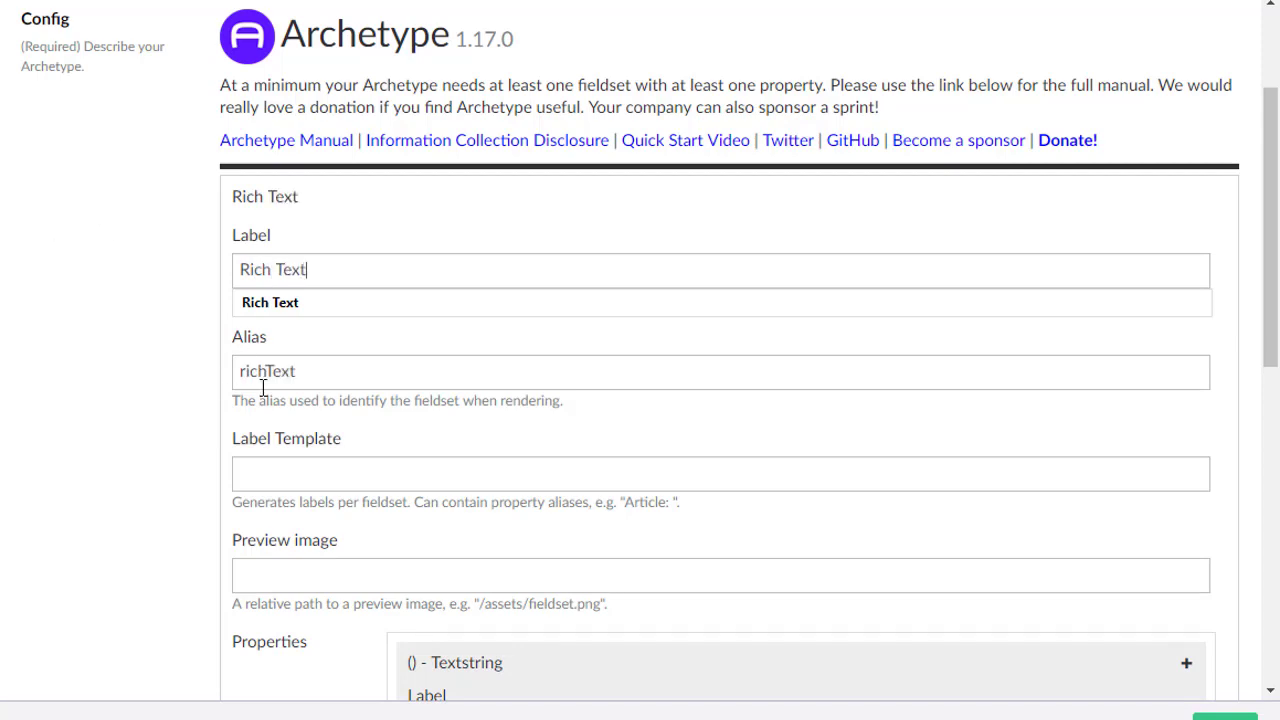
pyautogui.scroll(-3, 185, 440)
pyautogui.write('Text <')
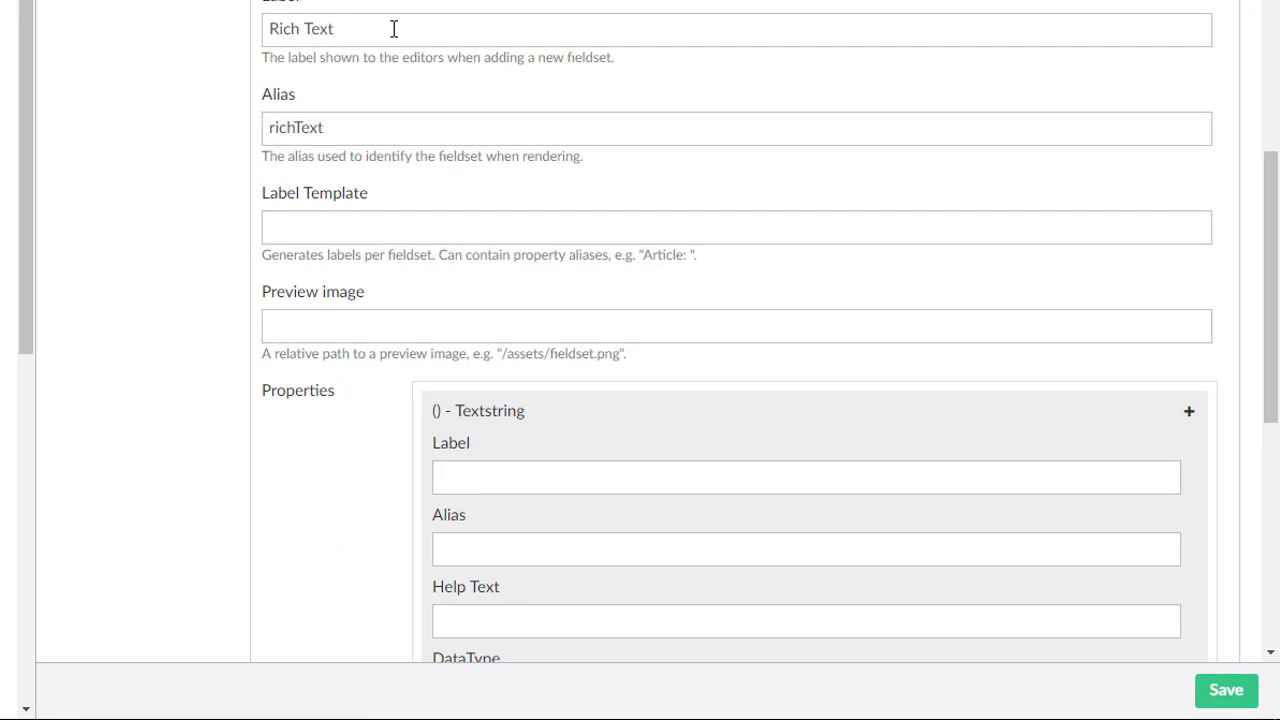
# - Label the fieldset's property "Text", set its data type to Richtext editor, and save the data type
pyautogui.click(559, 478)
pyautogui.write('Text')
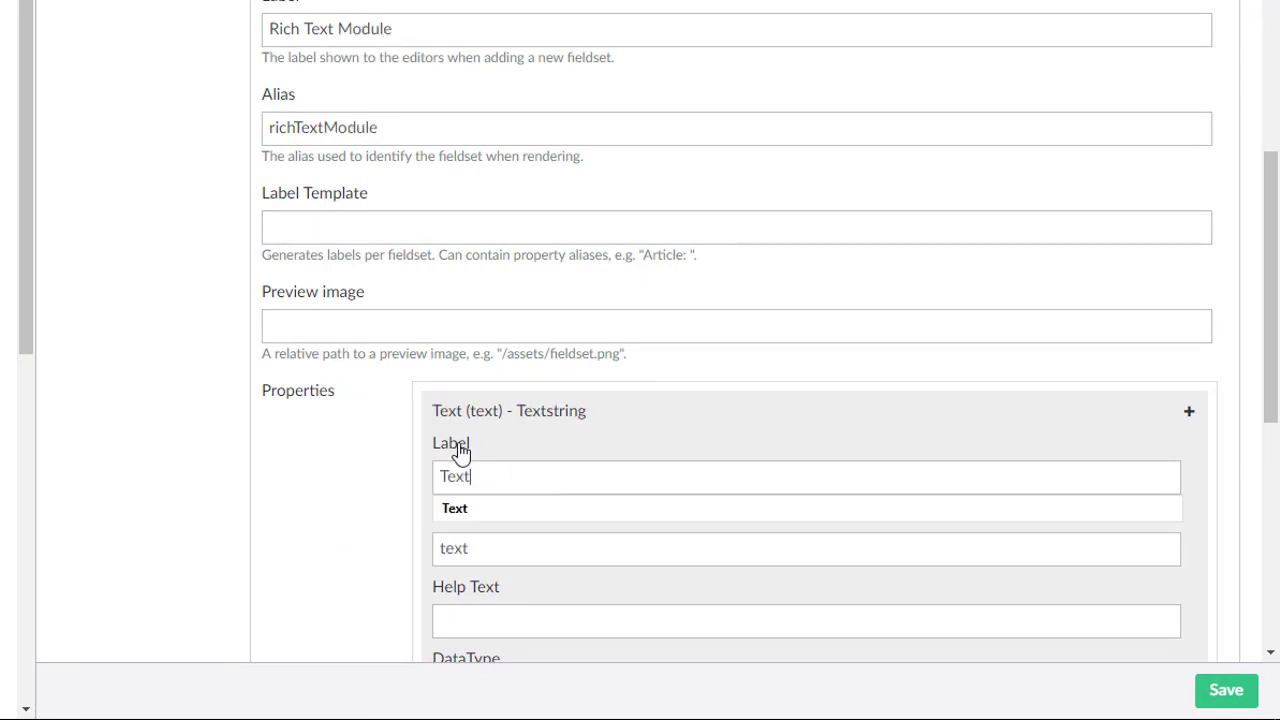
pyautogui.scroll(-1, 408, 500)
pyautogui.scroll(-1, 480, 398)
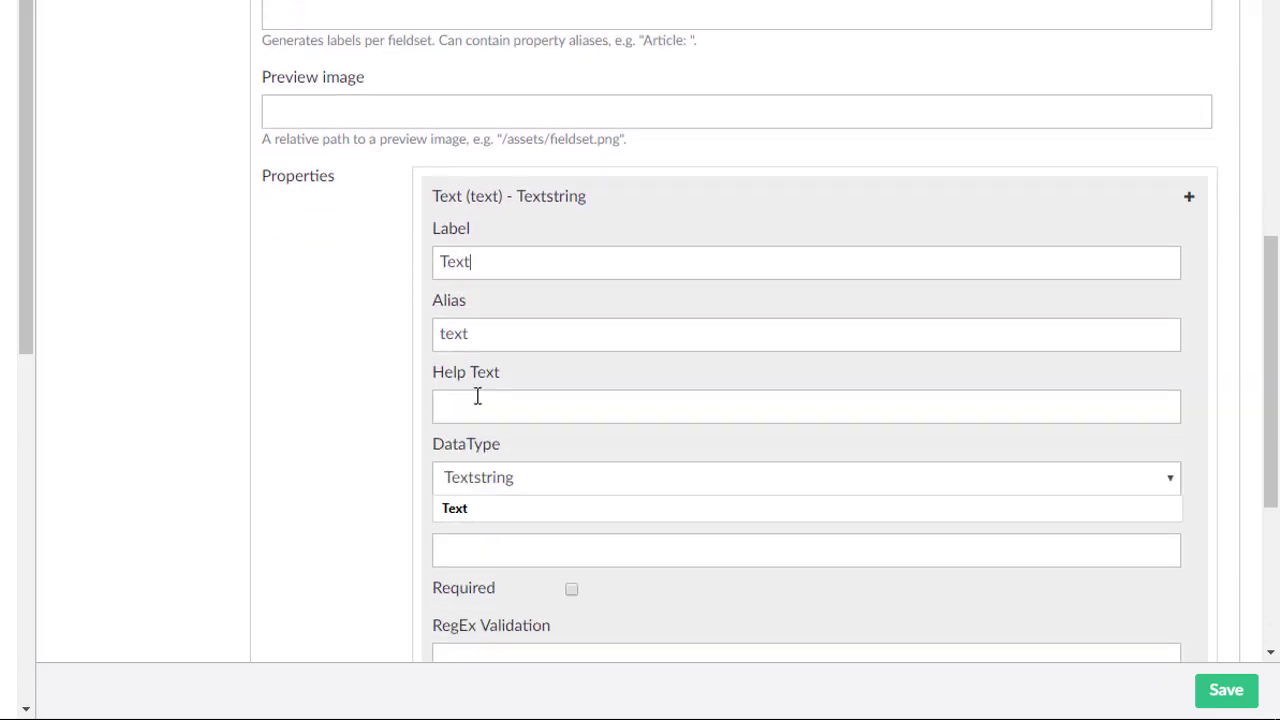
pyautogui.scroll(-1, 495, 395)
pyautogui.click(507, 390)
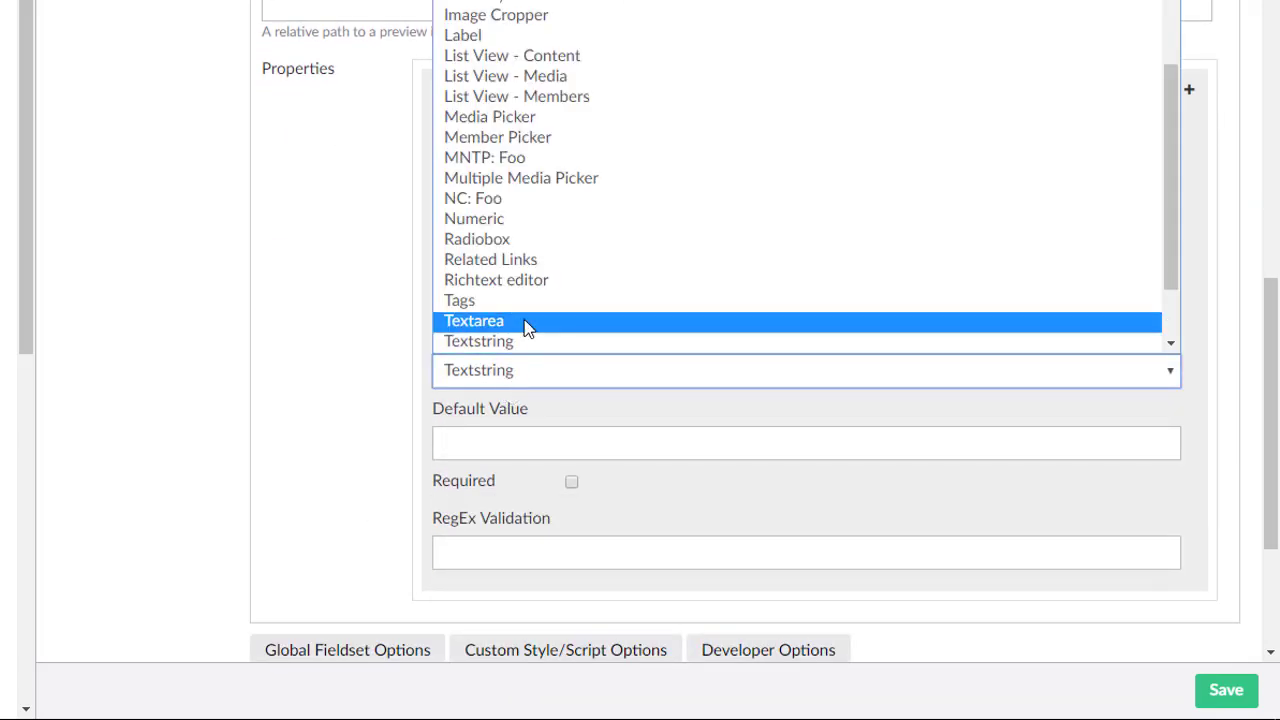
pyautogui.scroll(-1, 535, 300)
pyautogui.click(537, 210)
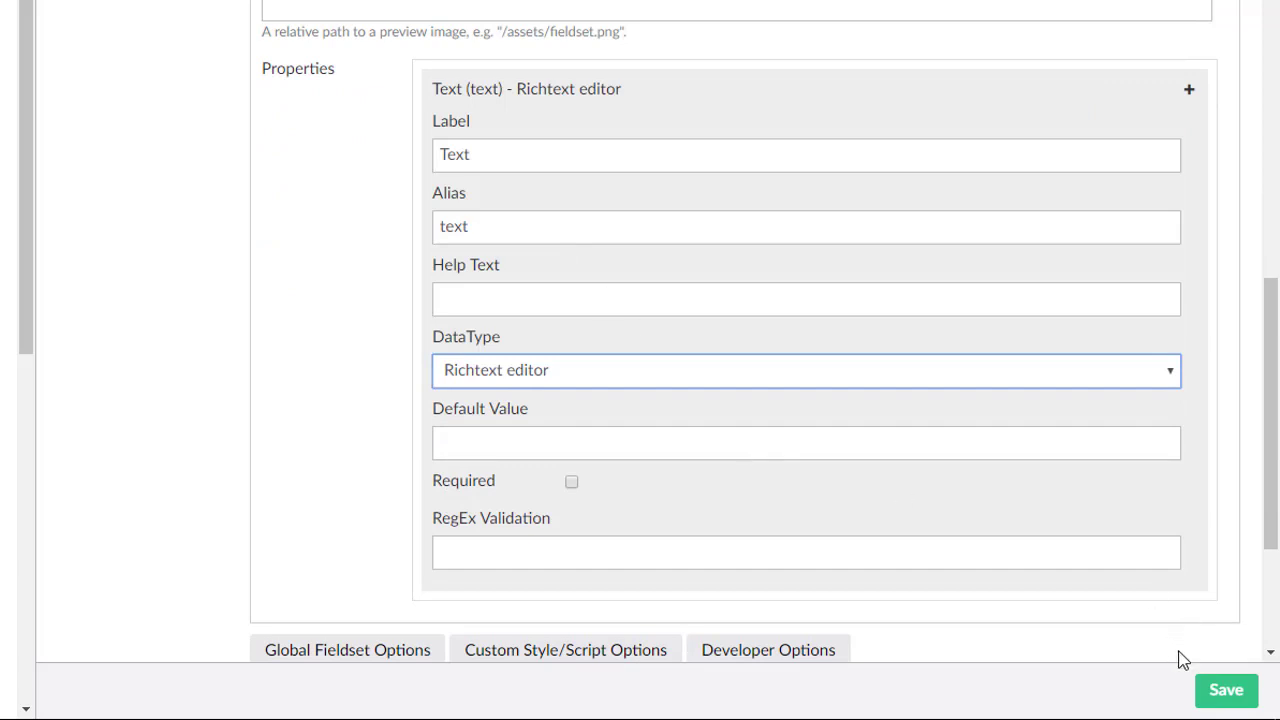
pyautogui.click(1221, 689)
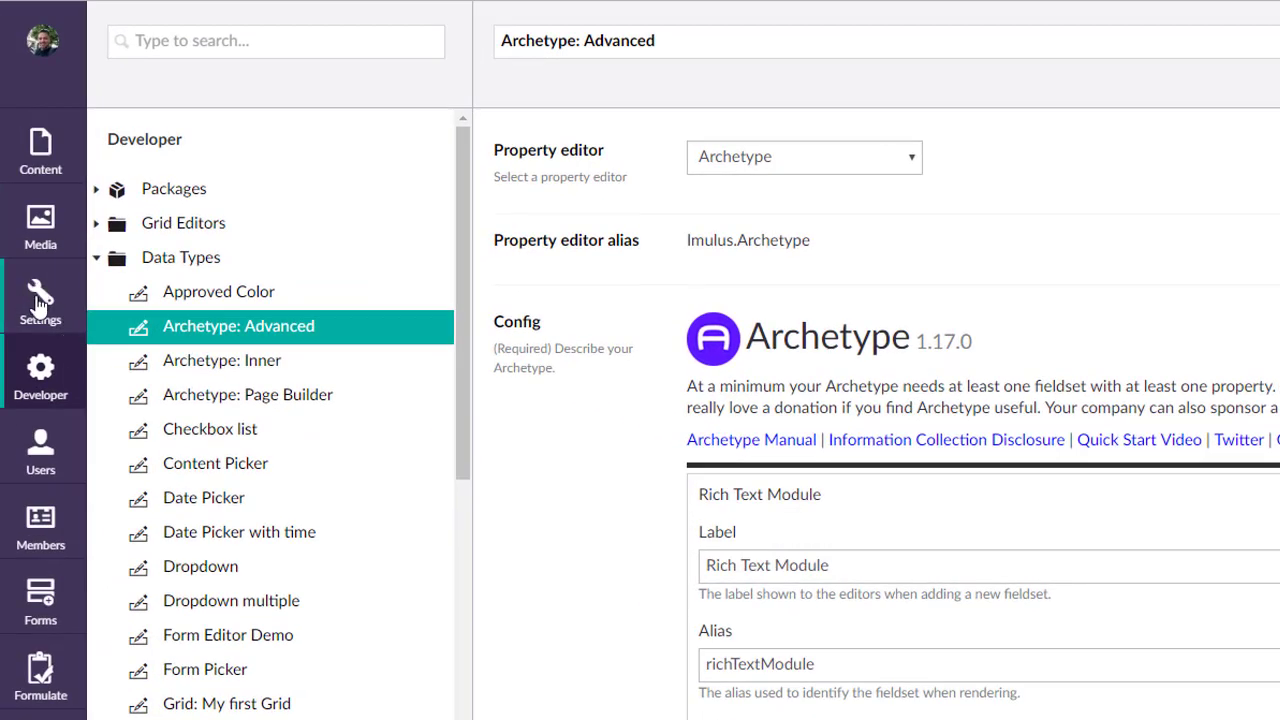
# - Add a property named "Modules" to the Blah tab of the Bar document type
pyautogui.click(37, 300)
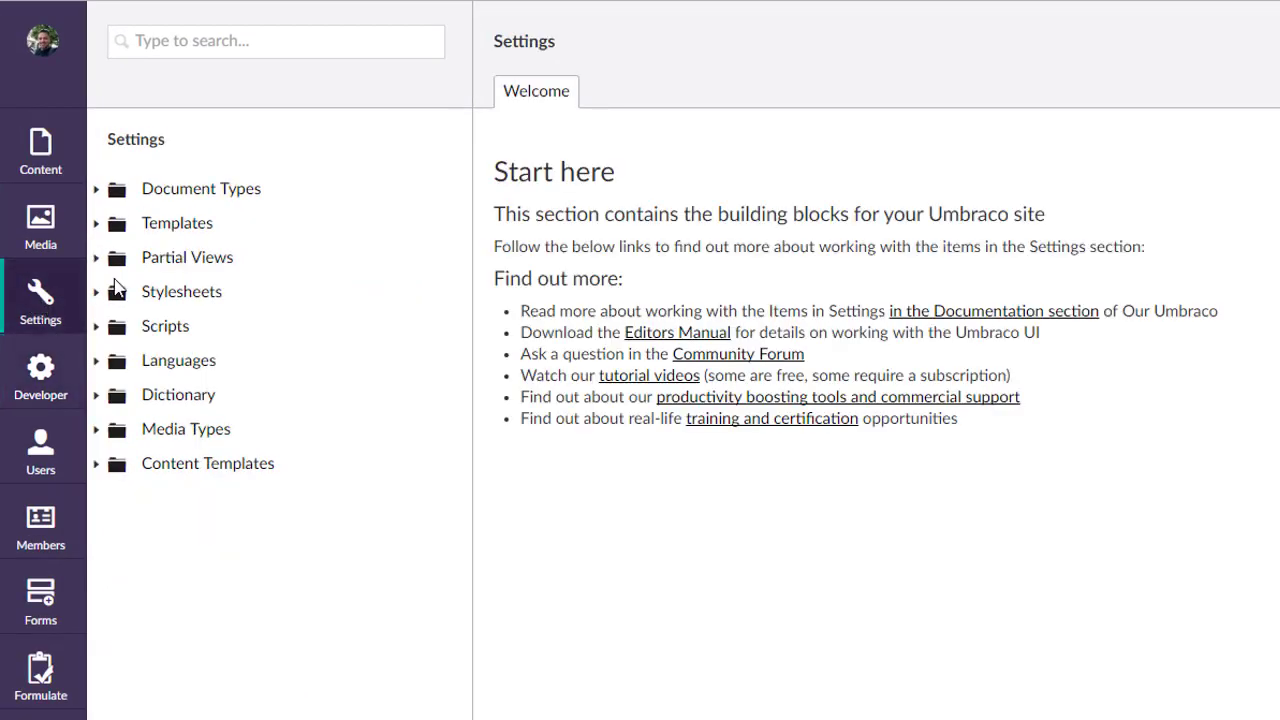
pyautogui.click(95, 190)
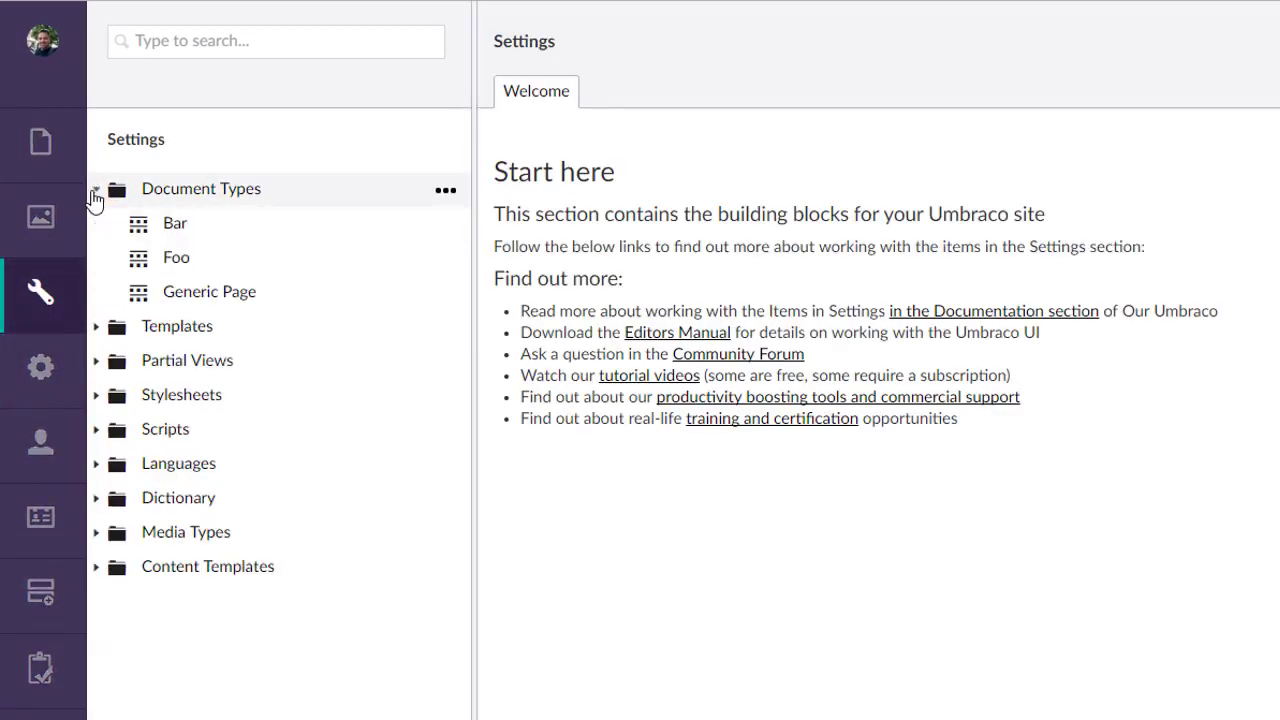
pyautogui.click(170, 228)
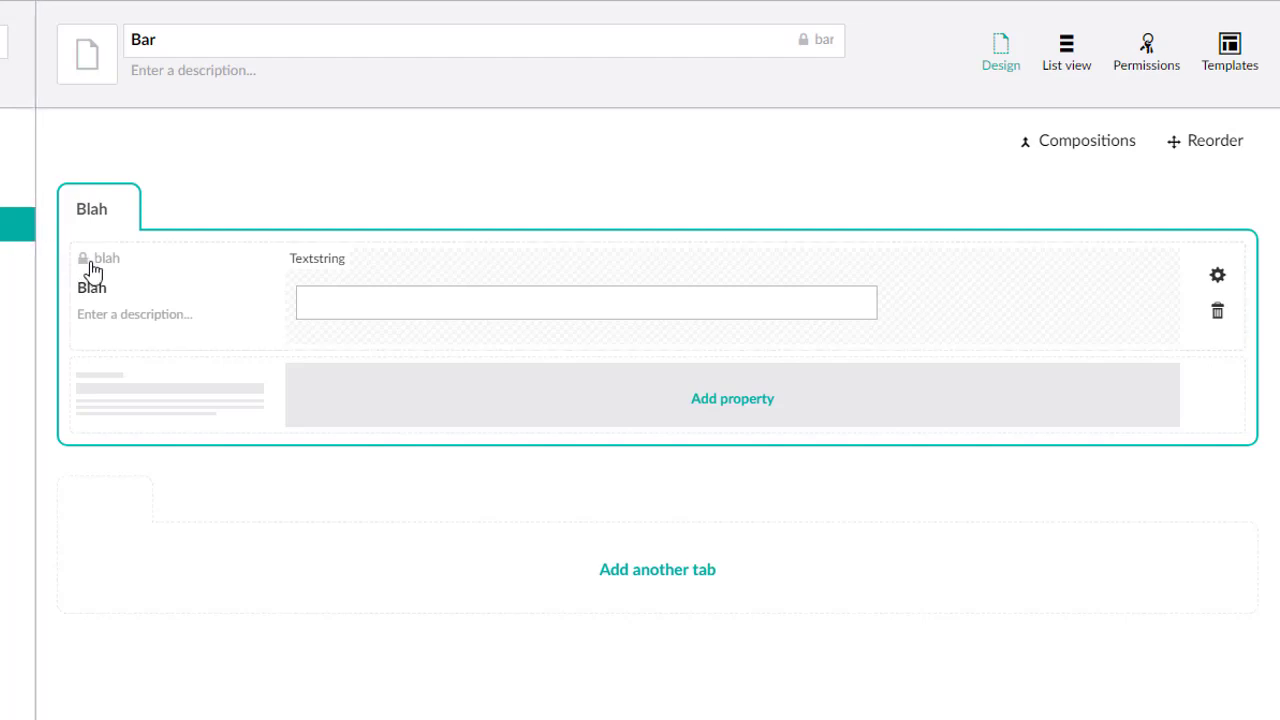
pyautogui.click(721, 400)
pyautogui.write('Modules')
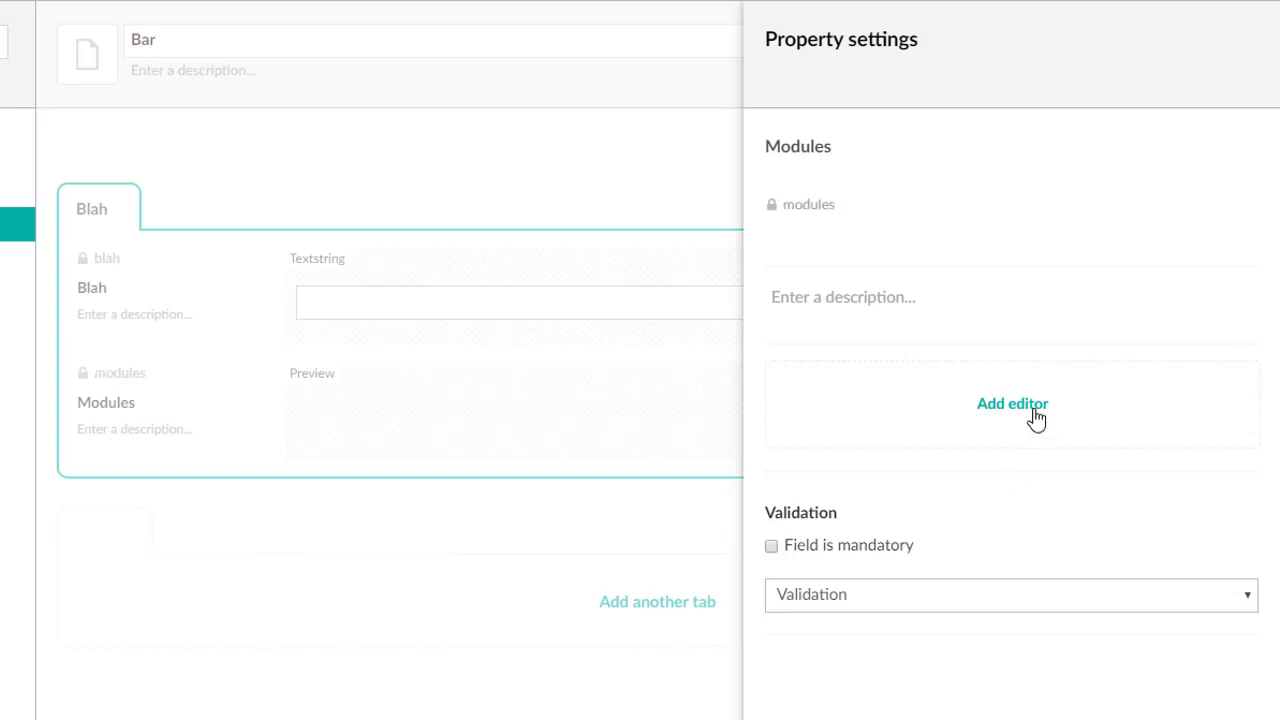
# - Assign the existing Archetype: Page Builder editor to the Modules property
pyautogui.click(1034, 418)
pyautogui.click(978, 214)
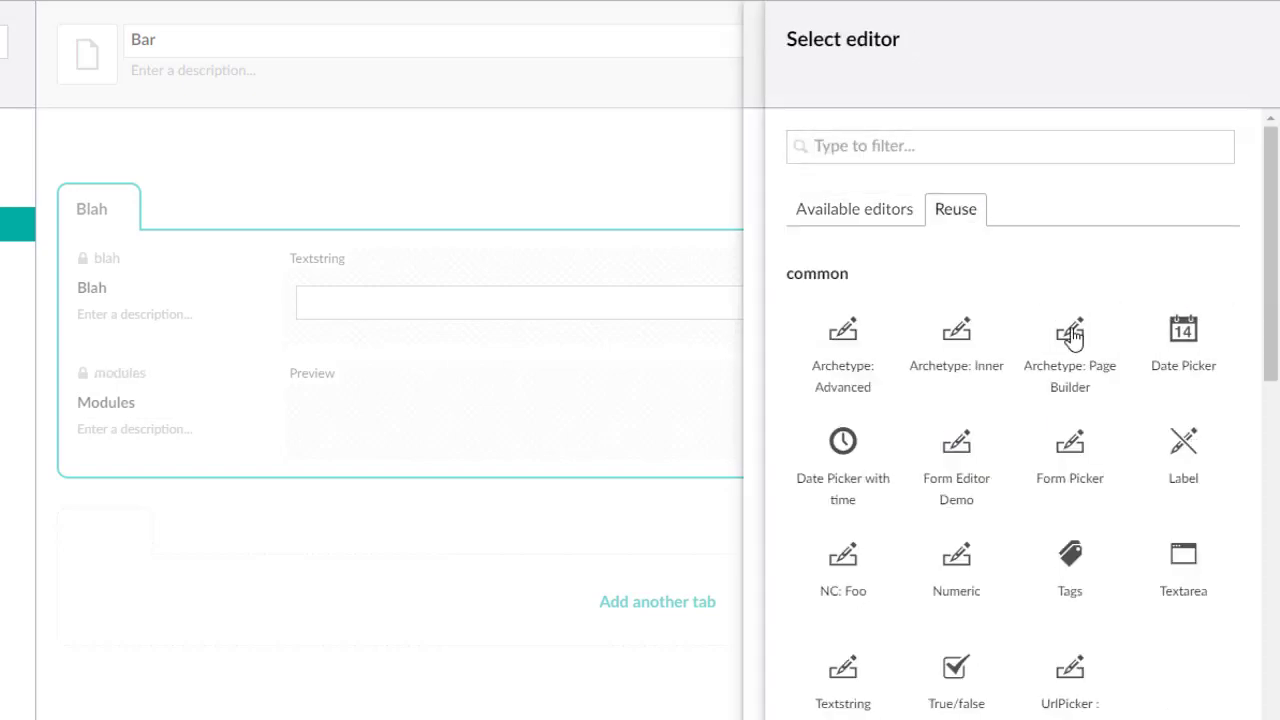
pyautogui.click(1090, 360)
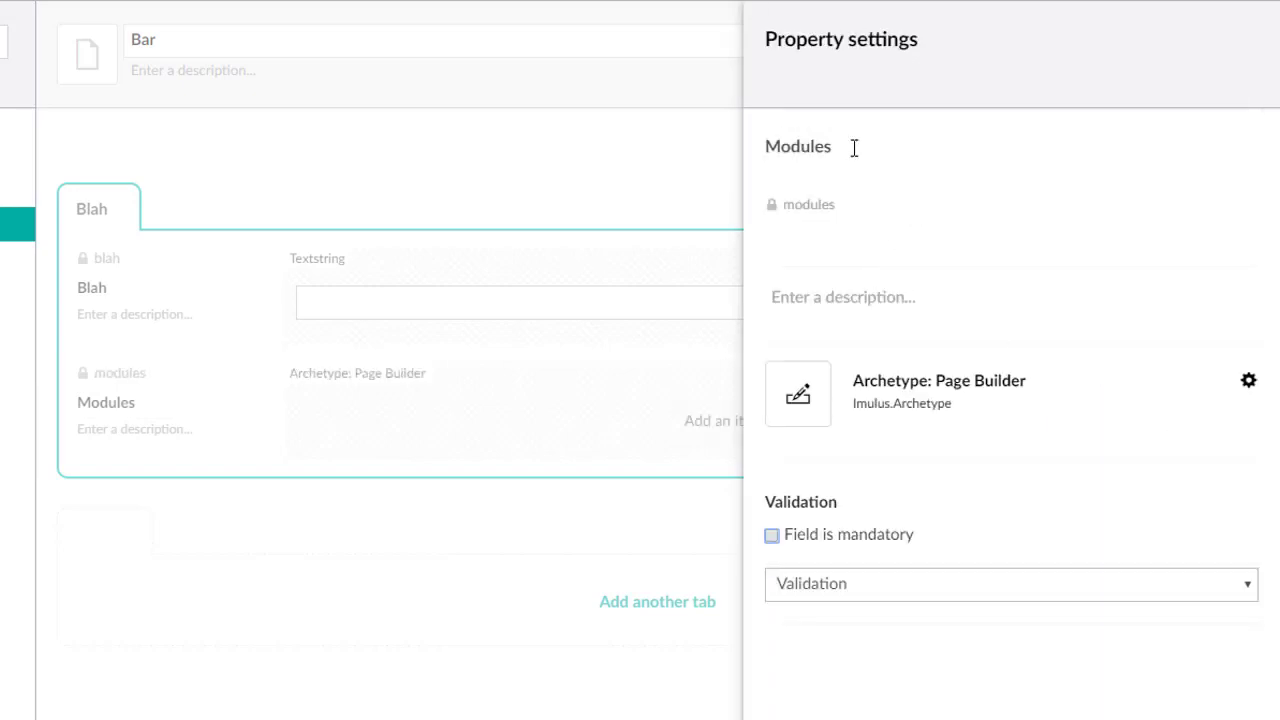
# - Rename the Modules property to "MyArchetype" and switch its editor to the existing Archetype: Advanced
pyautogui.moveTo(908, 144); pyautogui.dragTo(687, 144)
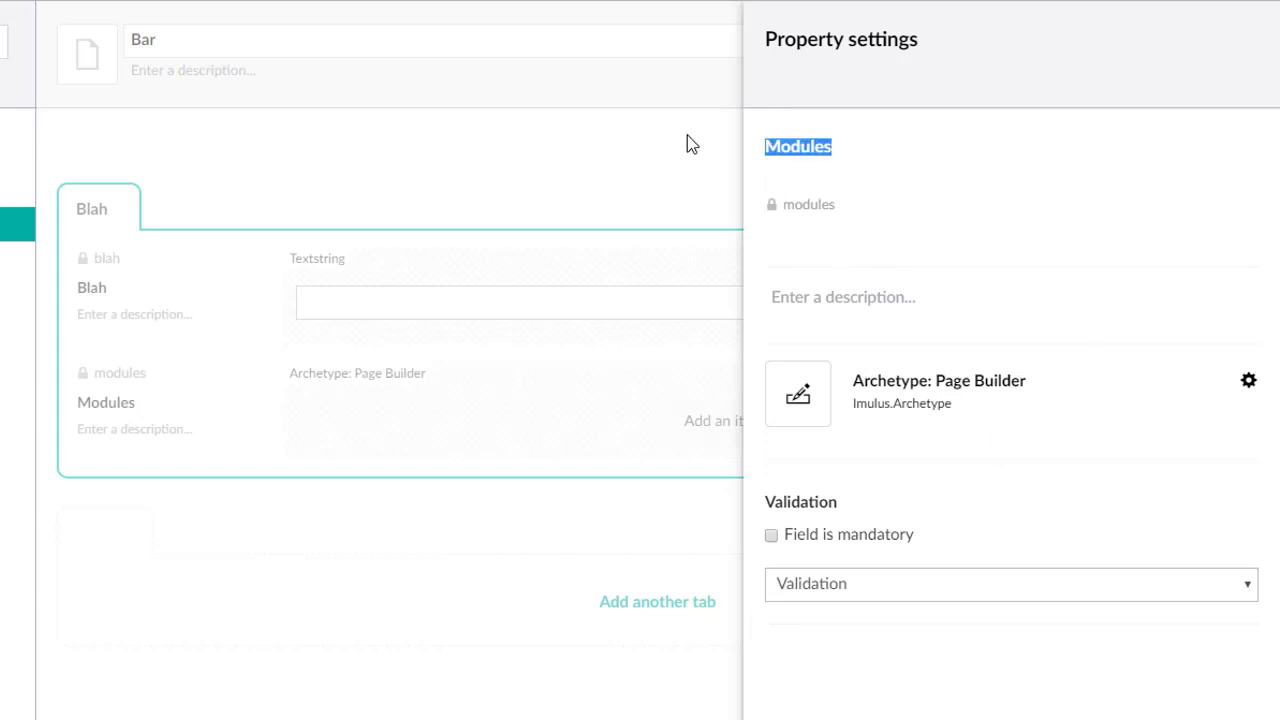
pyautogui.write('MyArchetype')
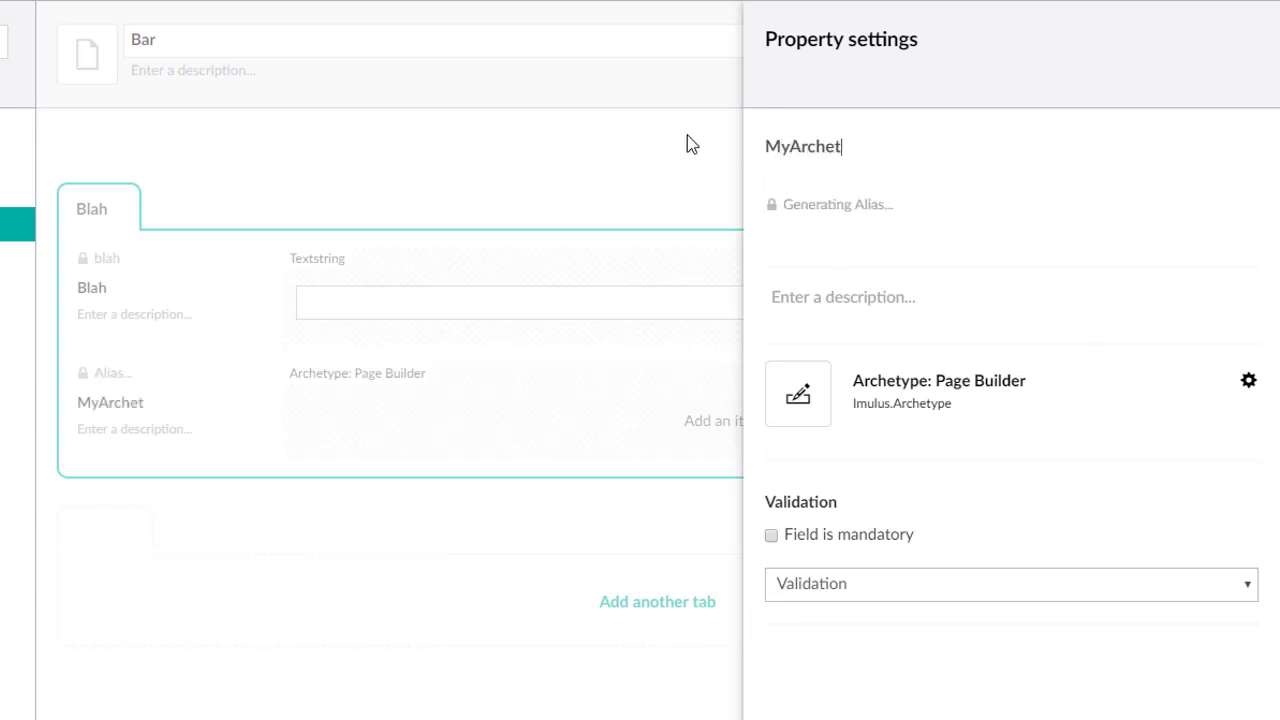
pyautogui.click(1247, 384)
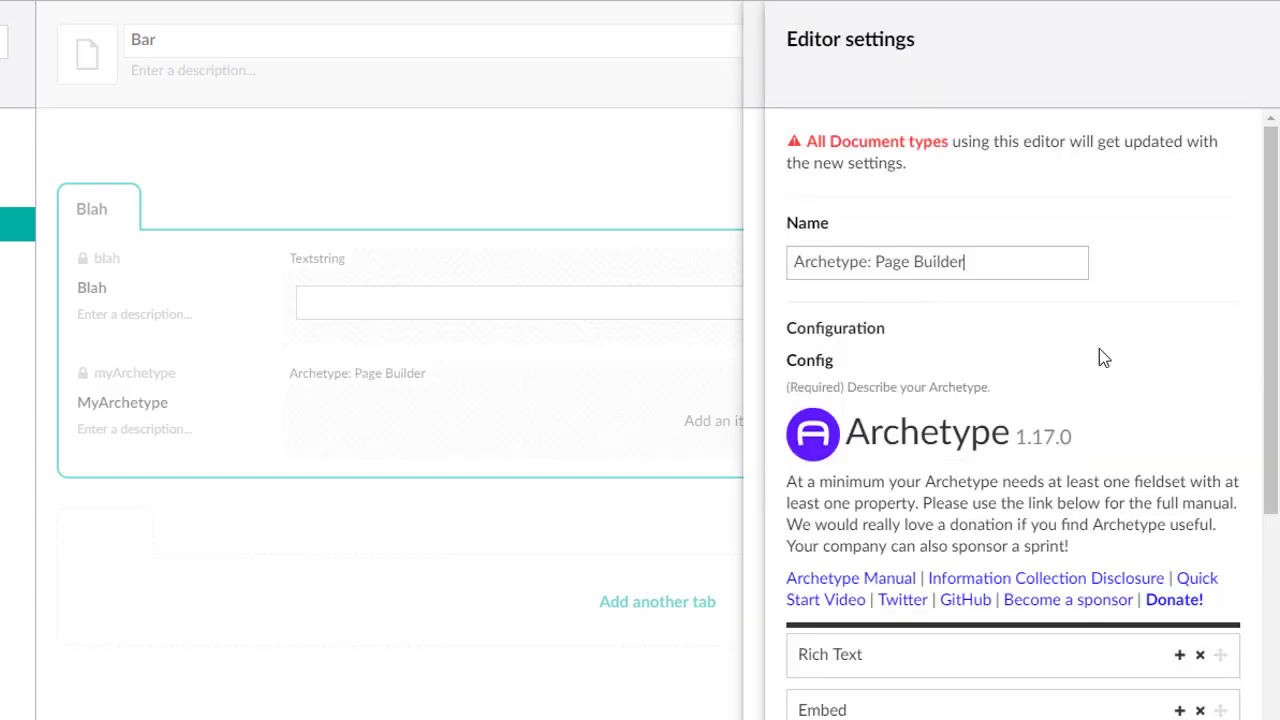
pyautogui.press('Escape')
pyautogui.click(957, 383)
pyautogui.click(947, 215)
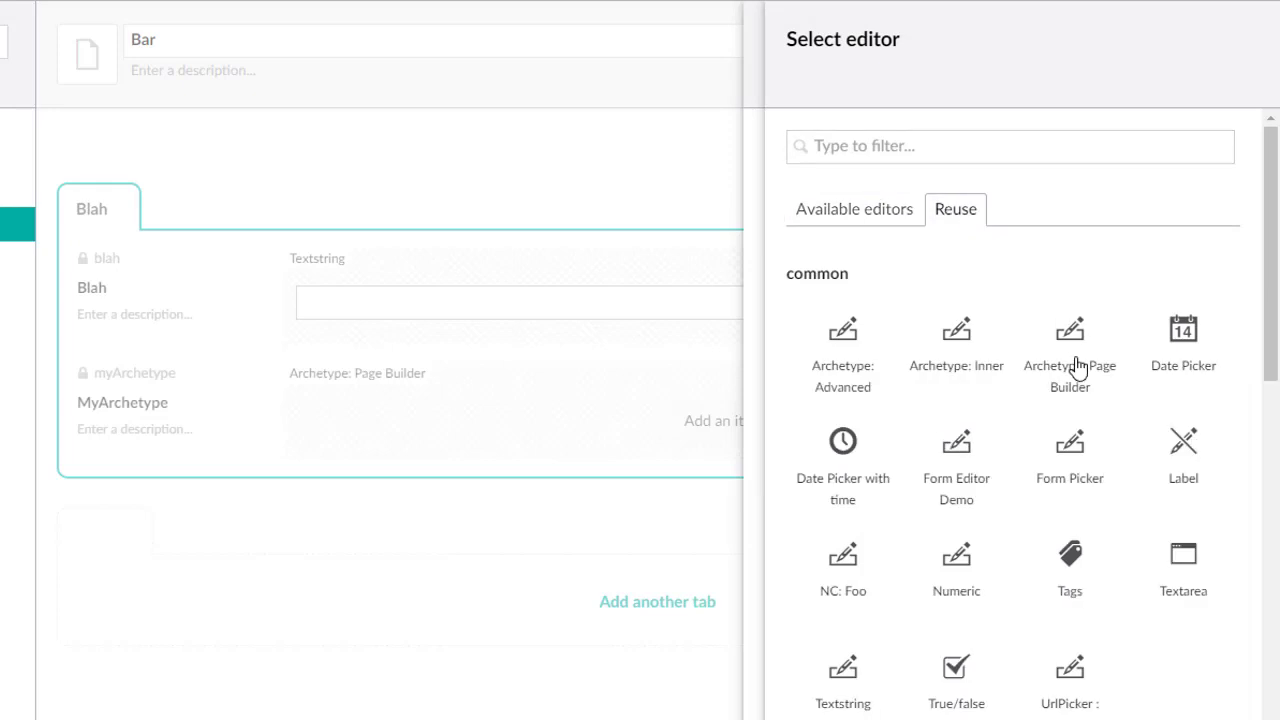
pyautogui.click(843, 338)
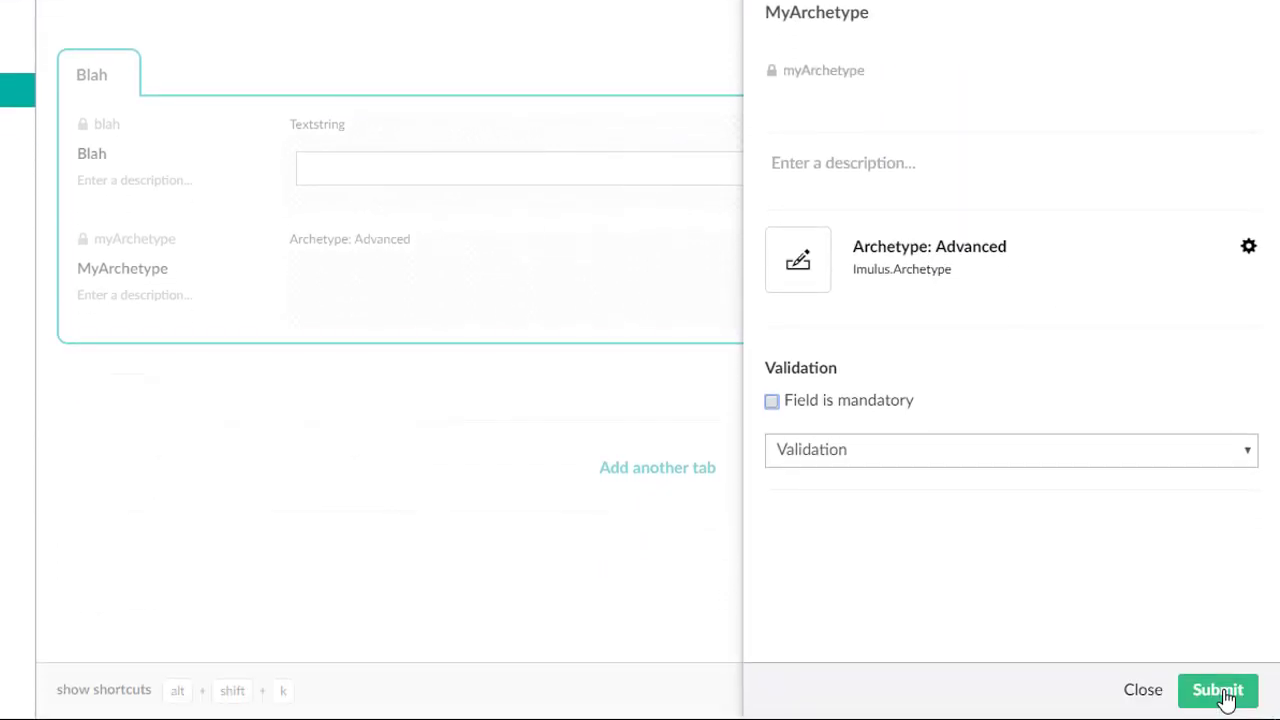
pyautogui.click(1223, 691)
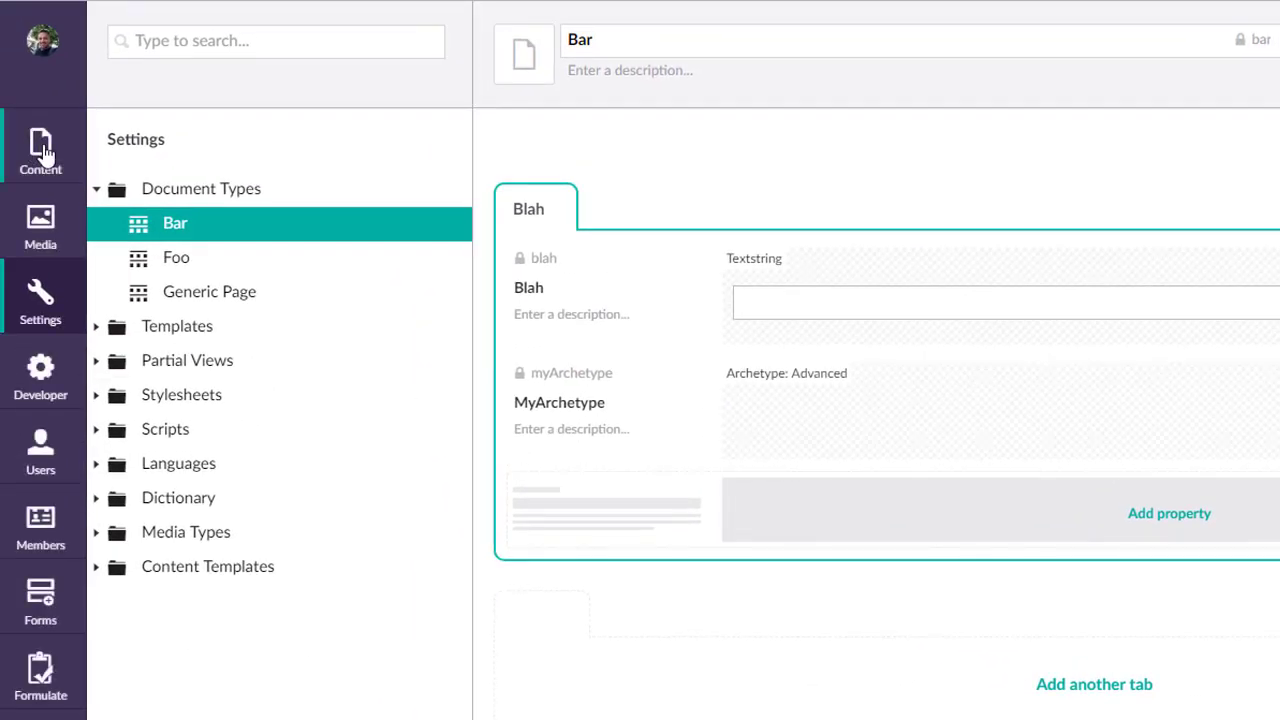
# - Create a Bar page named "Archetype Stuffs" at the root of the content tree and publish it
pyautogui.click(42, 150)
pyautogui.click(443, 139)
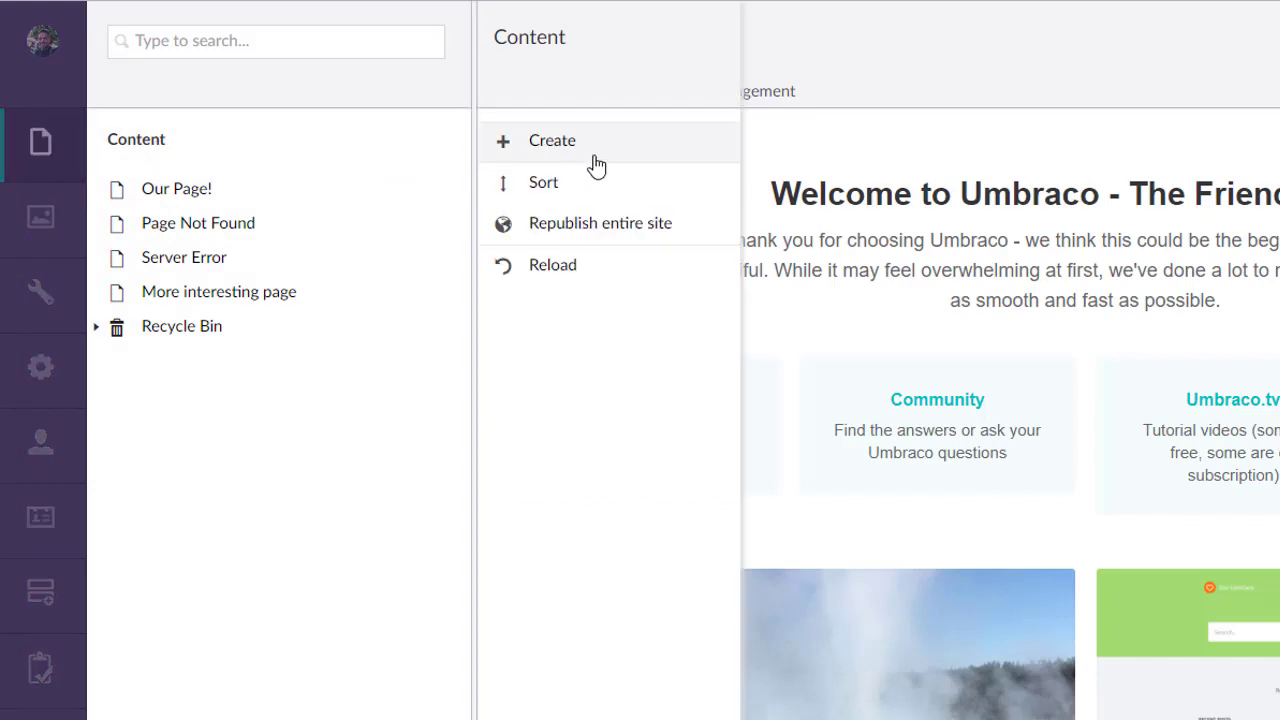
pyautogui.click(606, 154)
pyautogui.click(591, 176)
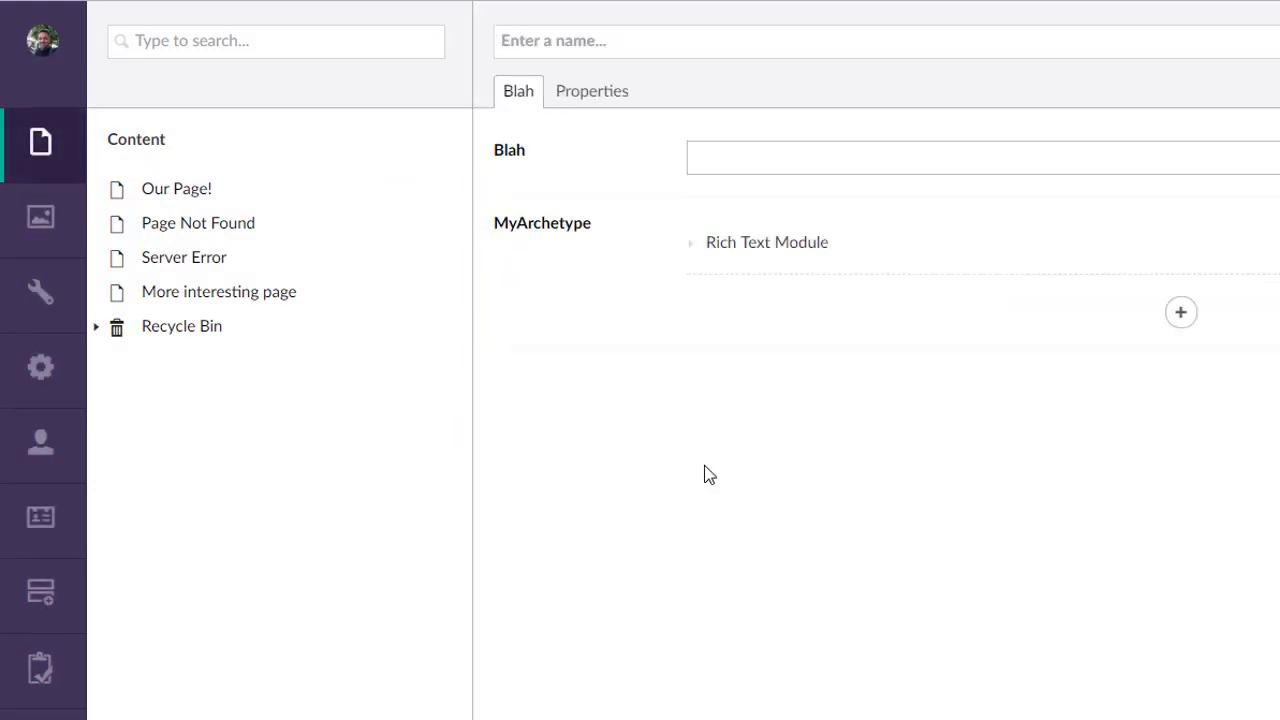
pyautogui.write('Archetype Stuffs')
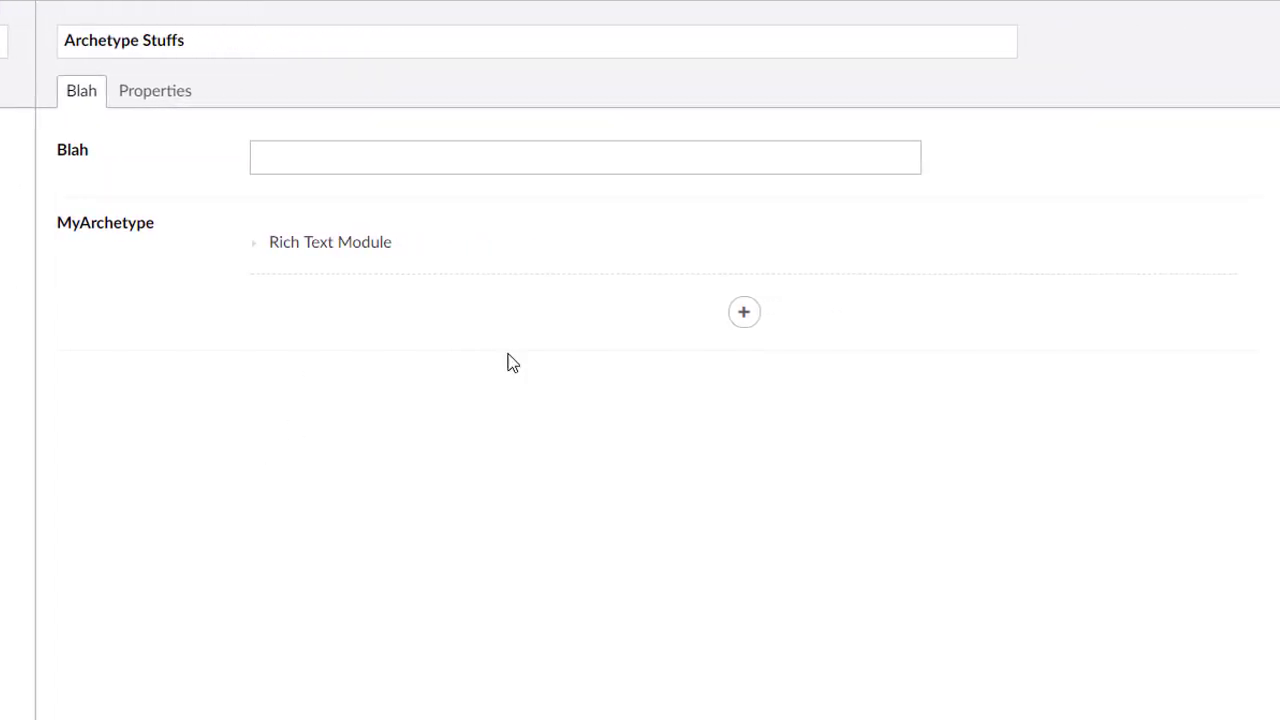
pyautogui.hotkey('ctrl', 'p')
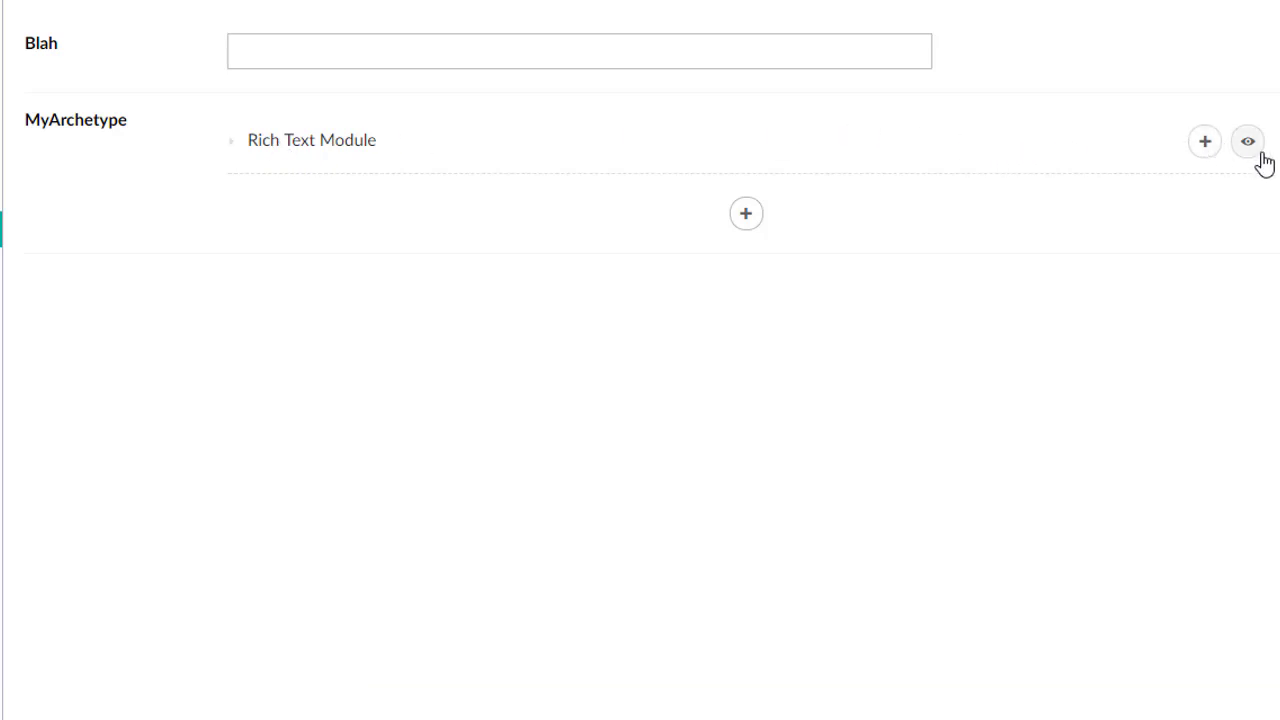
# - Add two more Rich Text Modules to MyArchetype, collapse each one and reorder the third module
pyautogui.click(241, 154)
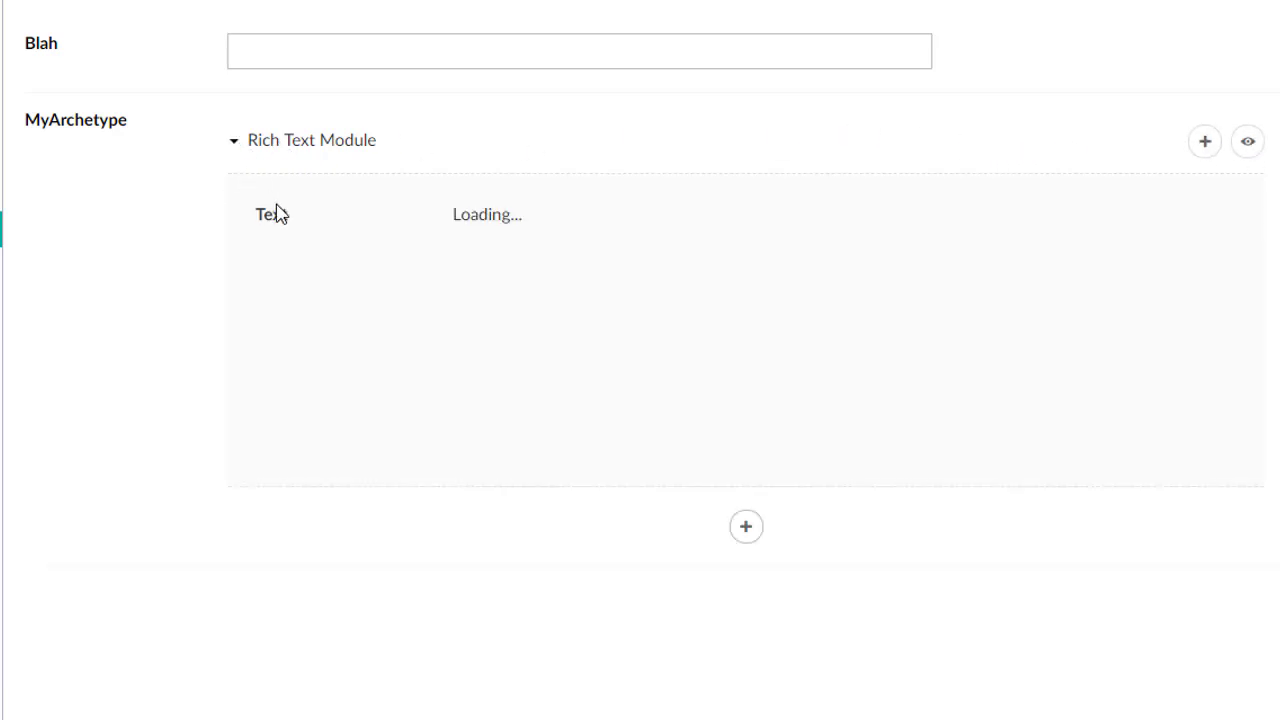
pyautogui.click(238, 150)
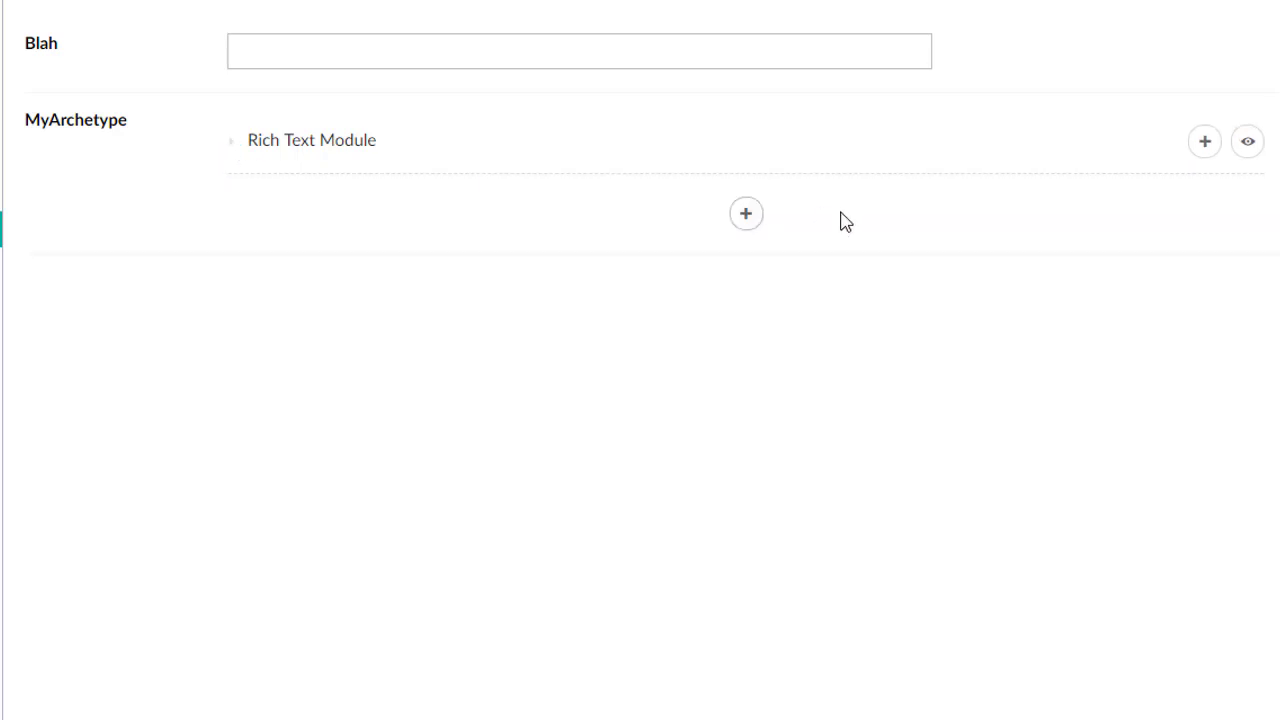
pyautogui.click(748, 214)
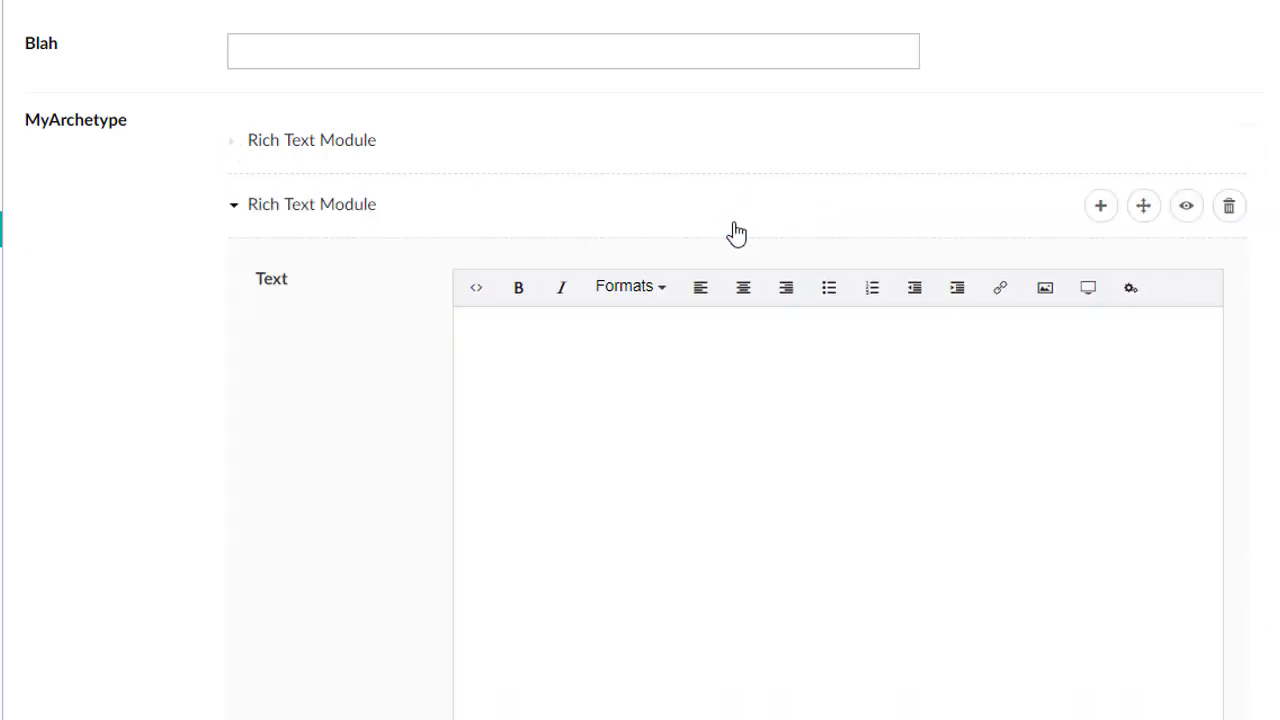
pyautogui.click(232, 210)
pyautogui.click(748, 280)
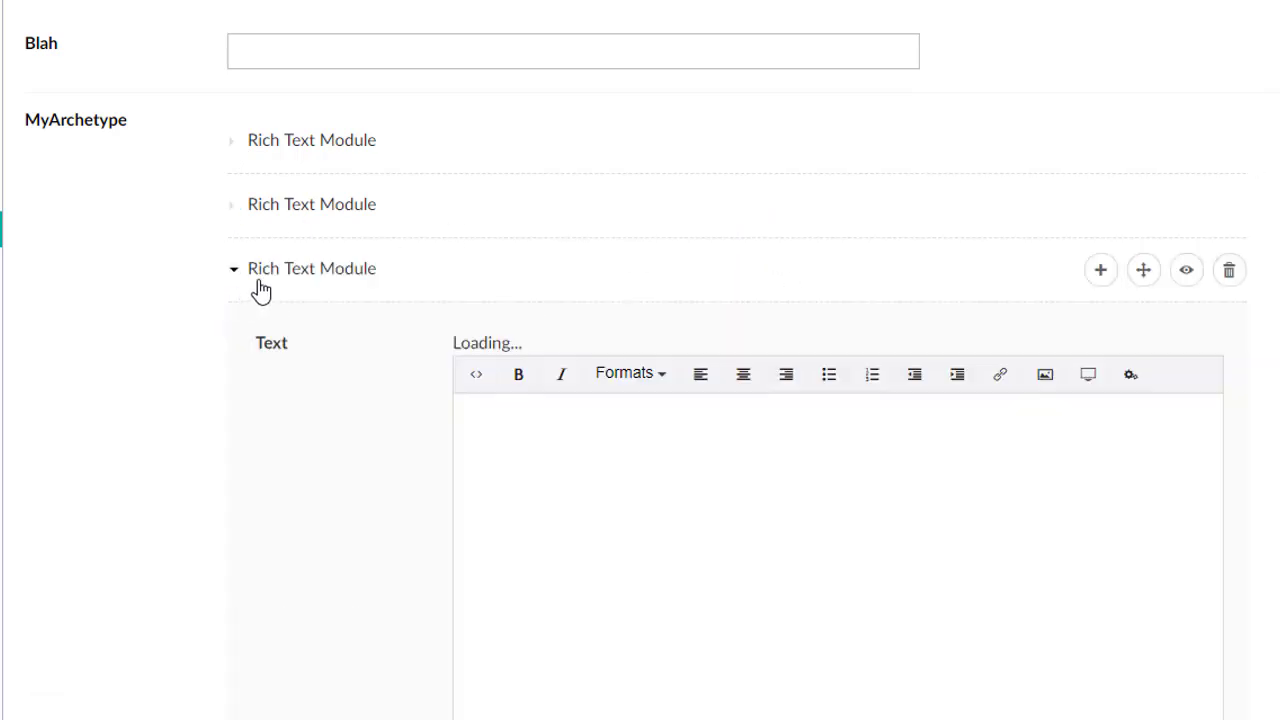
pyautogui.click(236, 272)
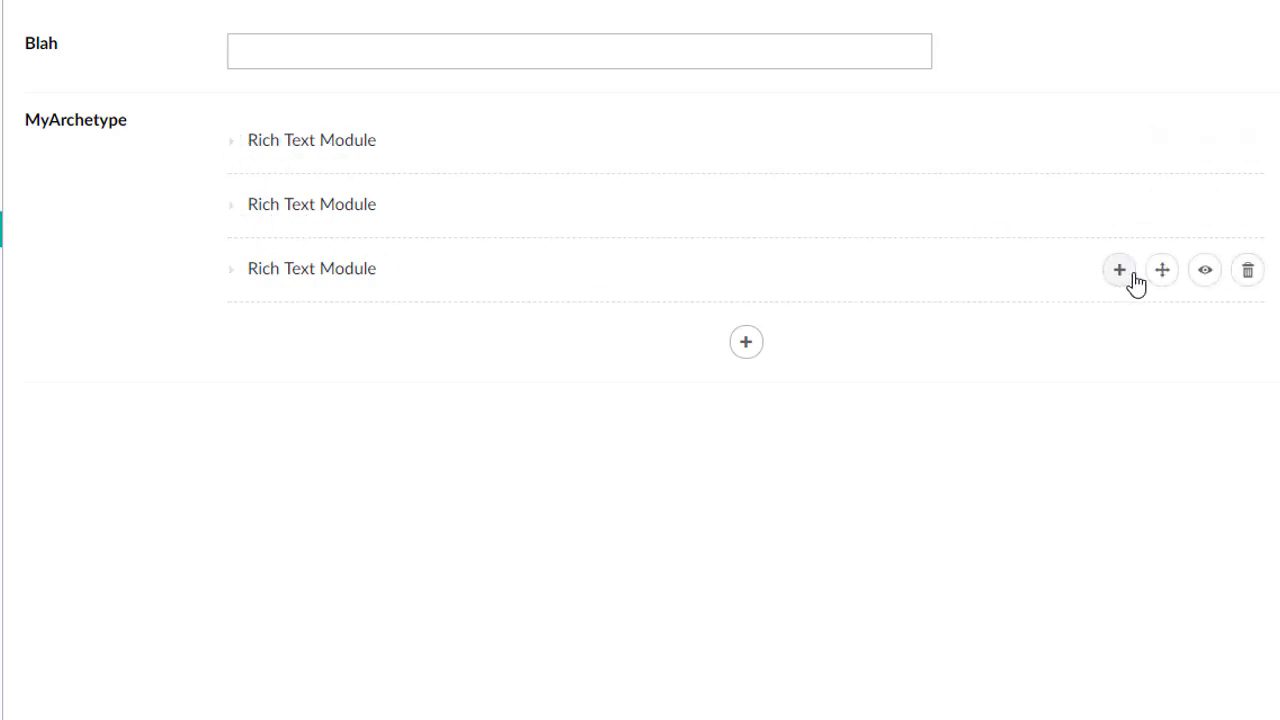
pyautogui.moveTo(1155, 270); pyautogui.dragTo(1201, 235)
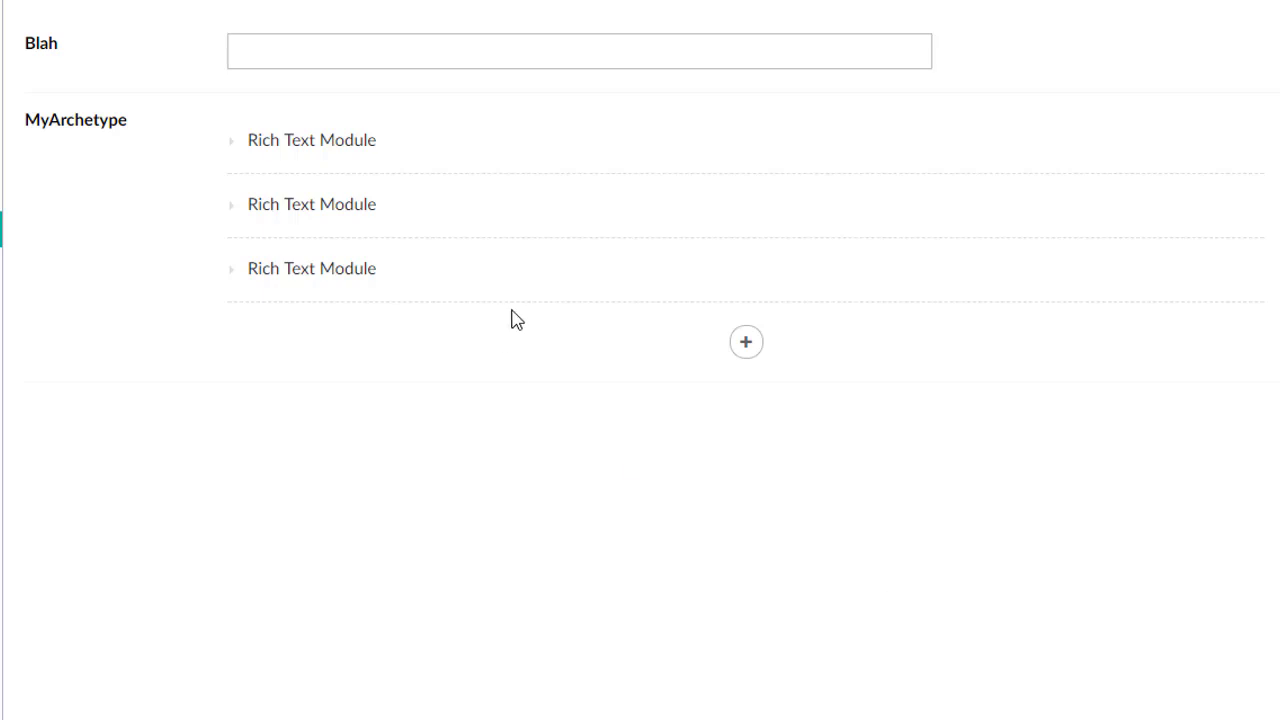
# - Open the Archetype: Advanced data type from the Data Types in the Developer section
pyautogui.hotkey('ctrl', 'p')
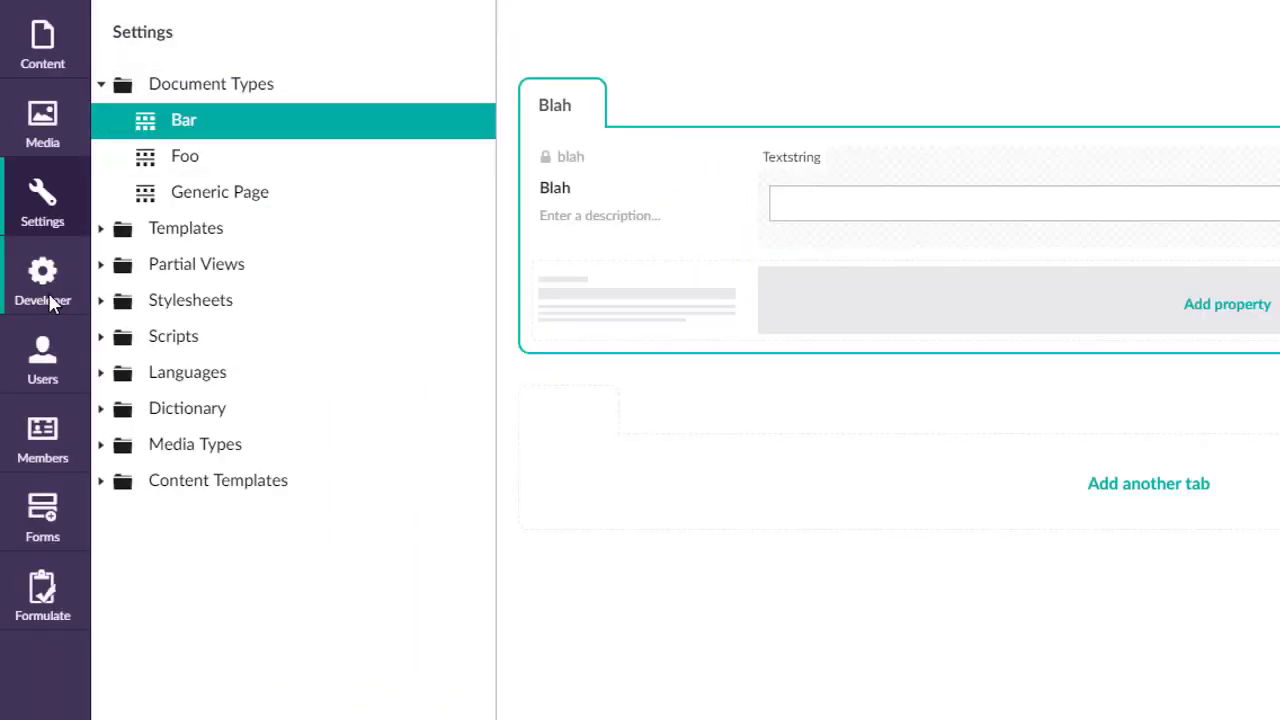
pyautogui.click(48, 295)
pyautogui.click(100, 156)
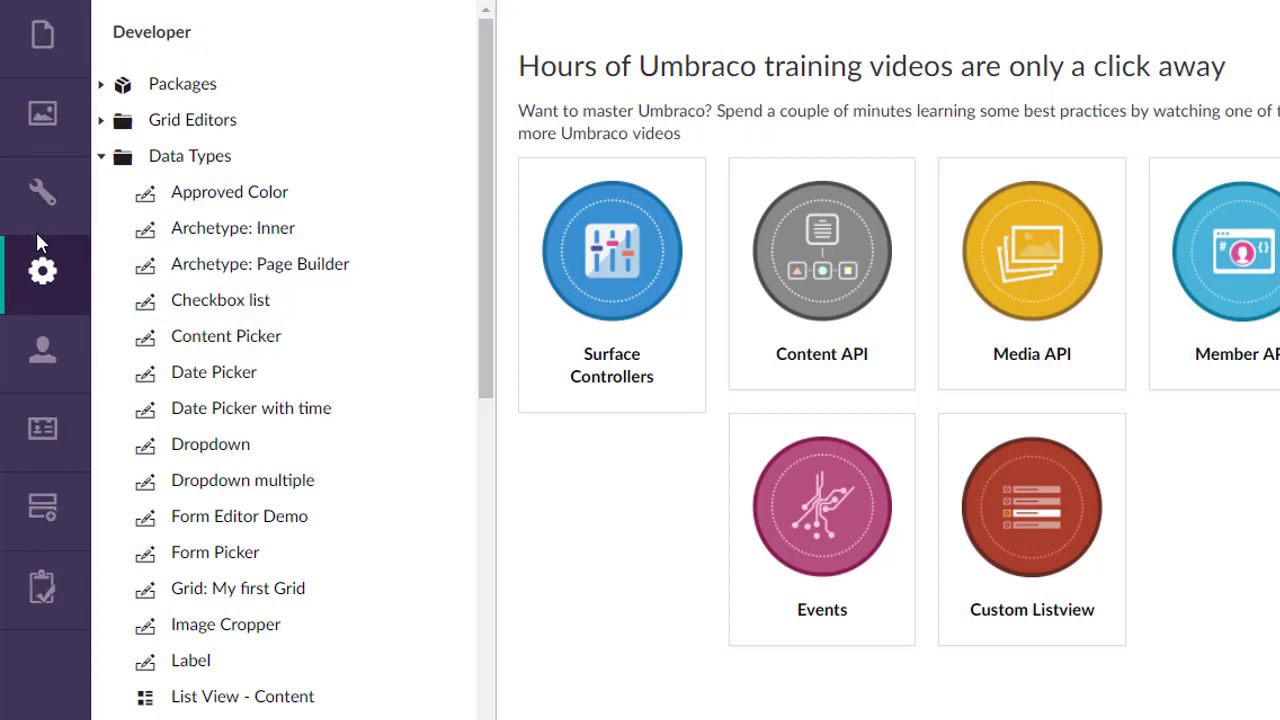
pyautogui.click(42, 268)
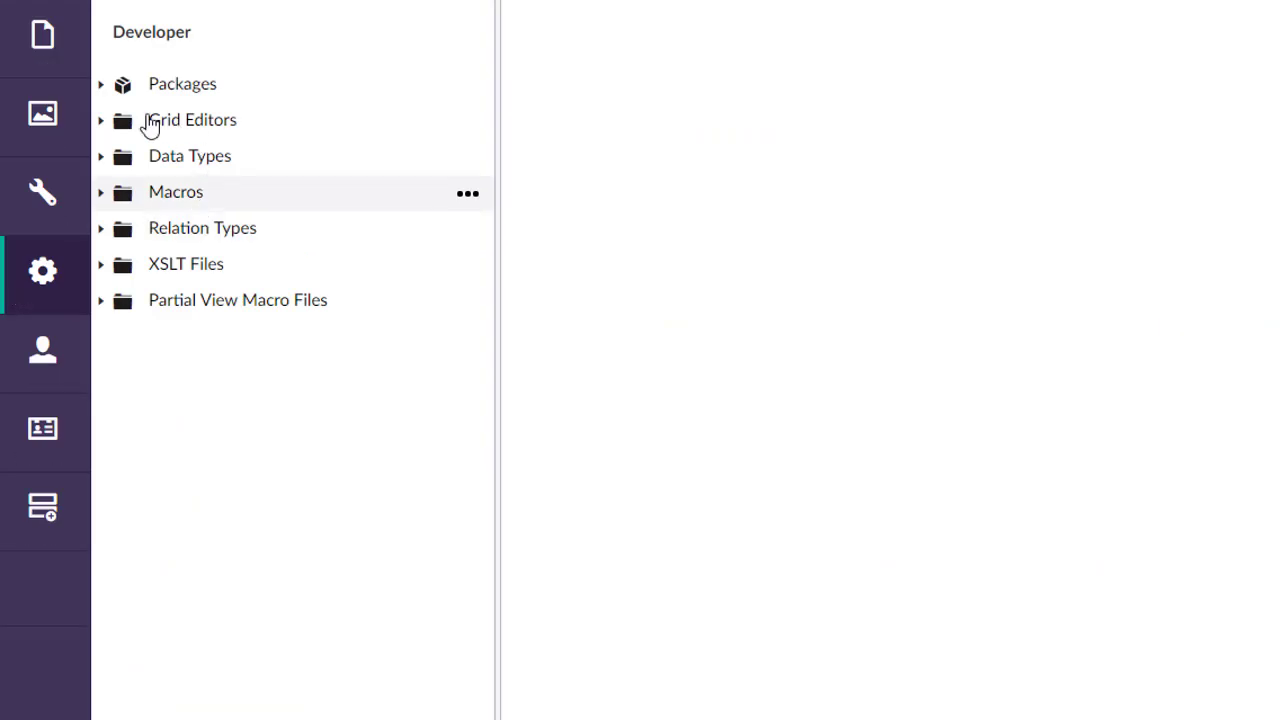
pyautogui.click(104, 157)
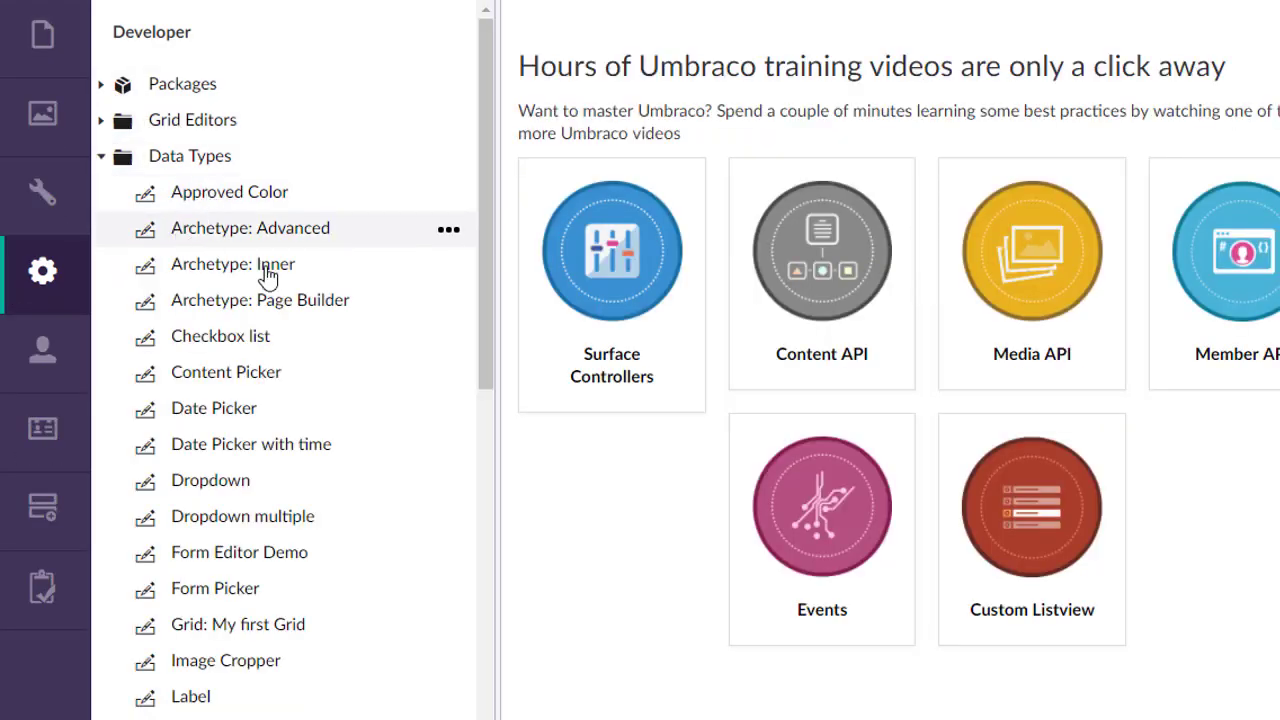
pyautogui.click(273, 229)
# - Enable Start With Add Button in the data type's Global Fieldset Options
pyautogui.scroll(-5, 686, 329)
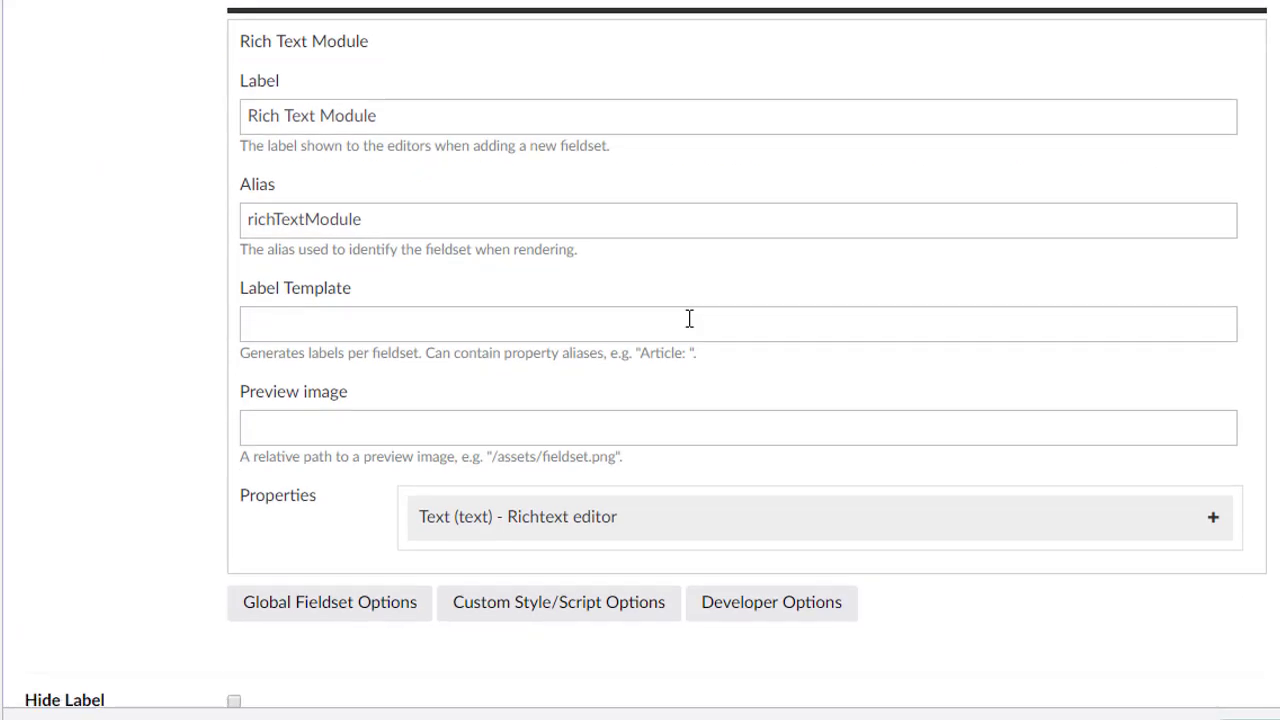
pyautogui.scroll(-2, 689, 318)
pyautogui.click(363, 466)
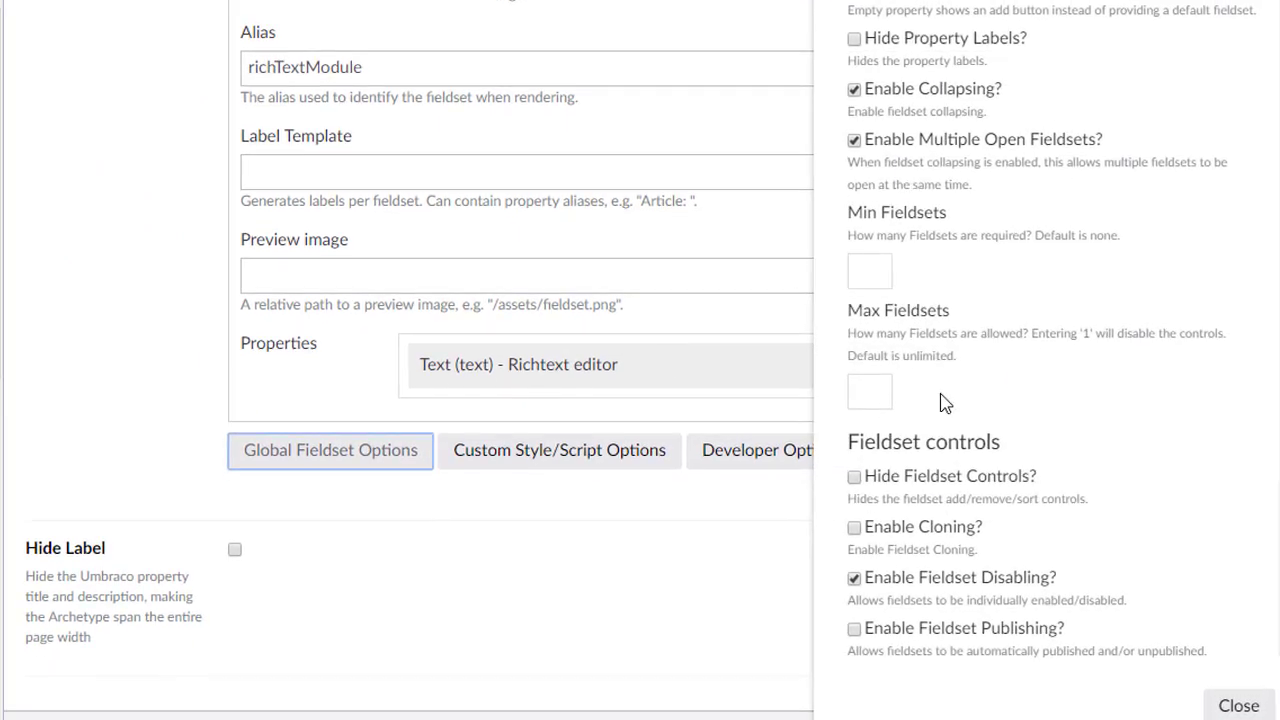
pyautogui.click(935, 89)
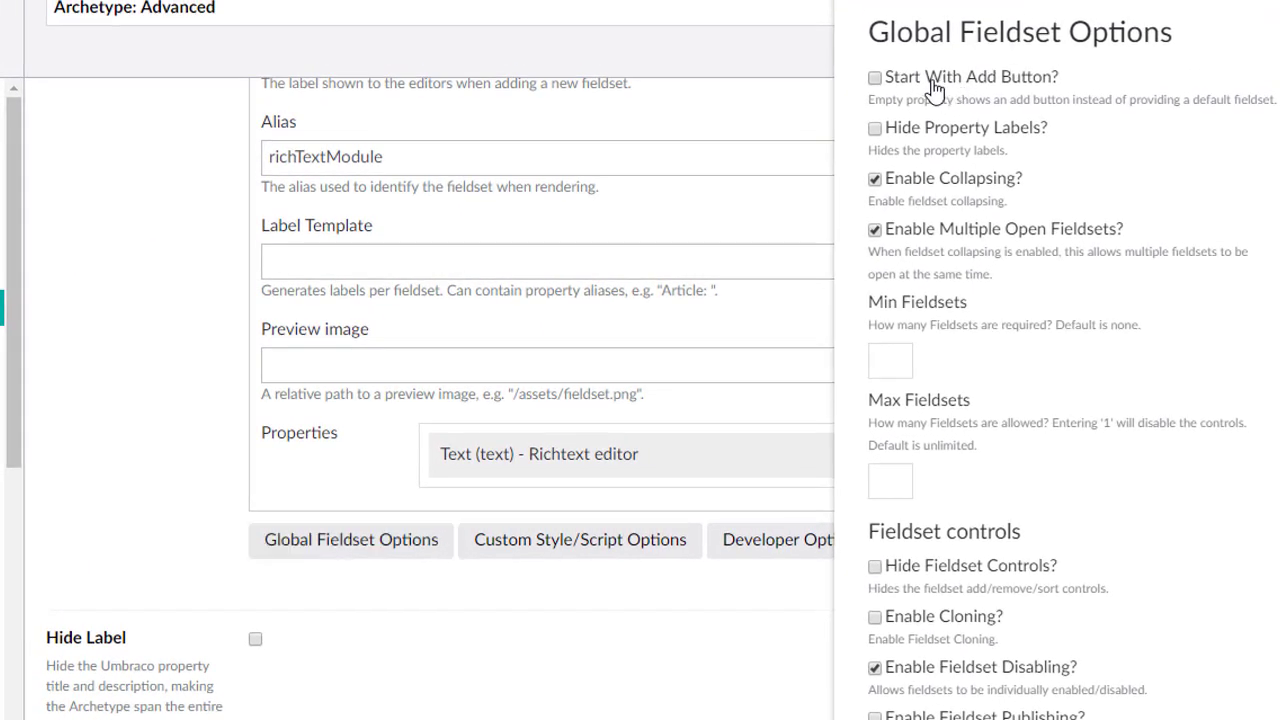
pyautogui.press('Escape')
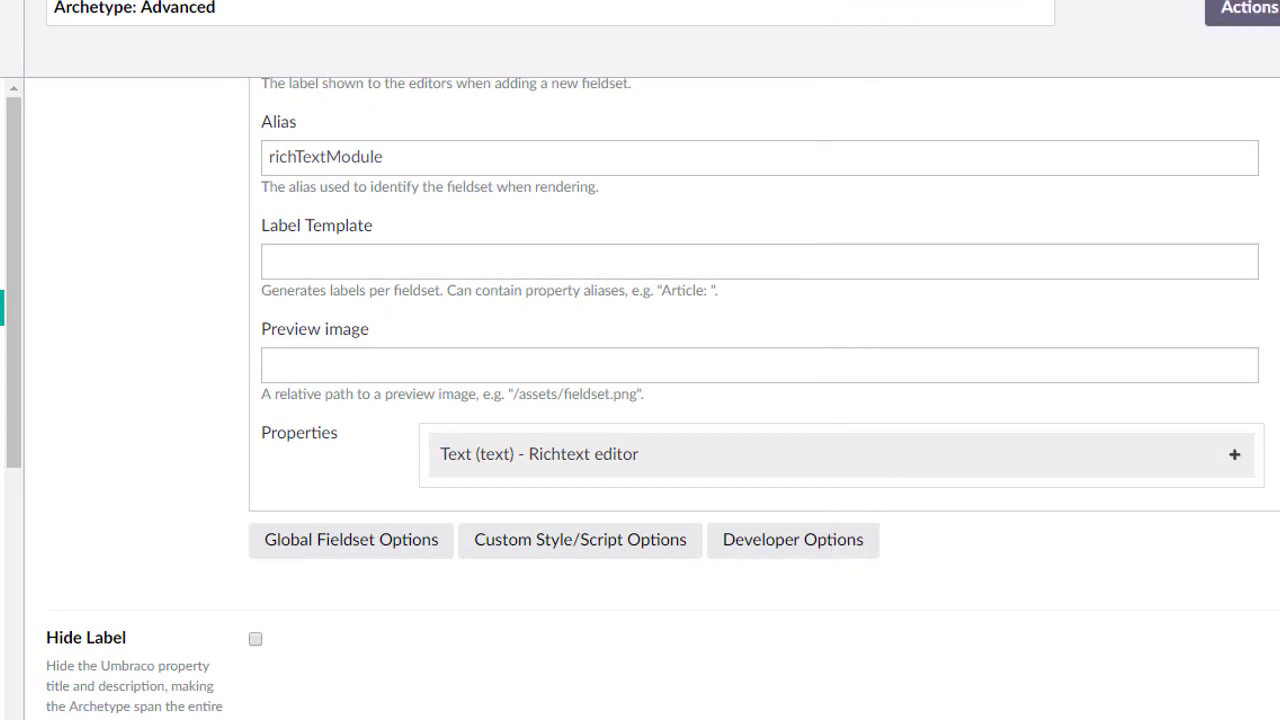
pyautogui.scroll(5, 640, 400)
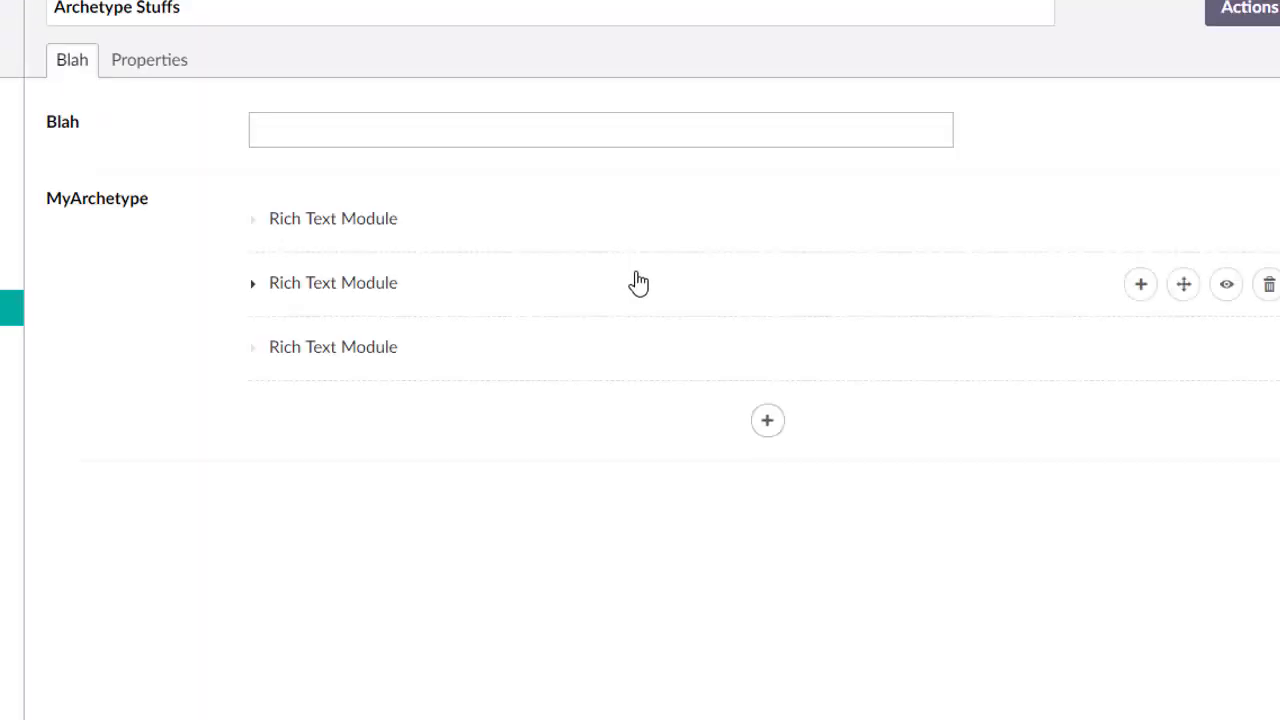
# - Remove all Rich Text Modules from MyArchetype on the Archetype Stuffs page, then add a single new one and collapse it
pyautogui.click(1267, 286)
pyautogui.click(536, 72)
pyautogui.click(1267, 220)
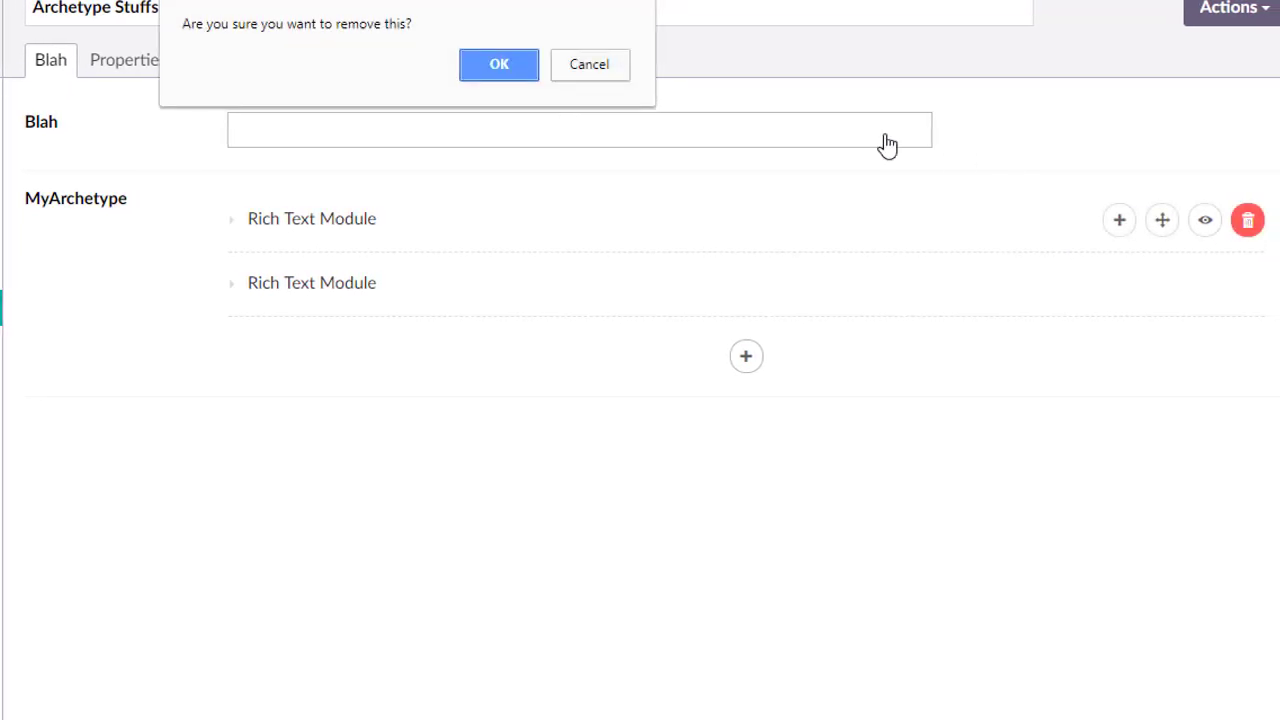
pyautogui.click(507, 72)
pyautogui.click(1245, 222)
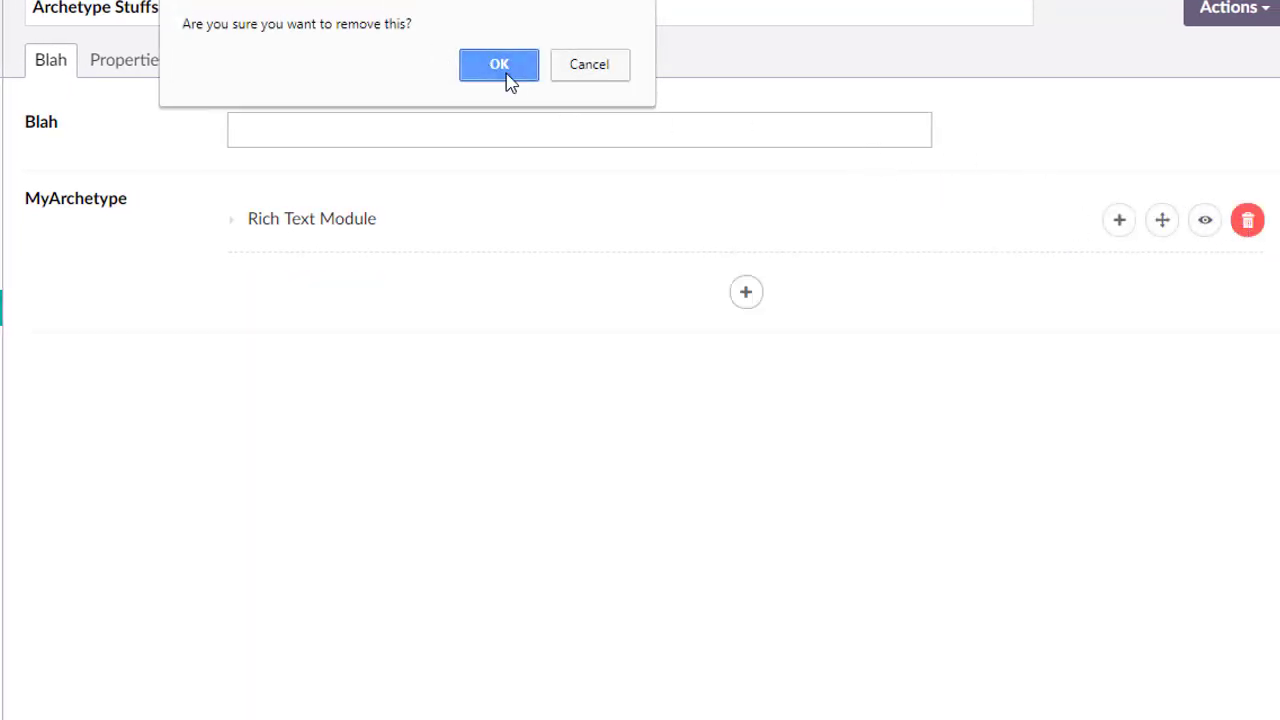
pyautogui.click(500, 66)
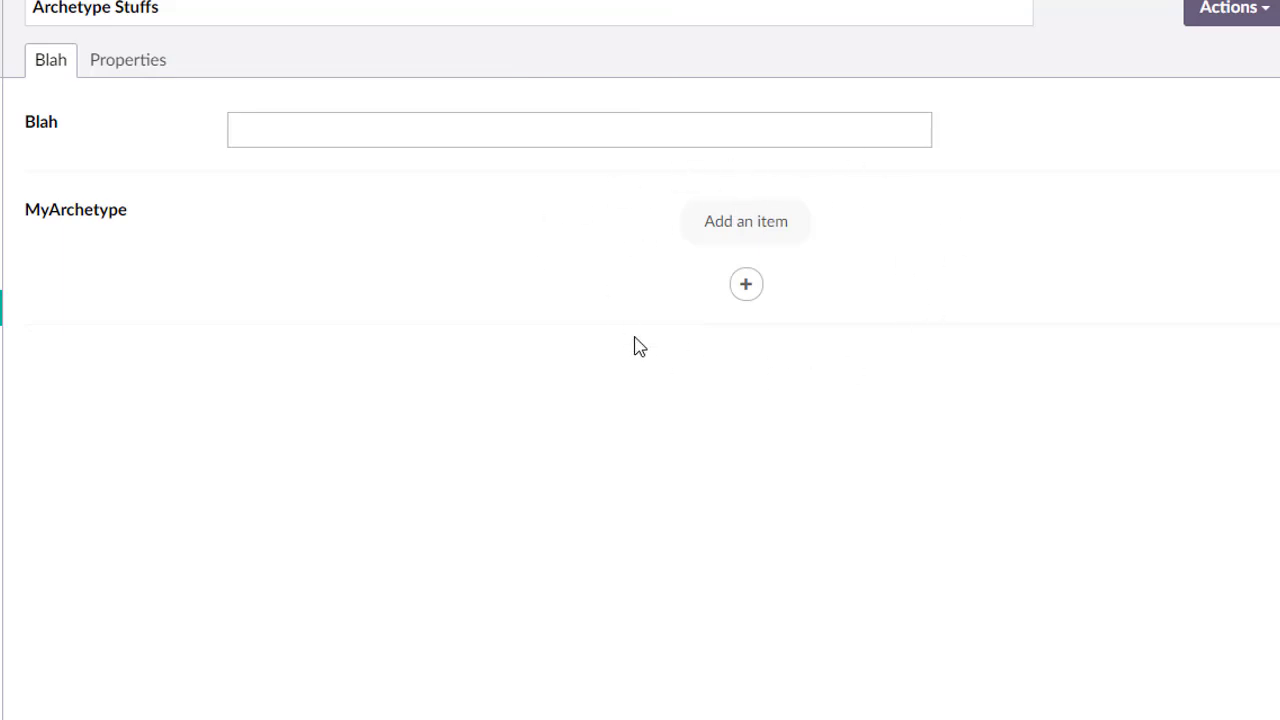
pyautogui.click(746, 285)
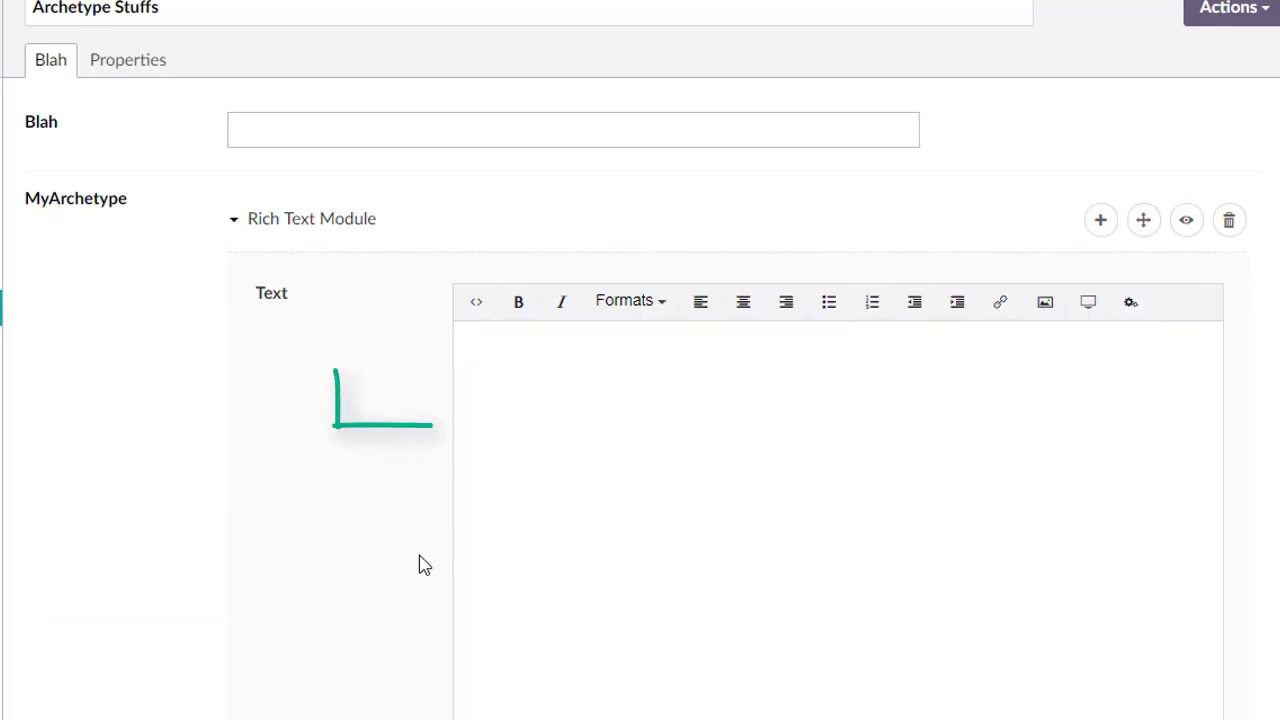
pyautogui.click(234, 234)
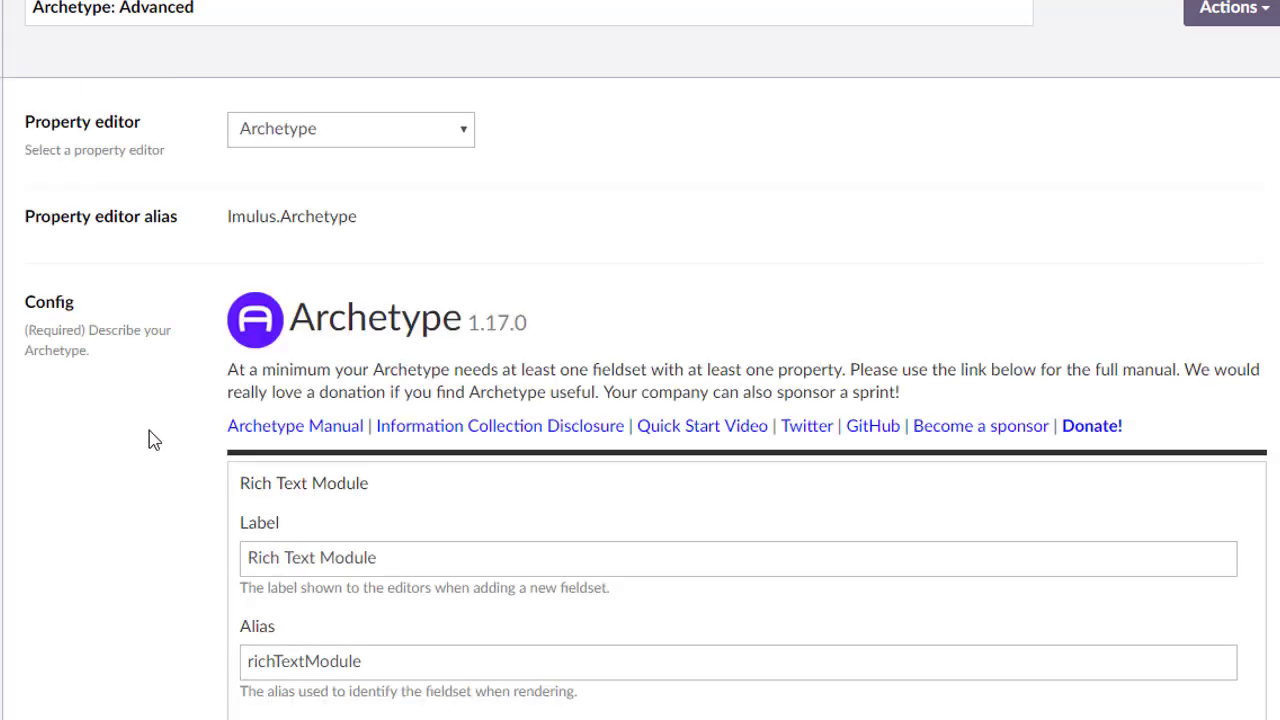
# - Enable Hide Property Labels in the Global Fieldset Options of the Archetype: Advanced data type
pyautogui.scroll(-3, 149, 437)
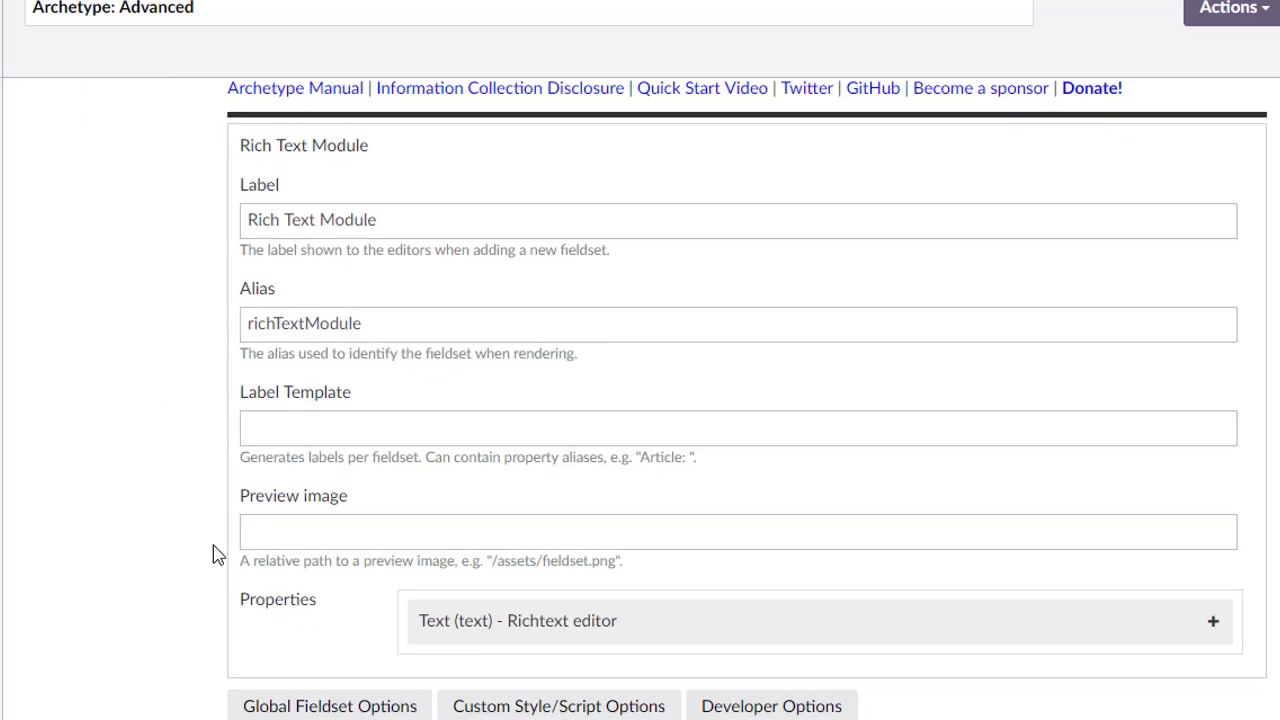
pyautogui.click(276, 705)
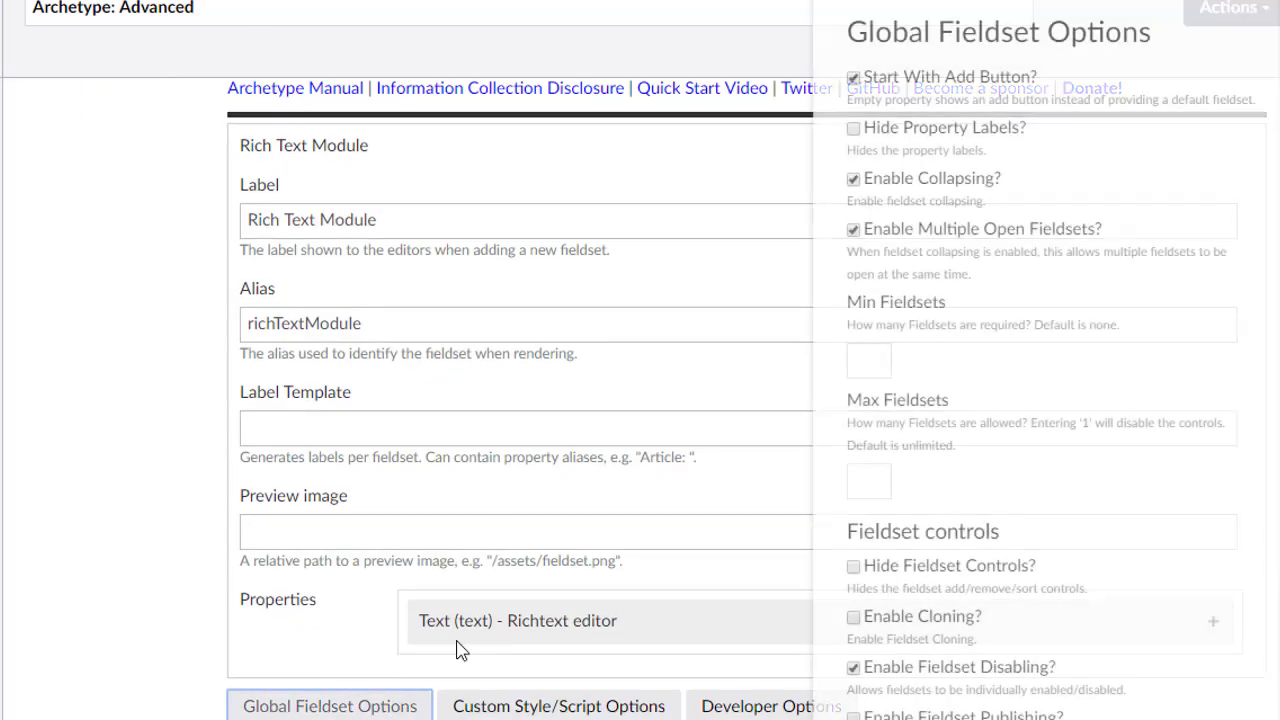
pyautogui.click(955, 128)
pyautogui.press('Escape')
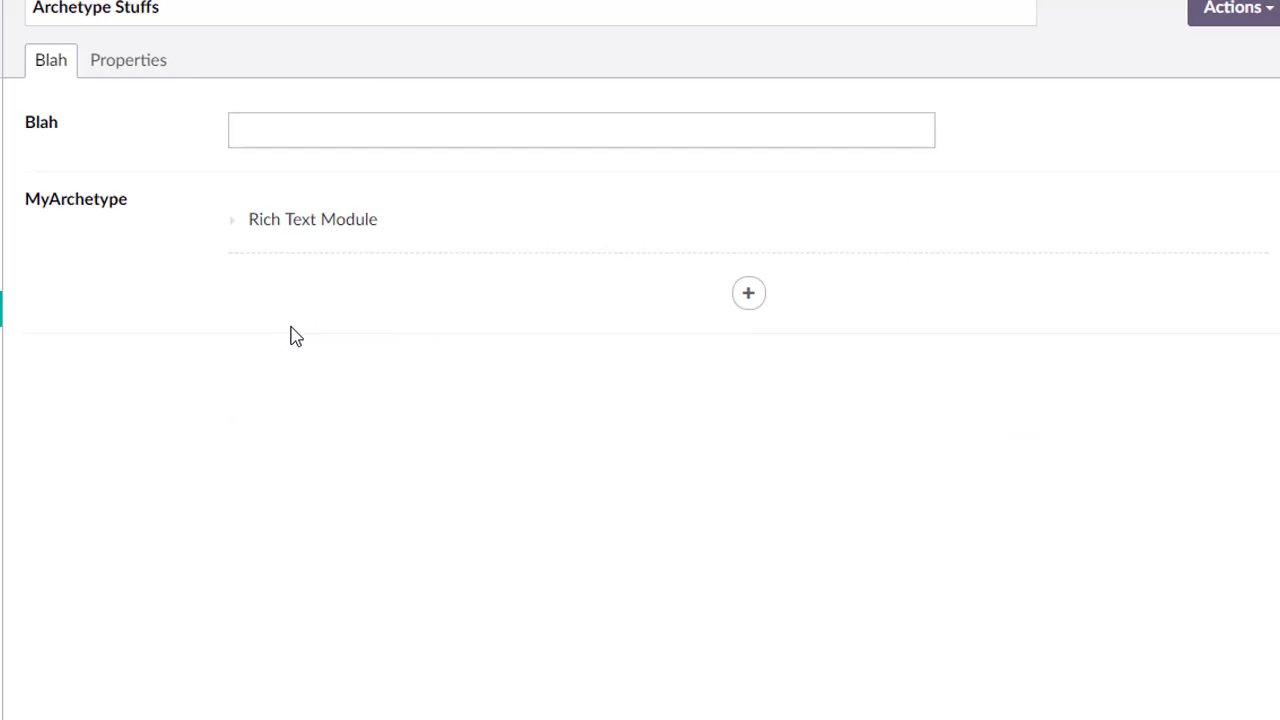
# - Add a Rich Text Module to MyArchetype on the Archetype Stuffs page and look over its editor layout
pyautogui.click(310, 217)
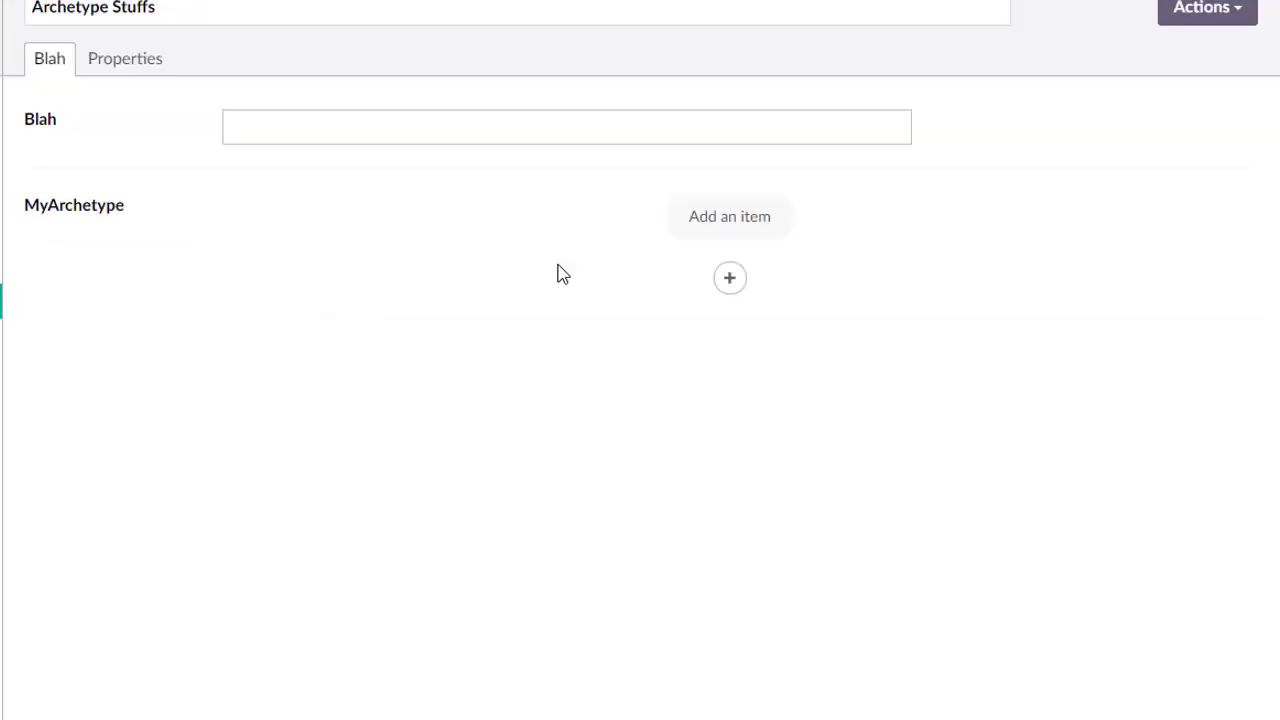
pyautogui.click(730, 278)
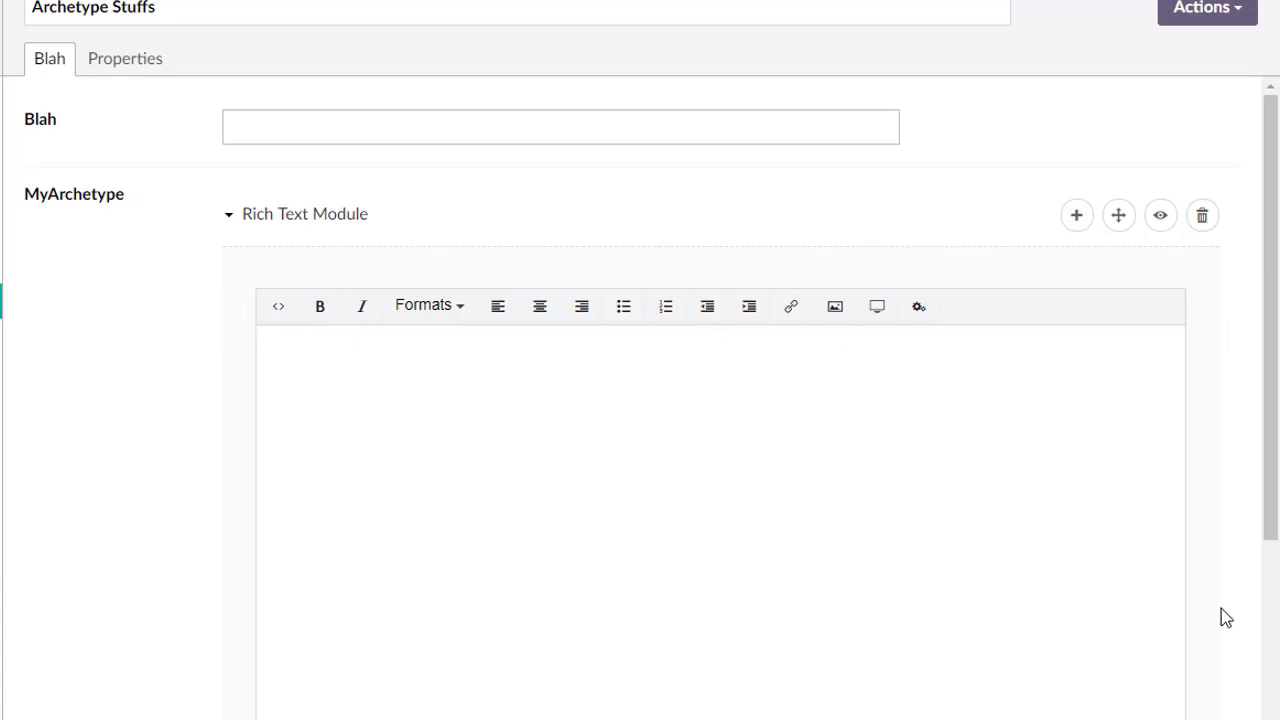
pyautogui.scroll(-4, 191, 611)
pyautogui.scroll(4, 212, 446)
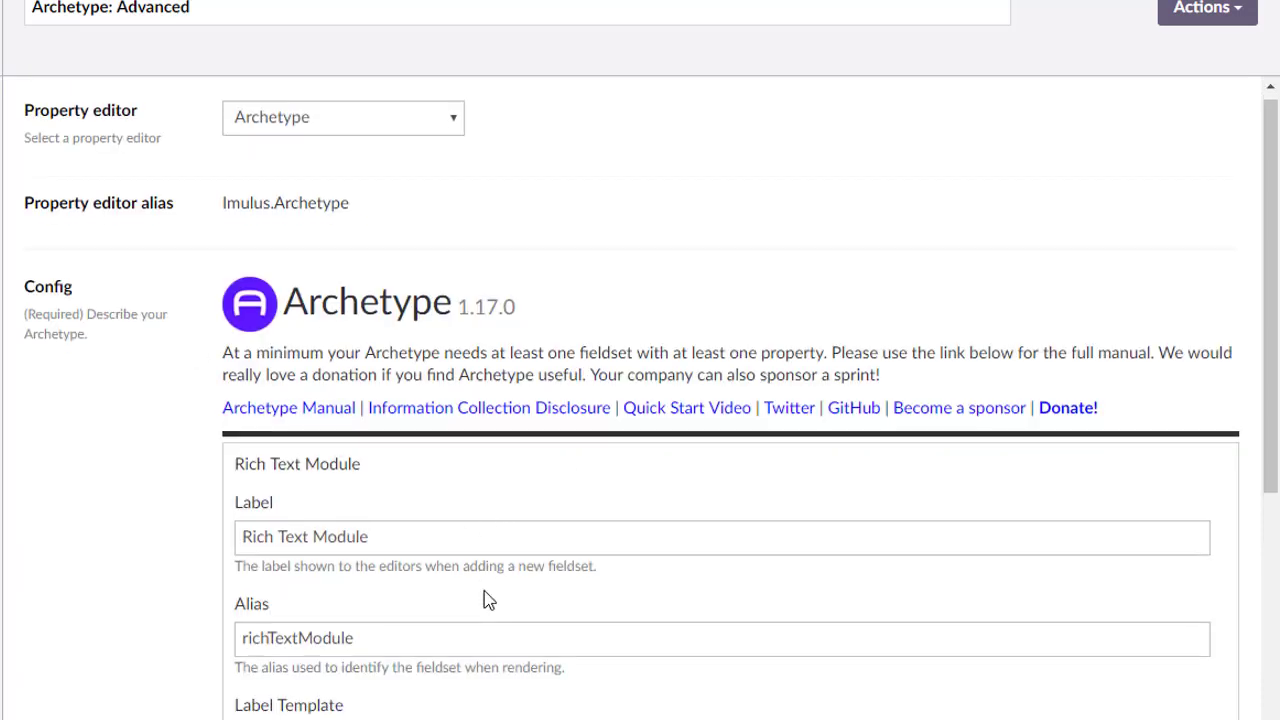
# - Turn off Hide Property Labels and Enable Collapsing in the Global Fieldset Options of Archetype: Advanced
pyautogui.scroll(-4, 486, 560)
pyautogui.click(361, 700)
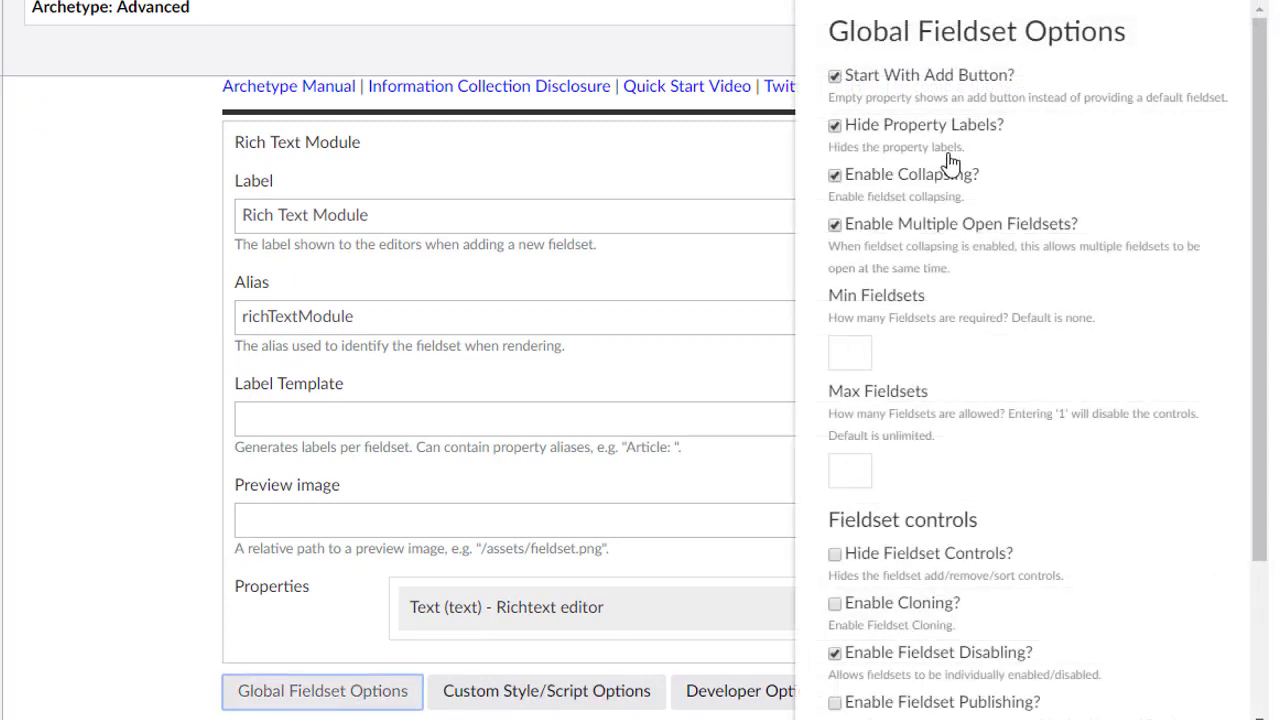
pyautogui.click(933, 137)
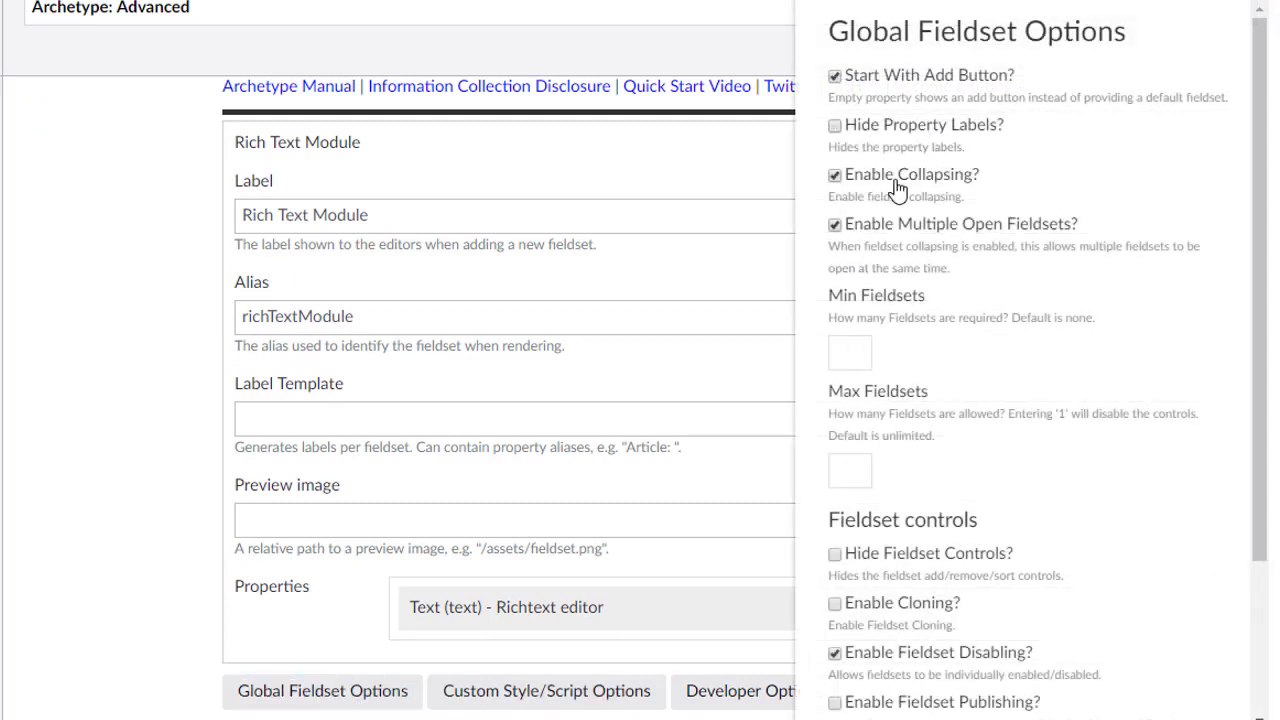
pyautogui.click(905, 180)
pyautogui.press('Escape')
pyautogui.scroll(3, 640, 400)
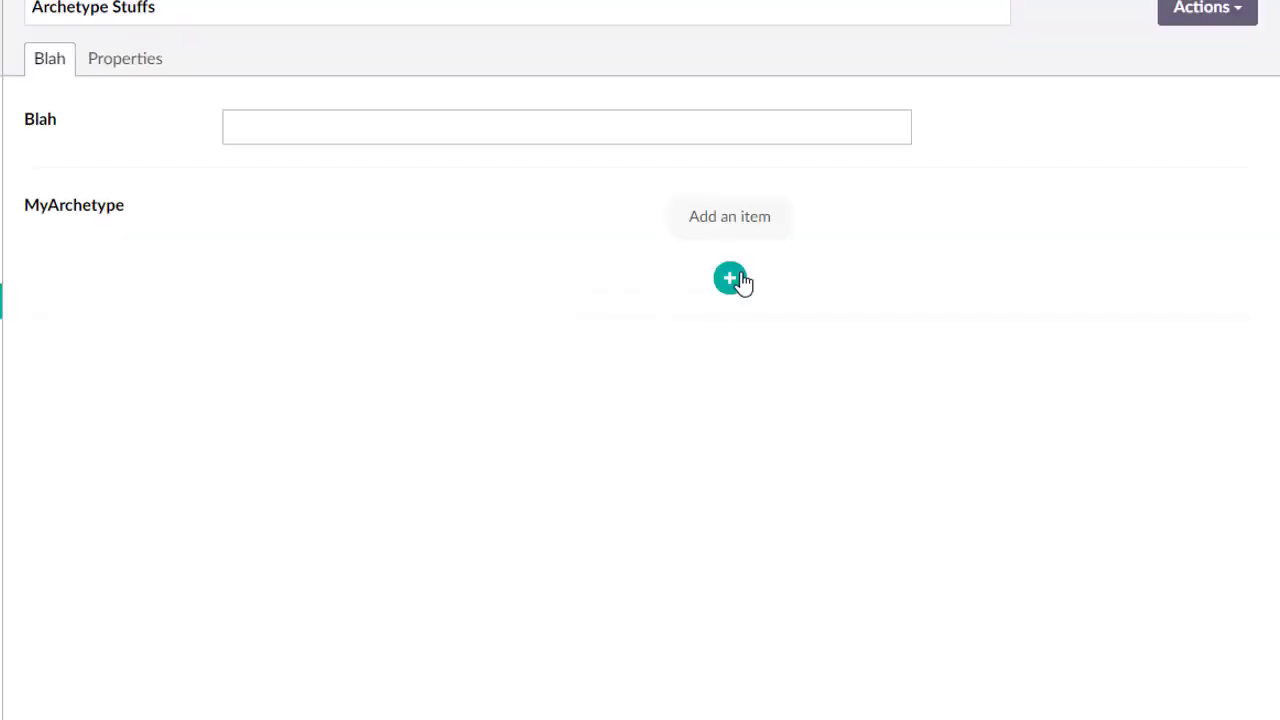
# - Add two Rich Text Modules to MyArchetype on the Archetype Stuffs page and try to reorder them
pyautogui.click(731, 279)
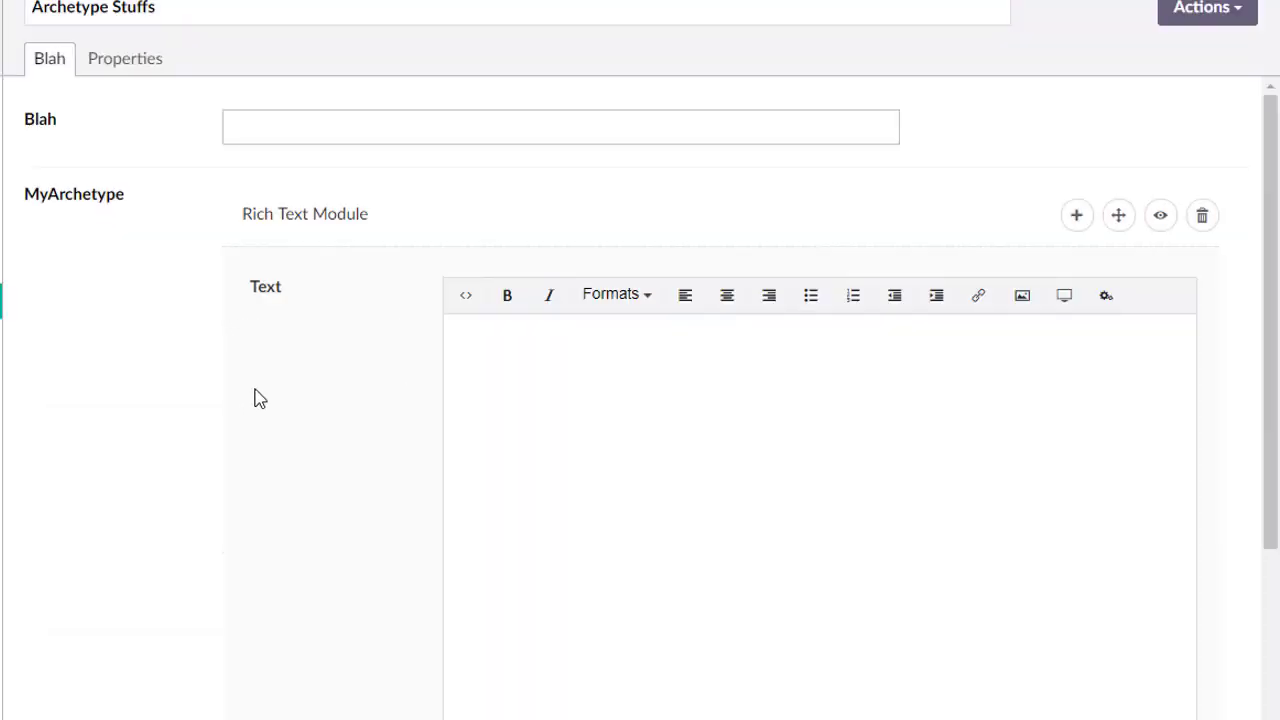
pyautogui.scroll(-5, 363, 383)
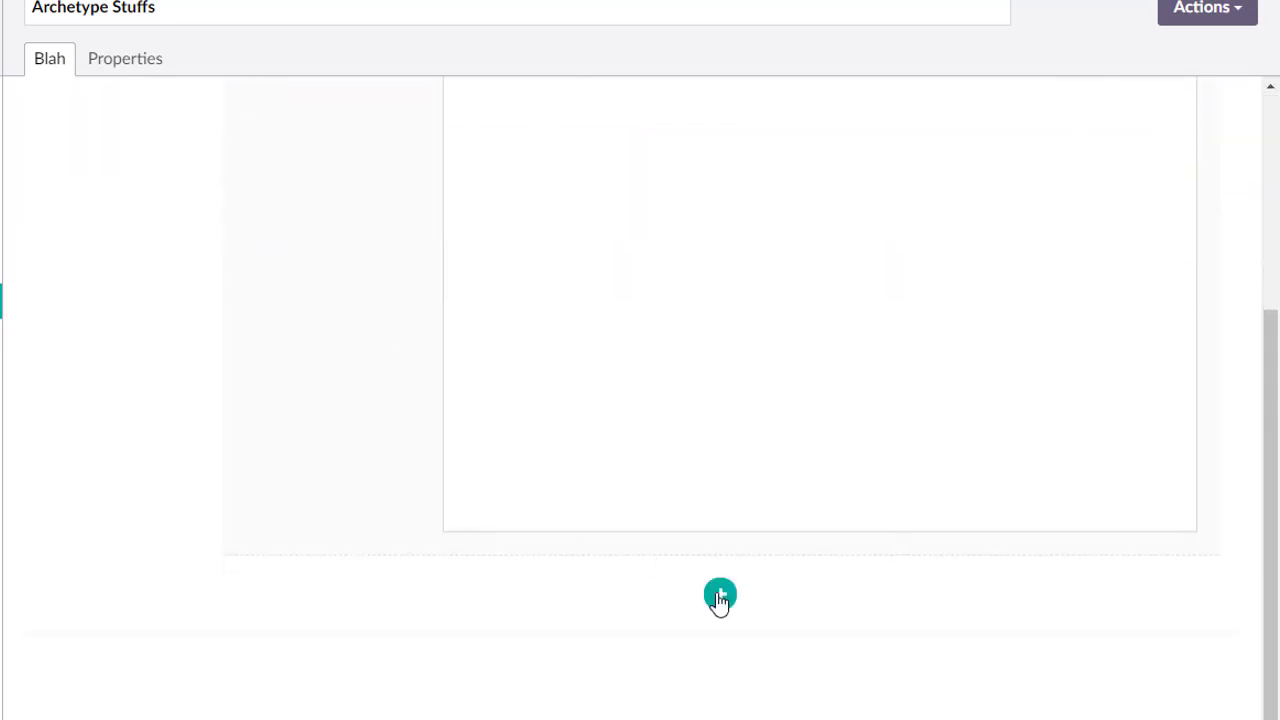
pyautogui.click(720, 597)
pyautogui.scroll(-4, 529, 594)
pyautogui.scroll(3, 429, 577)
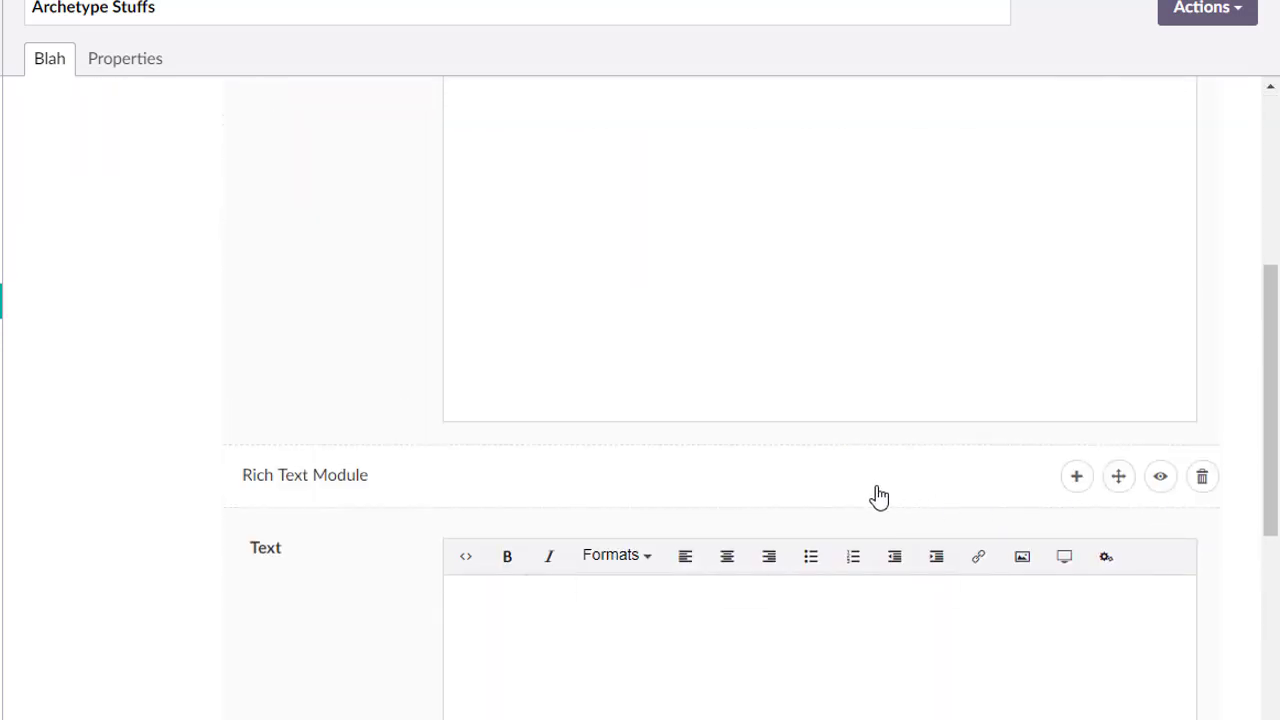
pyautogui.scroll(-5, 497, 370)
pyautogui.scroll(2, 500, 375)
pyautogui.moveTo(1120, 218); pyautogui.dragTo(1088, 258)
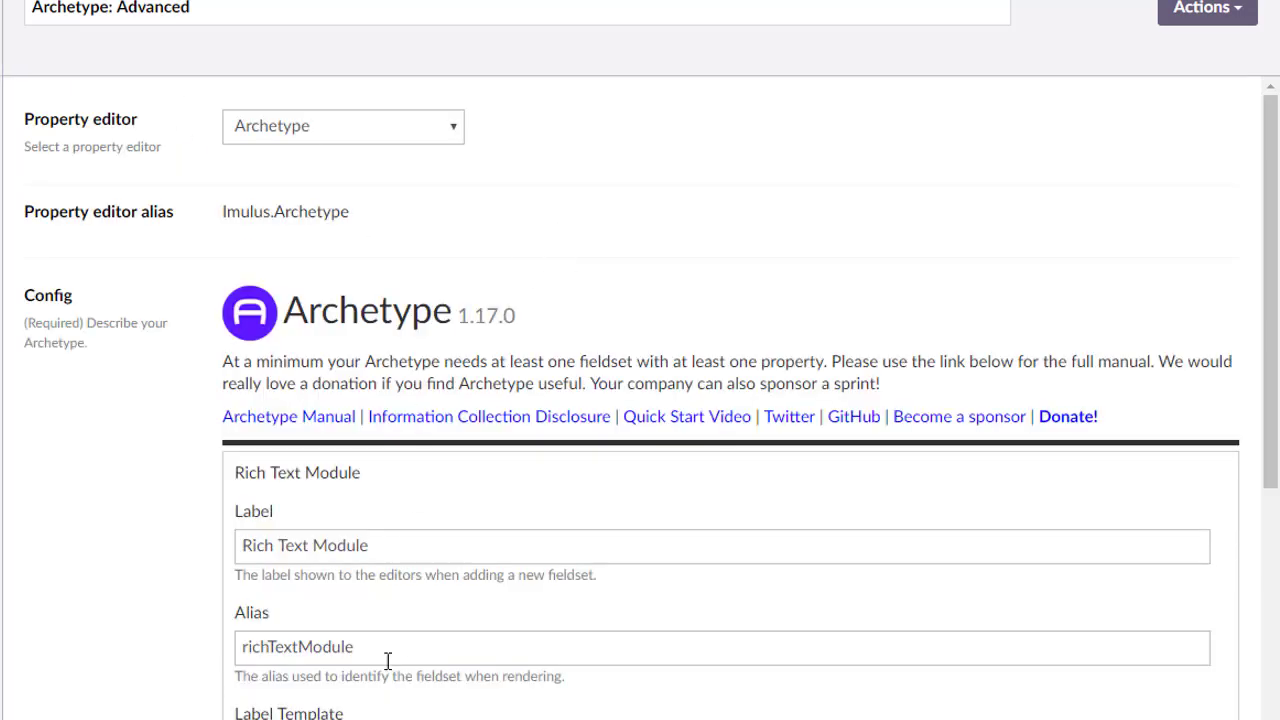
# - Enable Multiple Open Fieldsets in the Global Fieldset Options of the Archetype: Advanced data type
pyautogui.scroll(-5, 386, 651)
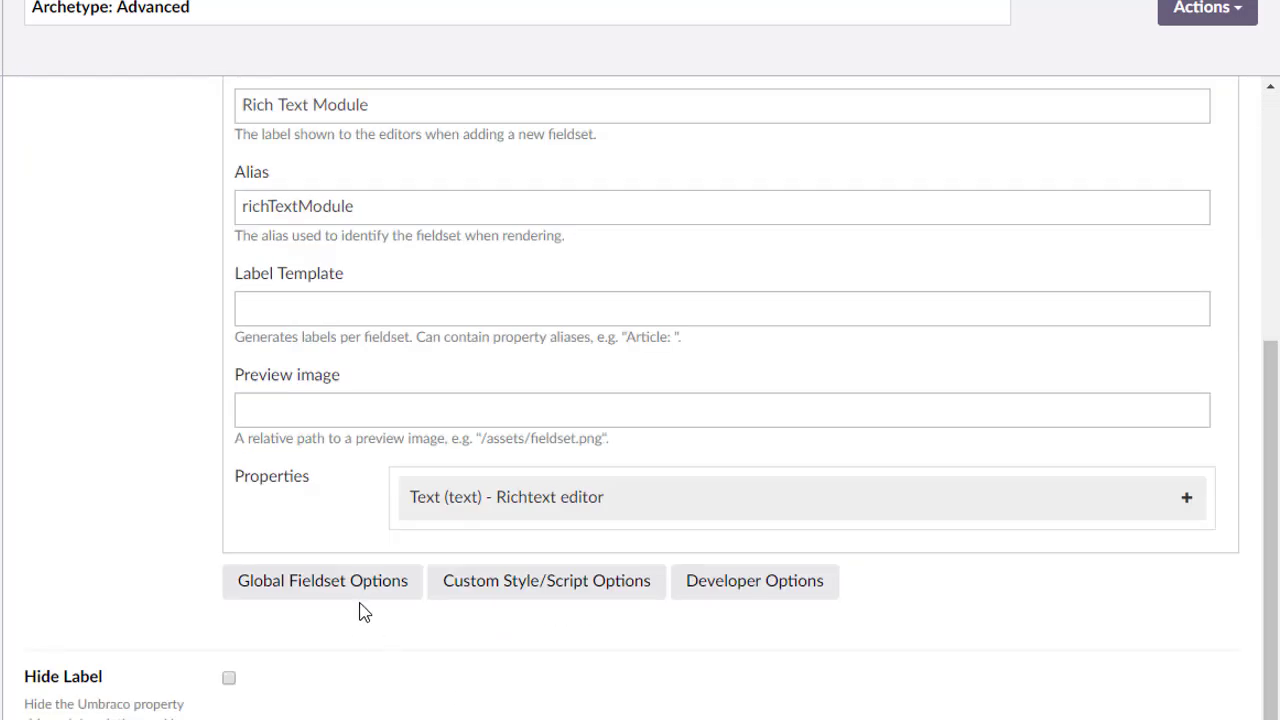
pyautogui.click(366, 600)
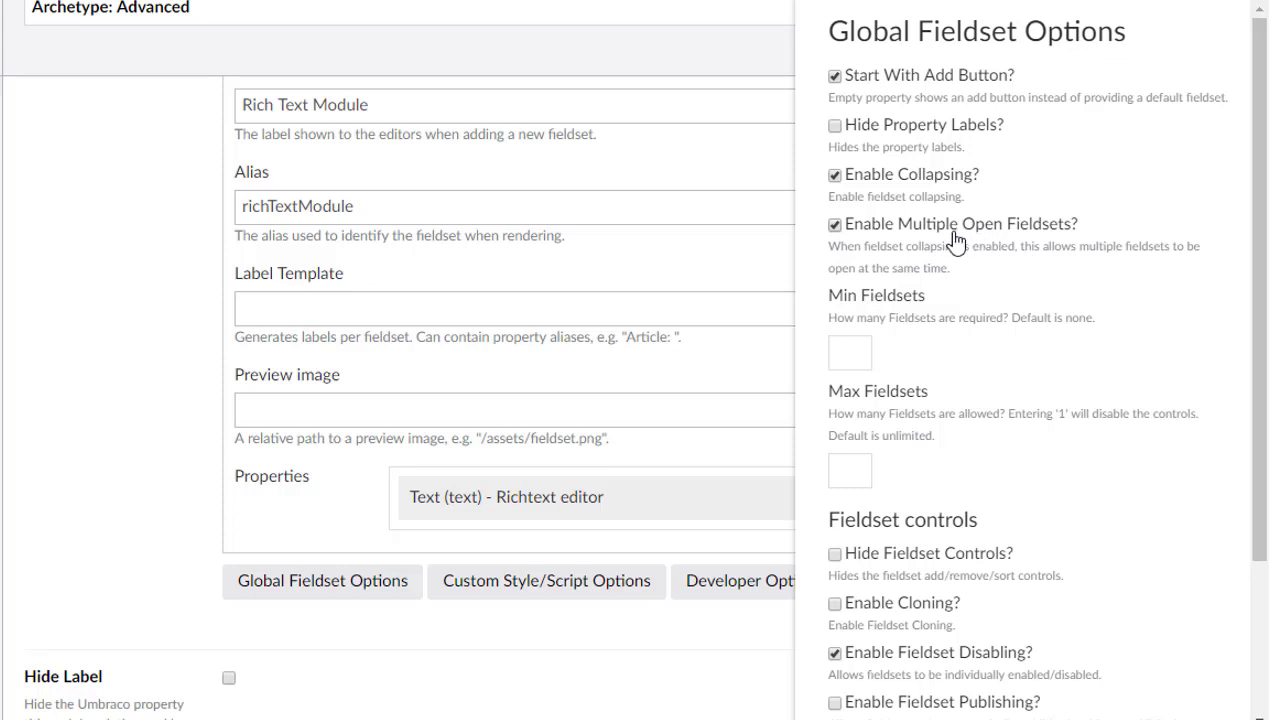
pyautogui.press('Escape')
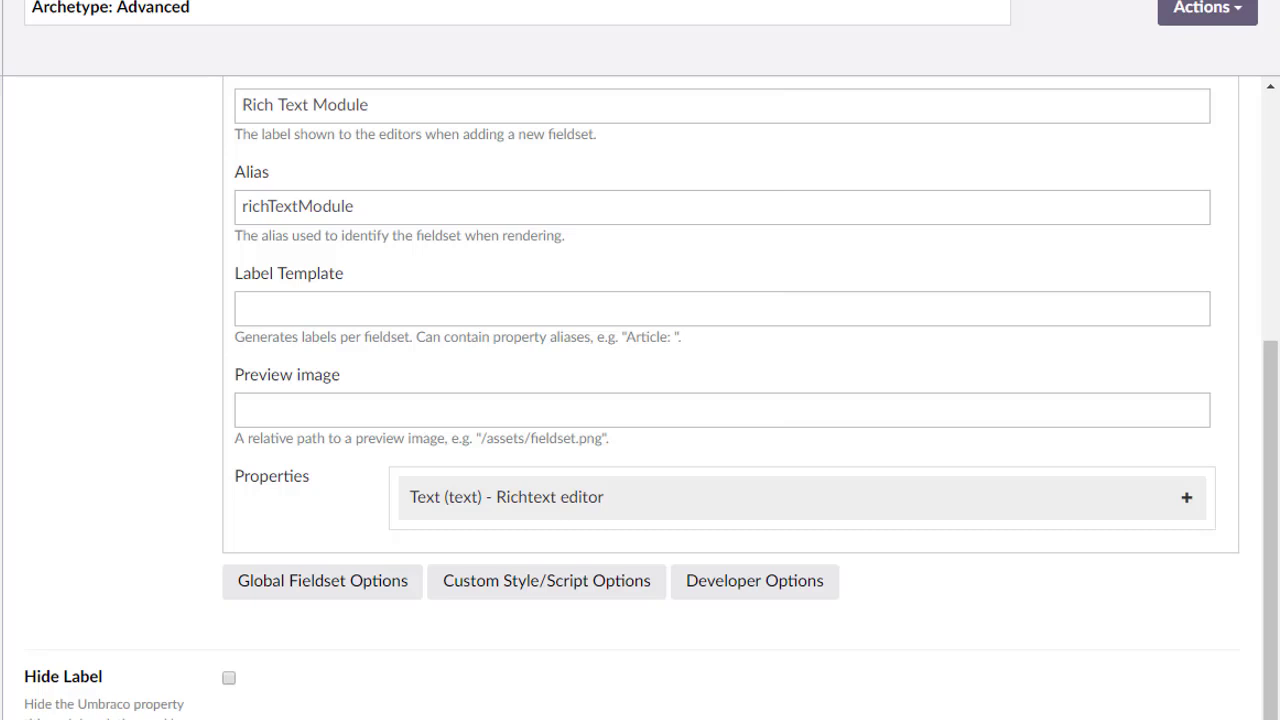
pyautogui.scroll(7, 640, 400)
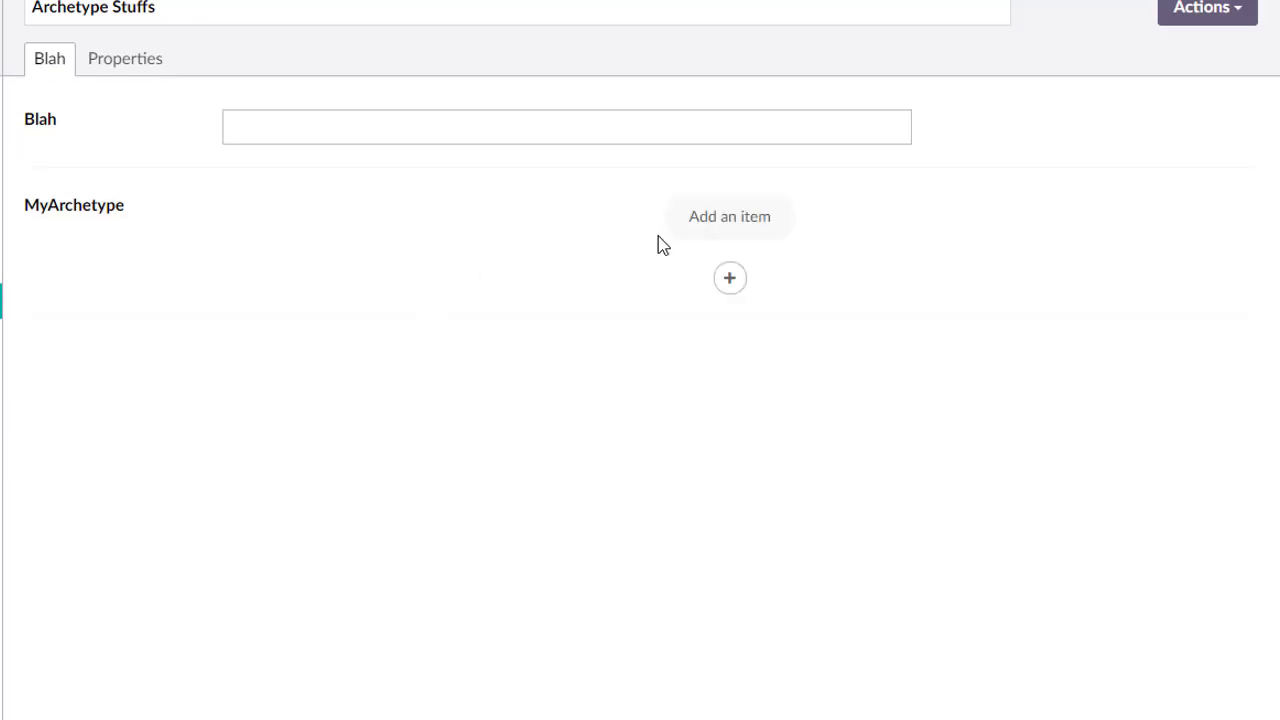
# - Add two Rich Text Modules to MyArchetype on the Archetype Stuffs page and expand both at the same time
pyautogui.click(729, 278)
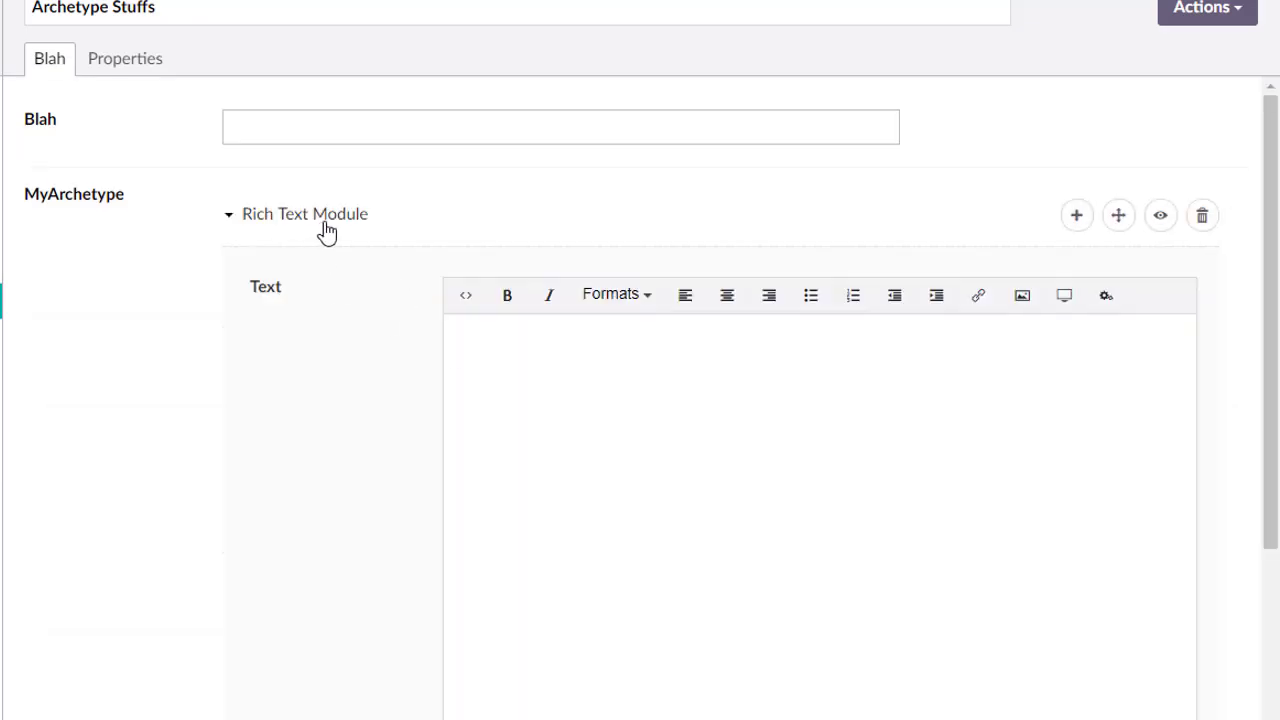
pyautogui.click(470, 233)
pyautogui.click(728, 287)
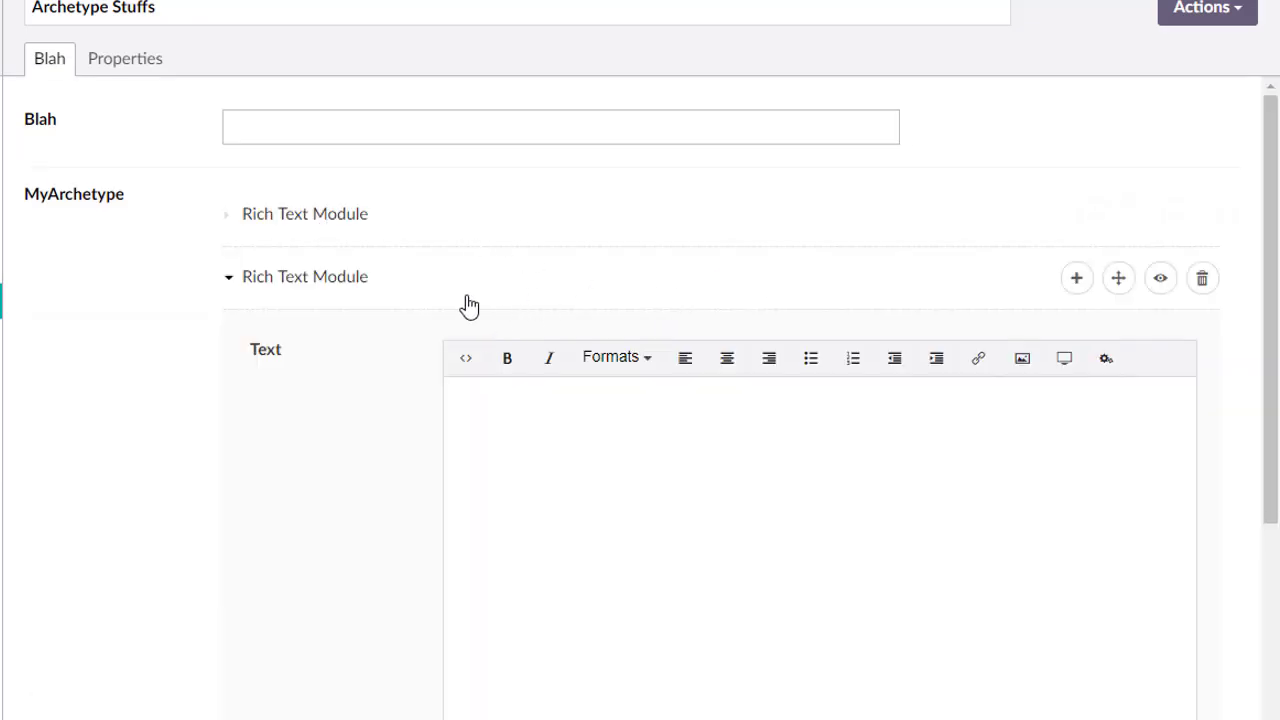
pyautogui.click(460, 237)
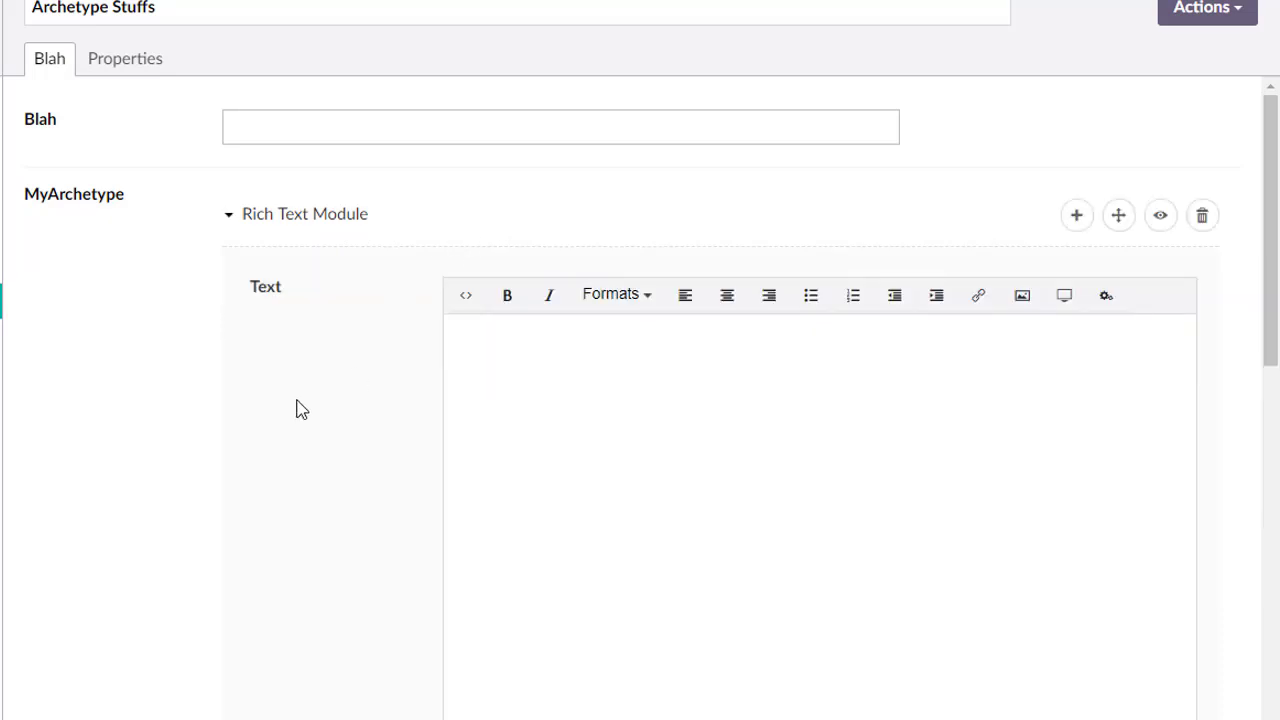
pyautogui.scroll(-7, 285, 410)
pyautogui.scroll(4, 340, 420)
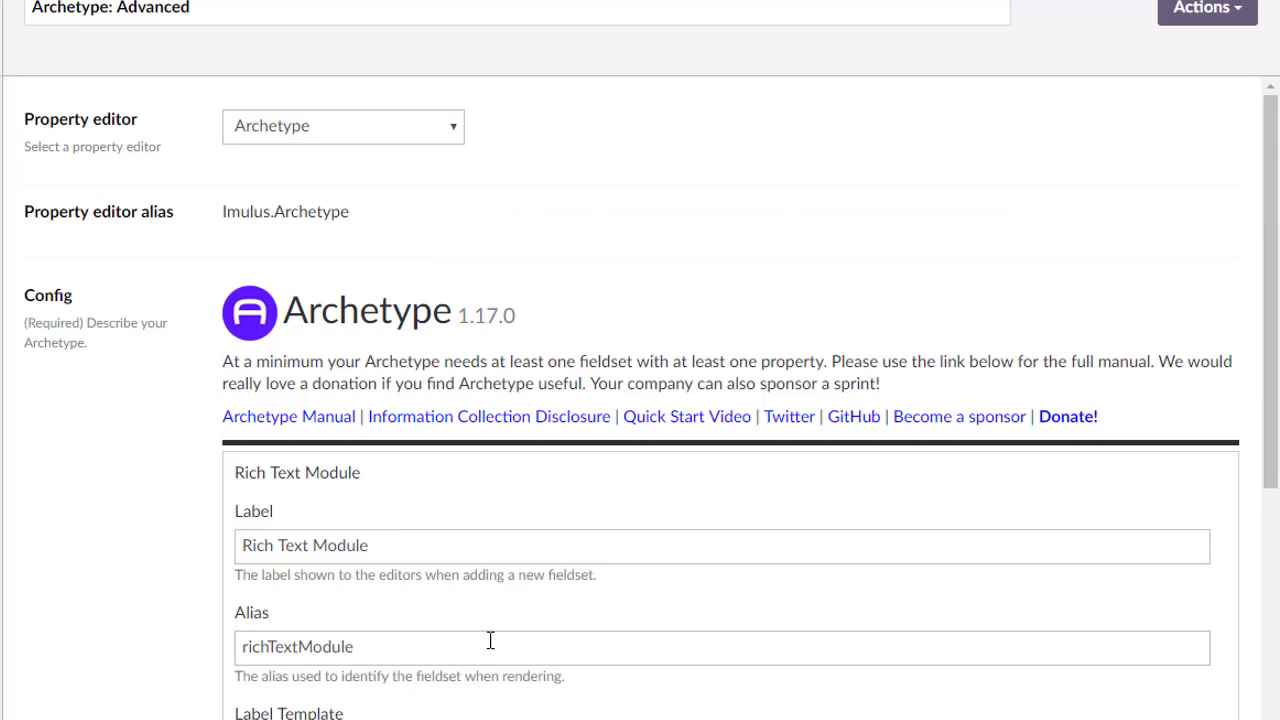
# - Turn off Enable Multiple Open Fieldsets in the Global Fieldset Options of Archetype: Advanced
pyautogui.scroll(-4, 512, 630)
pyautogui.click(358, 590)
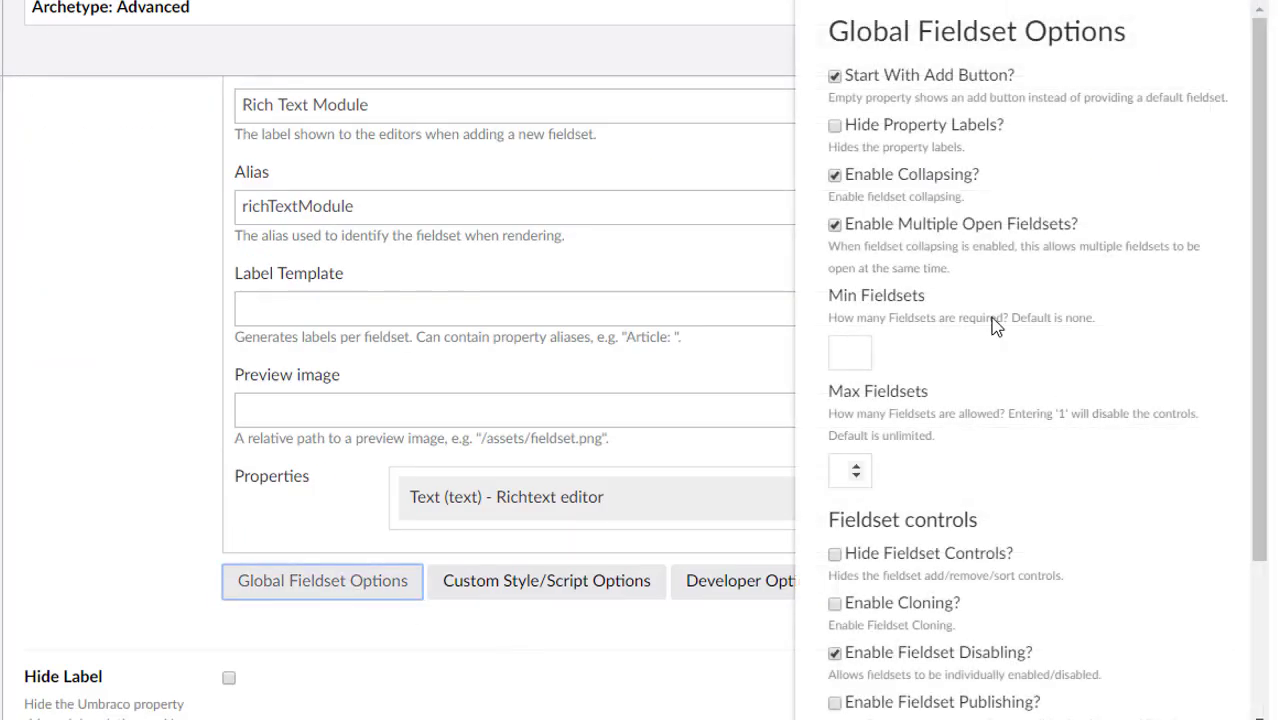
pyautogui.click(956, 228)
pyautogui.press('Escape')
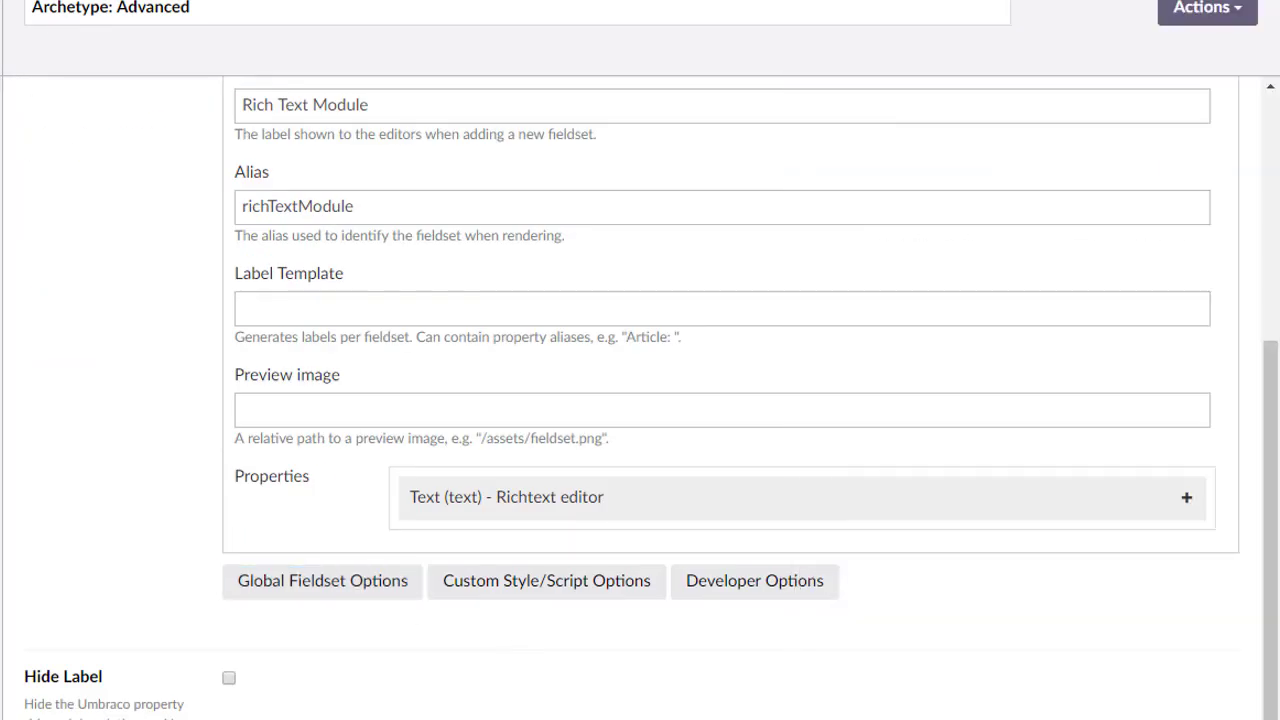
pyautogui.scroll(4, 590, 520)
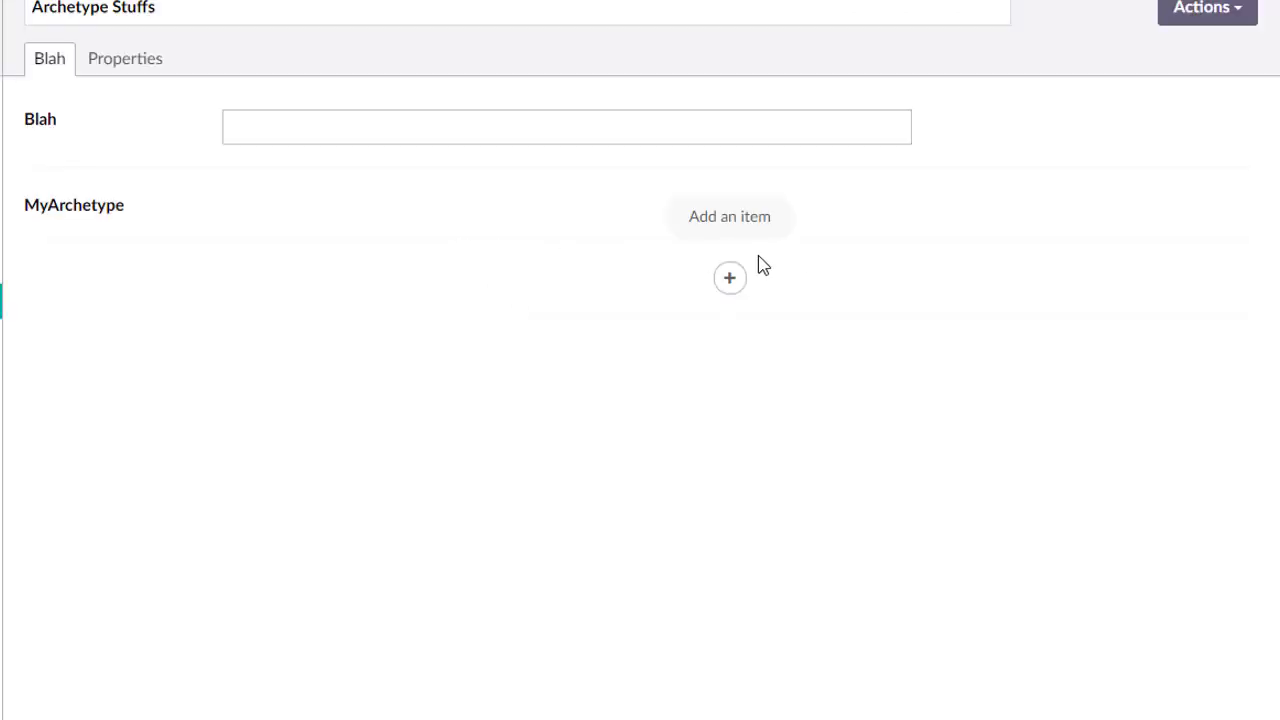
# - Test single-fieldset opening on the Archetype Stuffs page by adding two Rich Text Modules and reopening the first
pyautogui.click(726, 279)
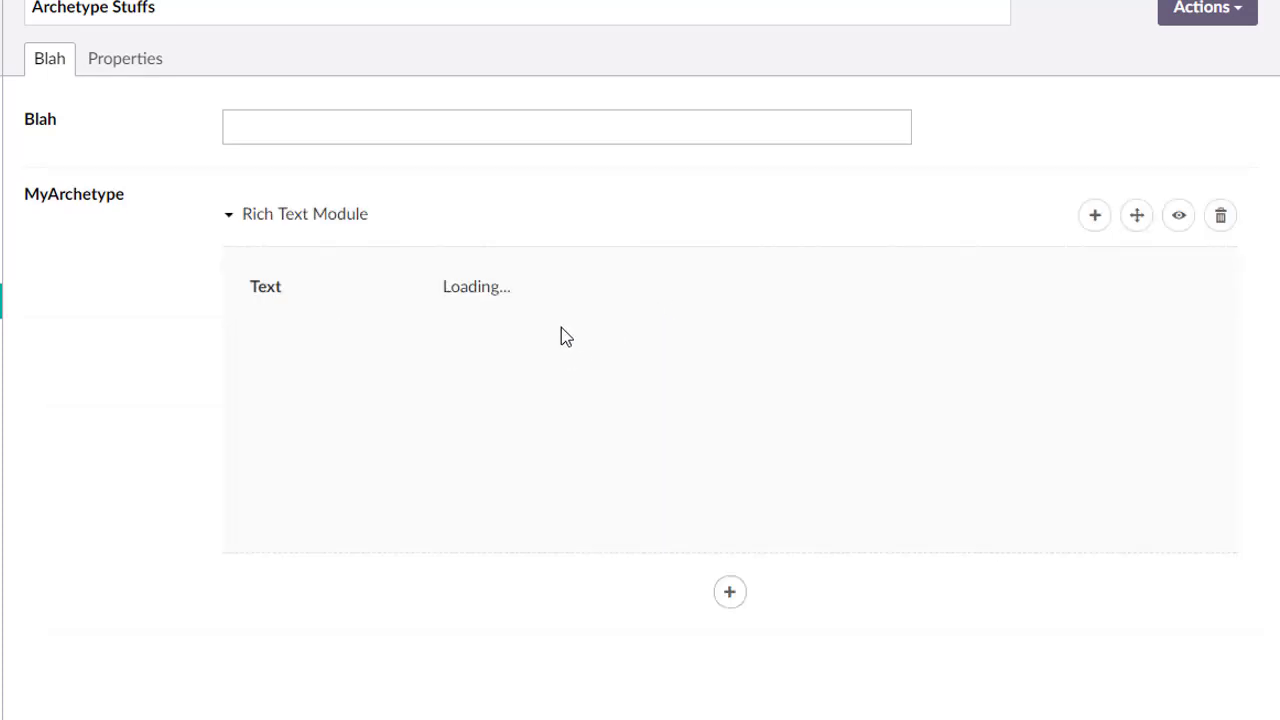
pyautogui.scroll(-1, 368, 320)
pyautogui.scroll(-2, 368, 403)
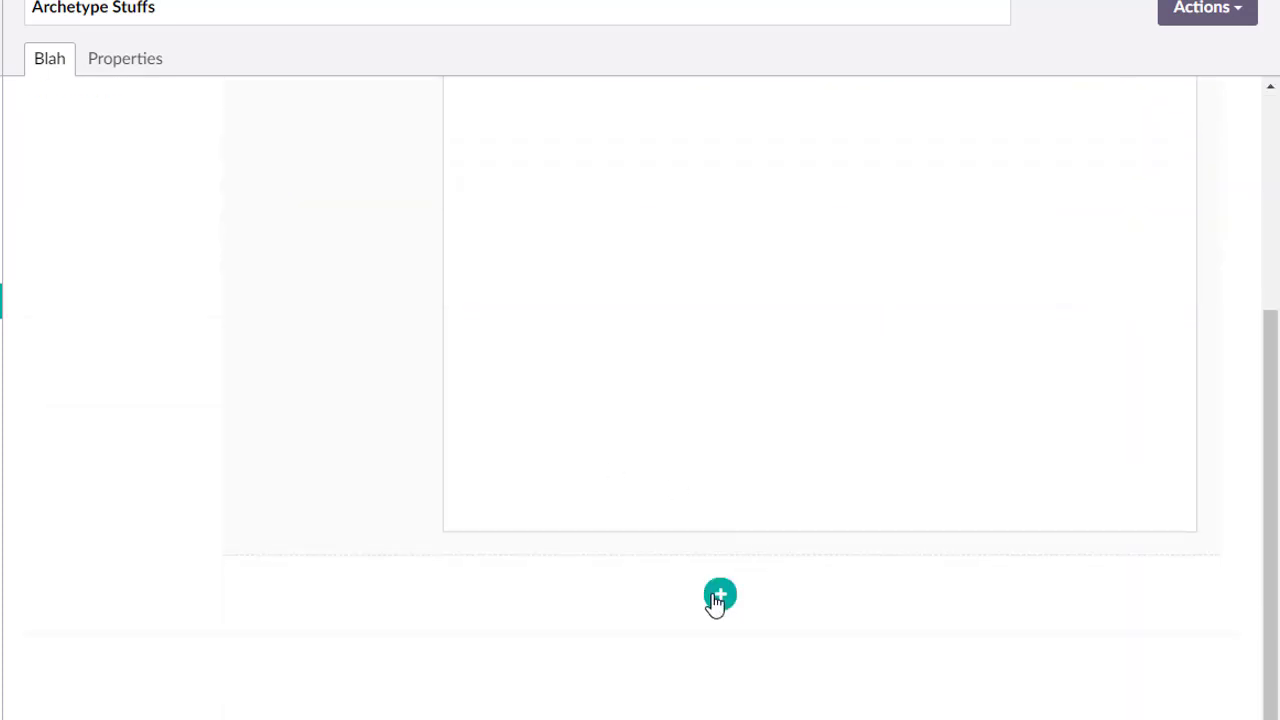
pyautogui.click(718, 600)
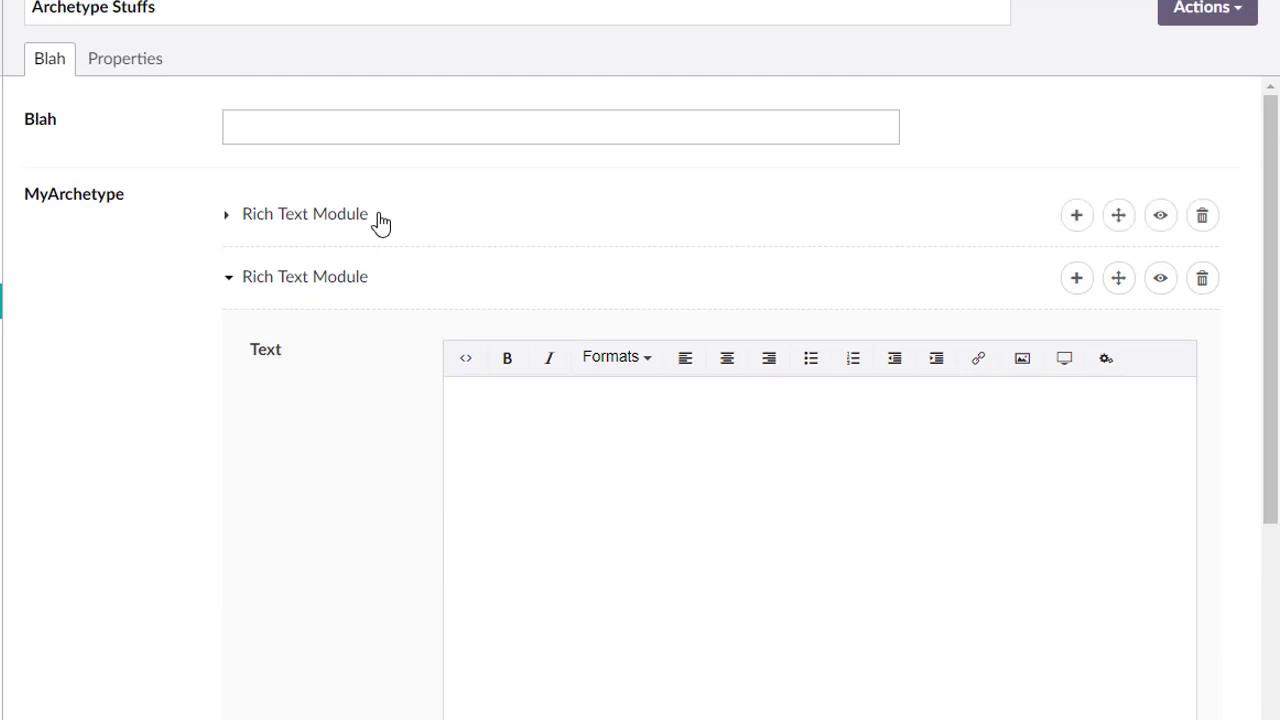
pyautogui.click(380, 220)
pyautogui.scroll(-1, 340, 416)
pyautogui.scroll(-3, 350, 440)
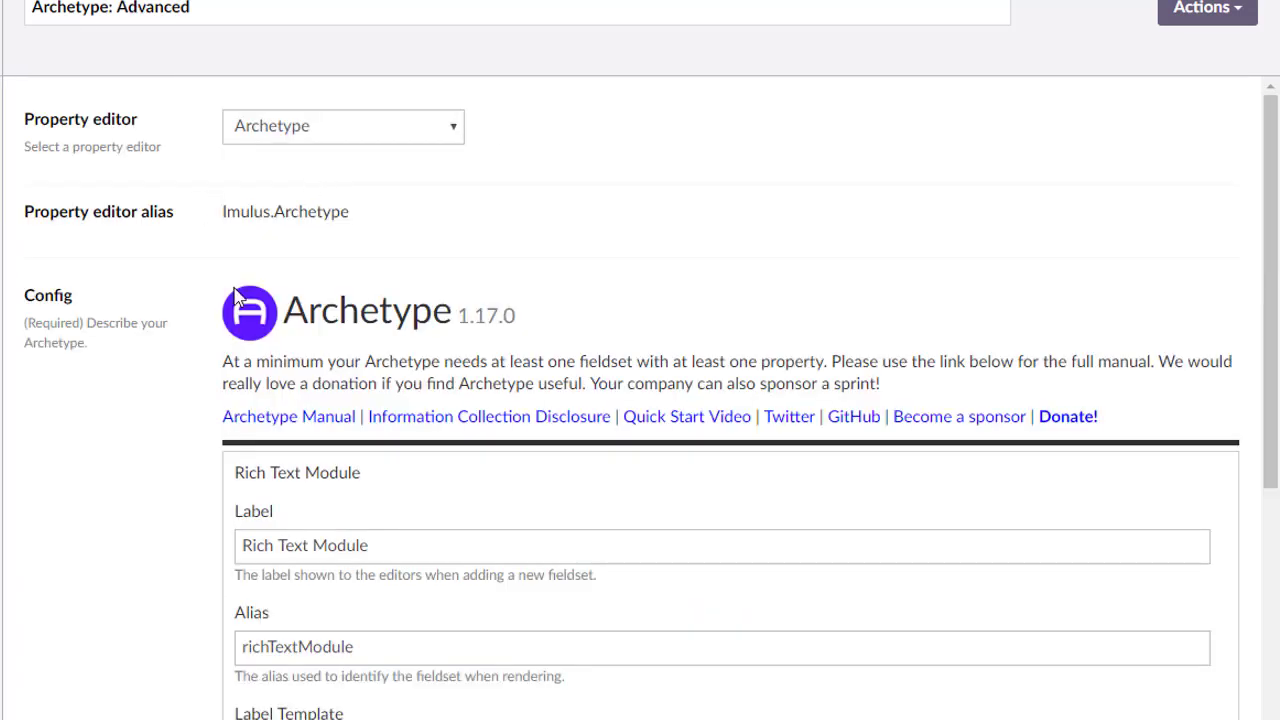
# - Re-enable Multiple Open Fieldsets and set Min Fieldsets to 2 in the Global Fieldset Options of Archetype: Advanced
pyautogui.scroll(-5, 300, 410)
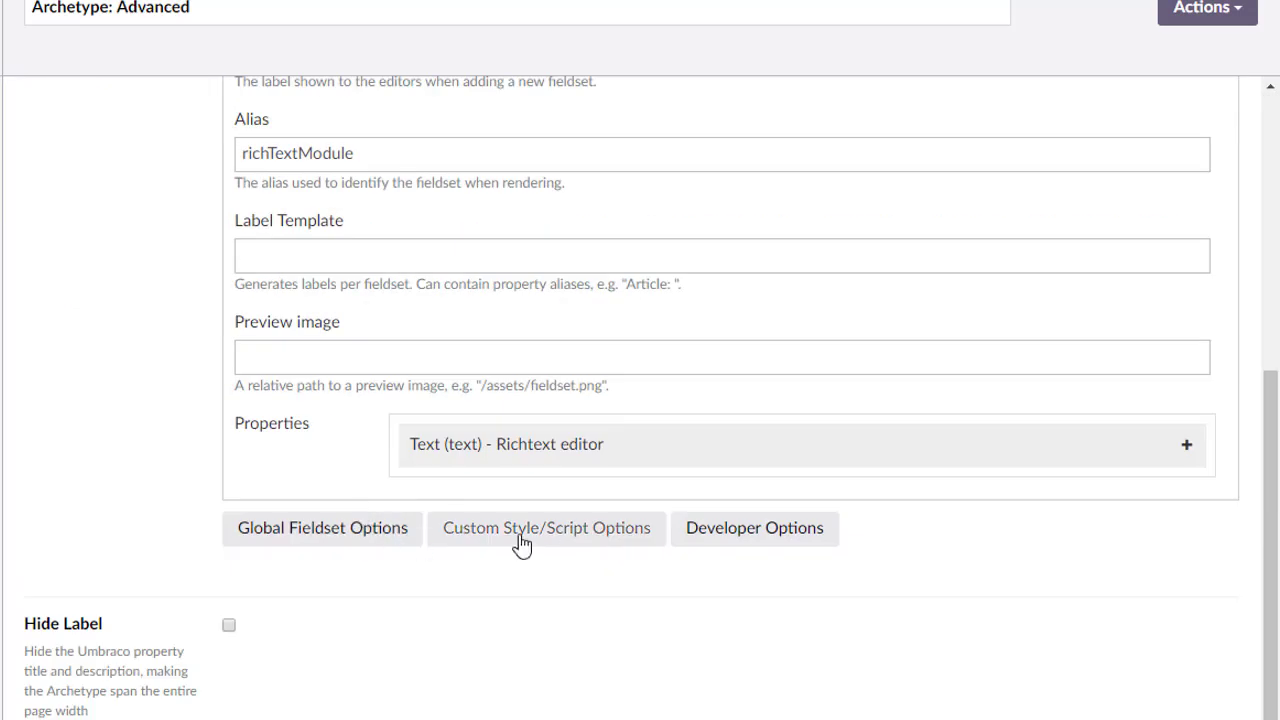
pyautogui.click(375, 528)
pyautogui.click(970, 226)
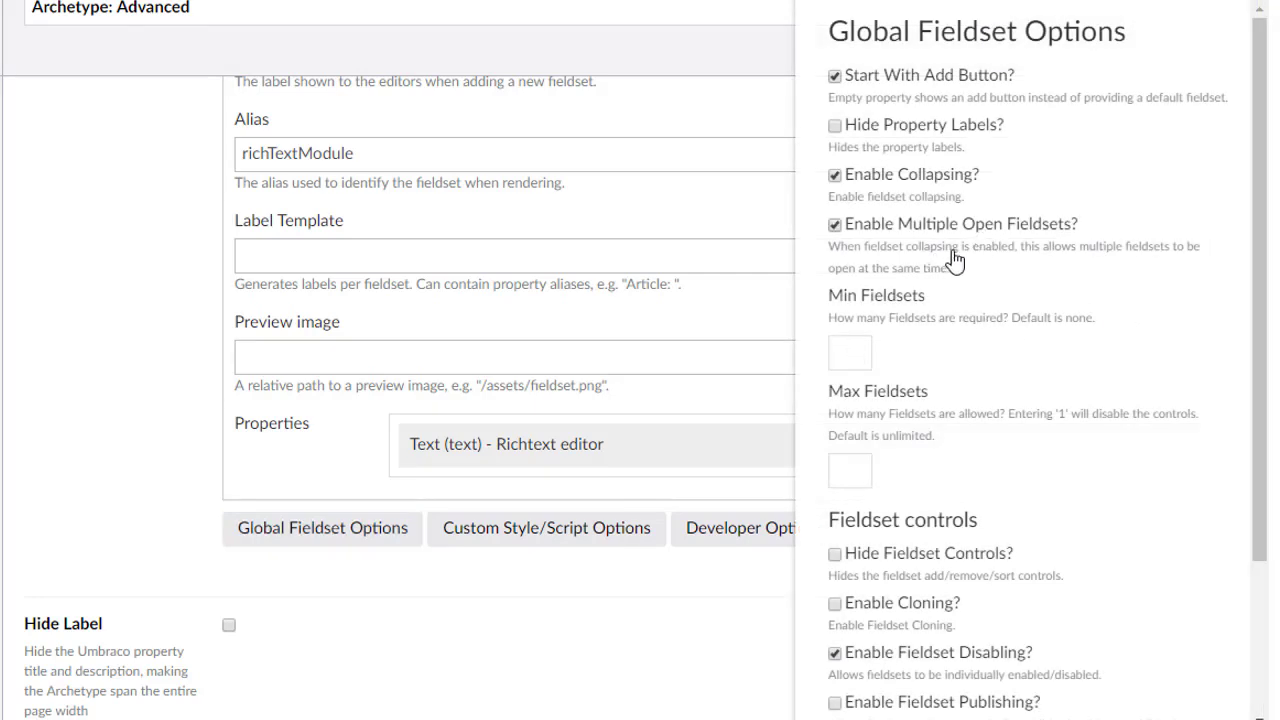
pyautogui.click(841, 355)
pyautogui.write('2')
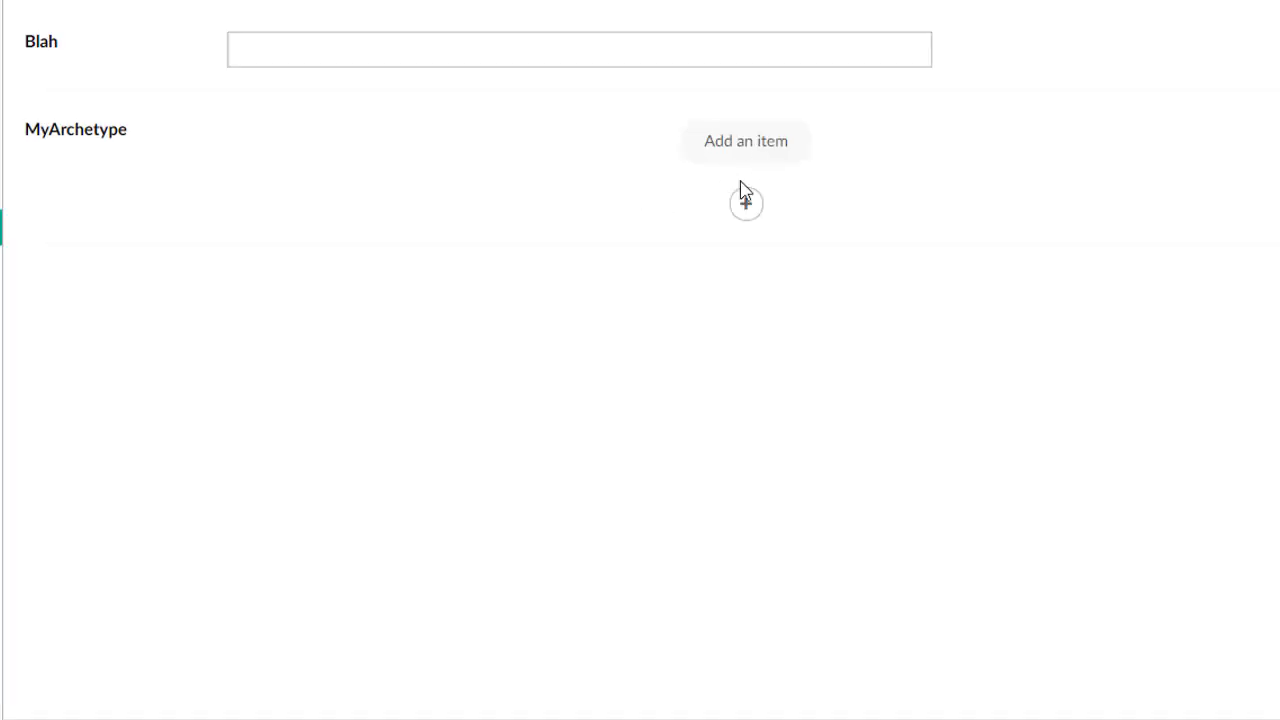
# - Test the minimum on the Archetype Stuffs page by saving with one Rich Text Module, then add a second and save again
pyautogui.click(741, 205)
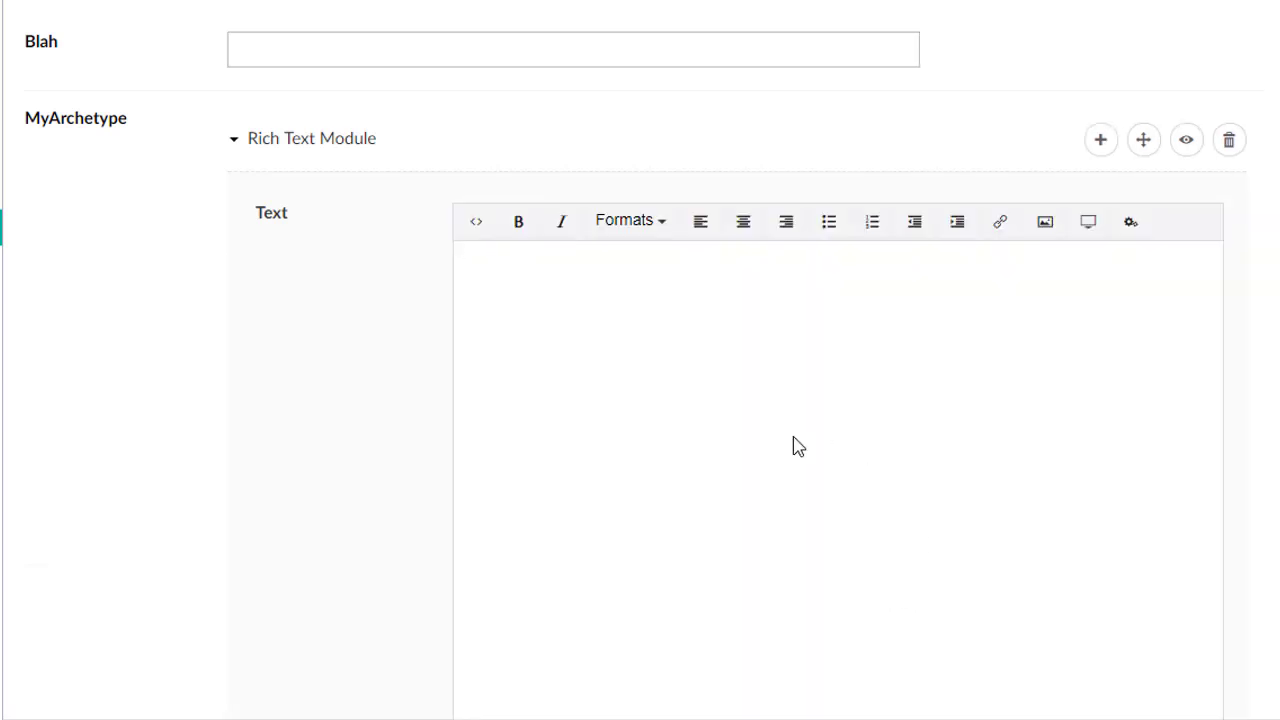
pyautogui.hotkey('ctrl', 's')
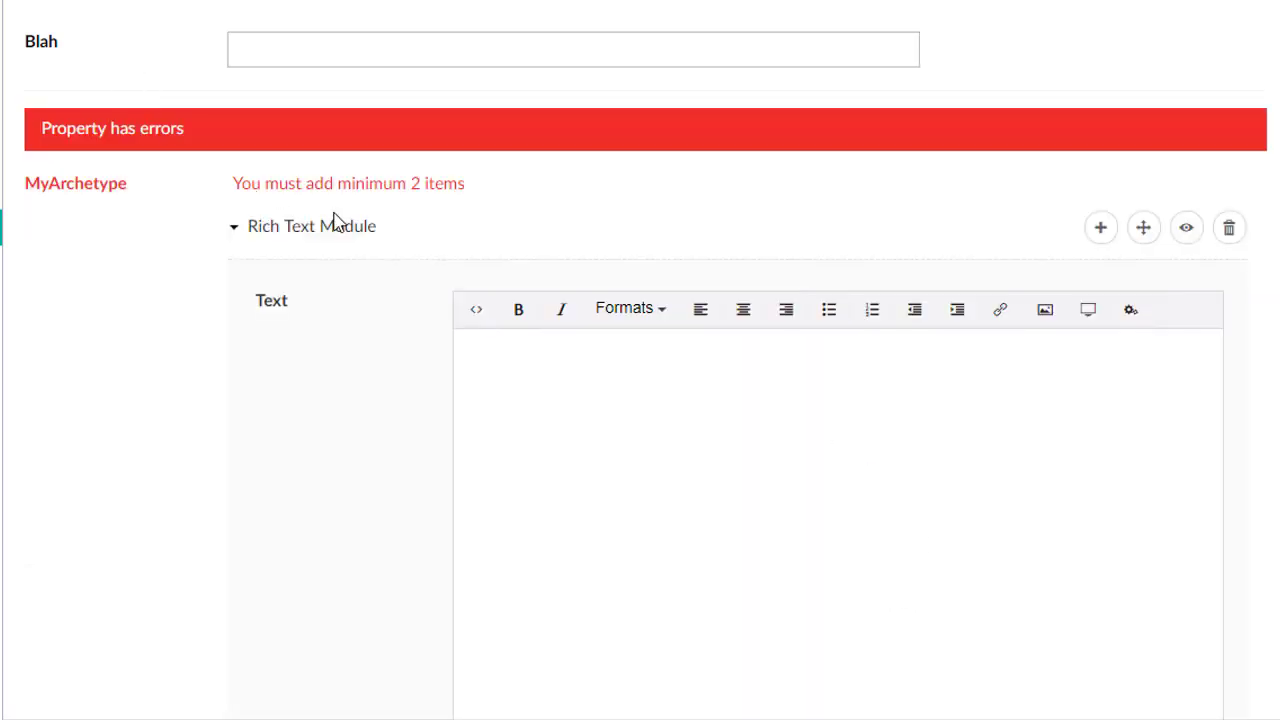
pyautogui.click(365, 252)
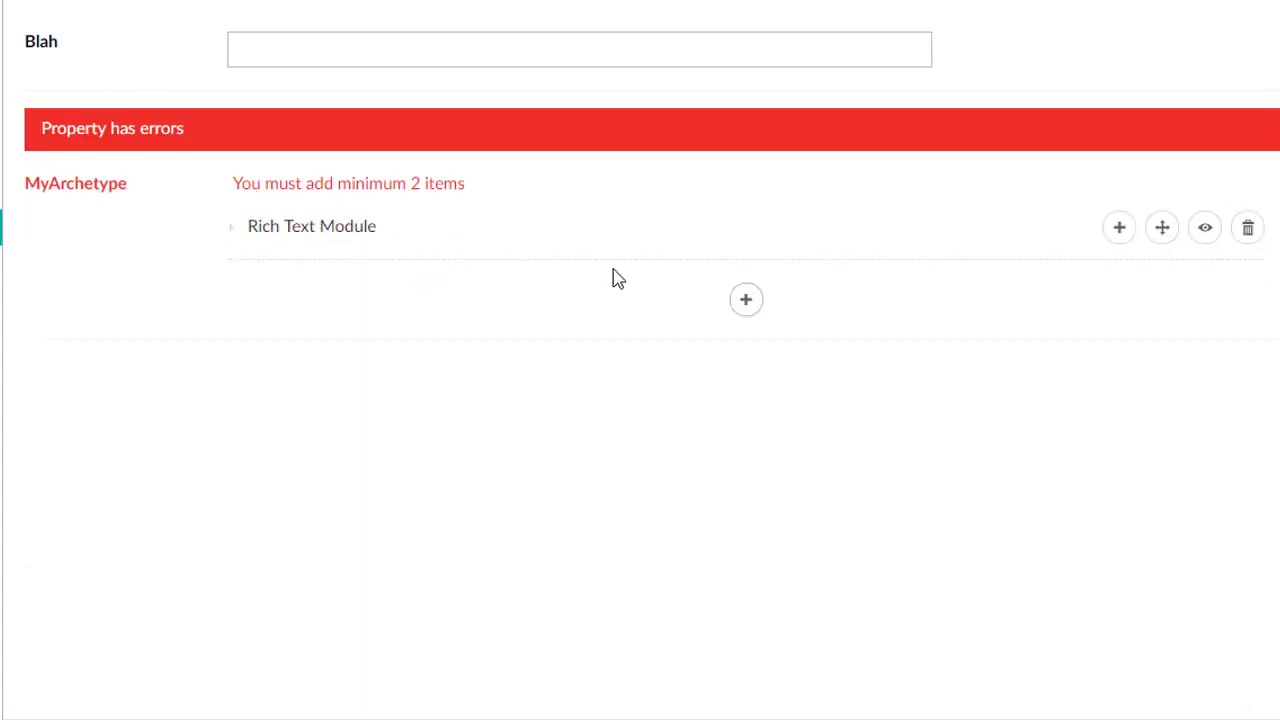
pyautogui.click(1102, 232)
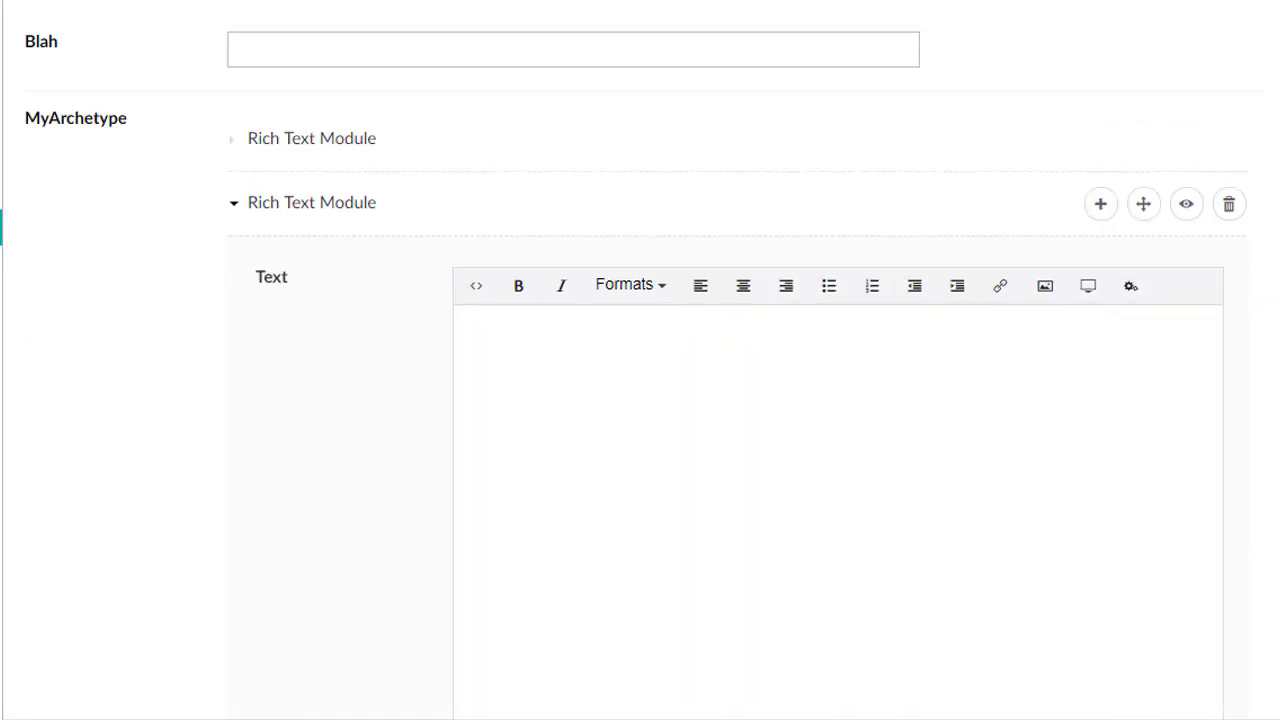
pyautogui.hotkey('ctrl', 's')
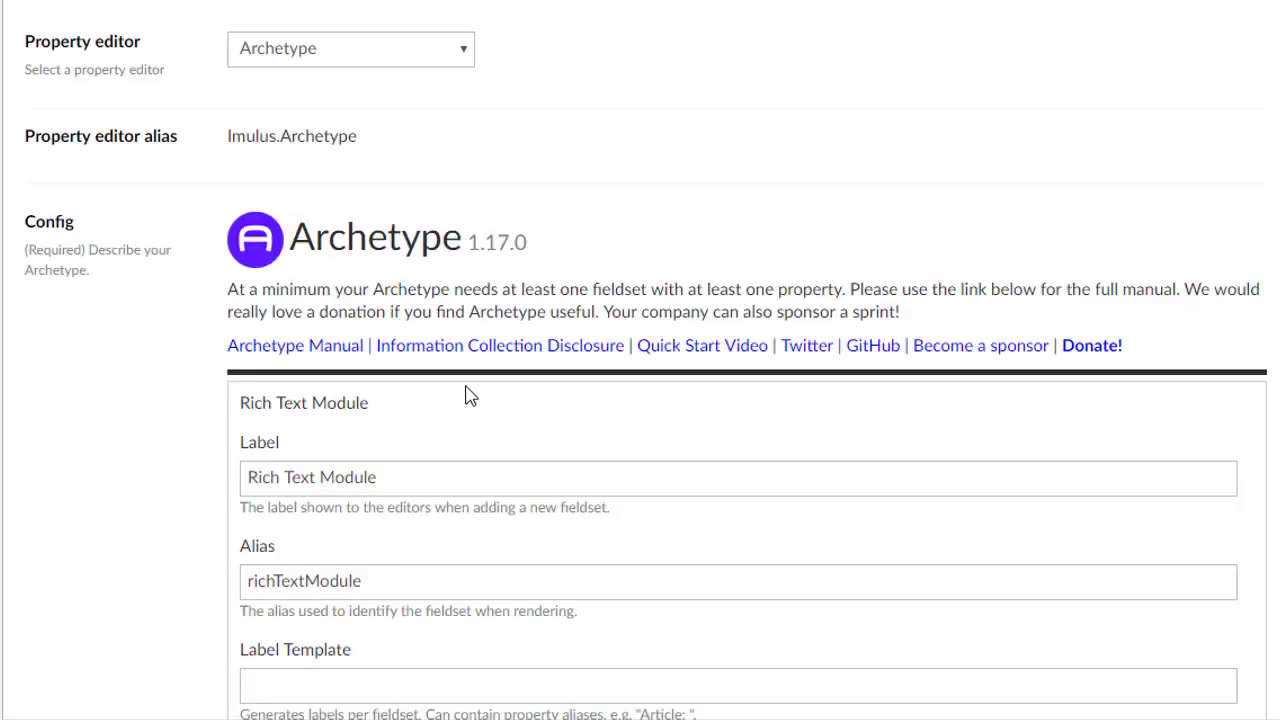
# - Clear Min Fieldsets and set Max Fieldsets to 1 in the Global Fieldset Options of Archetype: Advanced
pyautogui.scroll(-5, 489, 606)
pyautogui.click(366, 468)
pyautogui.click(870, 286)
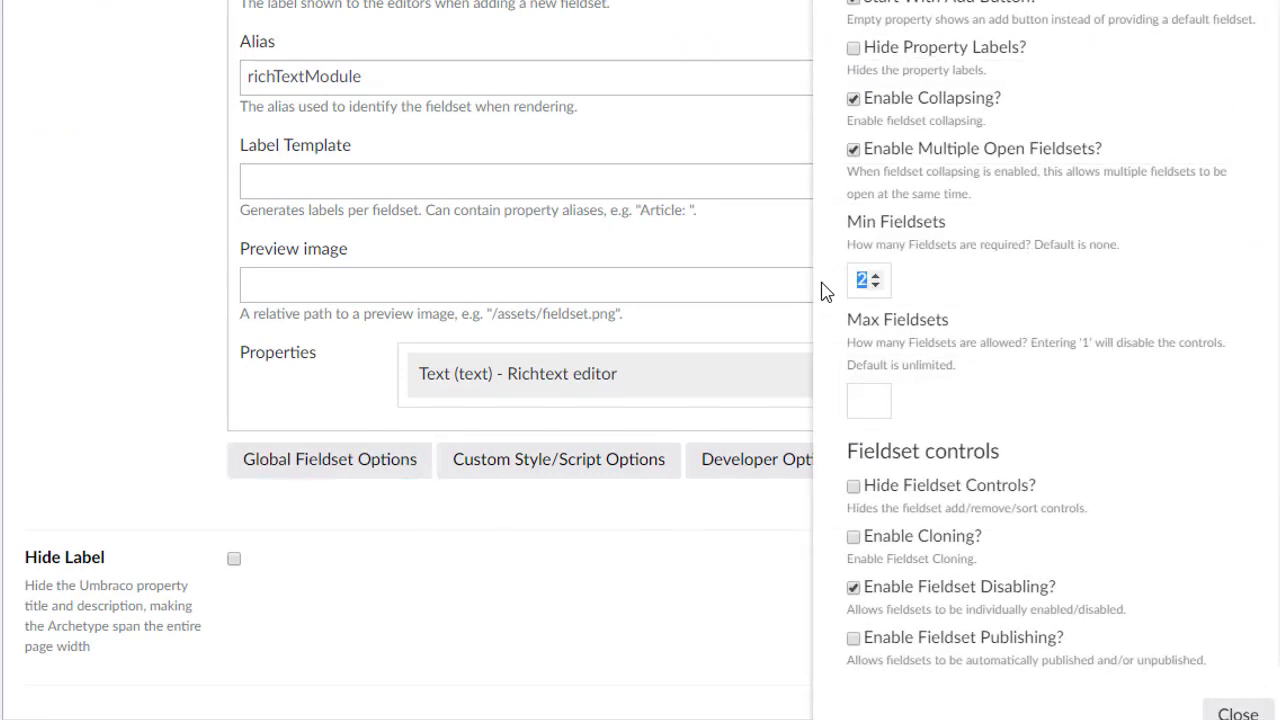
pyautogui.press('BackSpace')
pyautogui.press('Tab')
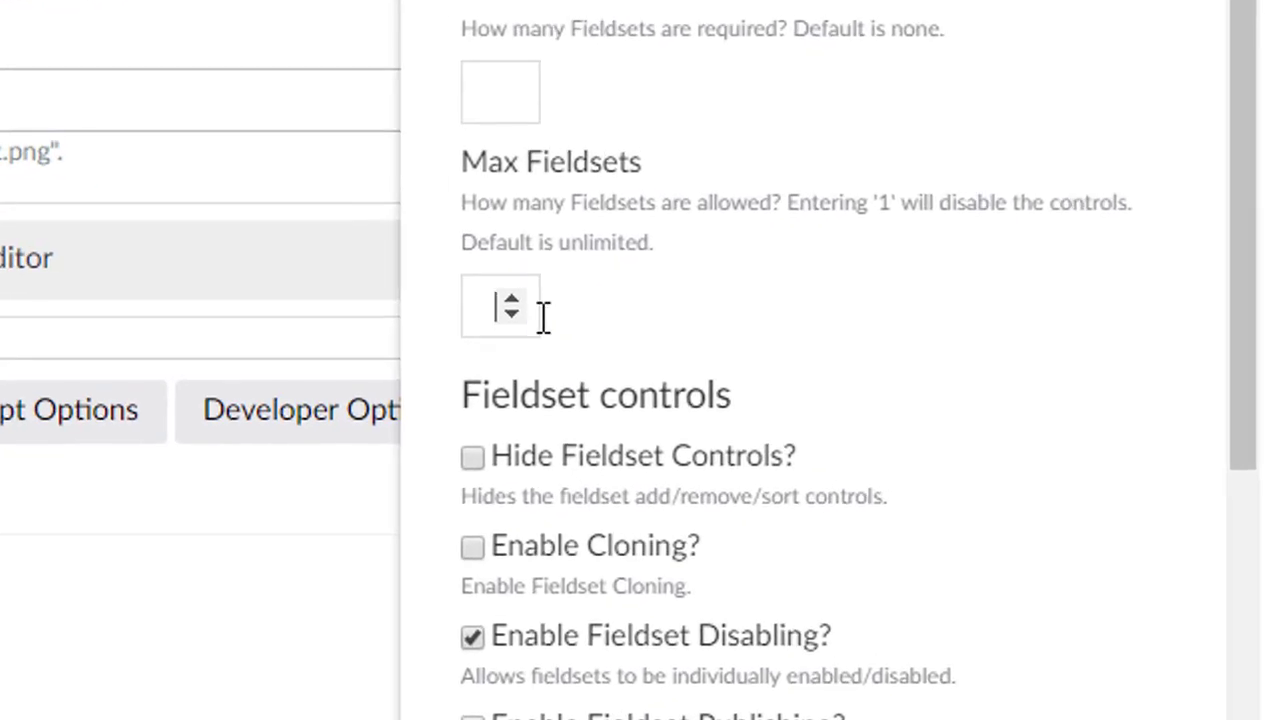
pyautogui.write('1')
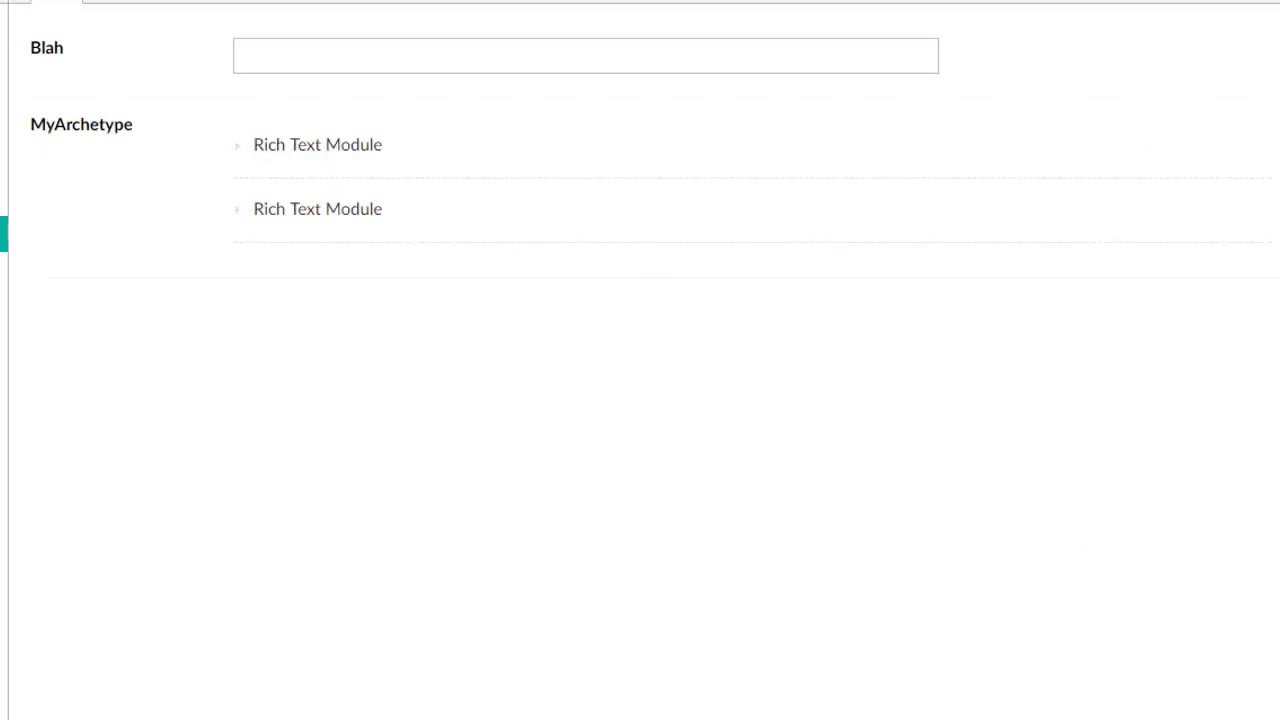
# - Check the controls of the MyArchetype items on the Archetype Stuffs page and delete the second Rich Text Module
pyautogui.moveTo(1029, 194)
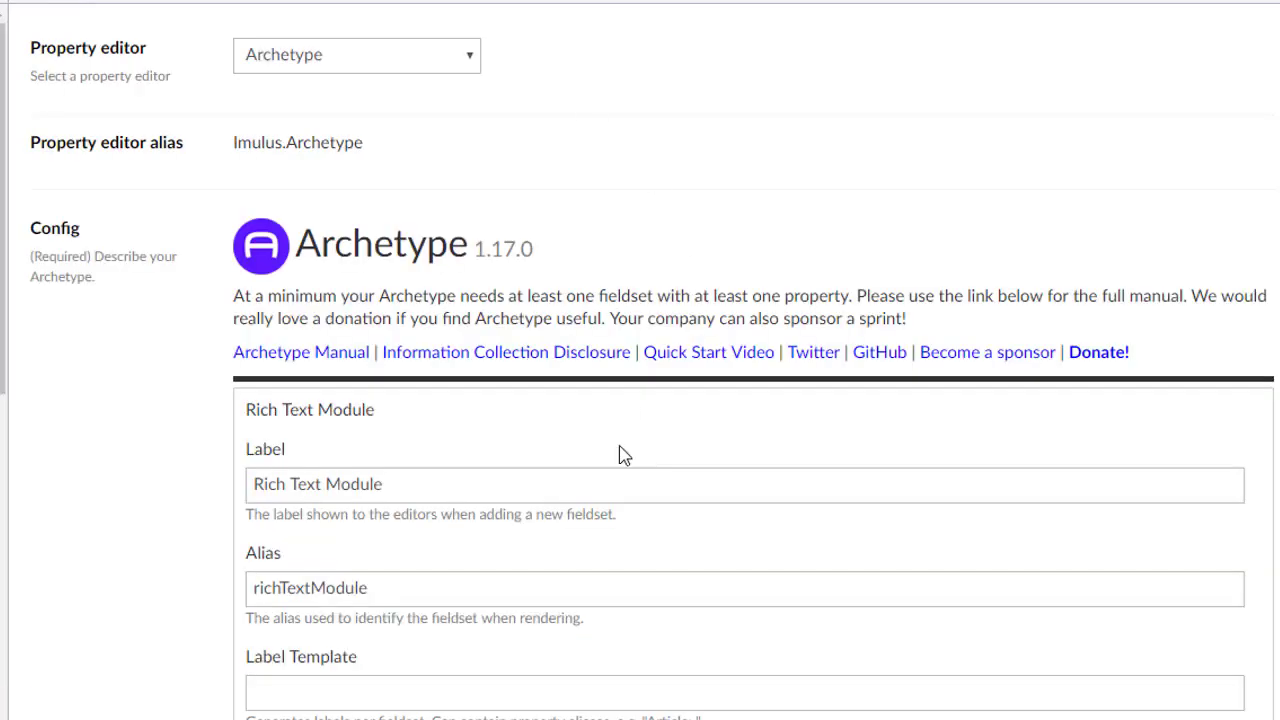
pyautogui.scroll(-5, 530, 565)
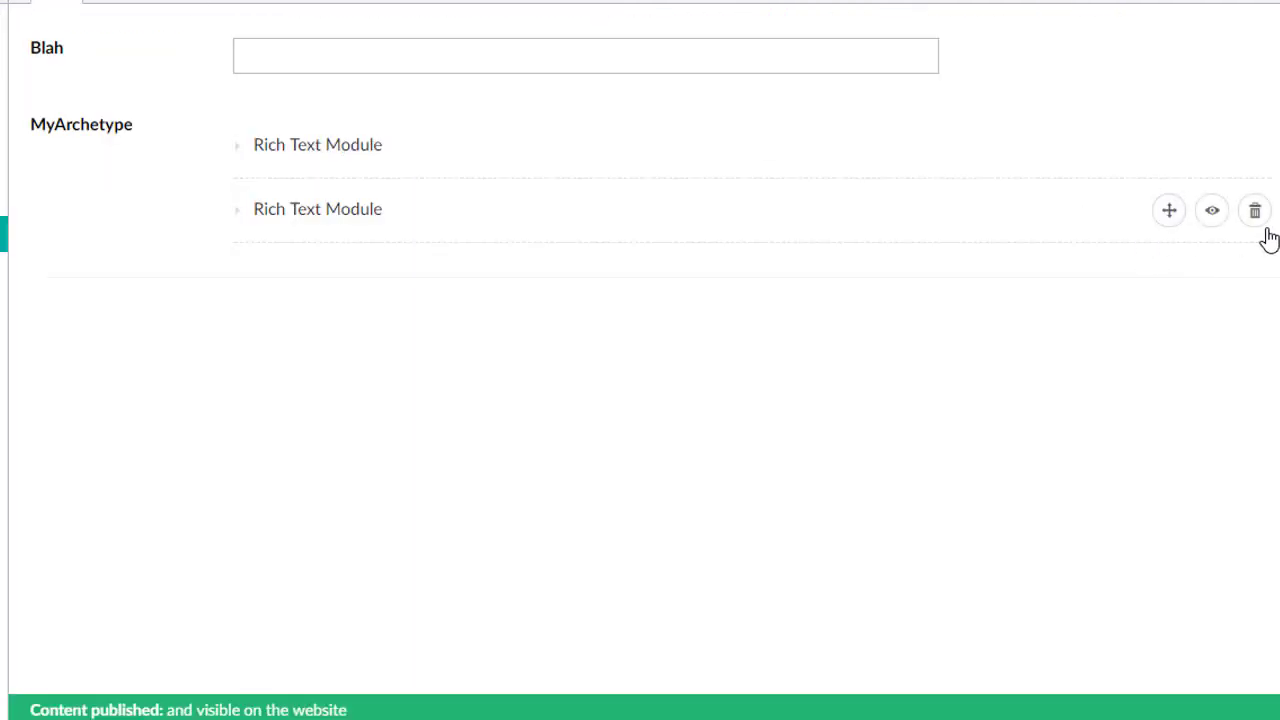
pyautogui.click(1255, 210)
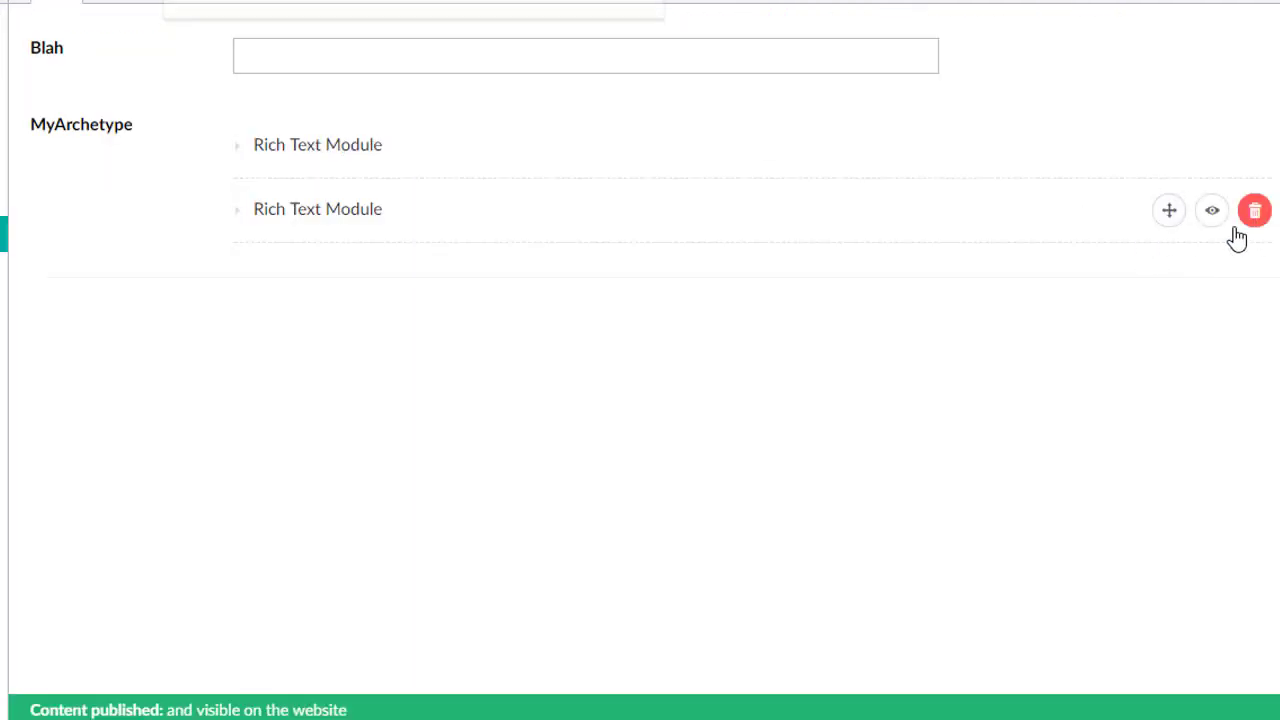
pyautogui.click(502, 2)
pyautogui.moveTo(851, 163)
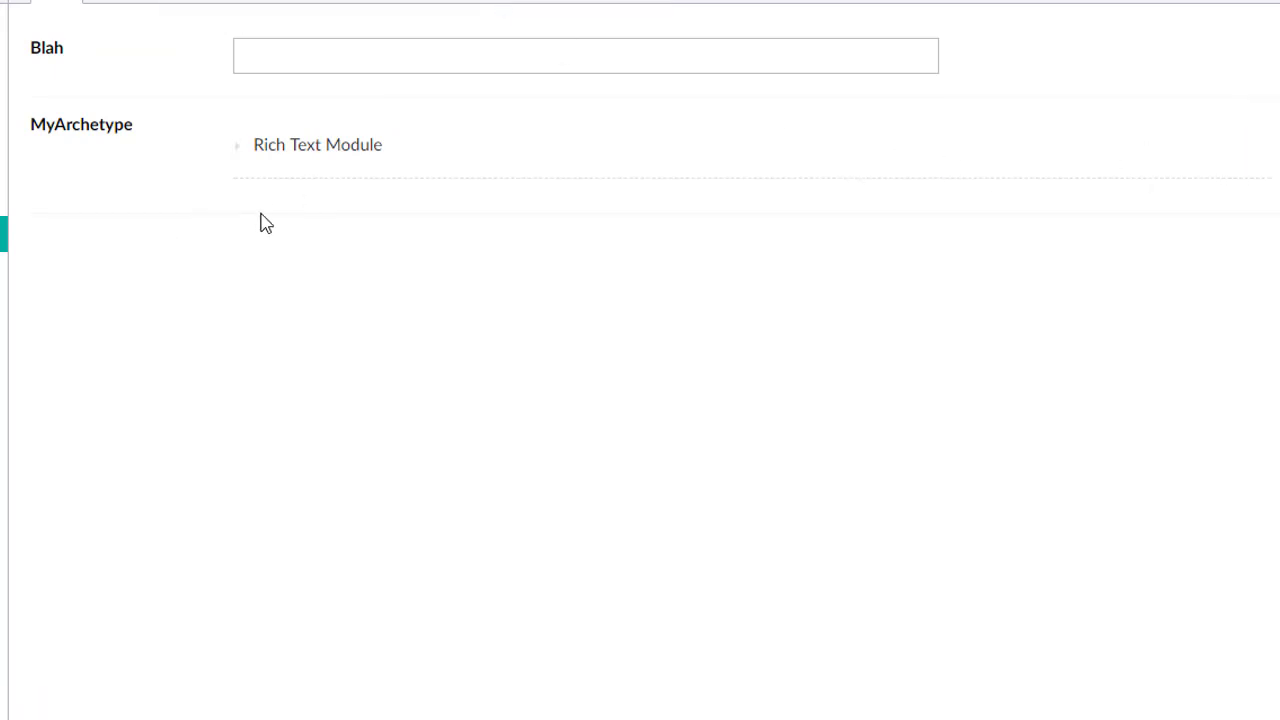
pyautogui.moveTo(1003, 157)
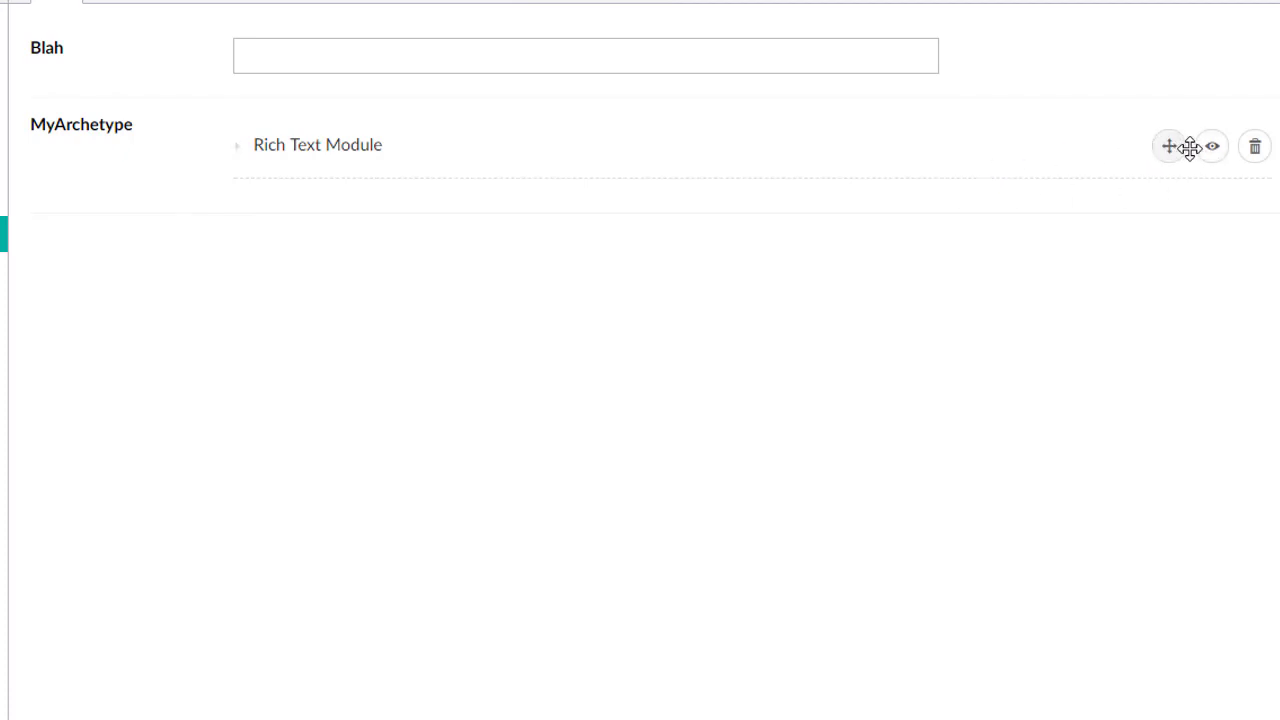
# - Delete the remaining Rich Text Module from MyArchetype and add a fresh one in its place
pyautogui.click(1254, 148)
pyautogui.click(505, 3)
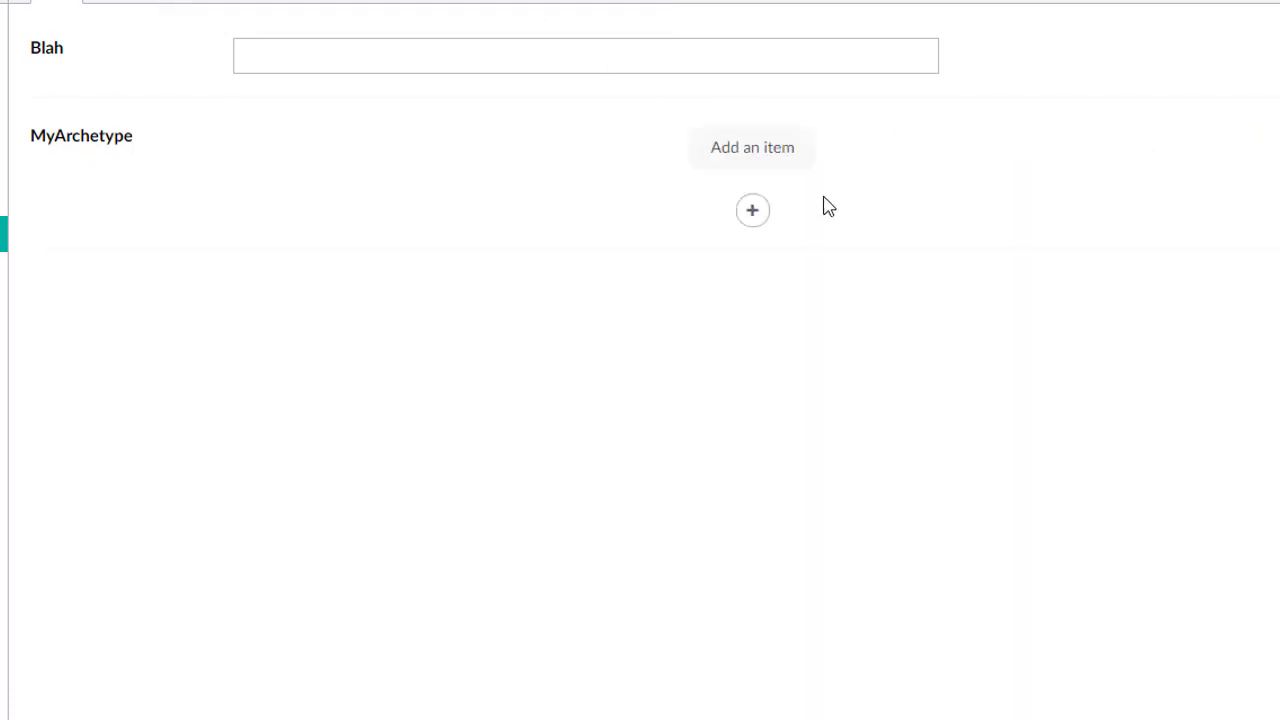
pyautogui.click(754, 214)
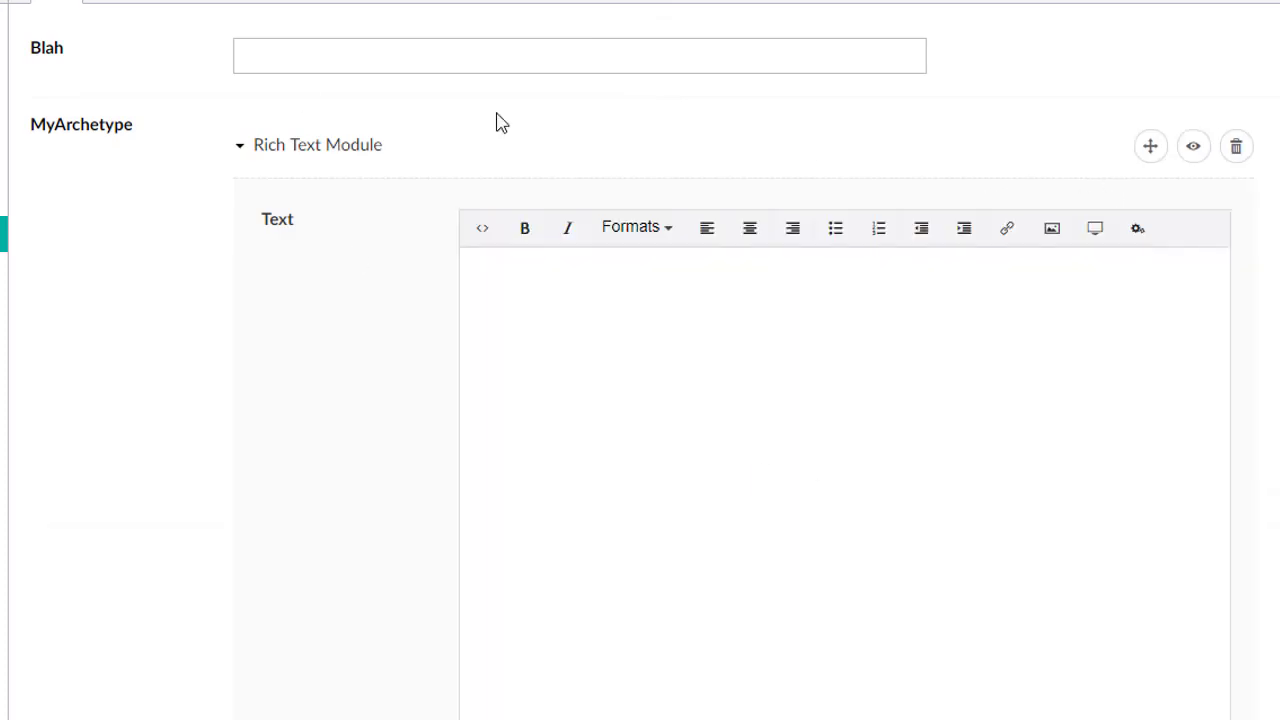
# - Clear the Max Fieldsets limit and adjust the fieldset controls in the Global Fieldset Options of Archetype: Advanced
pyautogui.scroll(-2, 443, 503)
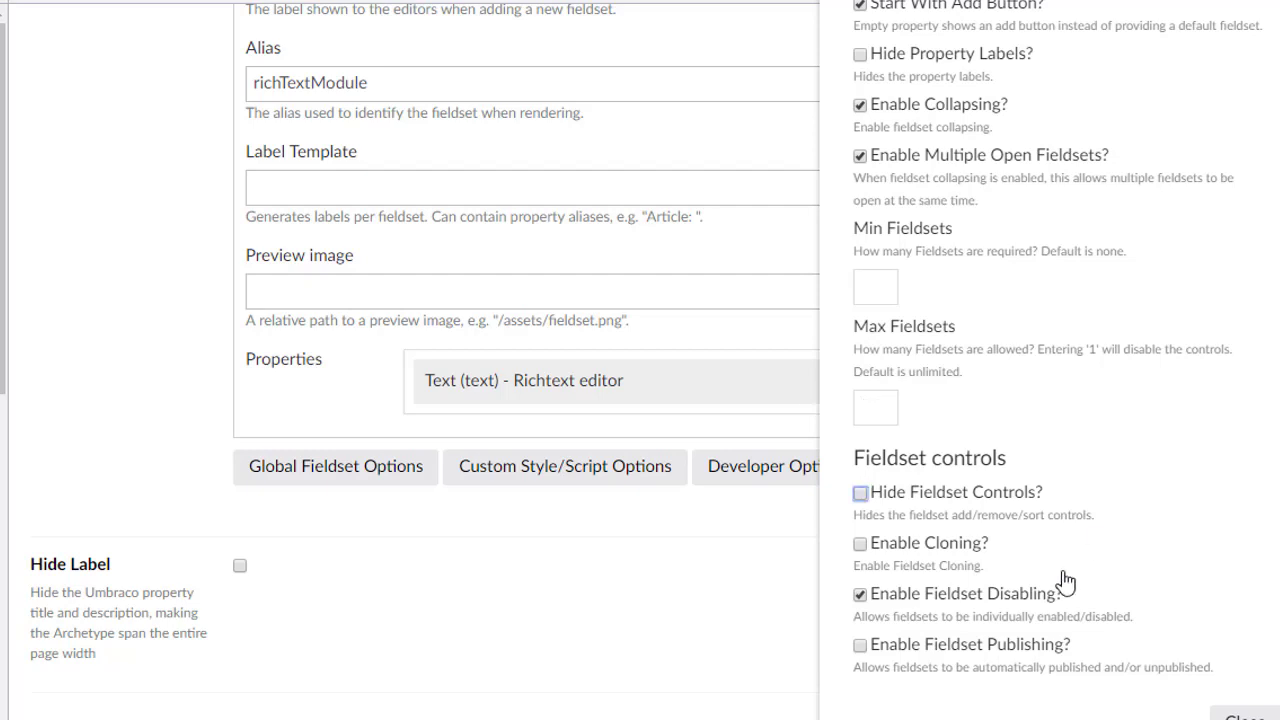
pyautogui.scroll(-1, 1146, 540)
pyautogui.click(982, 381)
pyautogui.click(1245, 715)
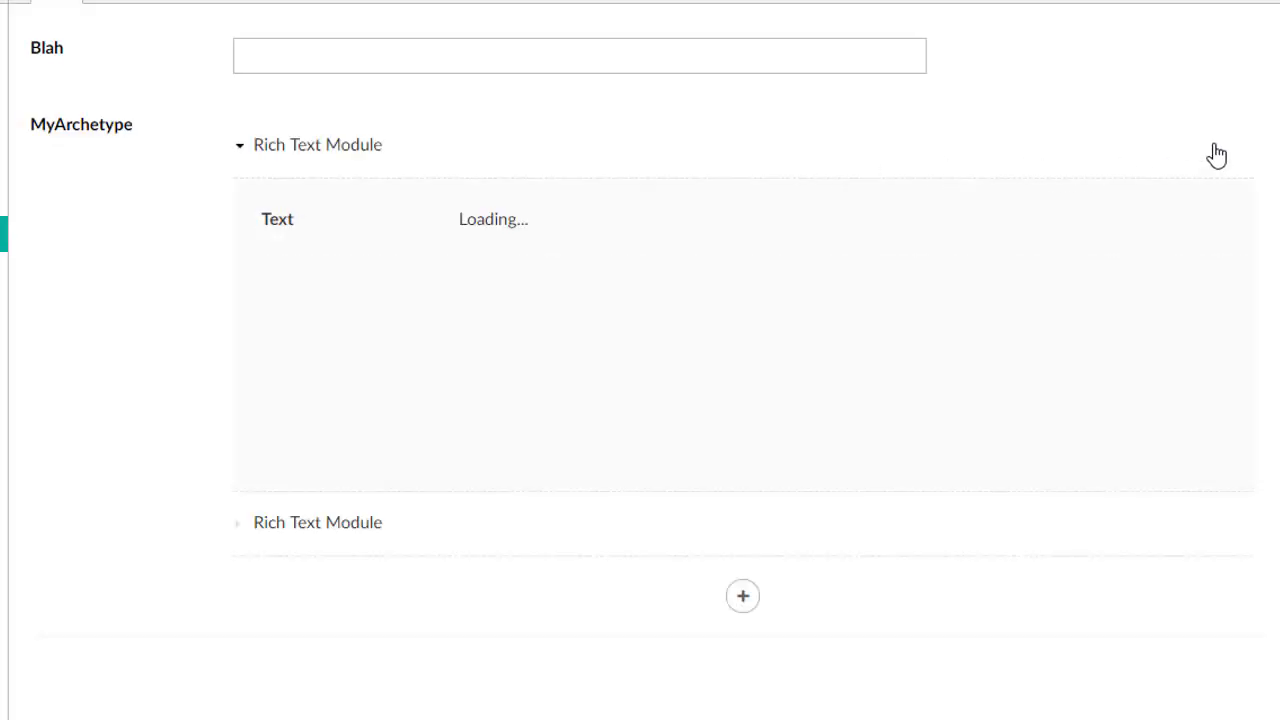
# - Collapse the open Rich Text Module and add a third Rich Text Module to MyArchetype
pyautogui.click(1056, 153)
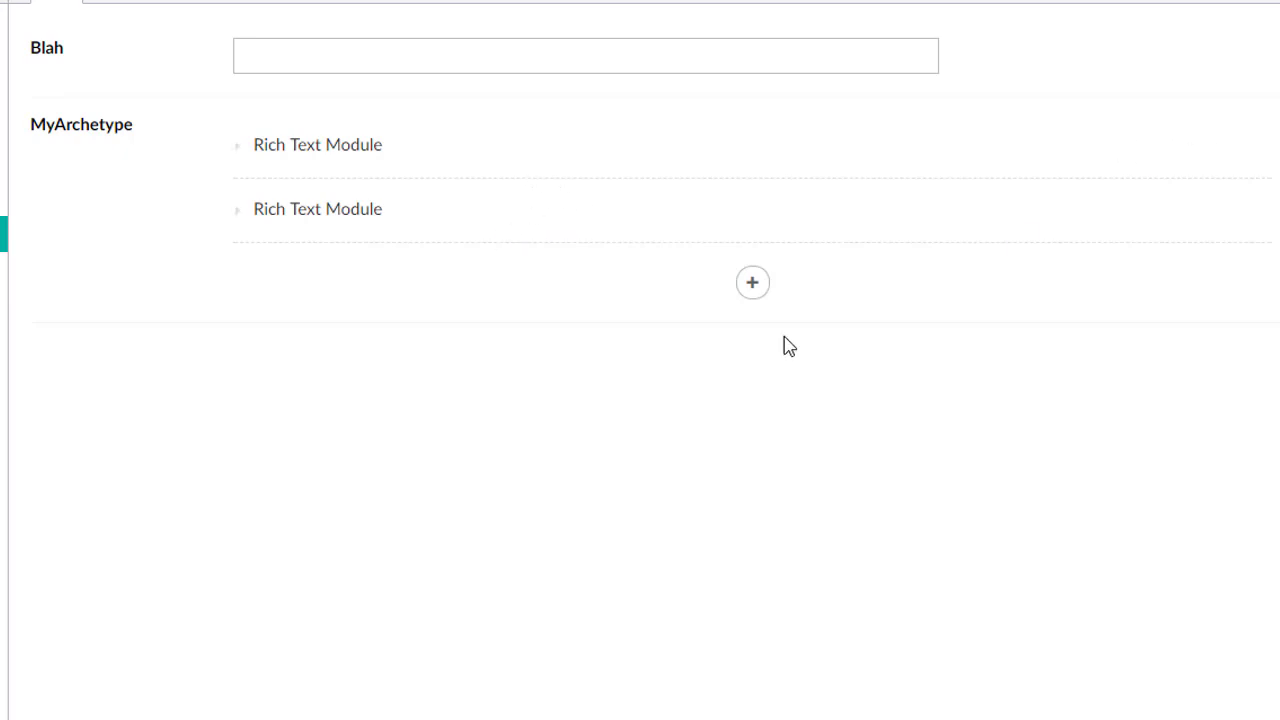
pyautogui.click(753, 285)
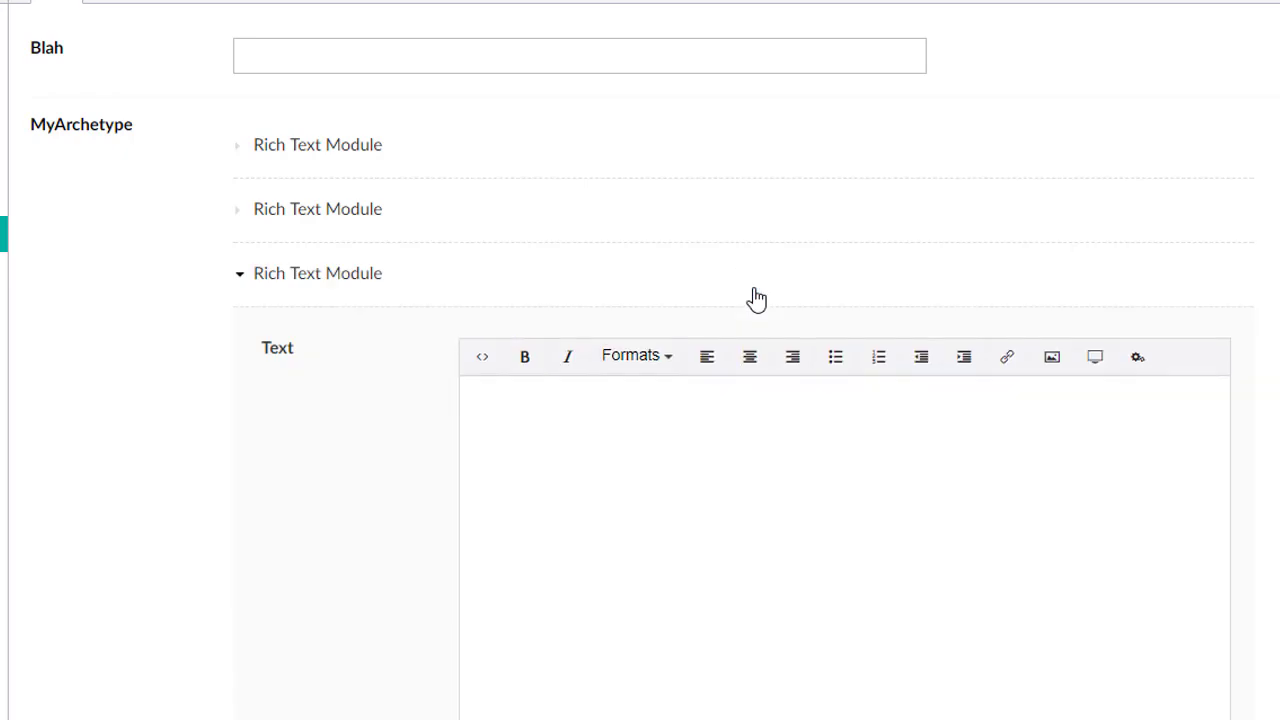
pyautogui.doubleClick(471, 283)
pyautogui.click(505, 272)
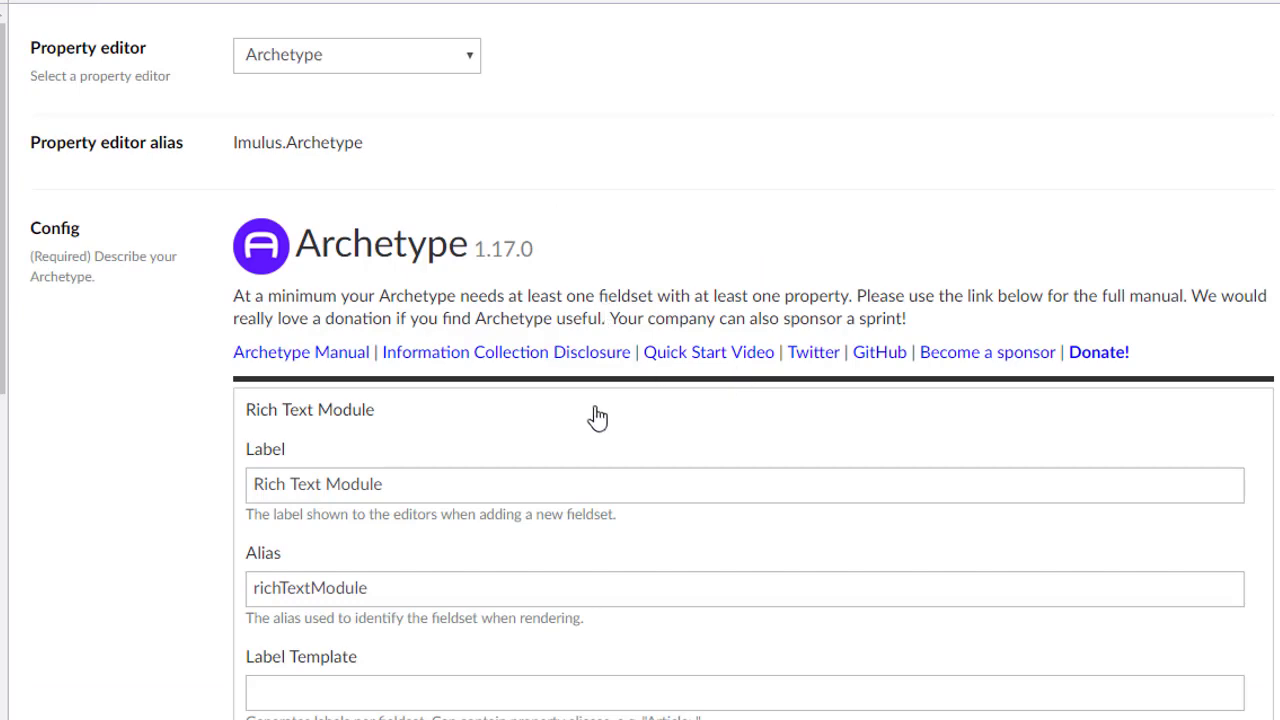
# - Unhide the fieldset controls and enable cloning in the Global Fieldset Options of Archetype: Advanced
pyautogui.scroll(-5, 597, 420)
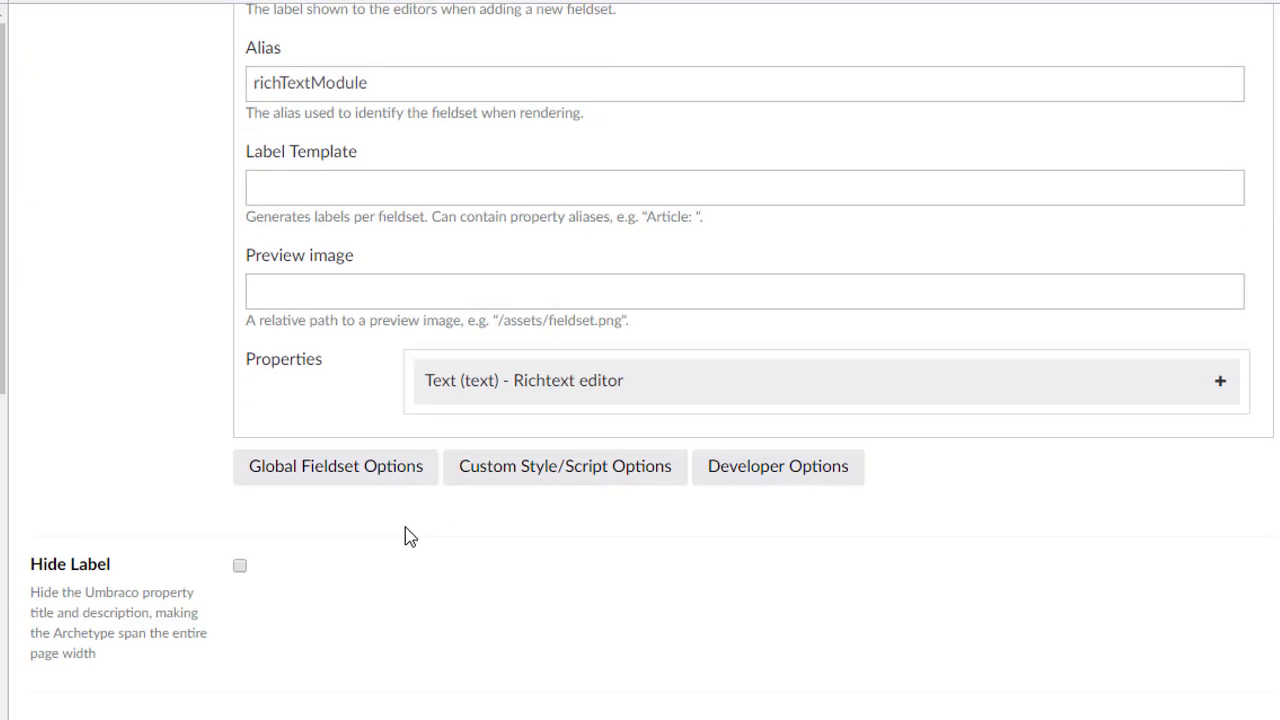
pyautogui.click(340, 466)
pyautogui.scroll(-2, 1028, 371)
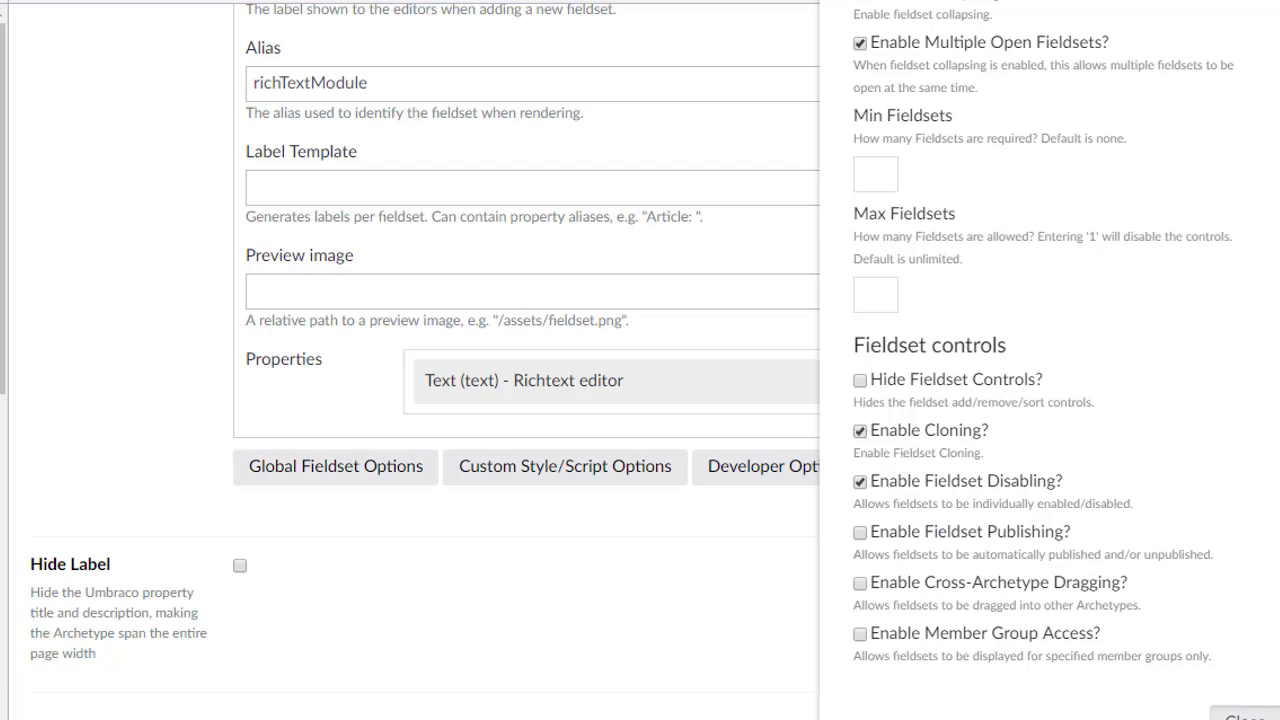
pyautogui.press('Escape')
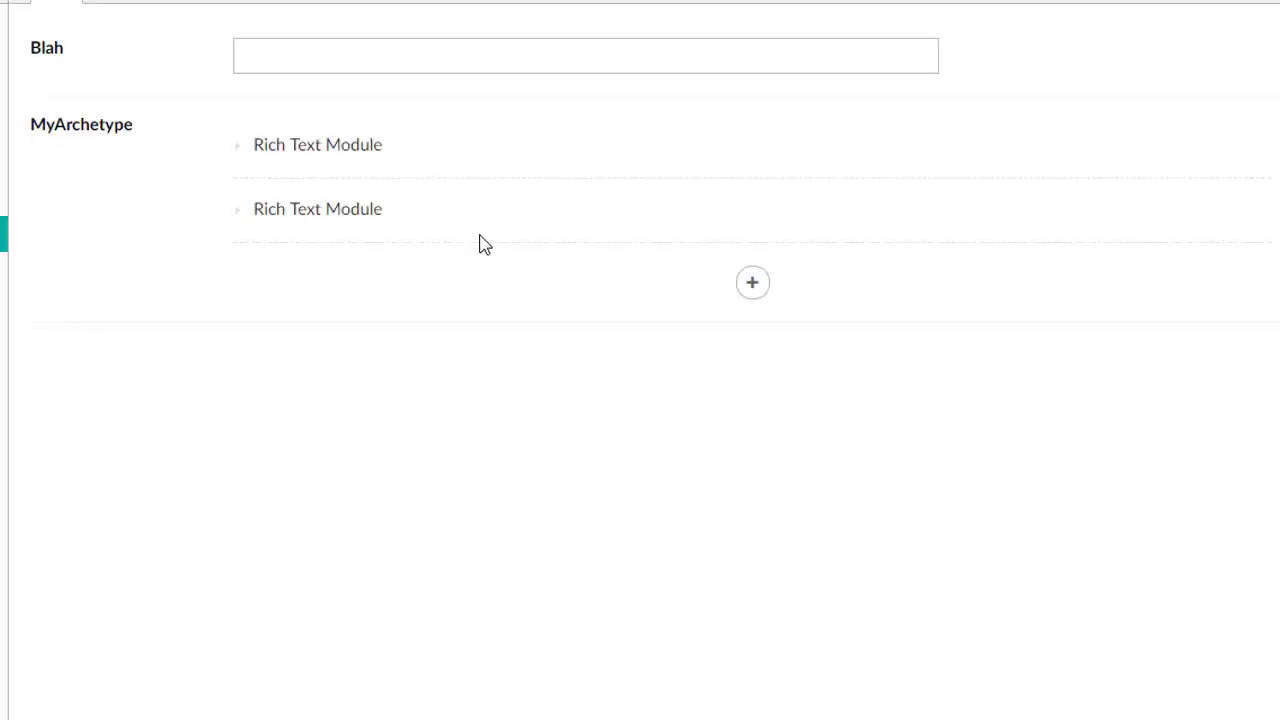
# - Enter "asdfasdfasdfa" as the text of the first Rich Text Module in MyArchetype and publish the page
pyautogui.click(654, 163)
pyautogui.write('asdfasdfasdfa')
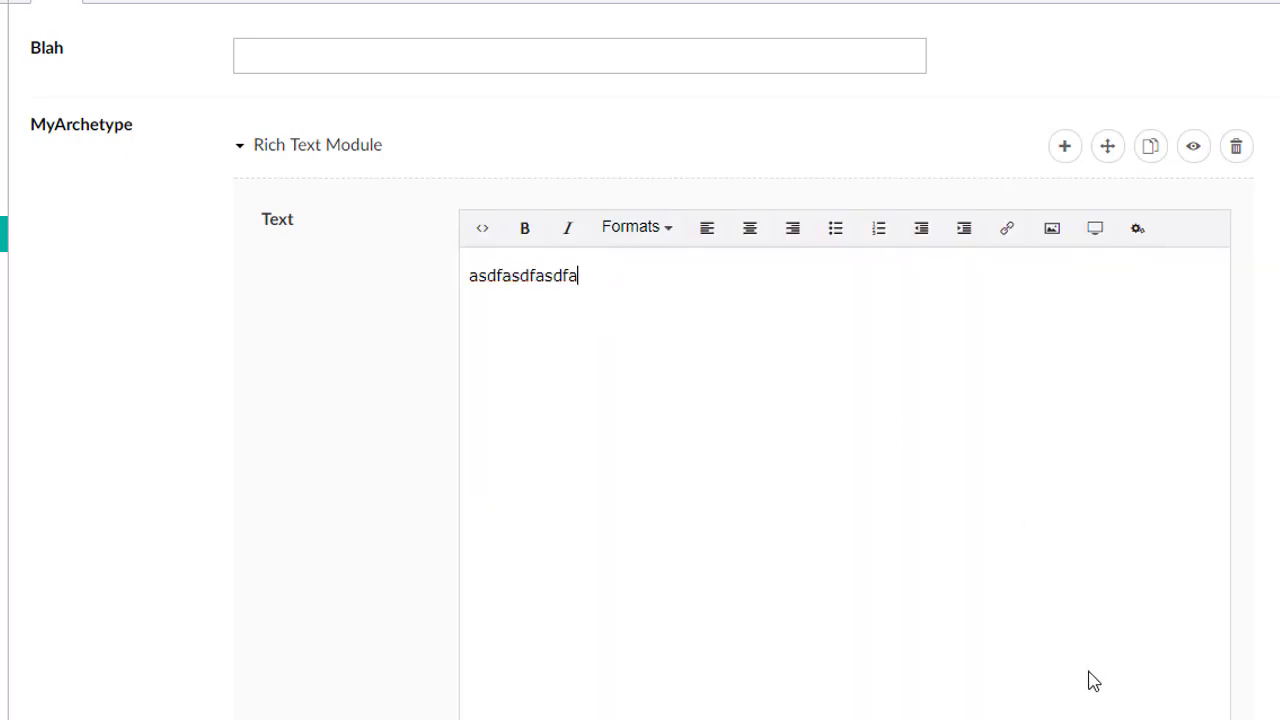
pyautogui.hotkey('ctrl', 'p')
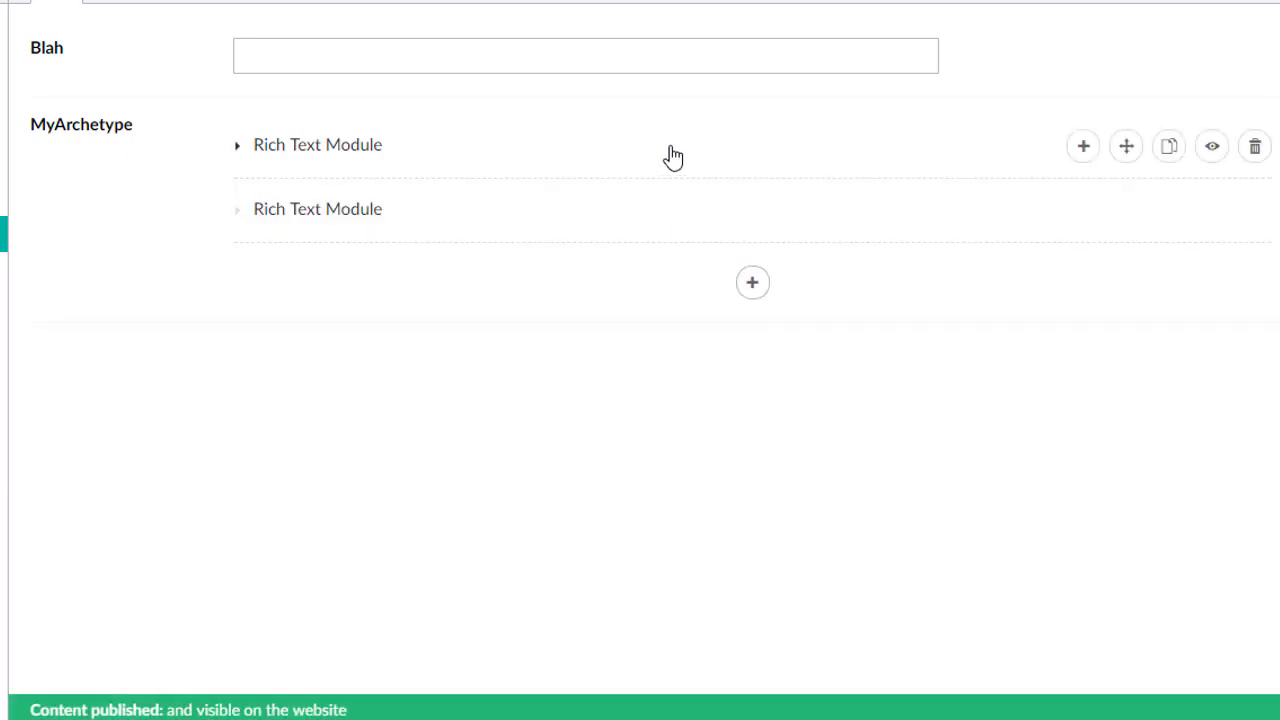
# - Clone the first Rich Text Module in MyArchetype and open an item to check its text
pyautogui.click(674, 157)
pyautogui.click(877, 173)
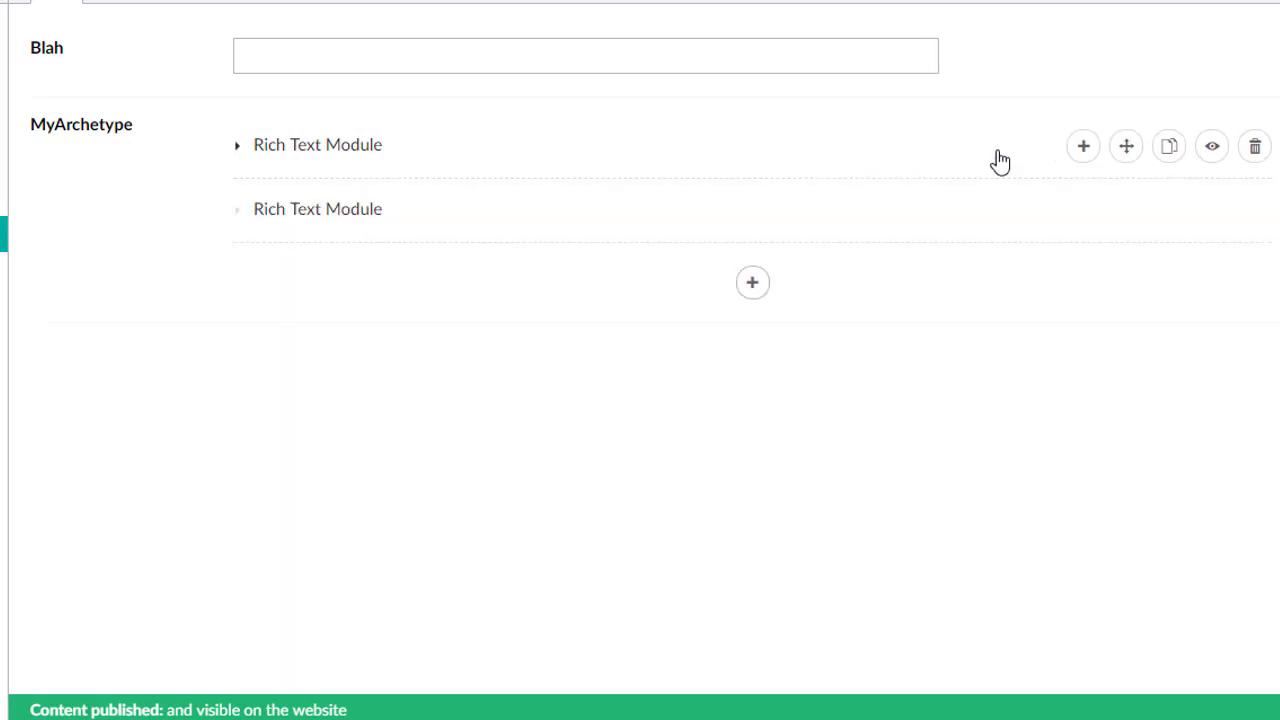
pyautogui.click(1172, 150)
pyautogui.click(484, 145)
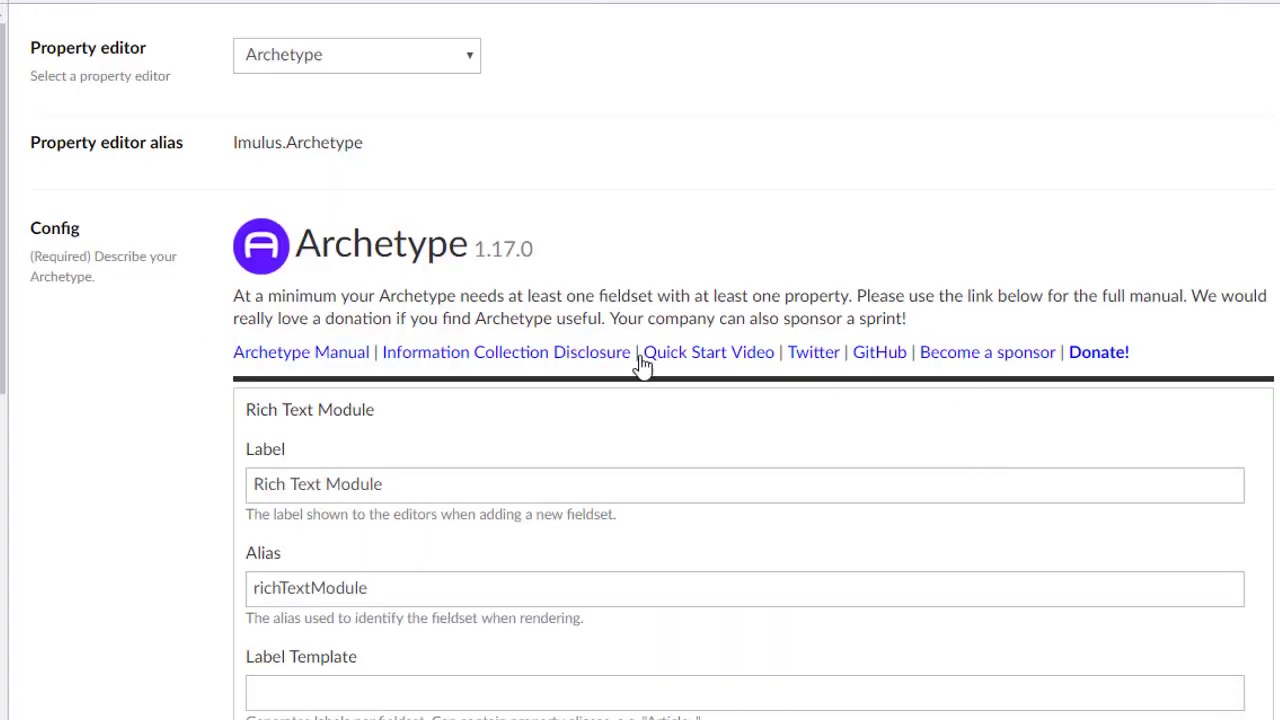
# - Review the fieldset controls of Archetype: Advanced and toggle the enabled state of the lower open Rich Text Module
pyautogui.scroll(-5, 320, 571)
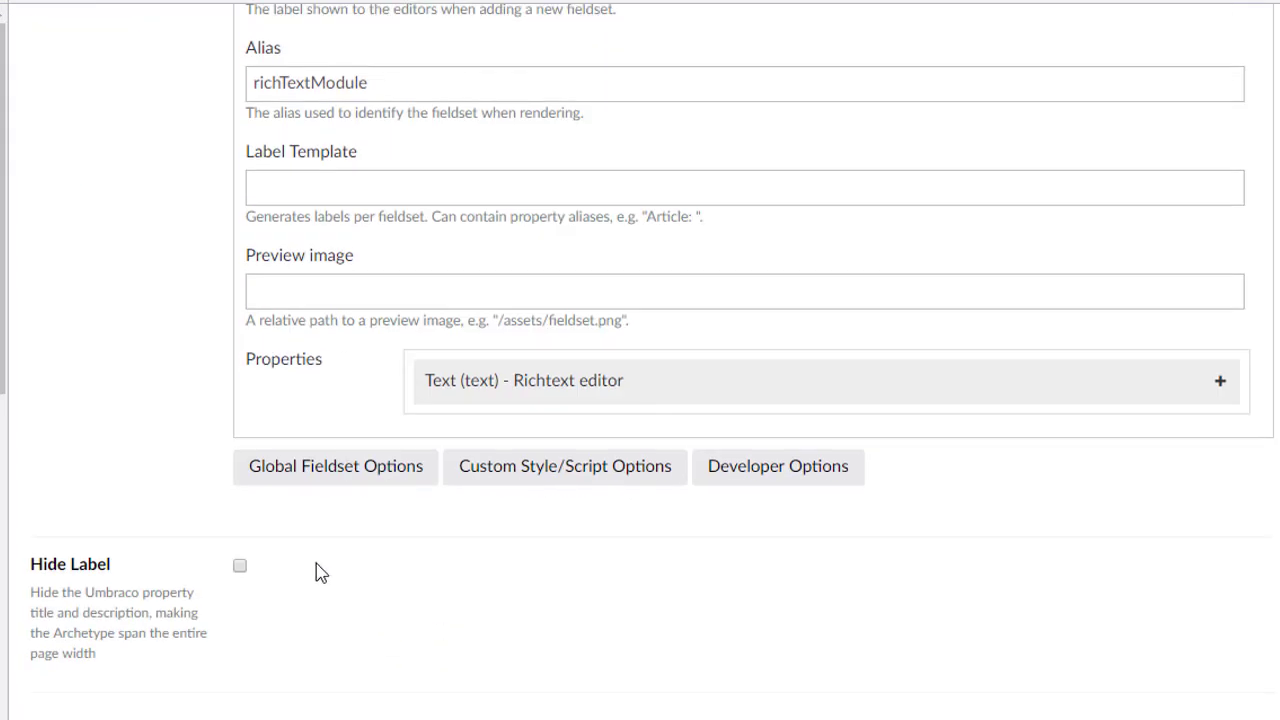
pyautogui.click(340, 475)
pyautogui.click(962, 550)
pyautogui.scroll(-2, 1149, 543)
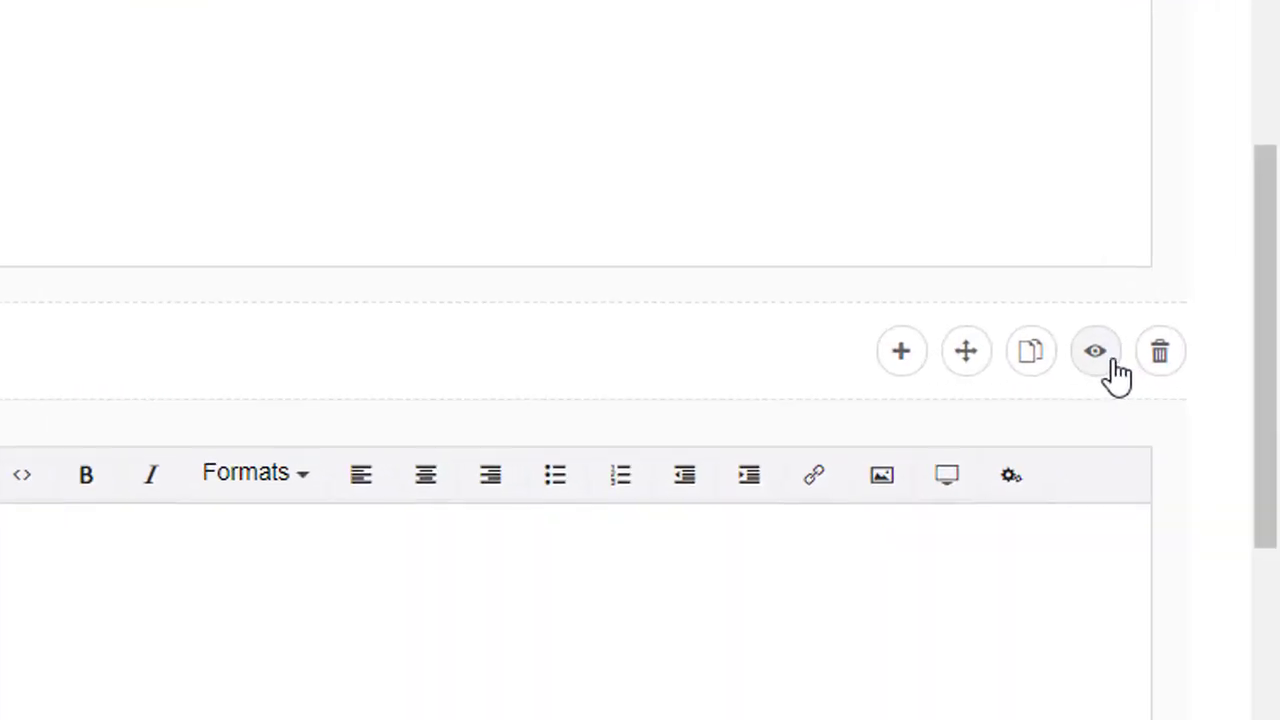
pyautogui.click(1114, 376)
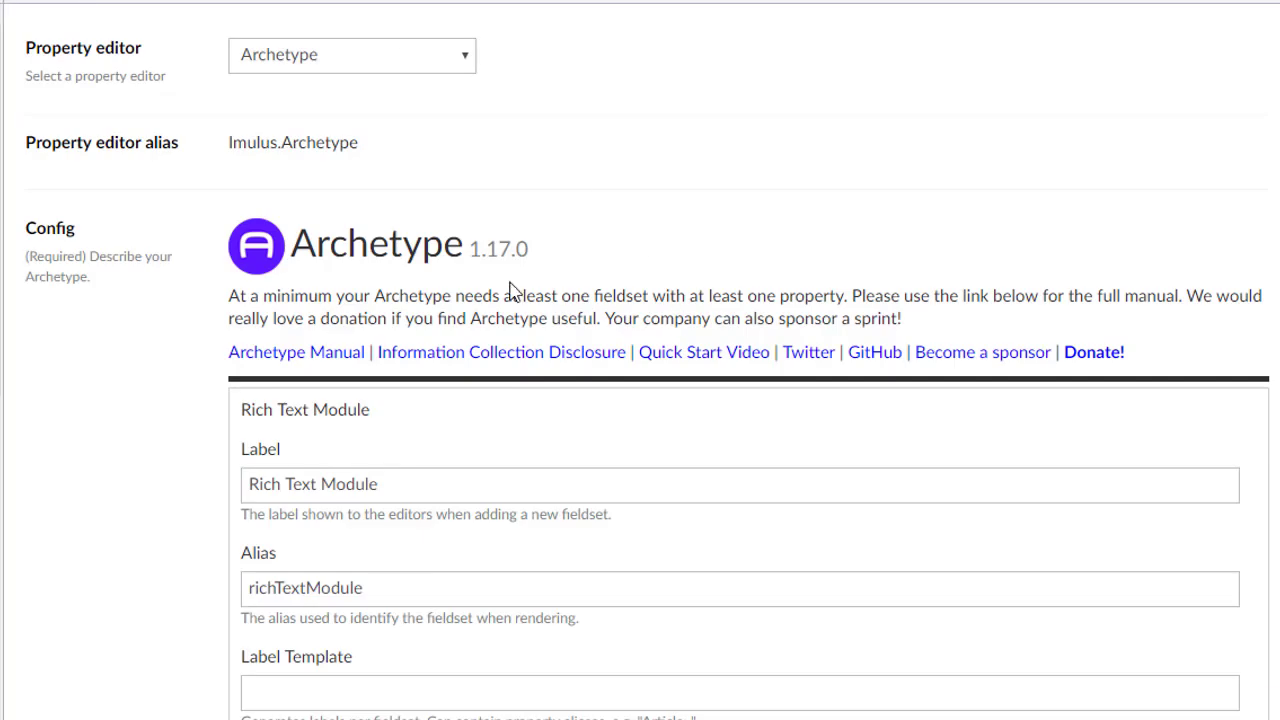
# - Enable fieldset disabling and fieldset publishing, with cloning off, in the Global Fieldset Options of Archetype: Advanced
pyautogui.scroll(-4, 289, 537)
pyautogui.click(340, 468)
pyautogui.scroll(-2, 1026, 409)
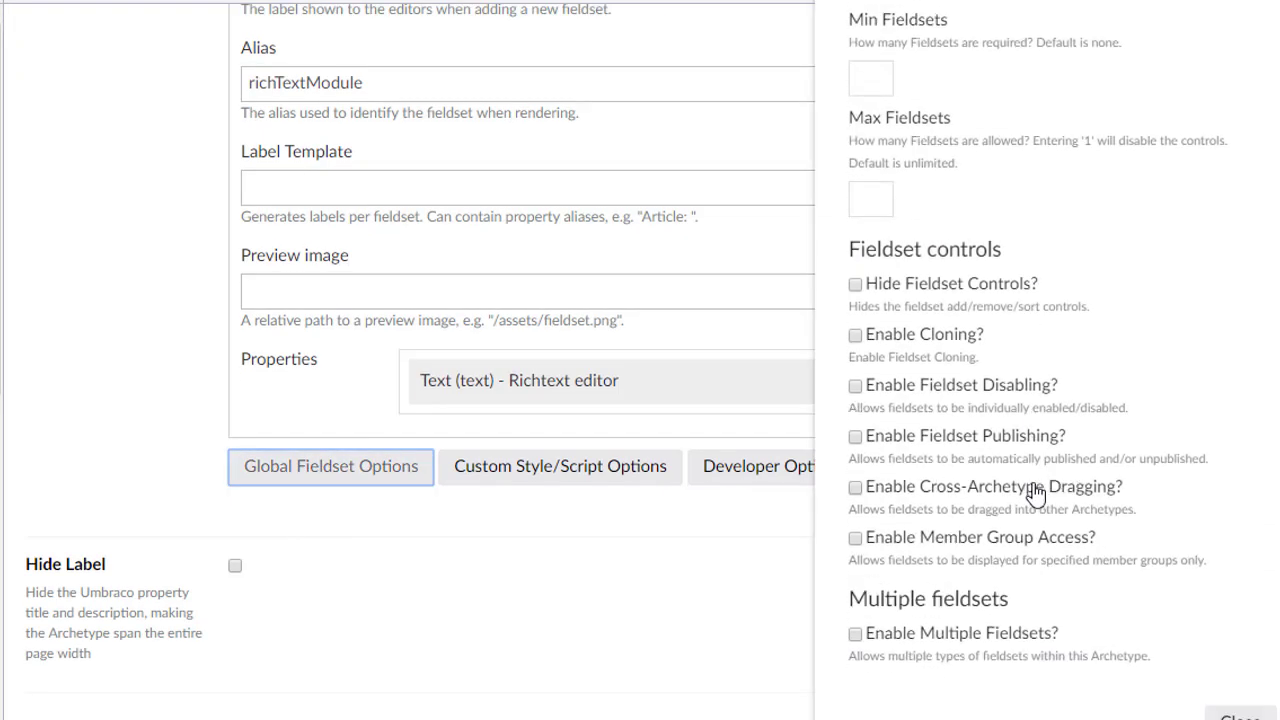
pyautogui.doubleClick(928, 345)
pyautogui.click(962, 345)
pyautogui.click(970, 342)
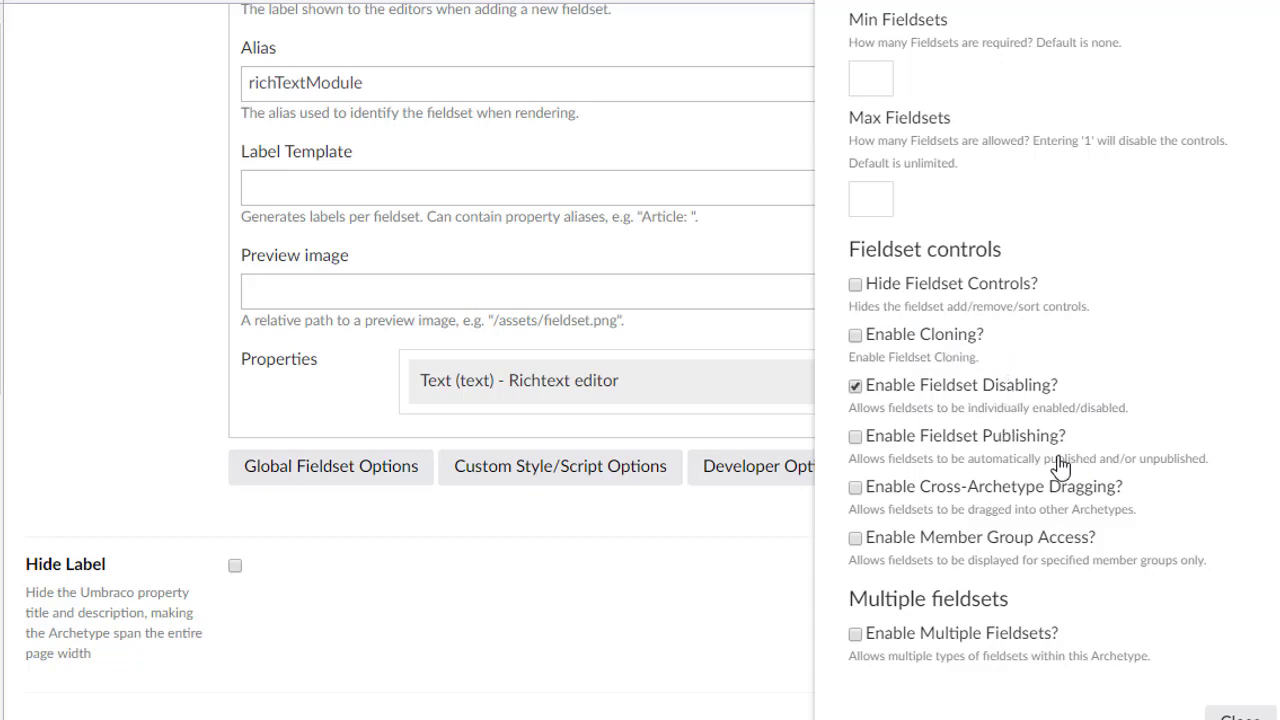
pyautogui.click(1046, 432)
pyautogui.click(1240, 714)
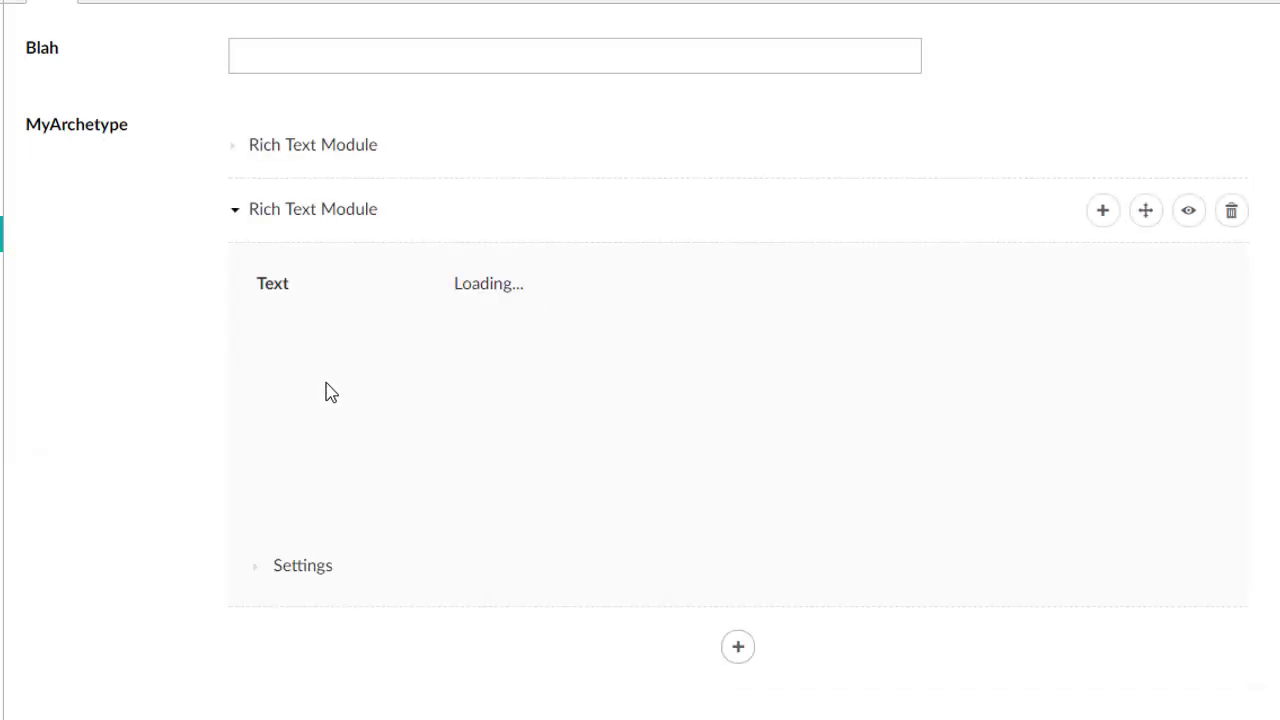
# - Expand the settings of the second Rich Text Module and examine its publish and unpublish date fields
pyautogui.scroll(-3, 349, 431)
pyautogui.click(318, 460)
pyautogui.scroll(-2, 200, 300)
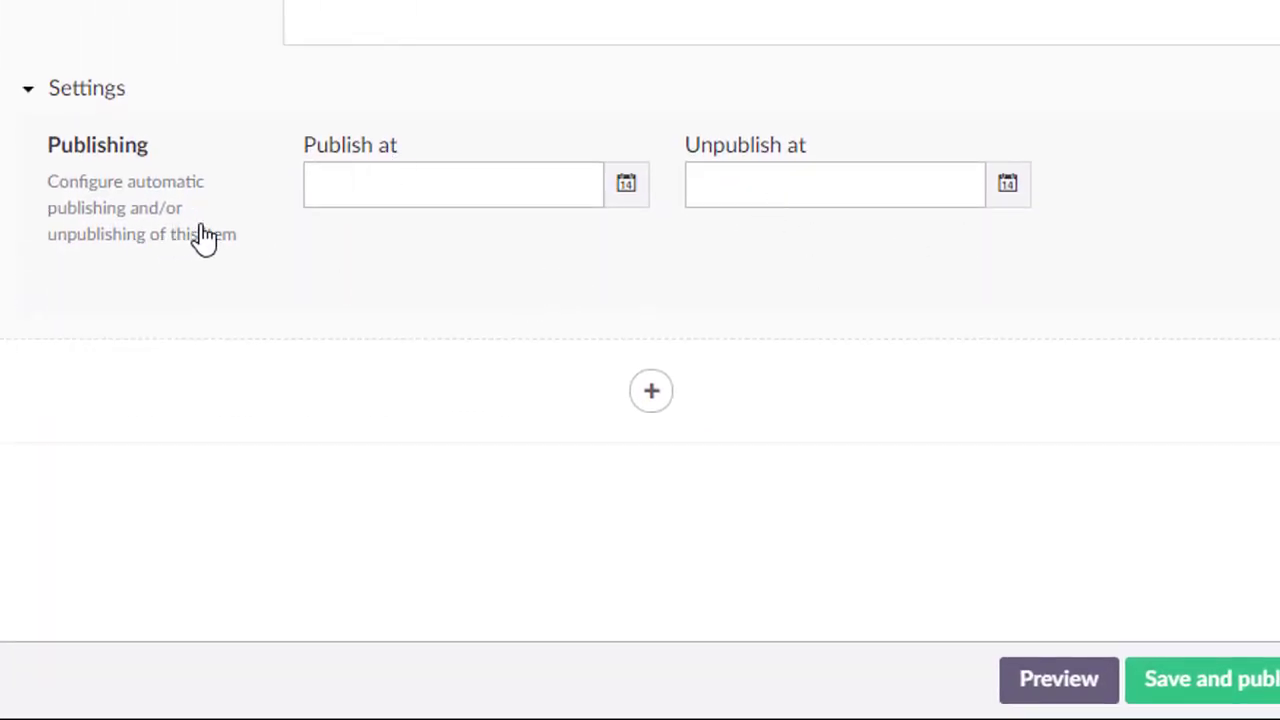
pyautogui.scroll(5, 200, 240)
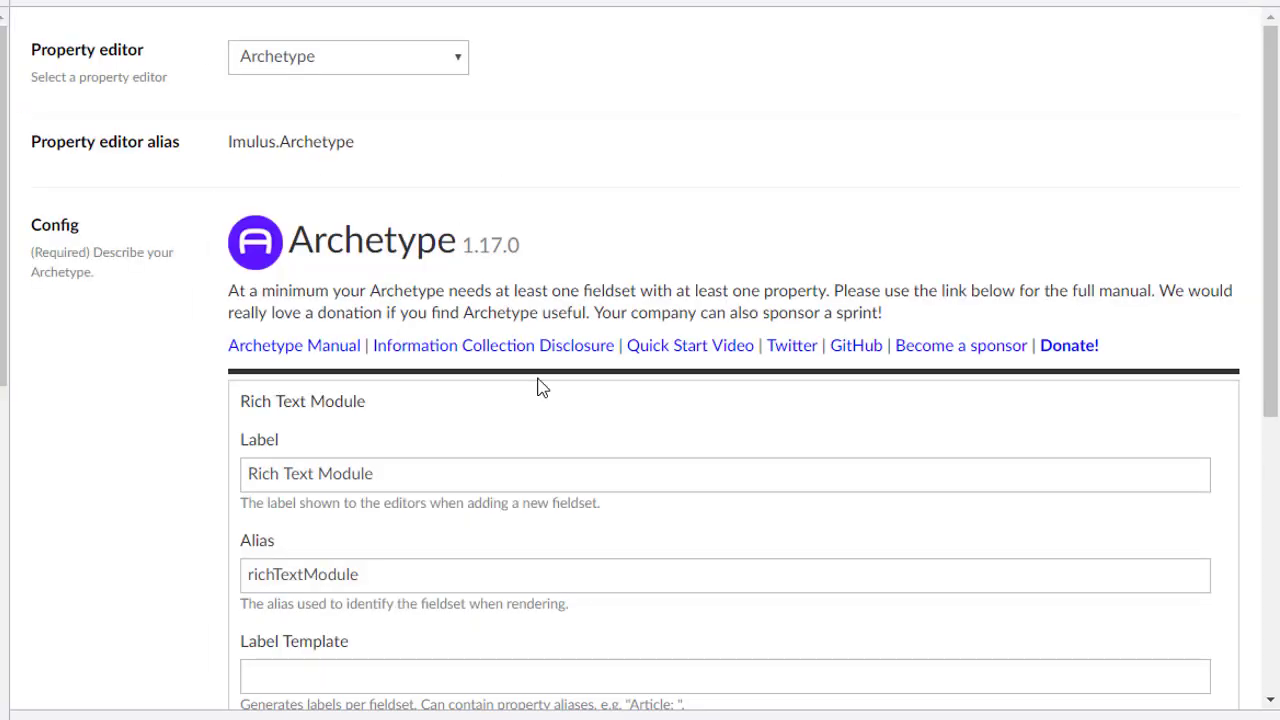
# - Turn off fieldset publishing and enable cross-archetype dragging in the Global Fieldset Options, and save the data type
pyautogui.scroll(-4, 577, 429)
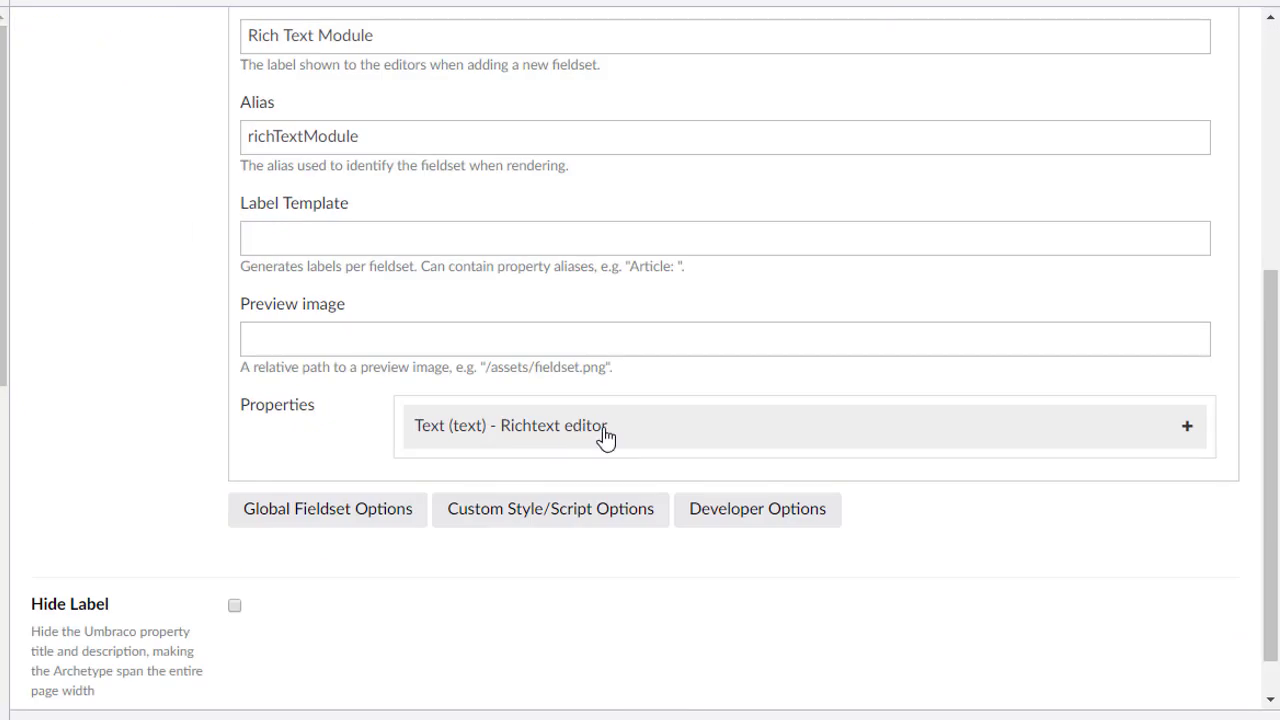
pyautogui.click(345, 511)
pyautogui.scroll(-1, 1027, 590)
pyautogui.scroll(-1, 1027, 590)
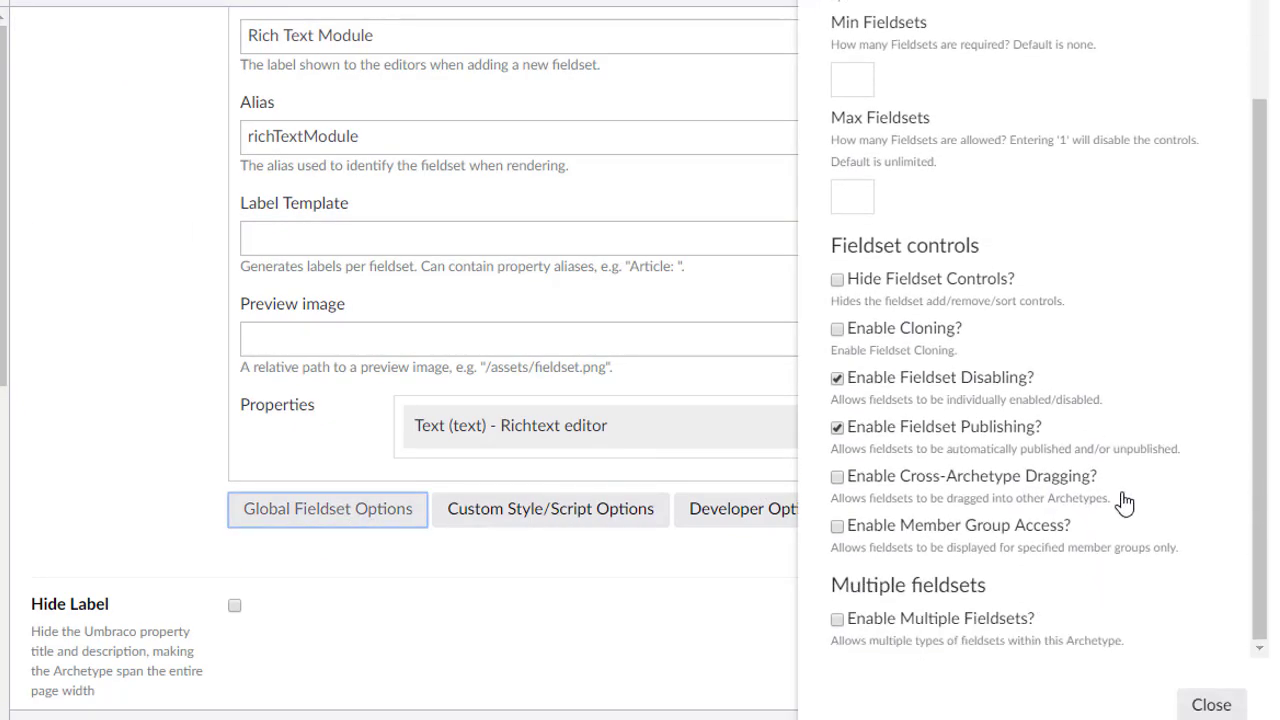
pyautogui.click(1010, 432)
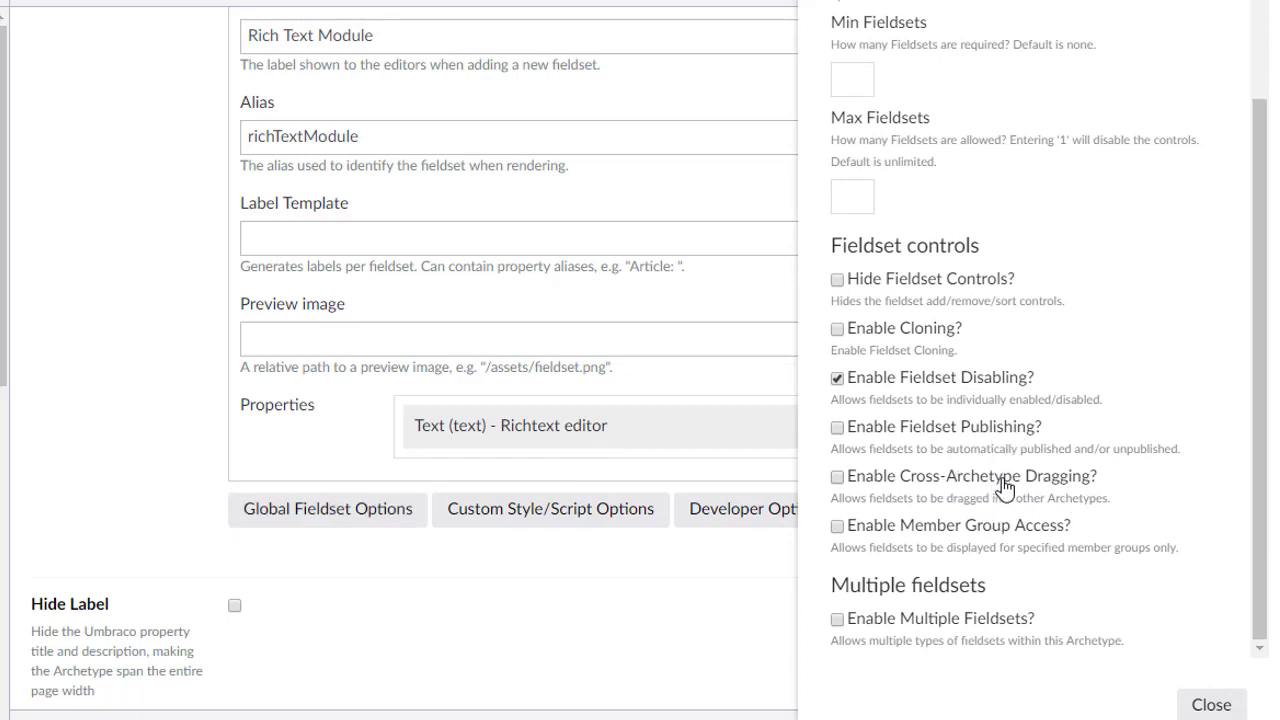
pyautogui.click(1210, 704)
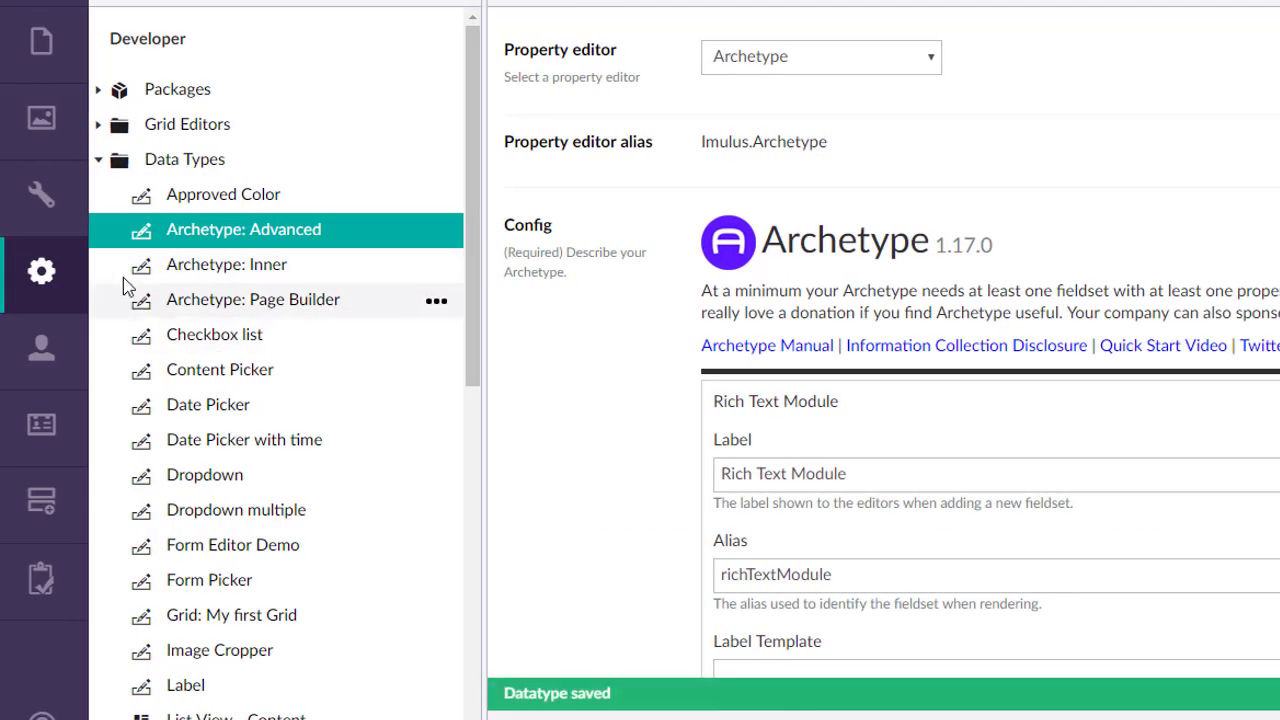
# - Open the Bar document type and add a property named MyOtherArchetype to its Blah tab
pyautogui.click(80, 190)
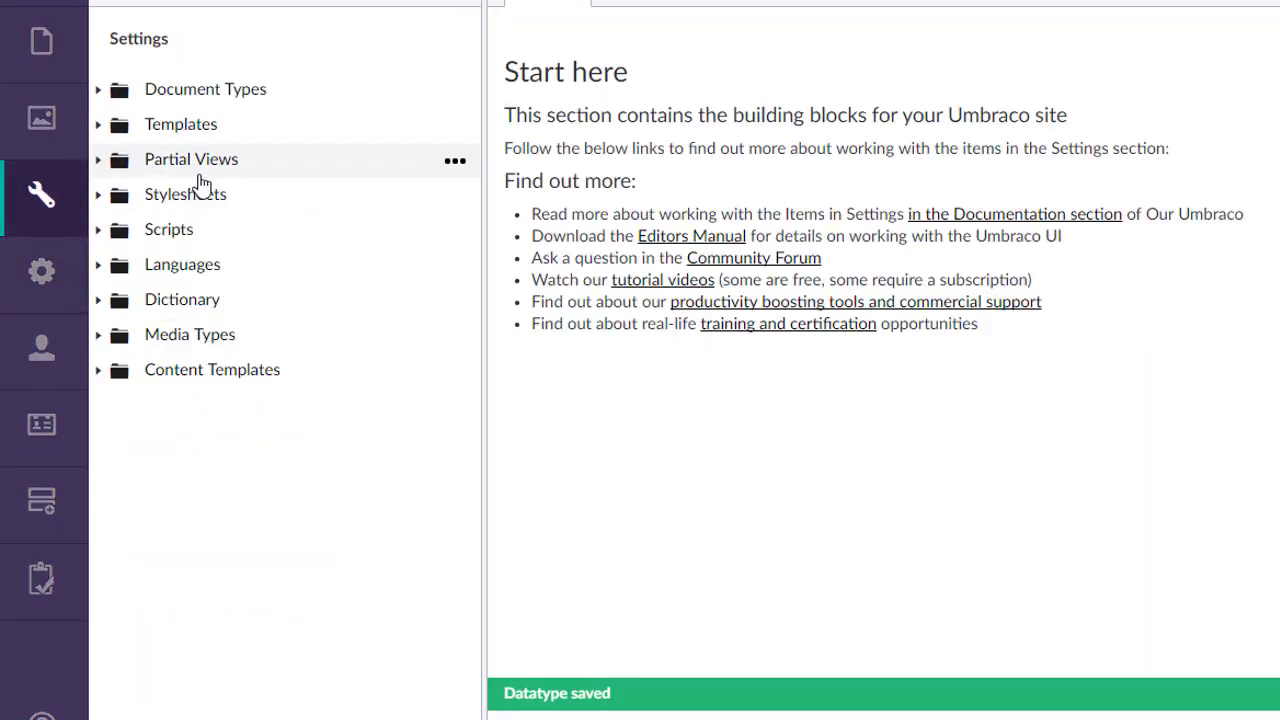
pyautogui.click(98, 89)
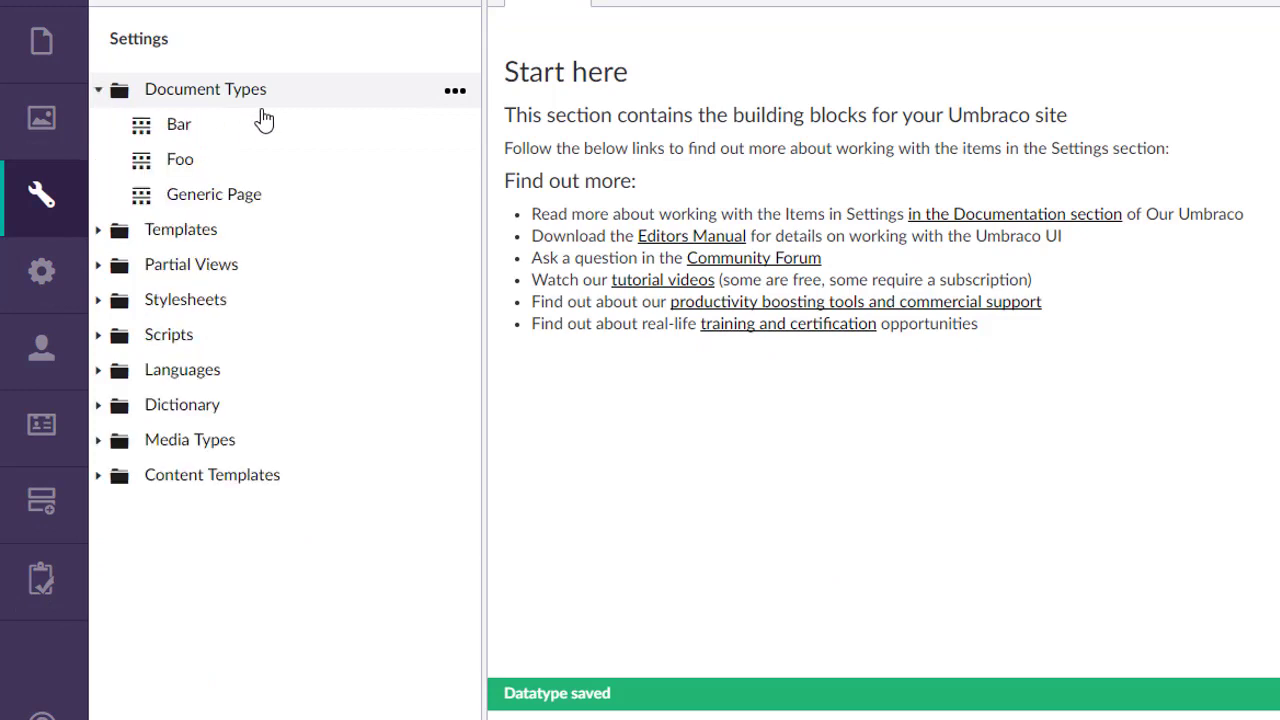
pyautogui.click(186, 133)
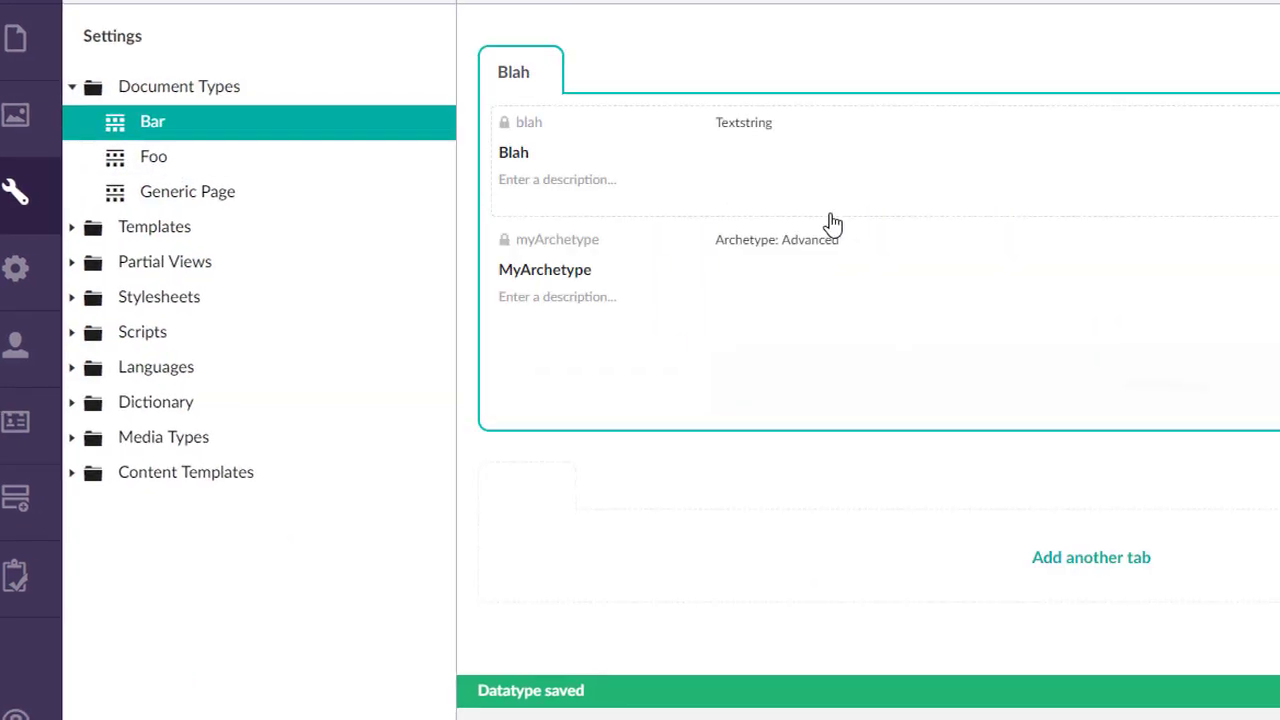
pyautogui.click(728, 382)
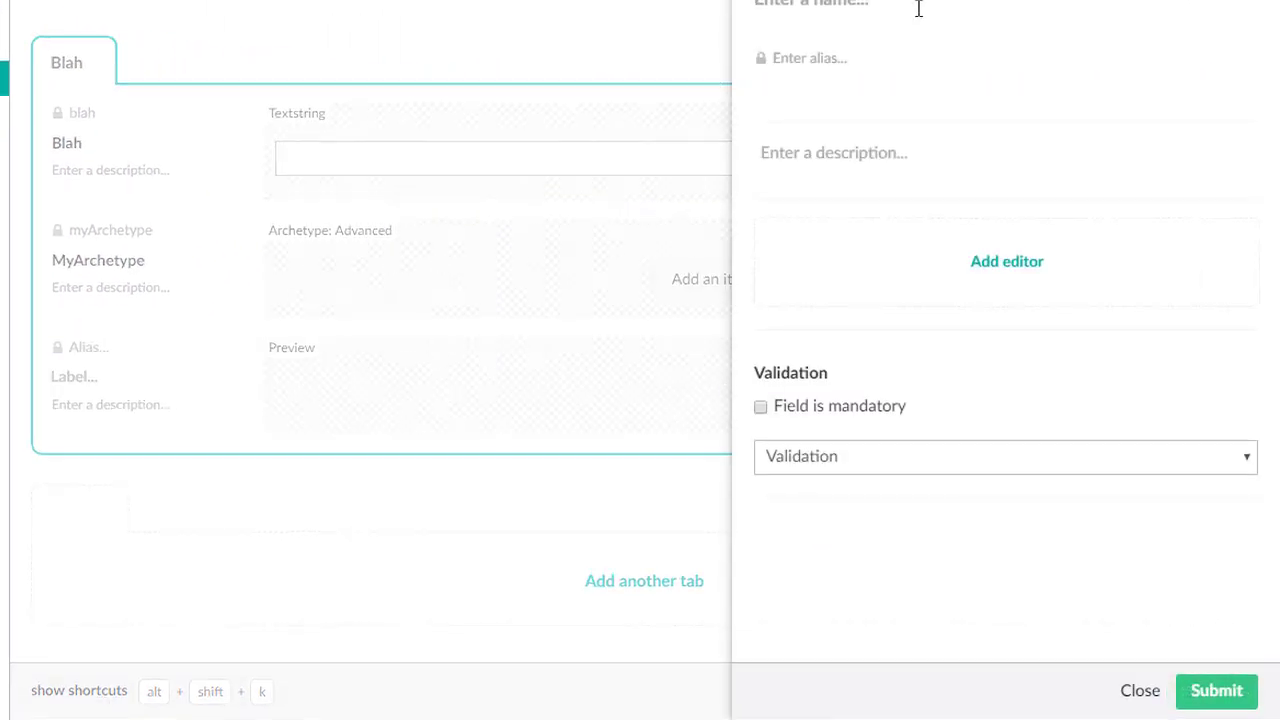
pyautogui.write('MyOtherArchetype')
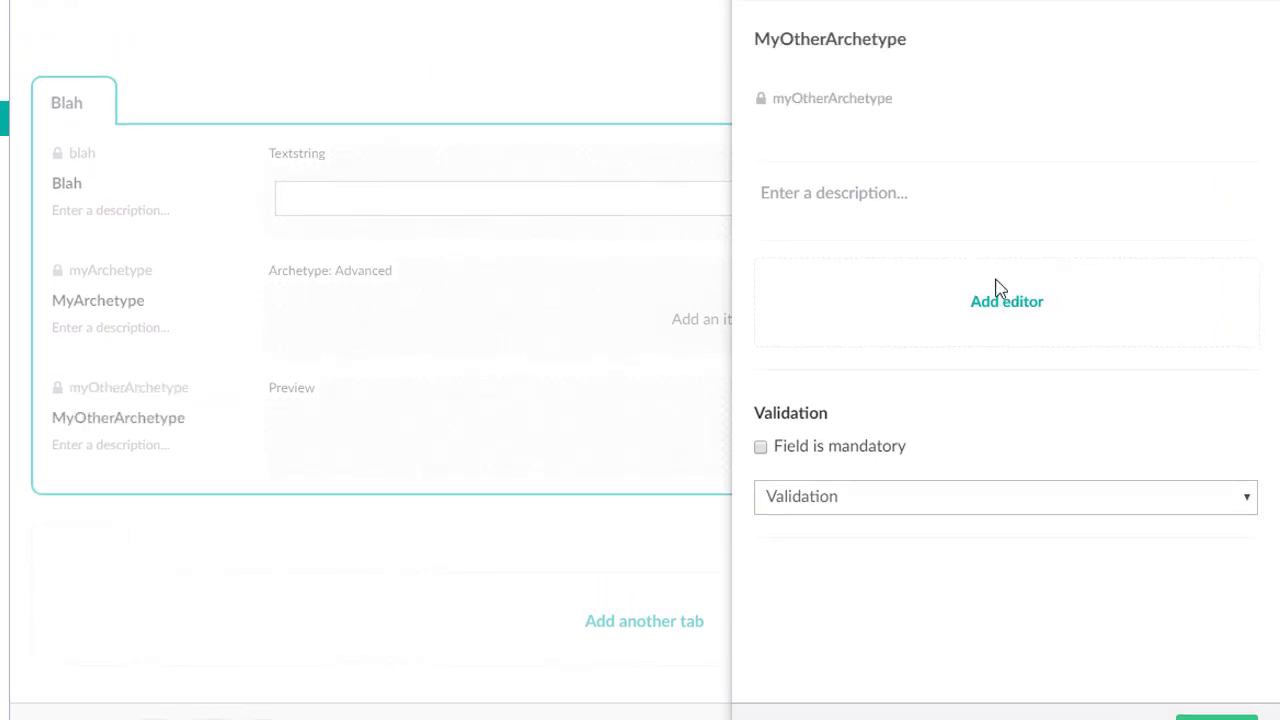
# - Assign the existing Archetype: Advanced editor to MyOtherArchetype and save the document type
pyautogui.click(997, 292)
pyautogui.click(961, 112)
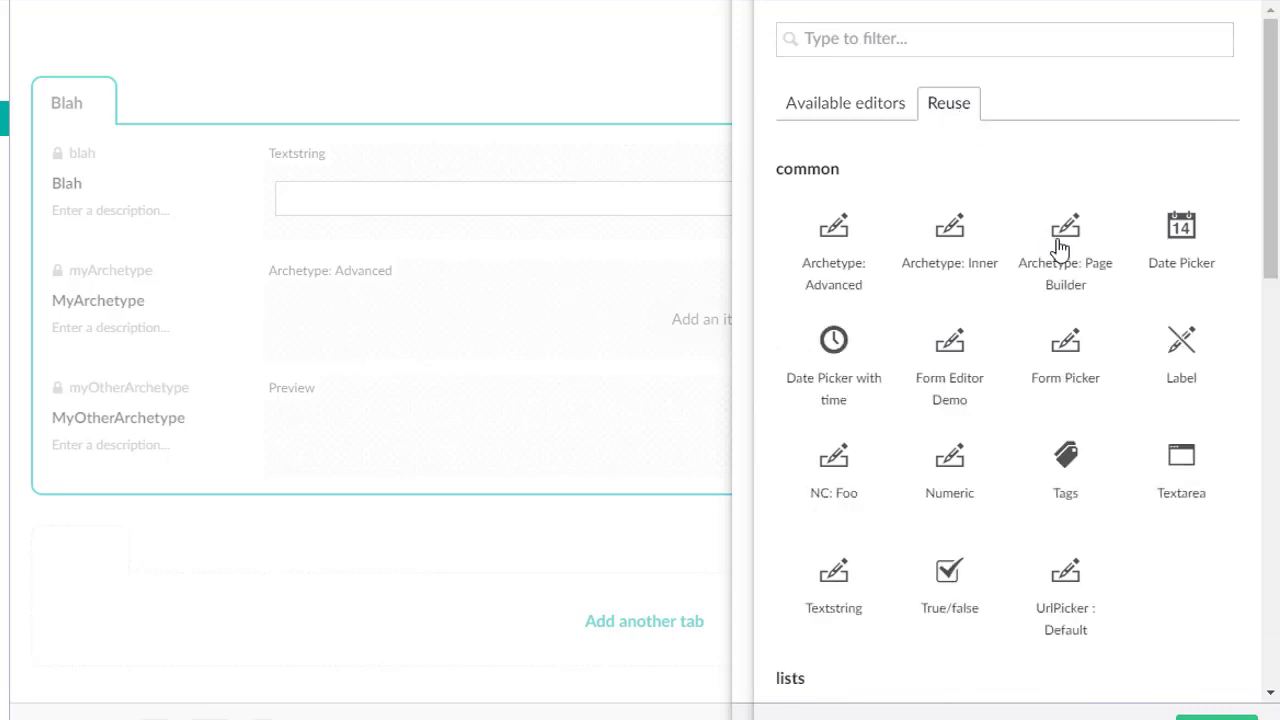
pyautogui.click(833, 262)
pyautogui.hotkey('ctrl', 's')
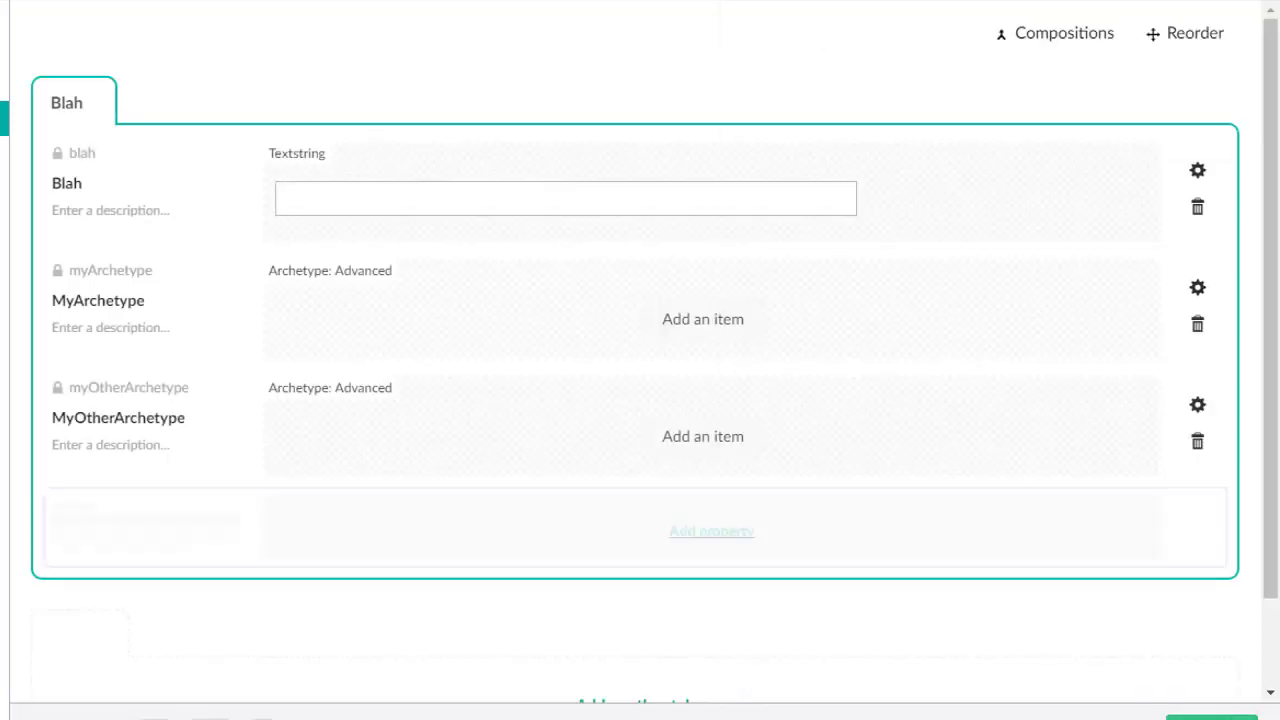
pyautogui.hotkey('ctrl', 's')
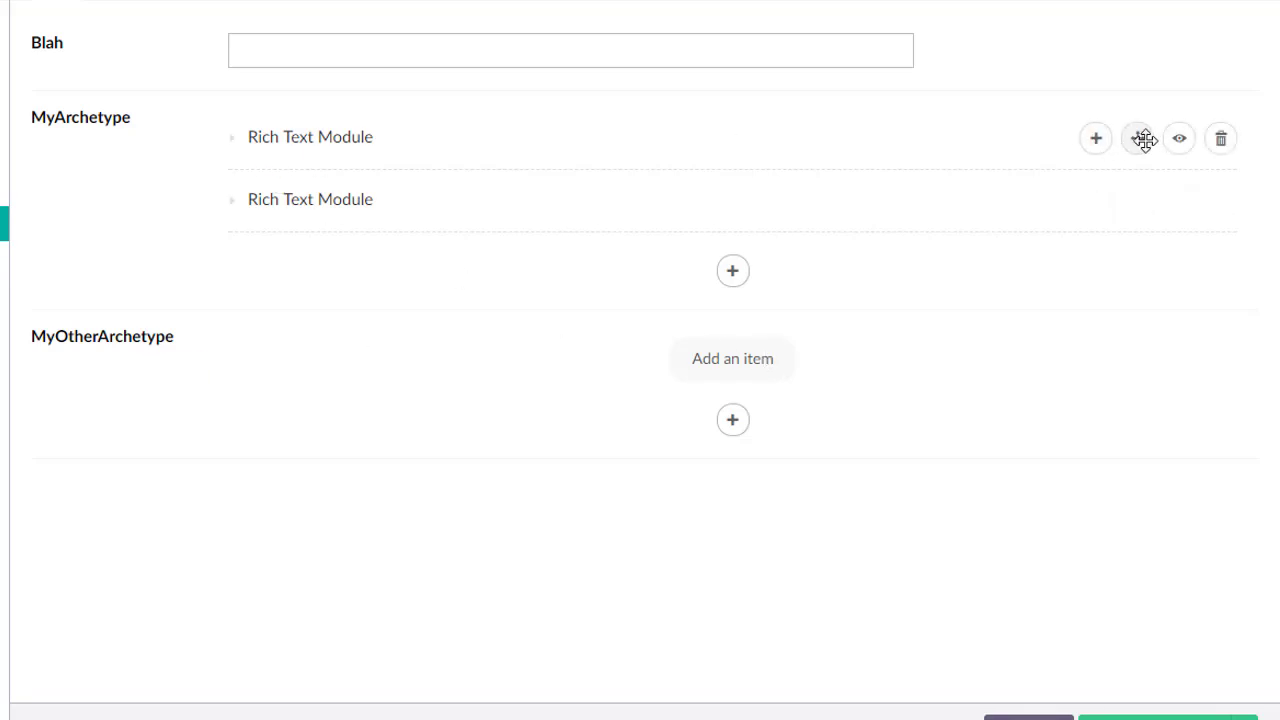
# - Move the first Rich Text Module from MyArchetype into MyOtherArchetype and publish the page
pyautogui.moveTo(1140, 138); pyautogui.dragTo(1076, 325)
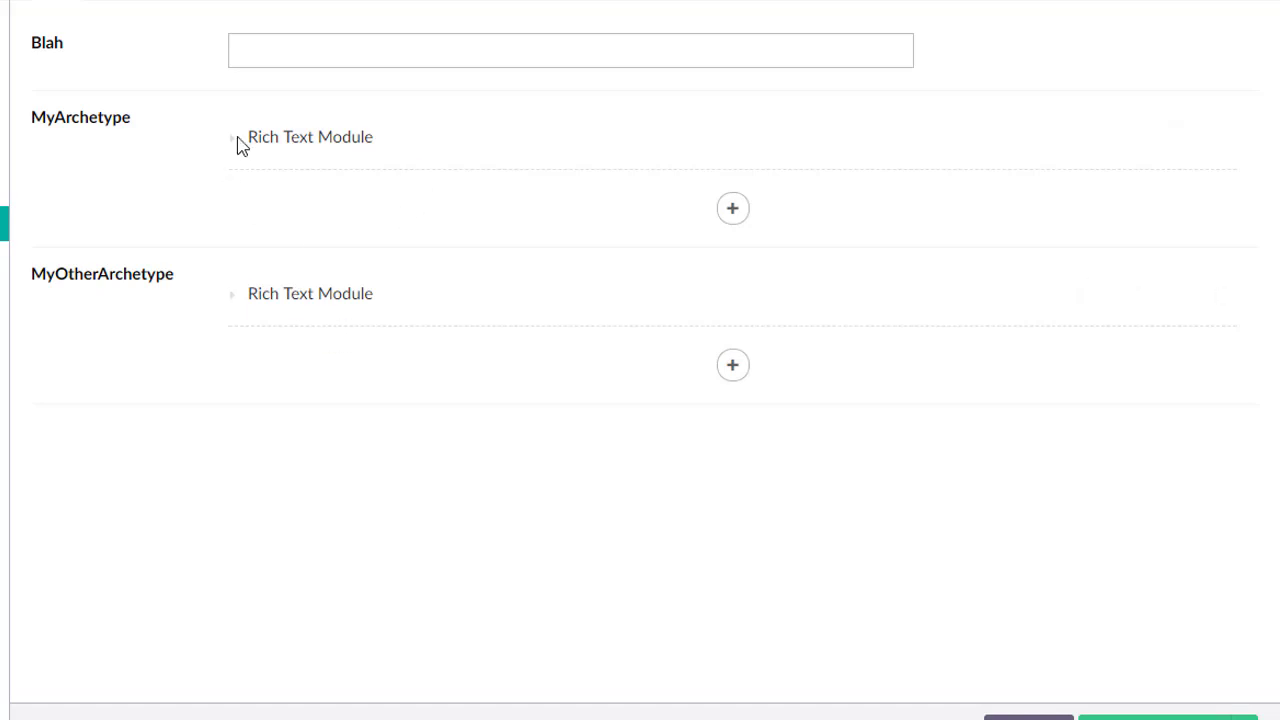
pyautogui.click(1150, 715)
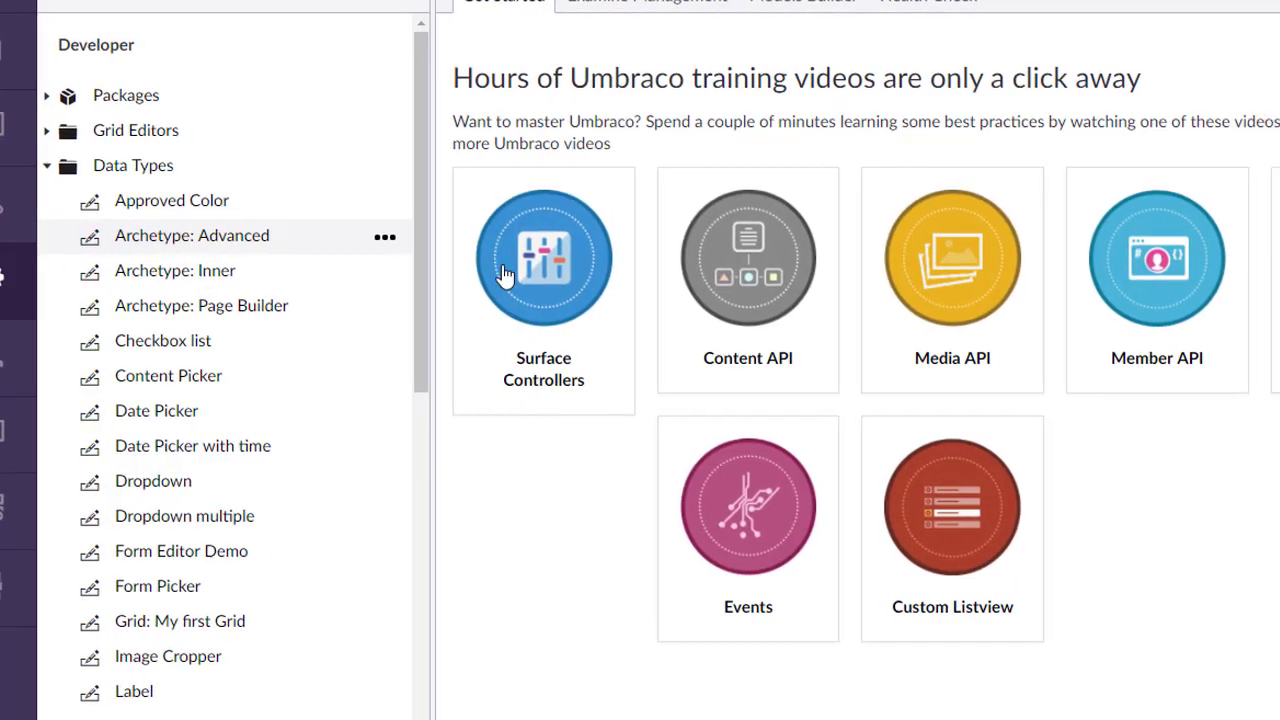
# - Turn off cross-archetype dragging and enable member group access in Archetype: Advanced's Global Fieldset Options, and save the data type
pyautogui.scroll(-5, 476, 413)
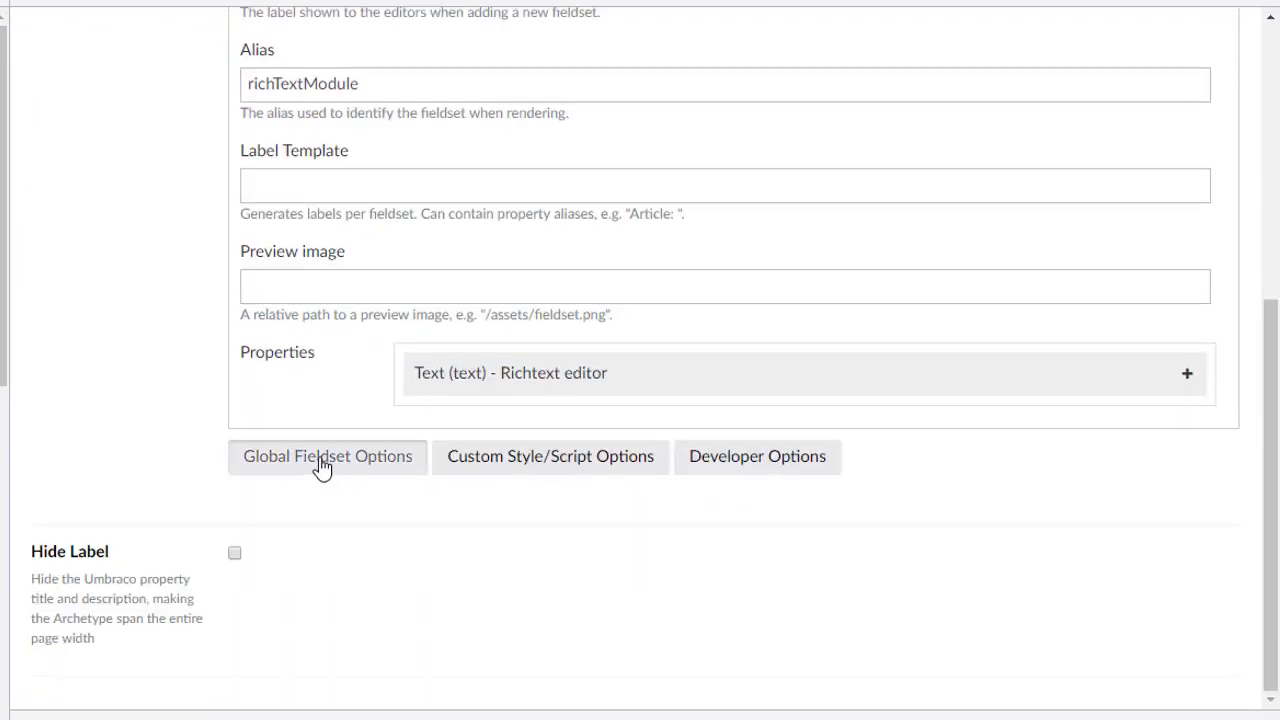
pyautogui.click(365, 462)
pyautogui.scroll(-3, 1046, 486)
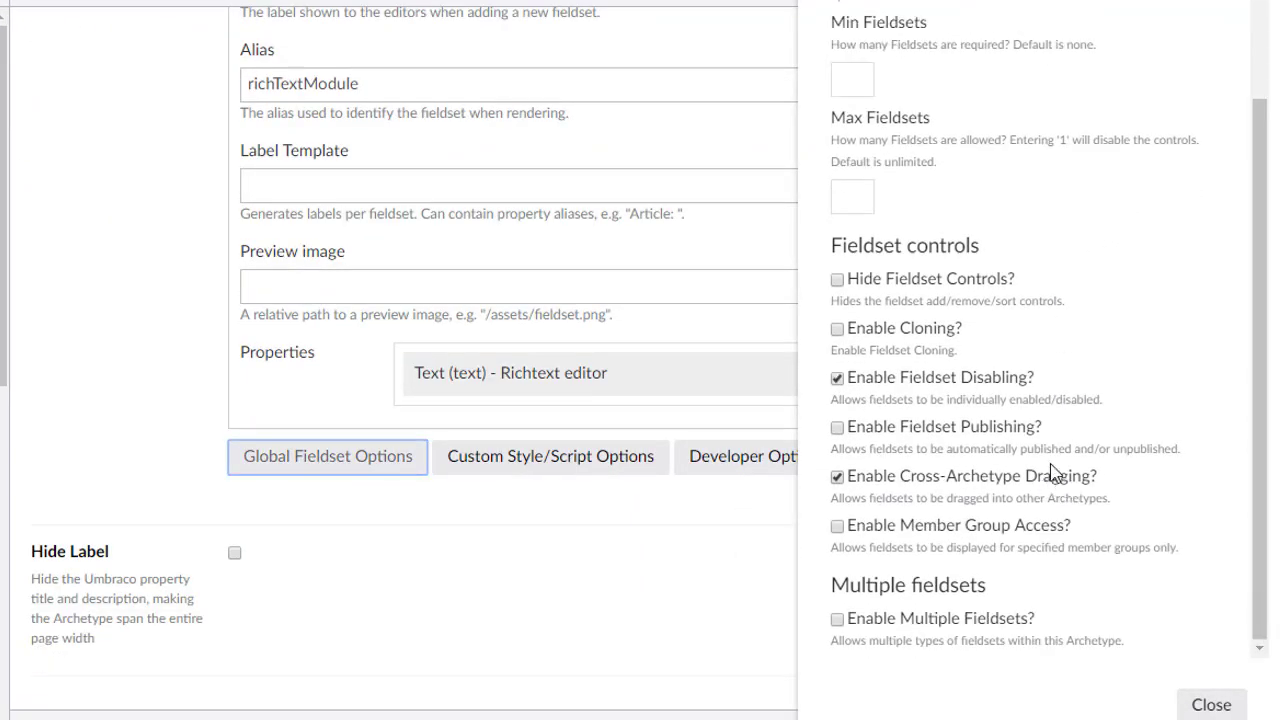
pyautogui.click(998, 481)
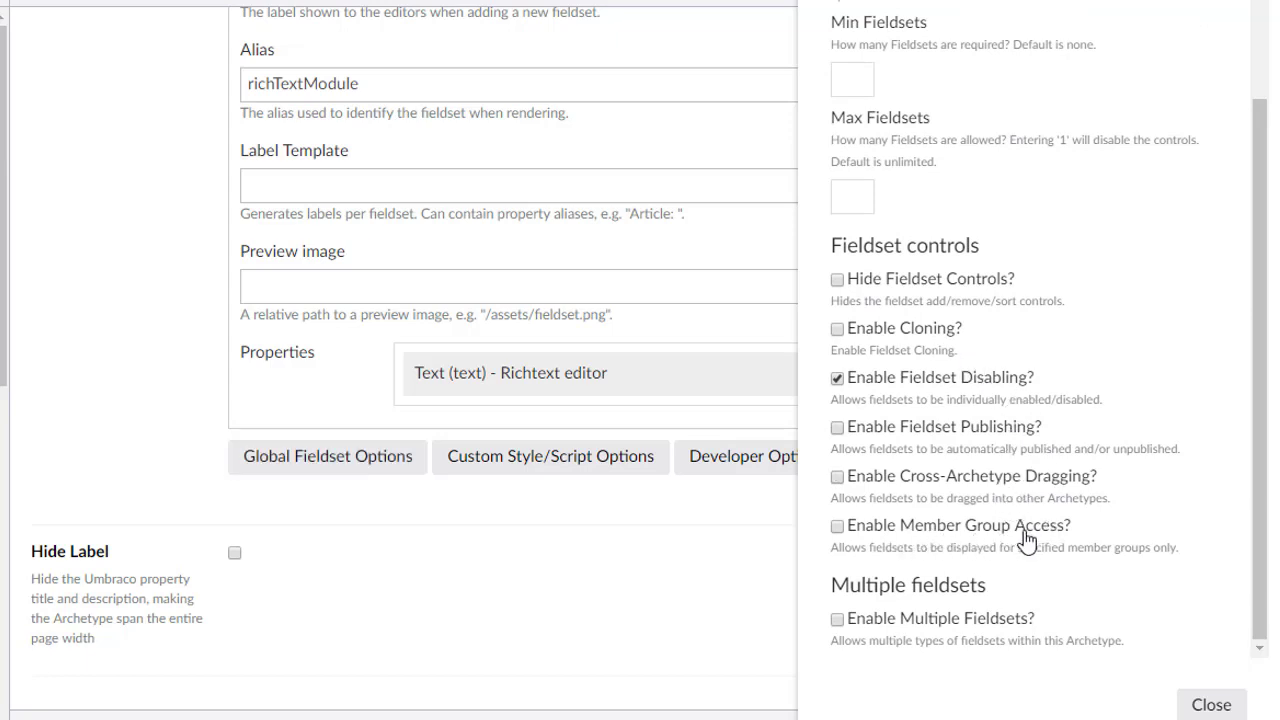
pyautogui.click(1008, 530)
pyautogui.click(1222, 708)
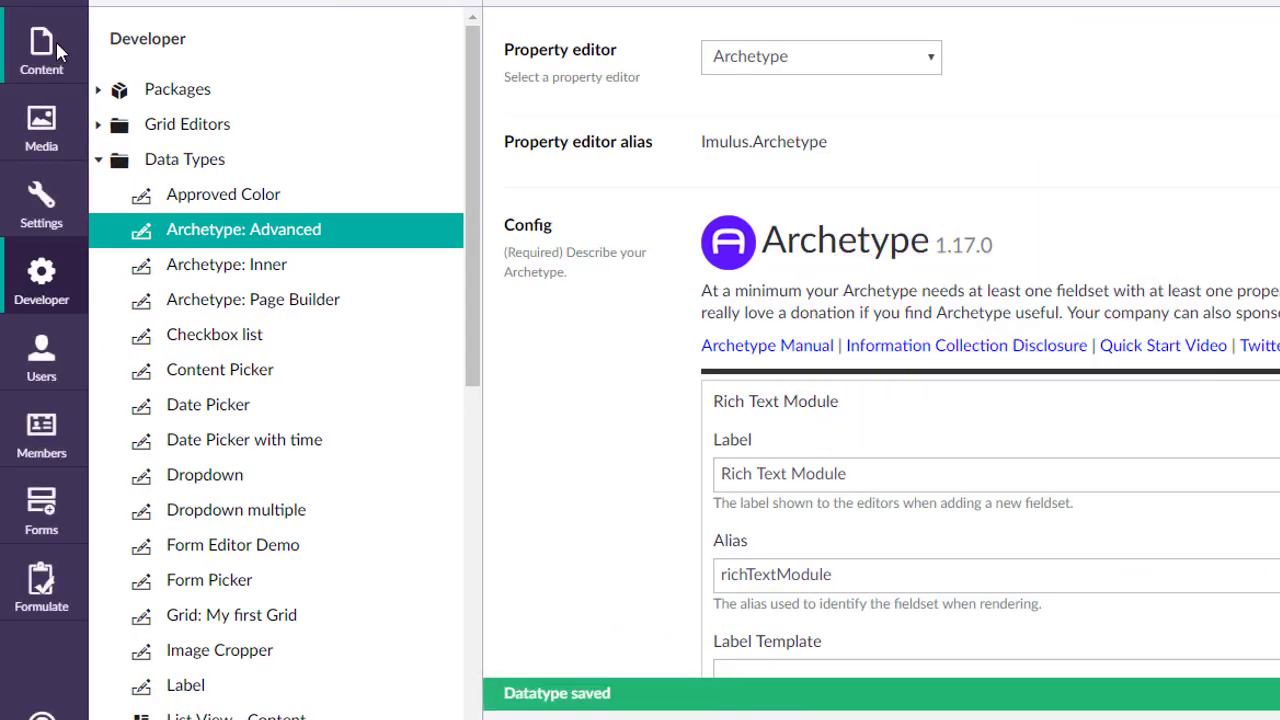
# - Examine the Allowed member groups setting of the fieldsets on the Archetype Stuffs page, and return to the Developer section
pyautogui.click(55, 39)
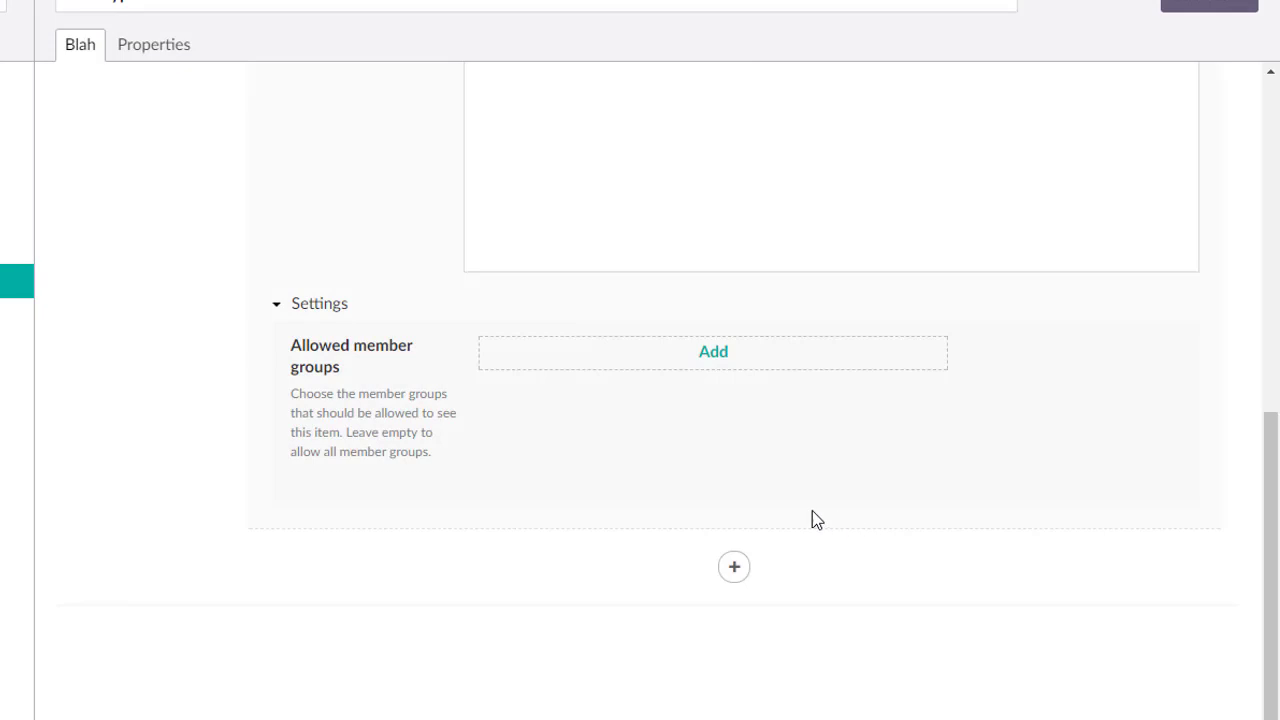
pyautogui.scroll(5, 812, 519)
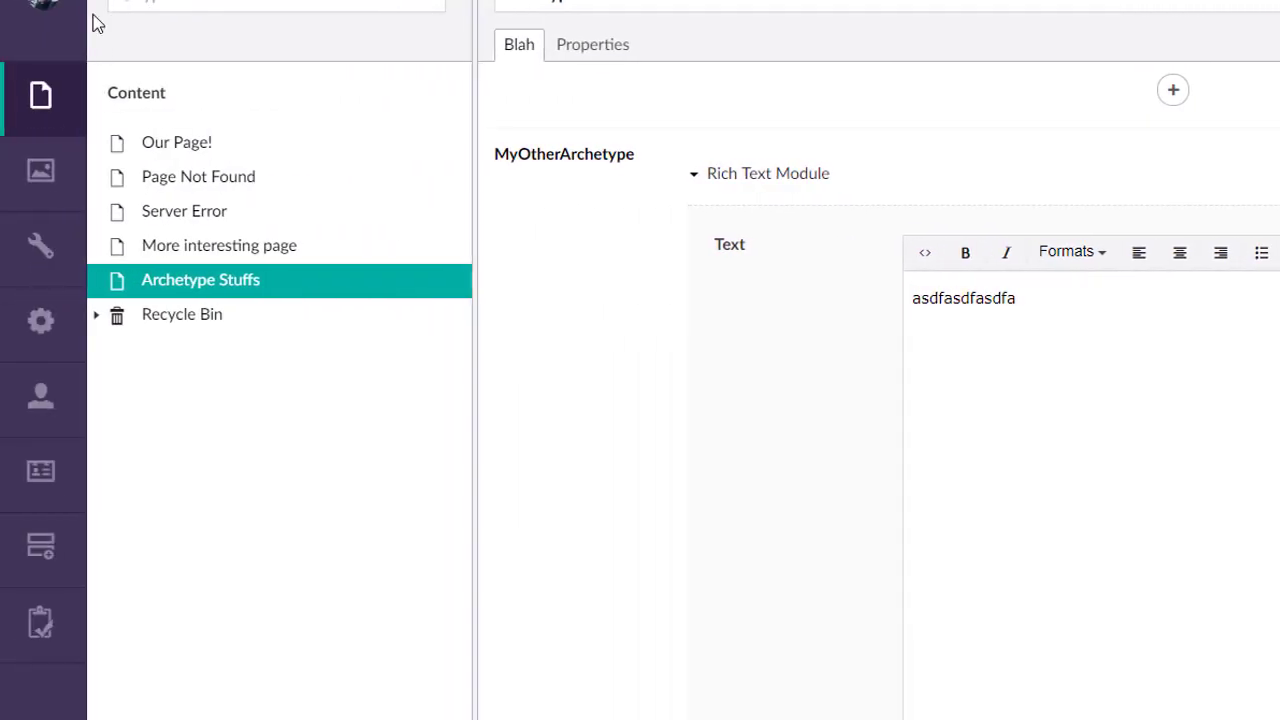
pyautogui.click(41, 320)
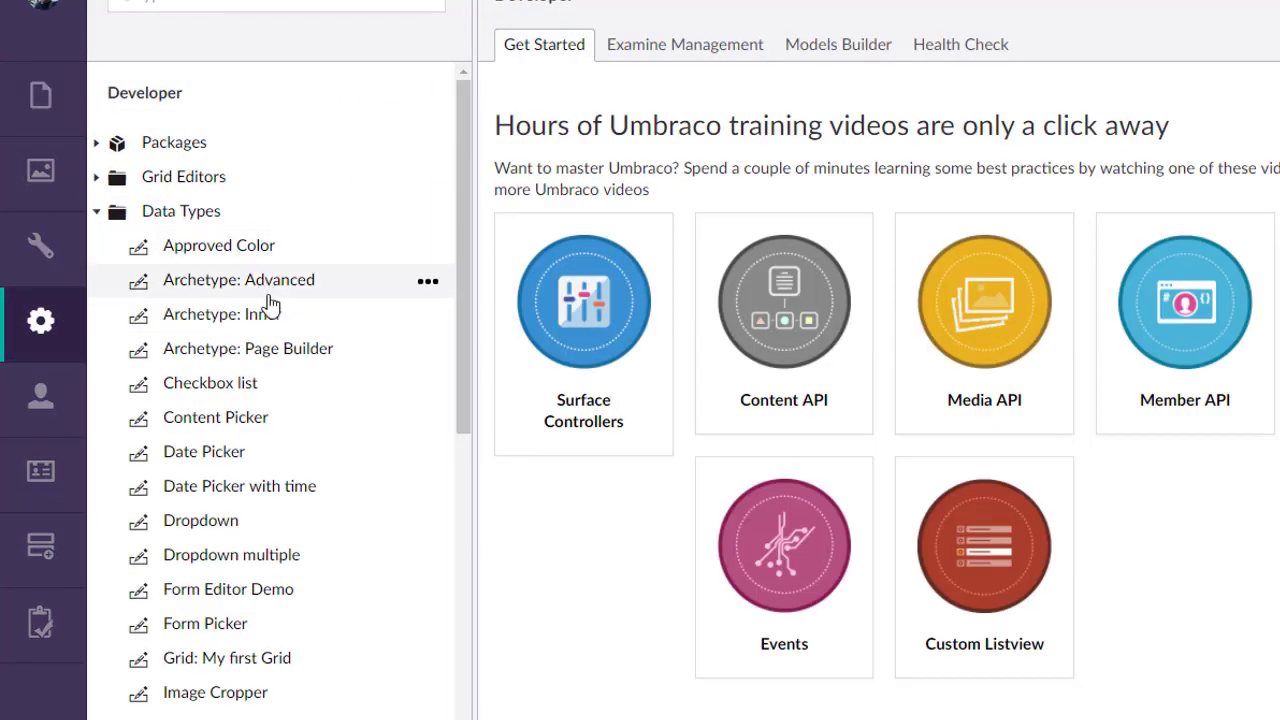
pyautogui.click(263, 350)
pyautogui.scroll(-3, 1240, 625)
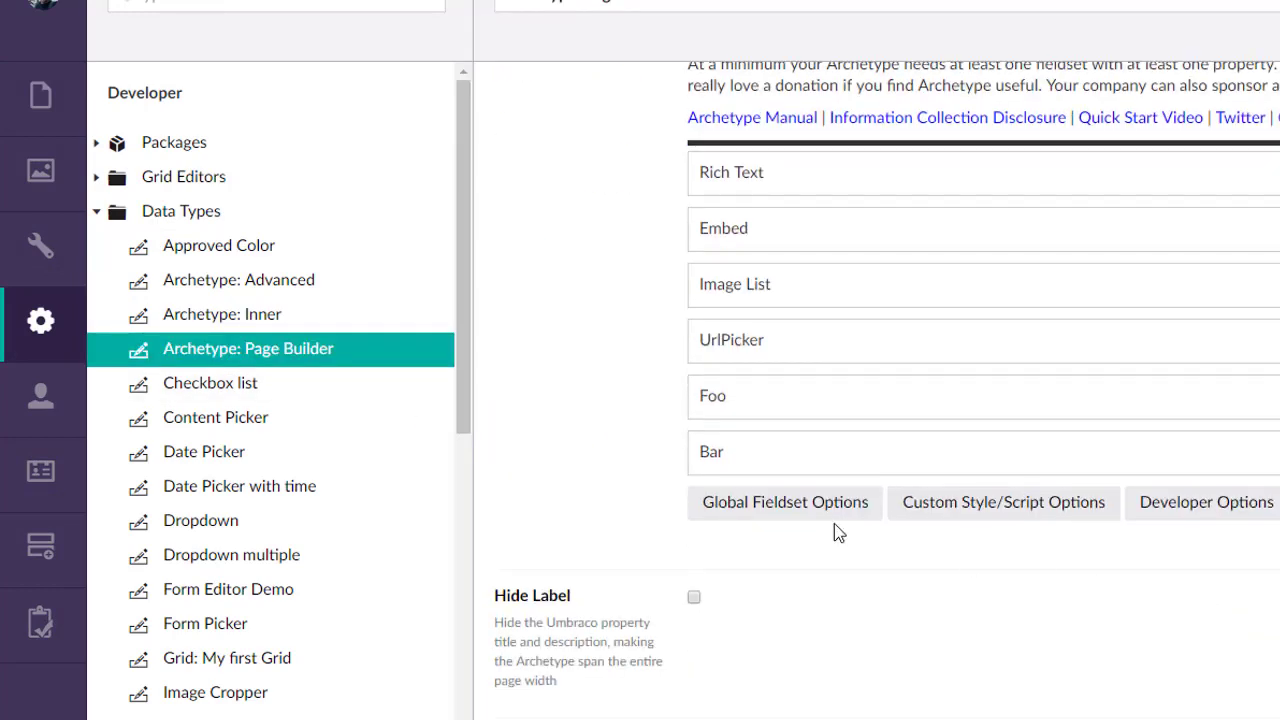
pyautogui.click(715, 505)
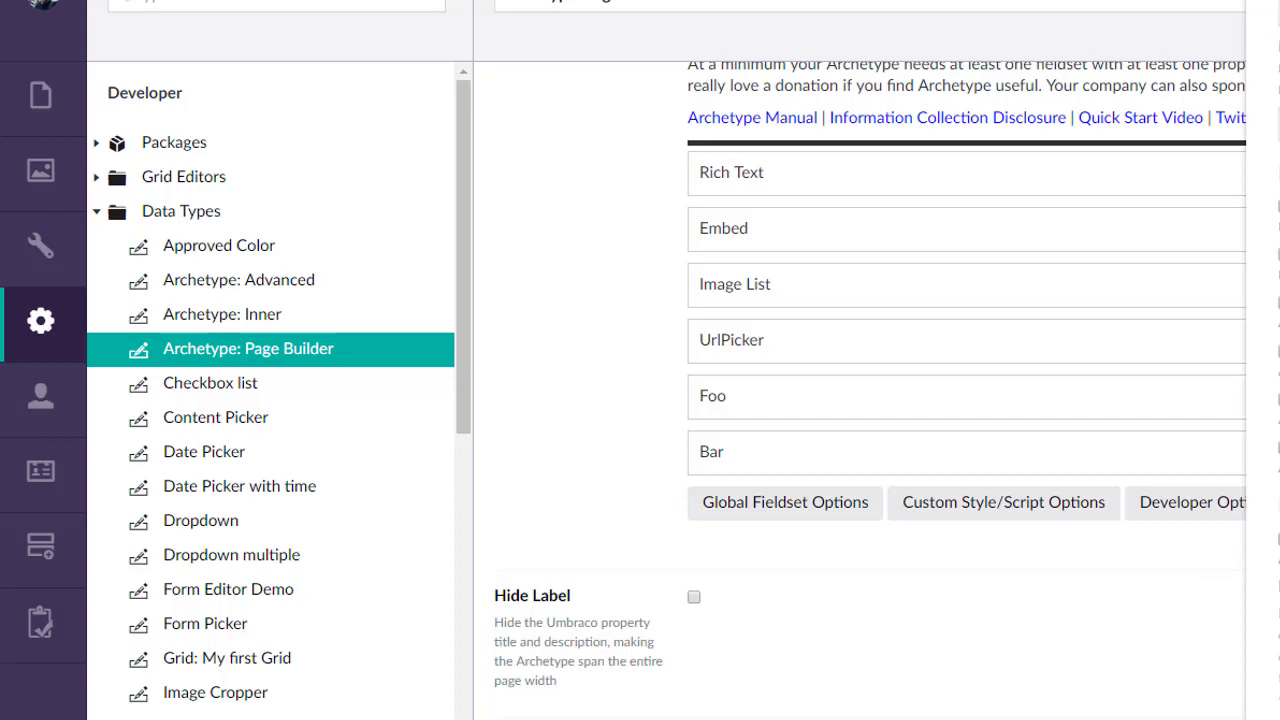
# - Turn off member group access in the Global Fieldset Options of the Archetype: Advanced data type
pyautogui.click(262, 288)
pyautogui.scroll(-5, 1020, 451)
pyautogui.click(725, 510)
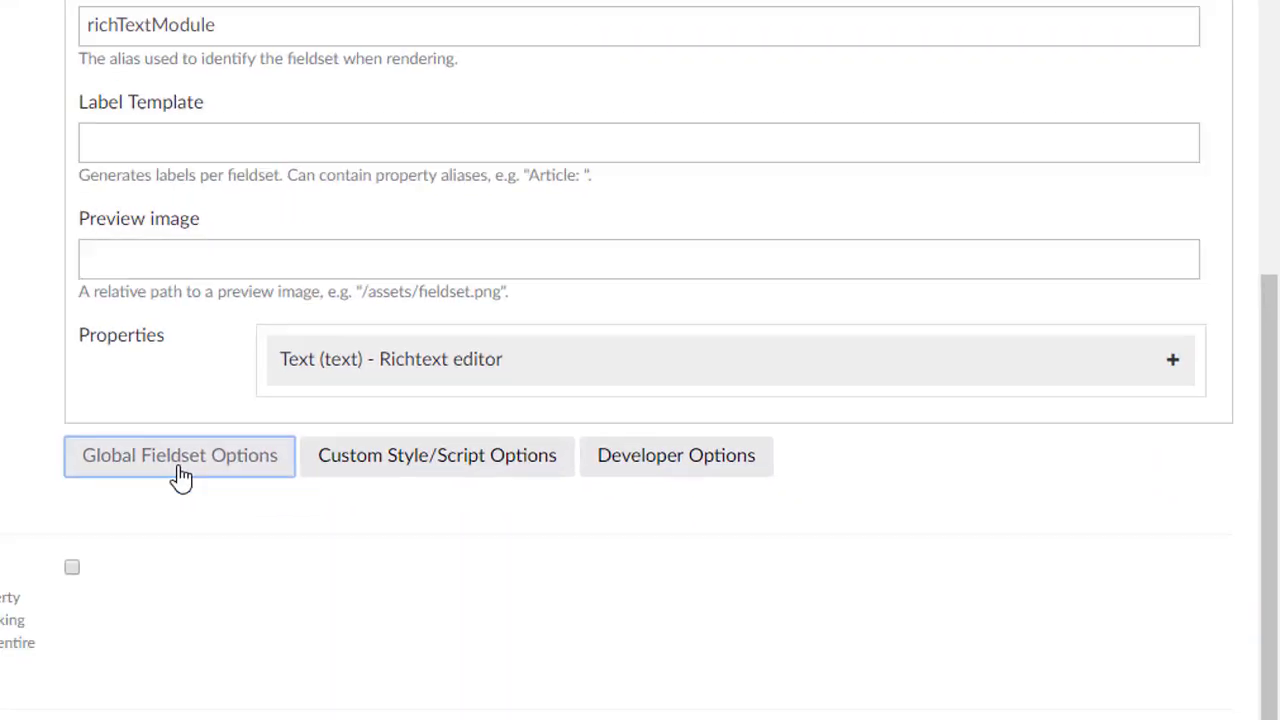
pyautogui.scroll(-4, 838, 600)
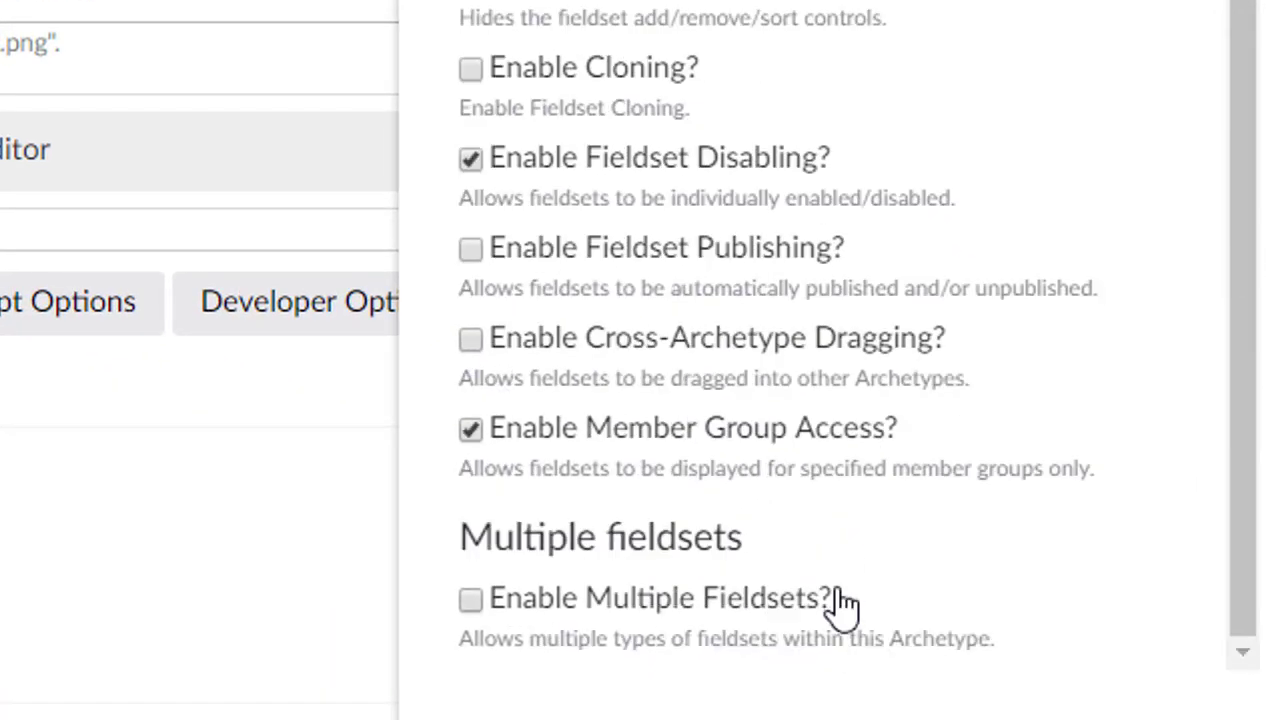
pyautogui.click(846, 445)
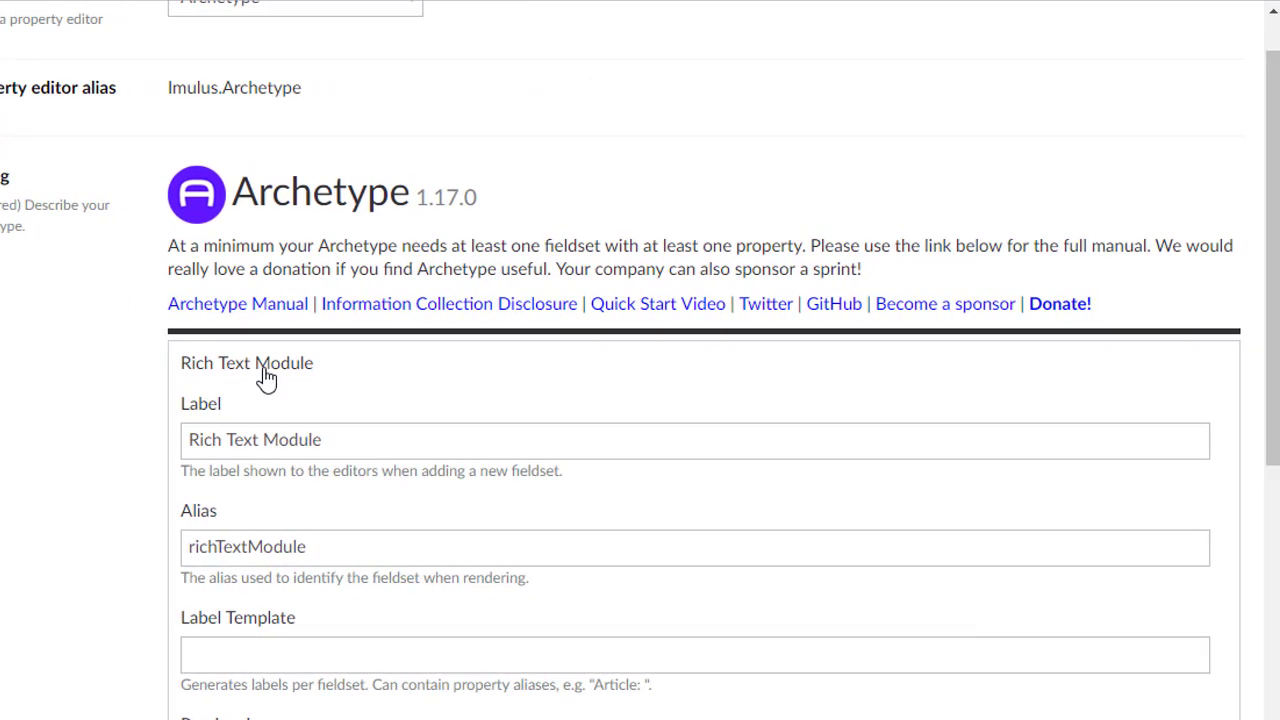
# - Enable multiple fieldsets in Archetype: Advanced's Global Fieldset Options and save the data type
pyautogui.scroll(-1, 670, 300)
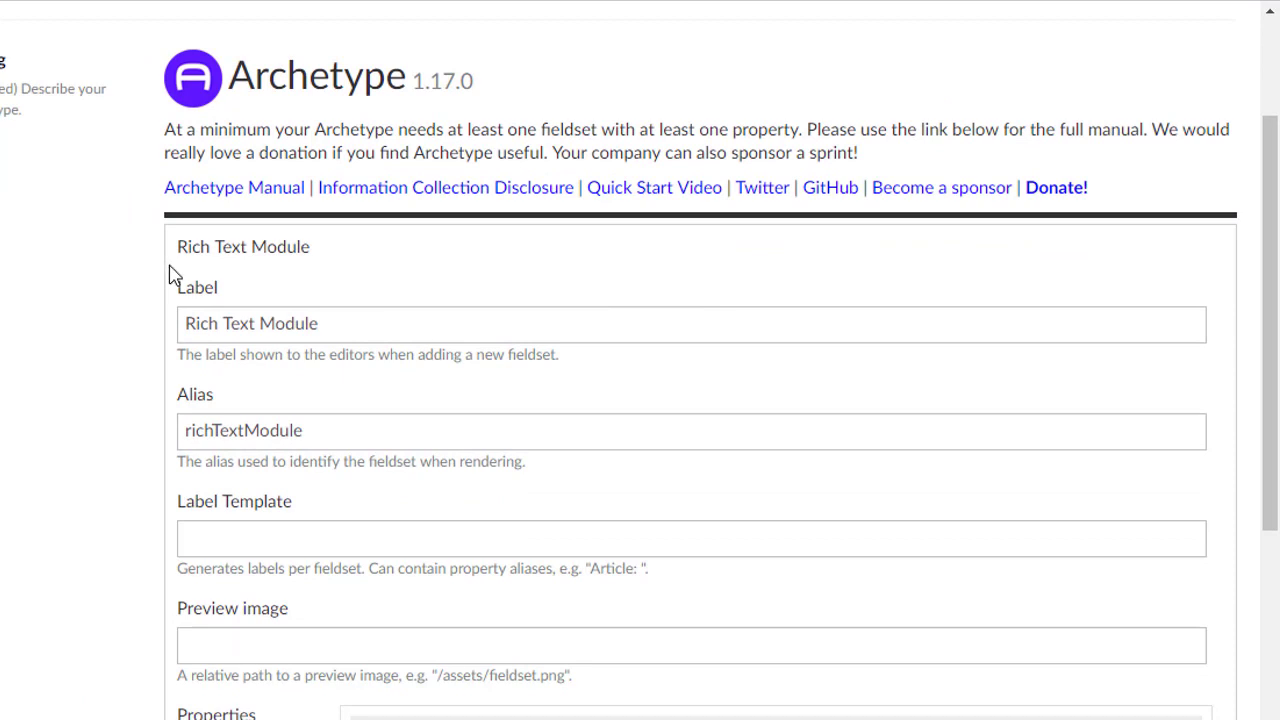
pyautogui.scroll(-1, 523, 549)
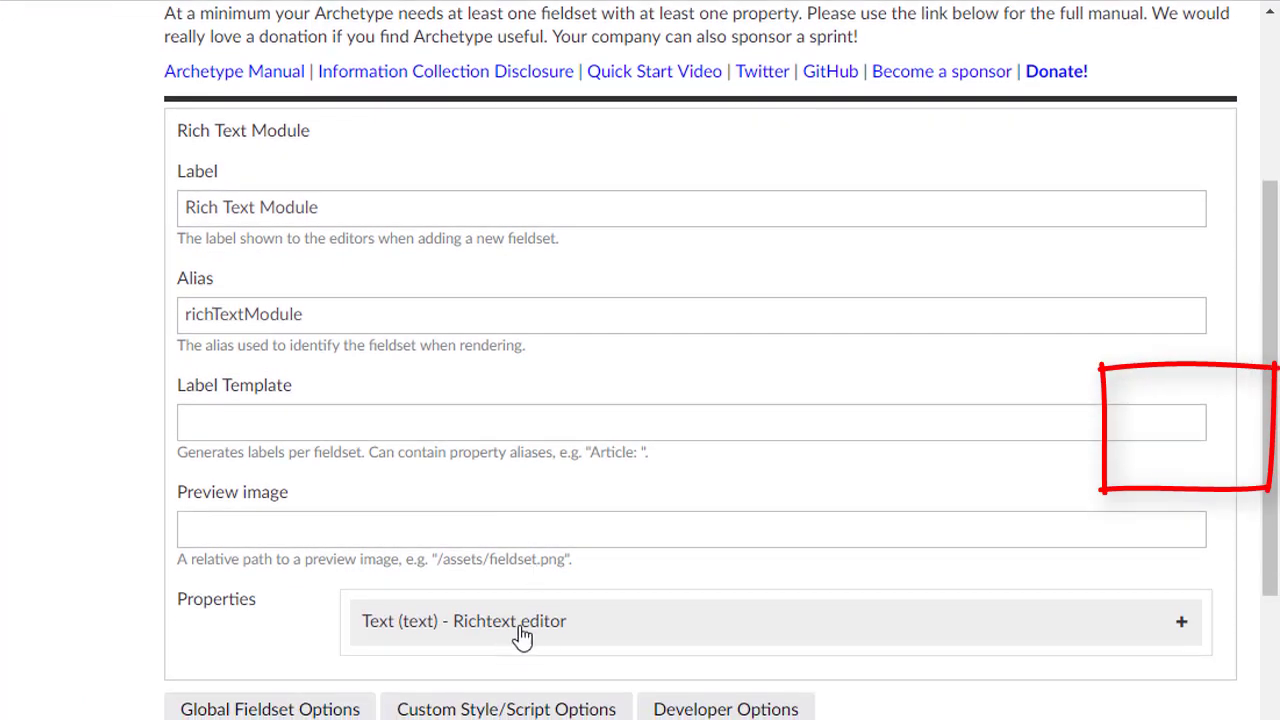
pyautogui.scroll(1, 1260, 288)
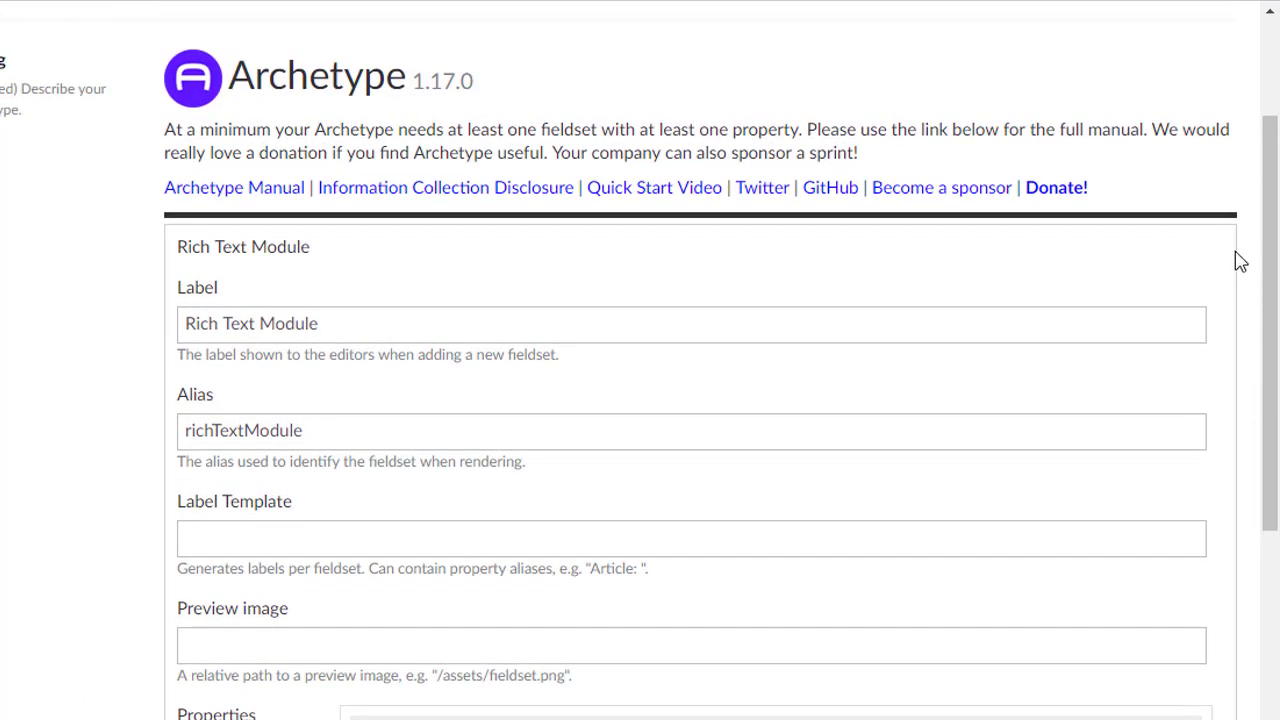
pyautogui.scroll(-3, 381, 358)
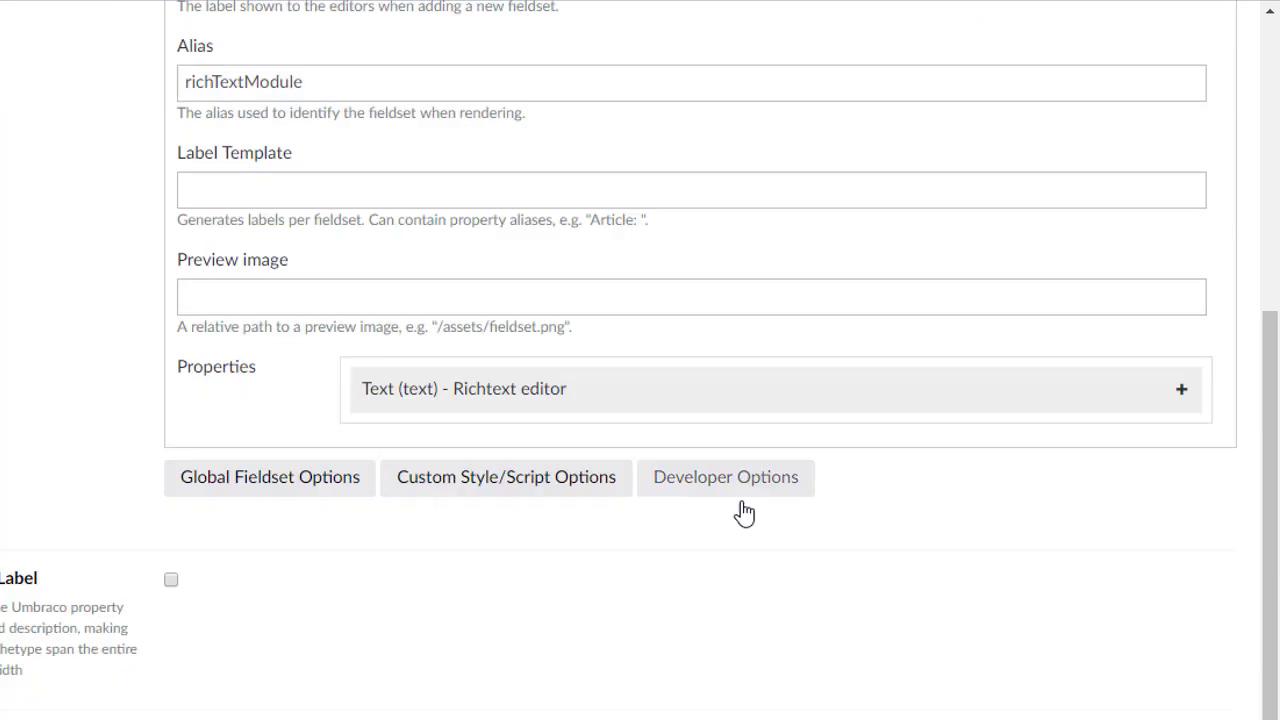
pyautogui.click(229, 489)
pyautogui.scroll(-2, 877, 569)
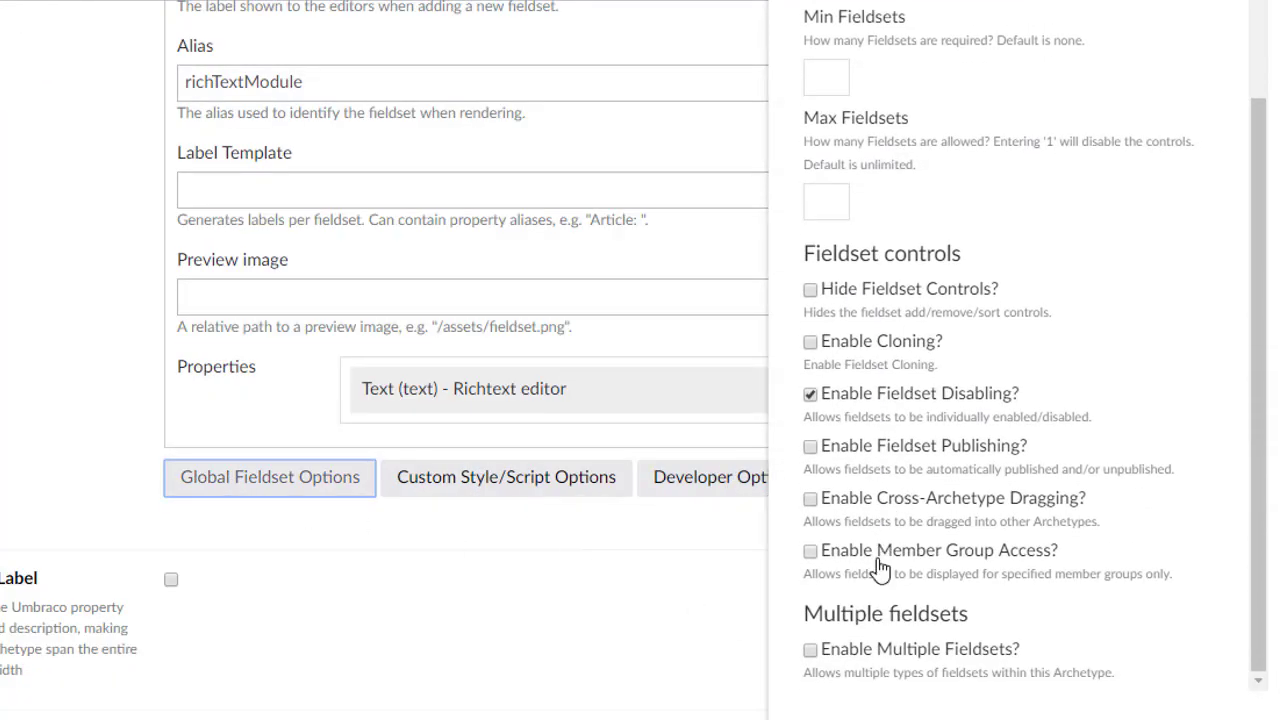
pyautogui.click(838, 650)
pyautogui.scroll(-2, 909, 594)
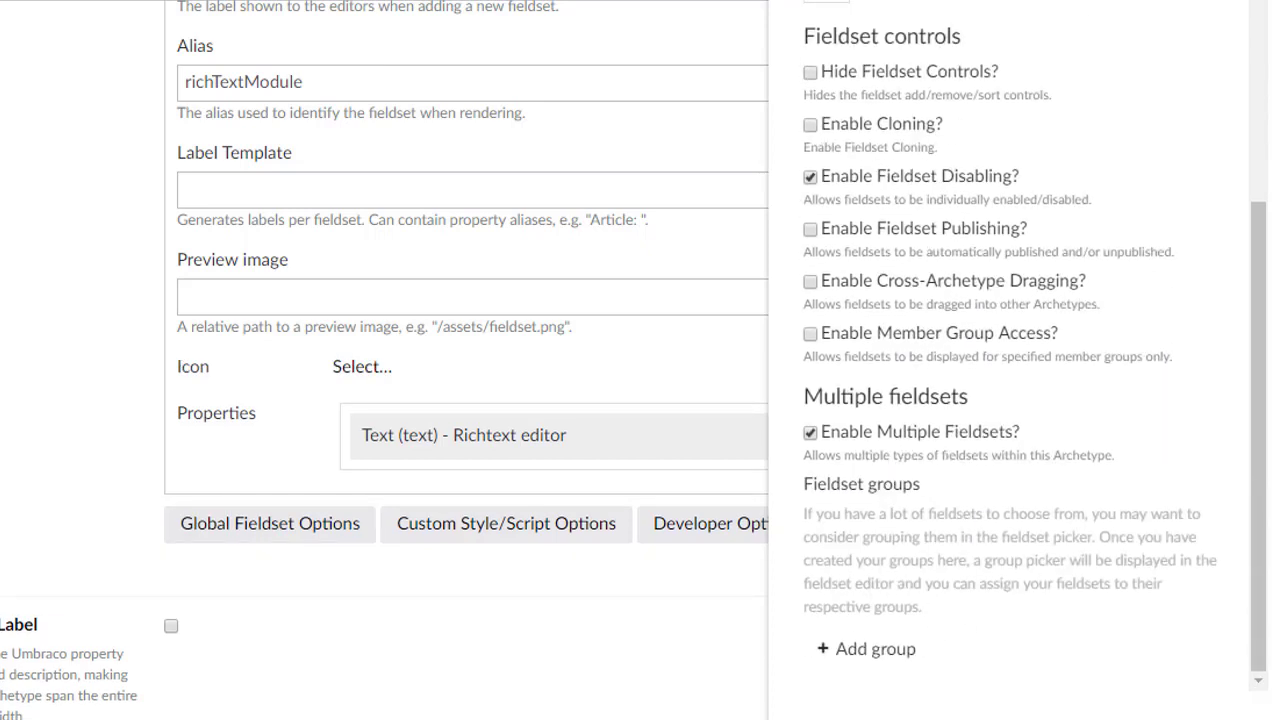
pyautogui.press('Escape')
pyautogui.scroll(5, 971, 577)
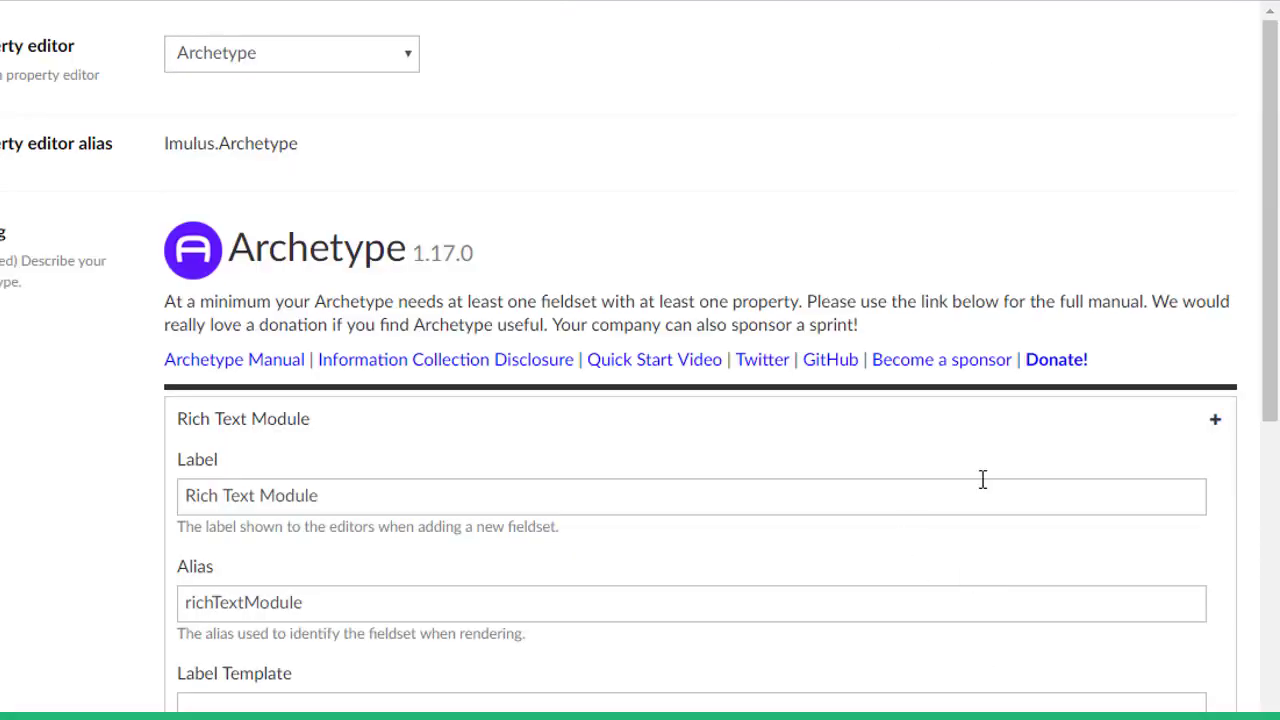
# - Add a second fieldset below Rich Text Module and label it Embed Module
pyautogui.click(1214, 428)
pyautogui.scroll(-2, 280, 363)
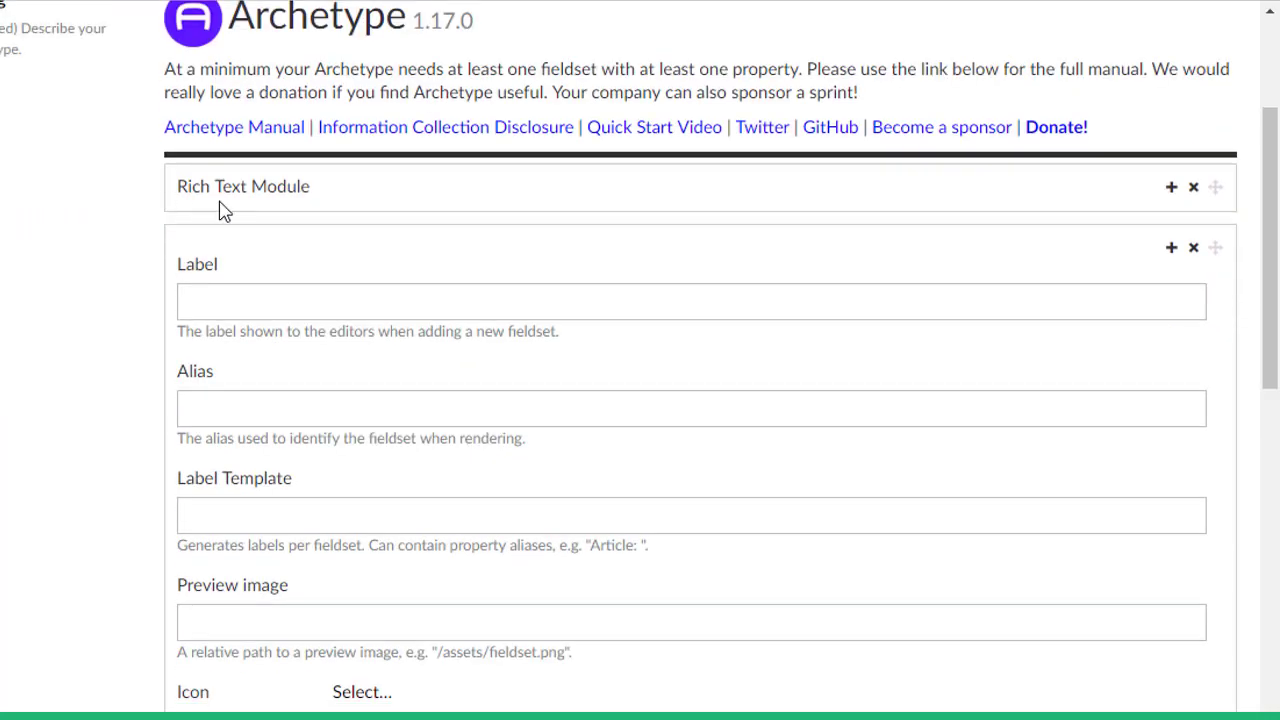
pyautogui.click(292, 296)
pyautogui.write('Eme')
pyautogui.write('b')
pyautogui.press('BackSpace')
pyautogui.press('BackSpace')
pyautogui.write('bed Module')
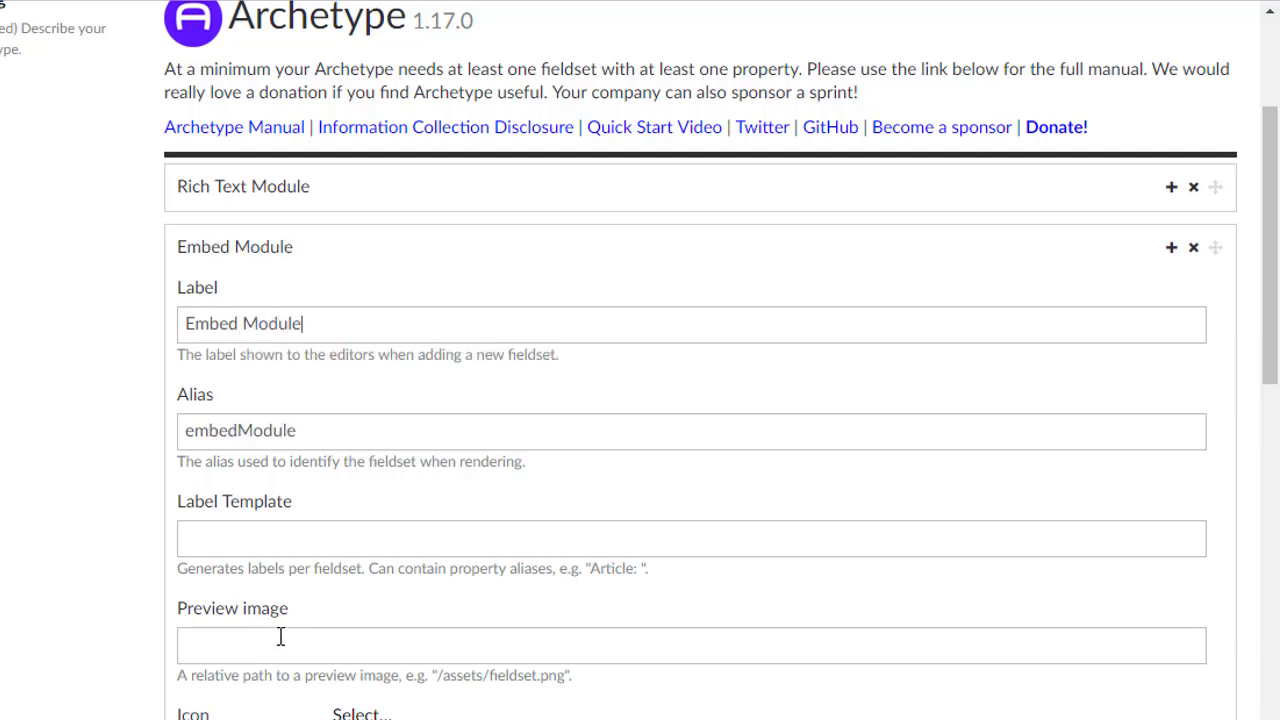
# - Label the Embed Module's property Text and set its data type to Textarea
pyautogui.scroll(-3, 312, 625)
pyautogui.click(405, 612)
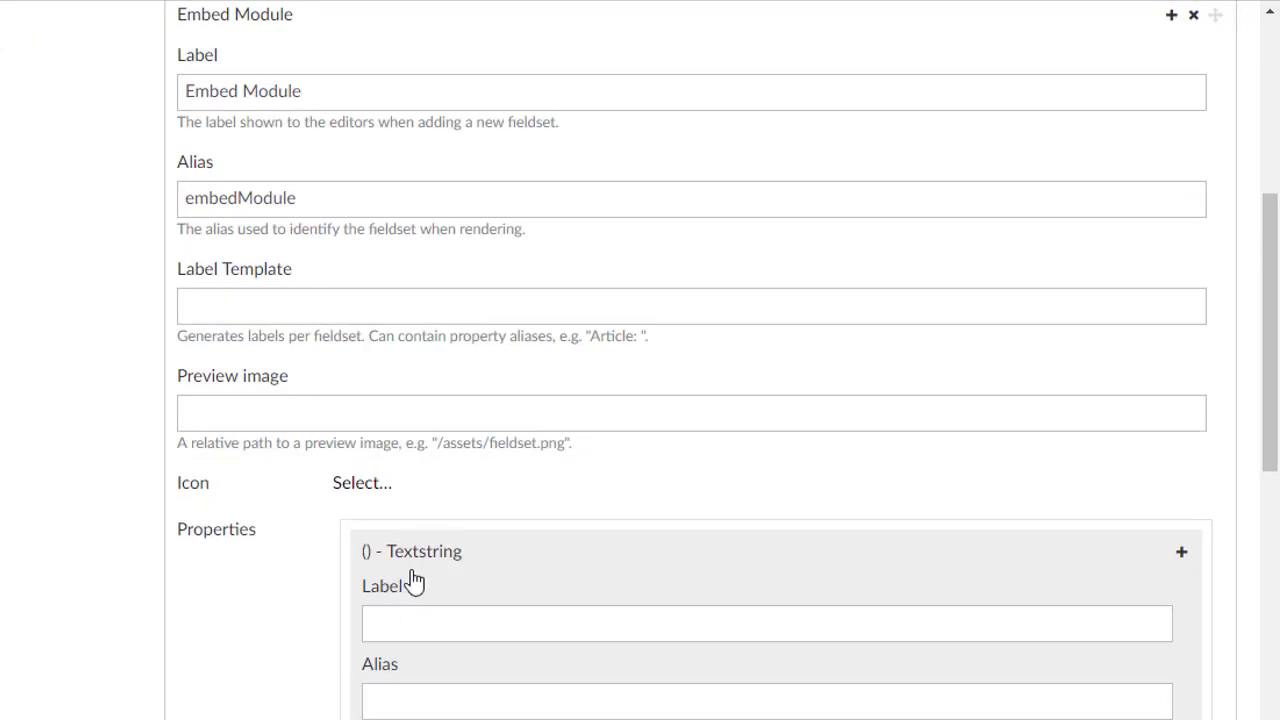
pyautogui.write('Text')
pyautogui.scroll(-3, 470, 620)
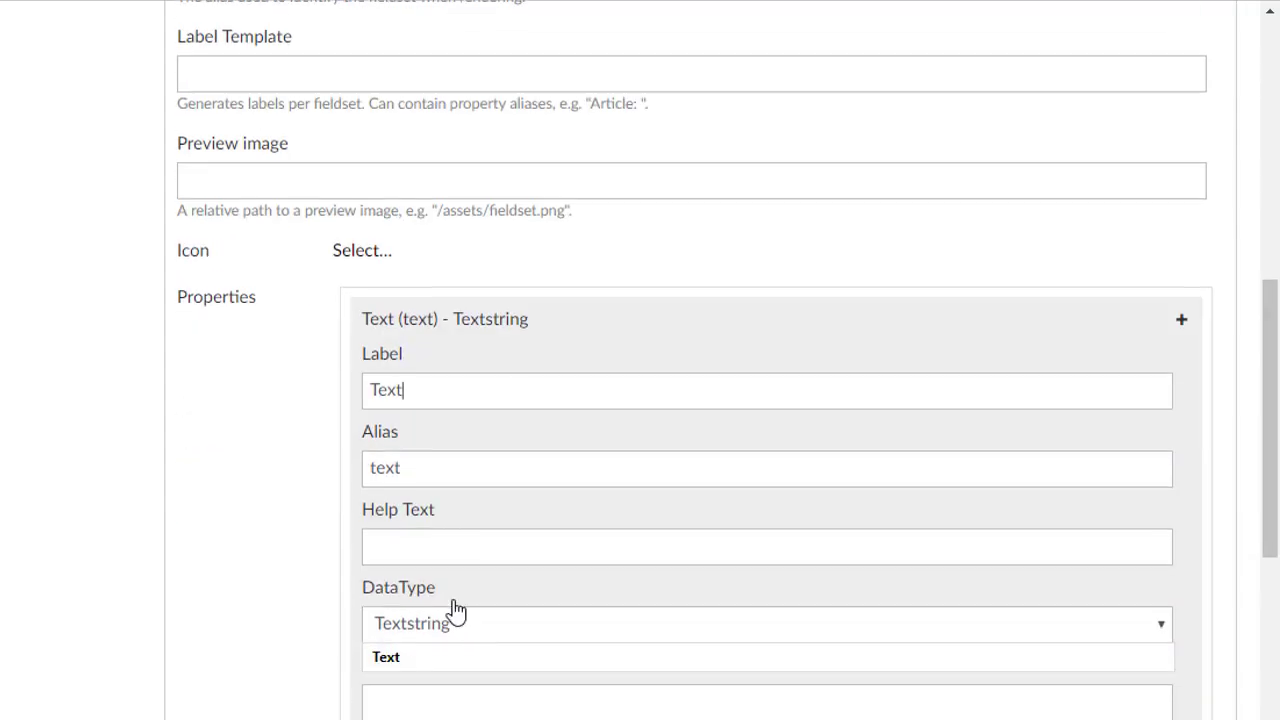
pyautogui.click(447, 624)
pyautogui.click(503, 583)
pyautogui.scroll(-3, 500, 580)
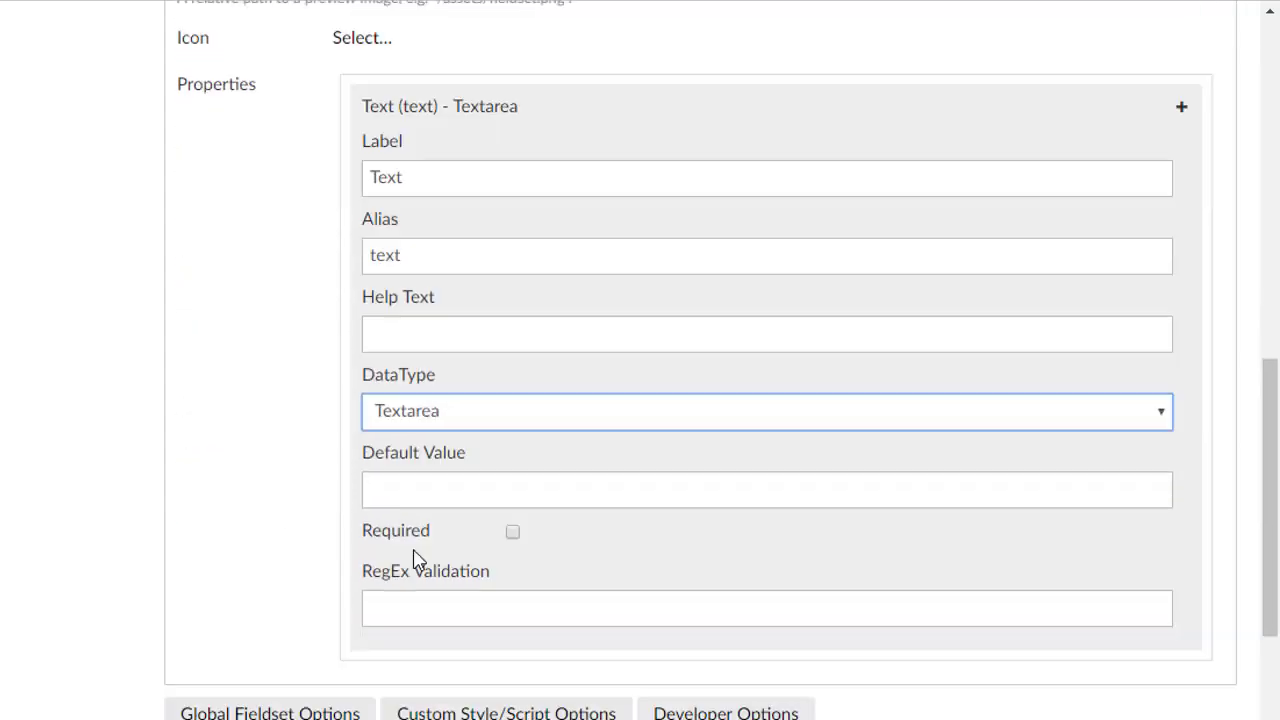
pyautogui.scroll(-2, 540, 420)
pyautogui.scroll(3, 700, 340)
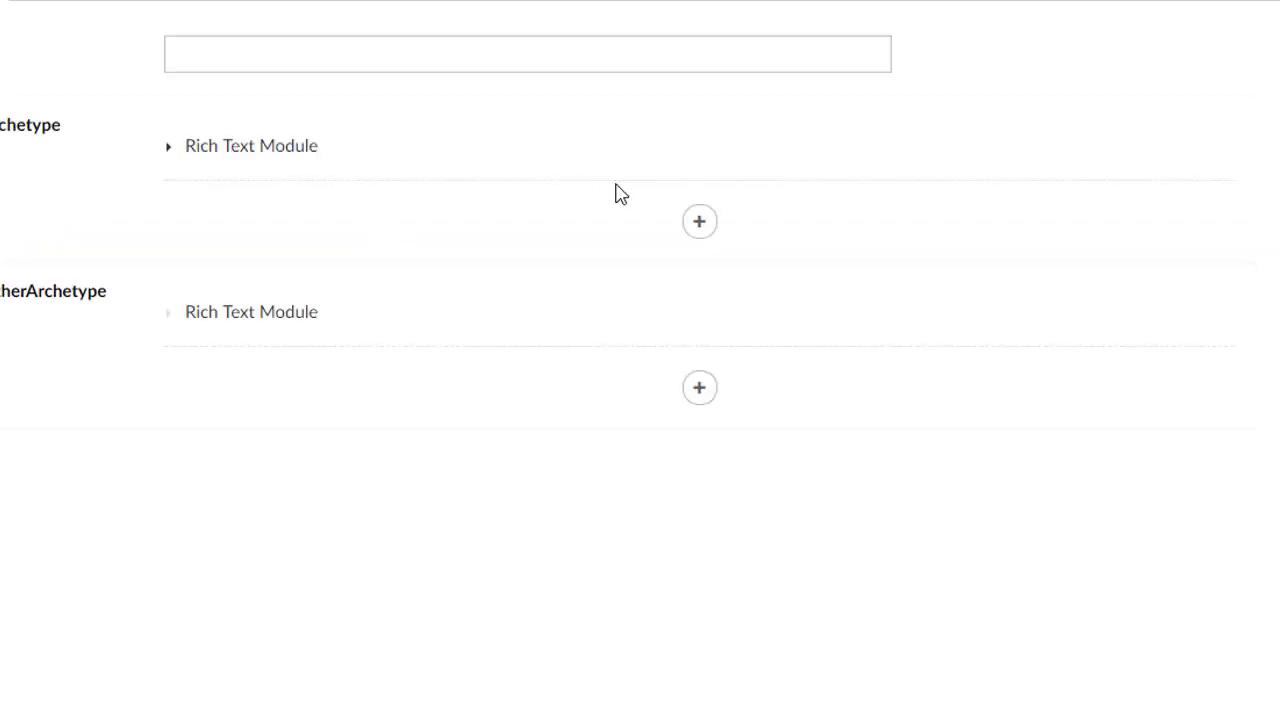
# - View the fieldset choices offered for MyArchetype and MyOtherArchetype on the Archetype Stuffs page without adding one
pyautogui.click(703, 226)
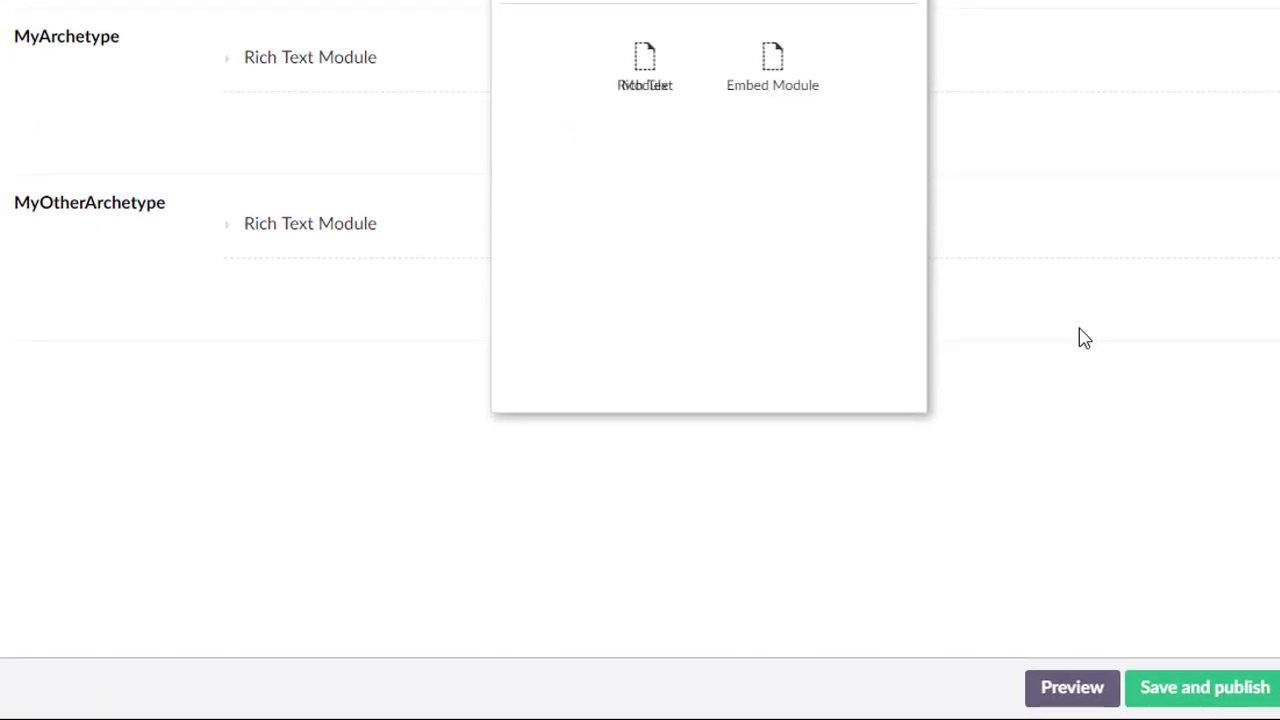
pyautogui.click(1087, 340)
pyautogui.click(758, 301)
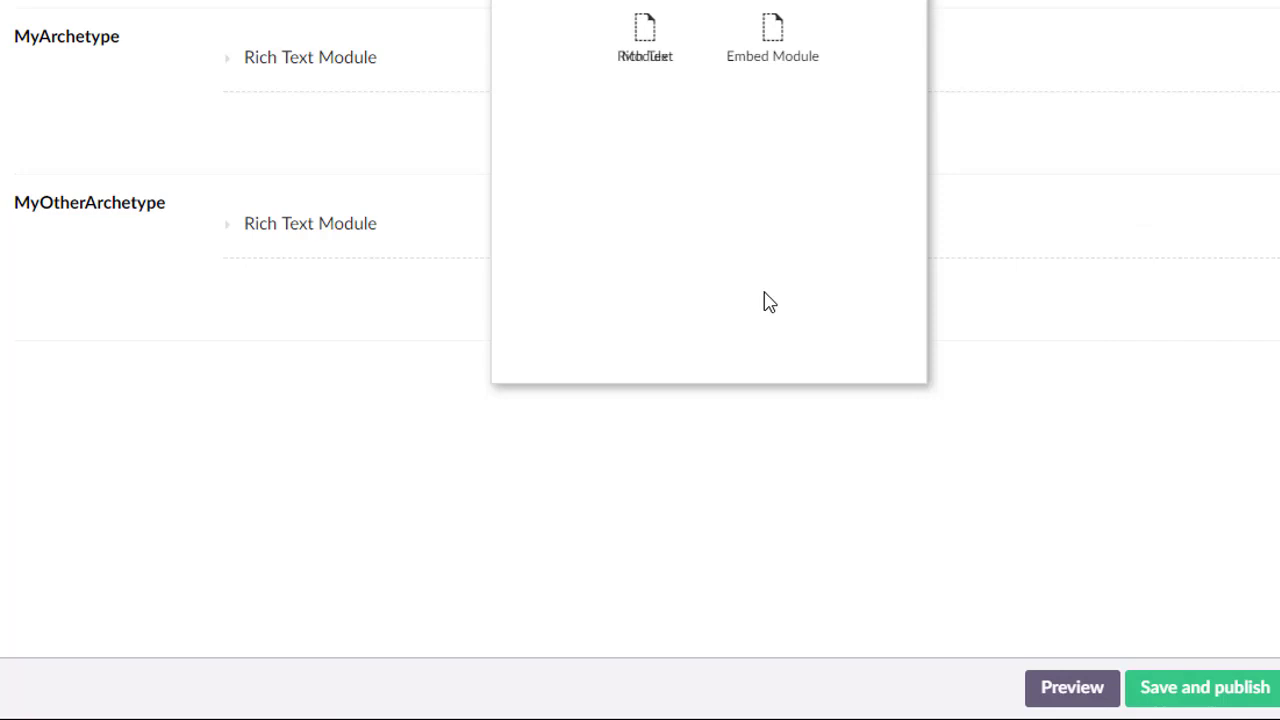
pyautogui.click(1040, 340)
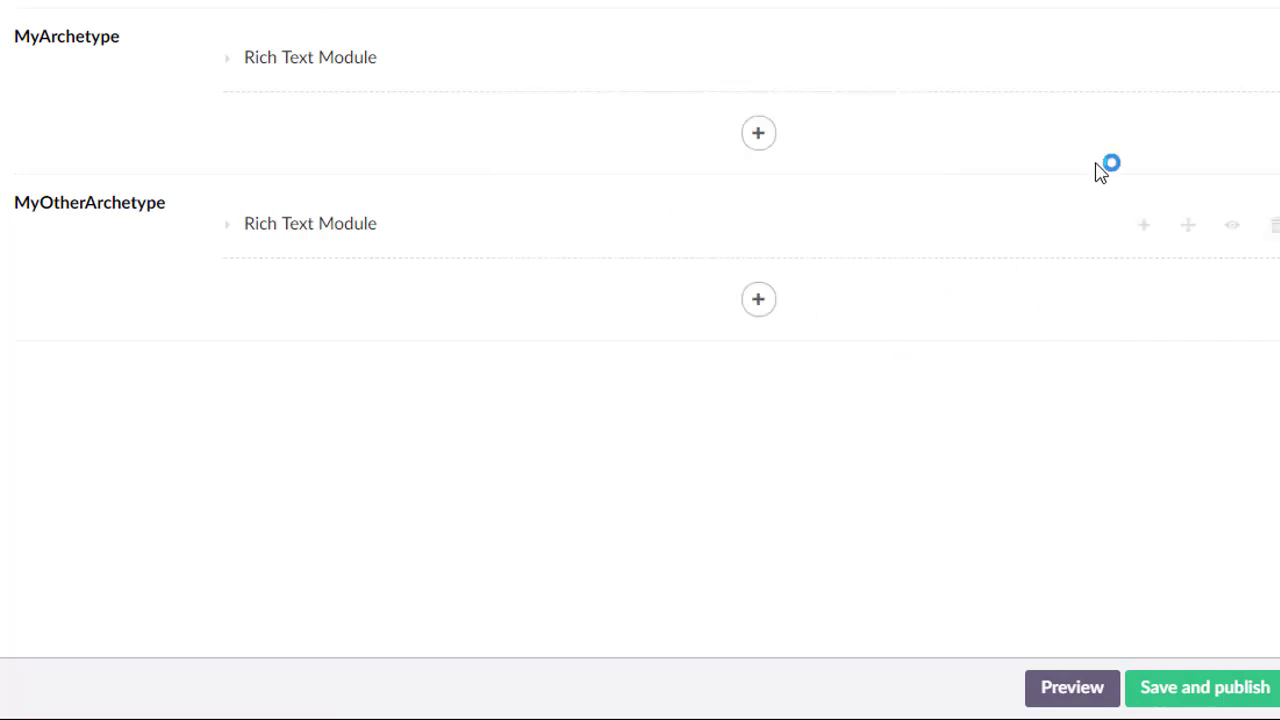
# - Add an Embed Module beneath the Rich Text Module in MyArchetype and collapse the Rich Text Module and Embed Module
pyautogui.click(234, 60)
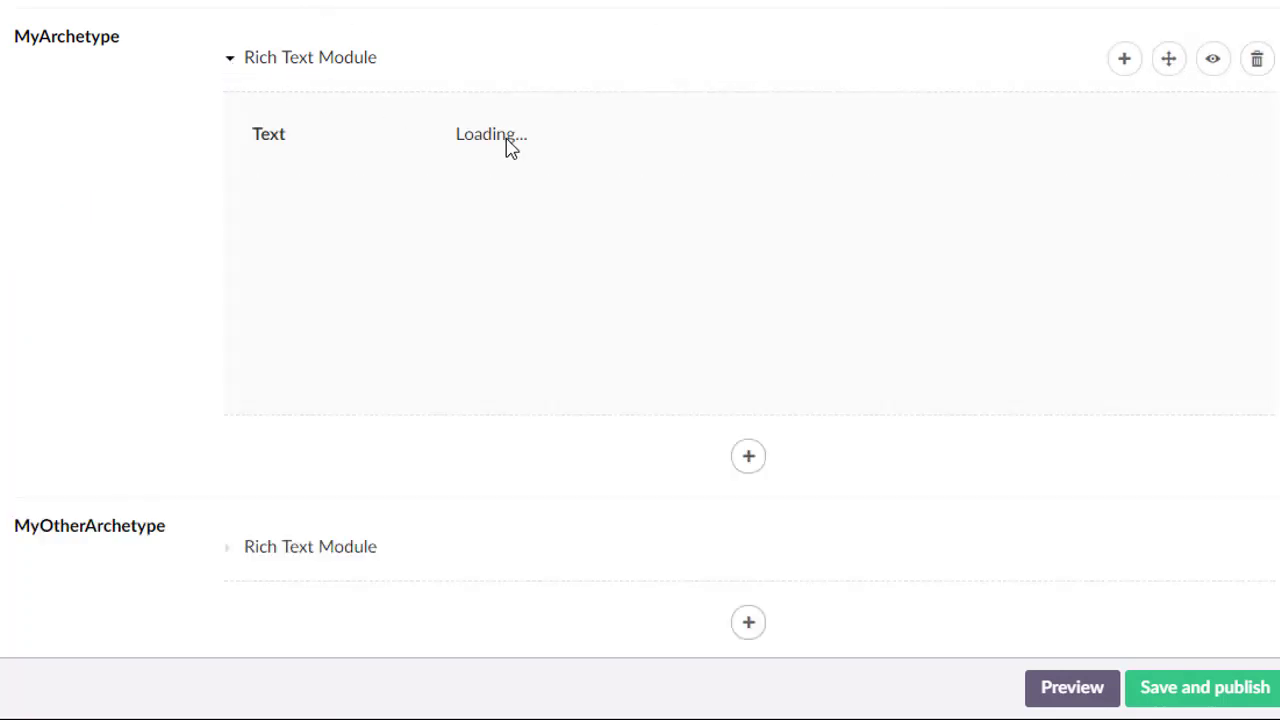
pyautogui.scroll(-5, 338, 276)
pyautogui.scroll(5, 338, 276)
pyautogui.click(1122, 60)
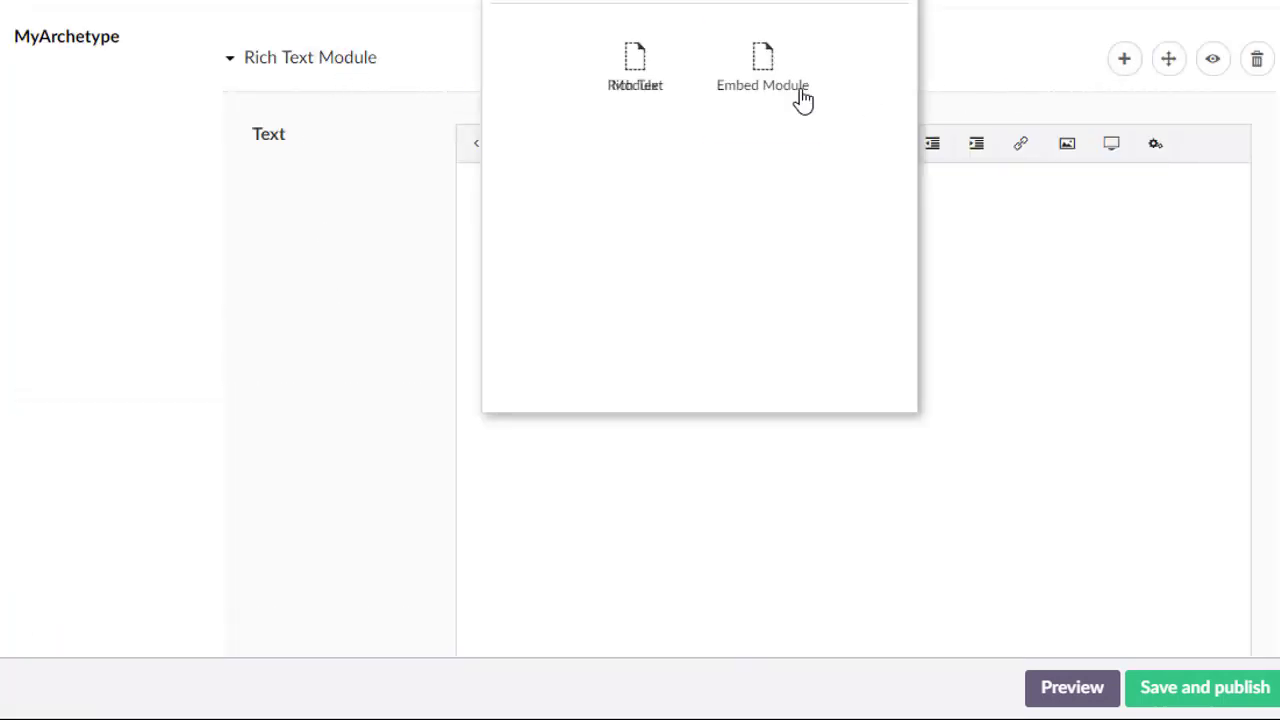
pyautogui.click(803, 86)
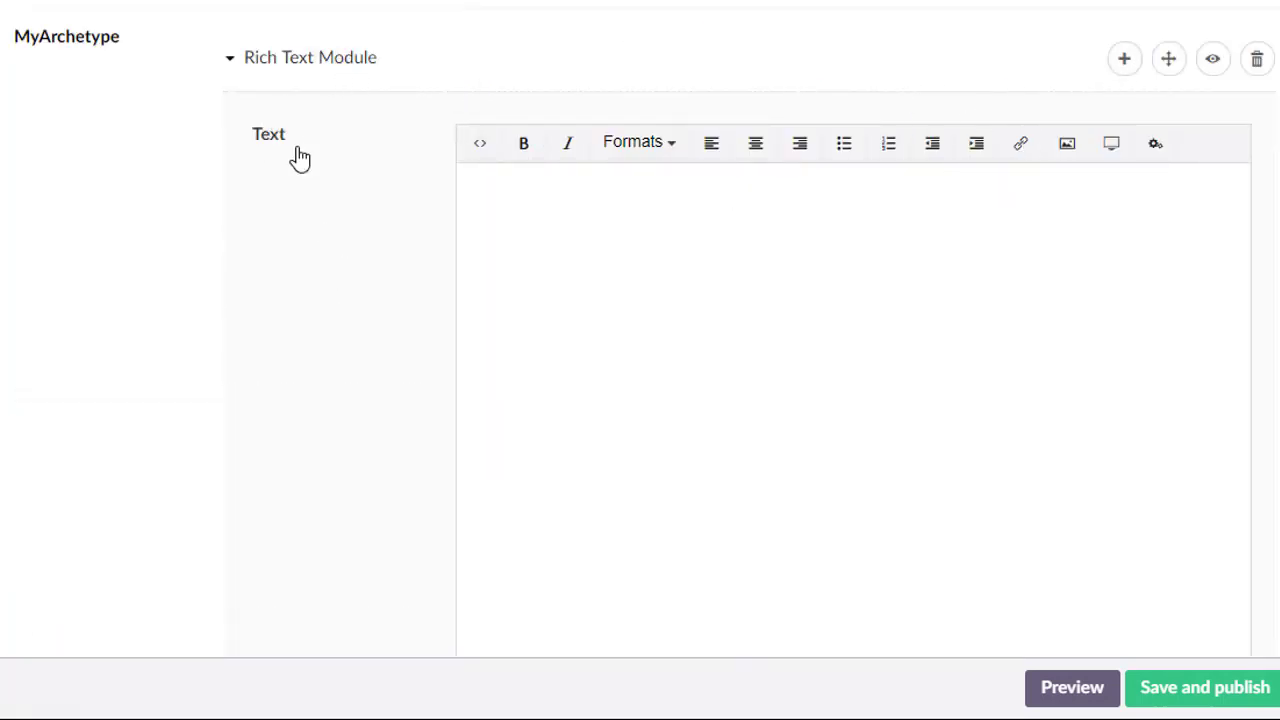
pyautogui.click(322, 60)
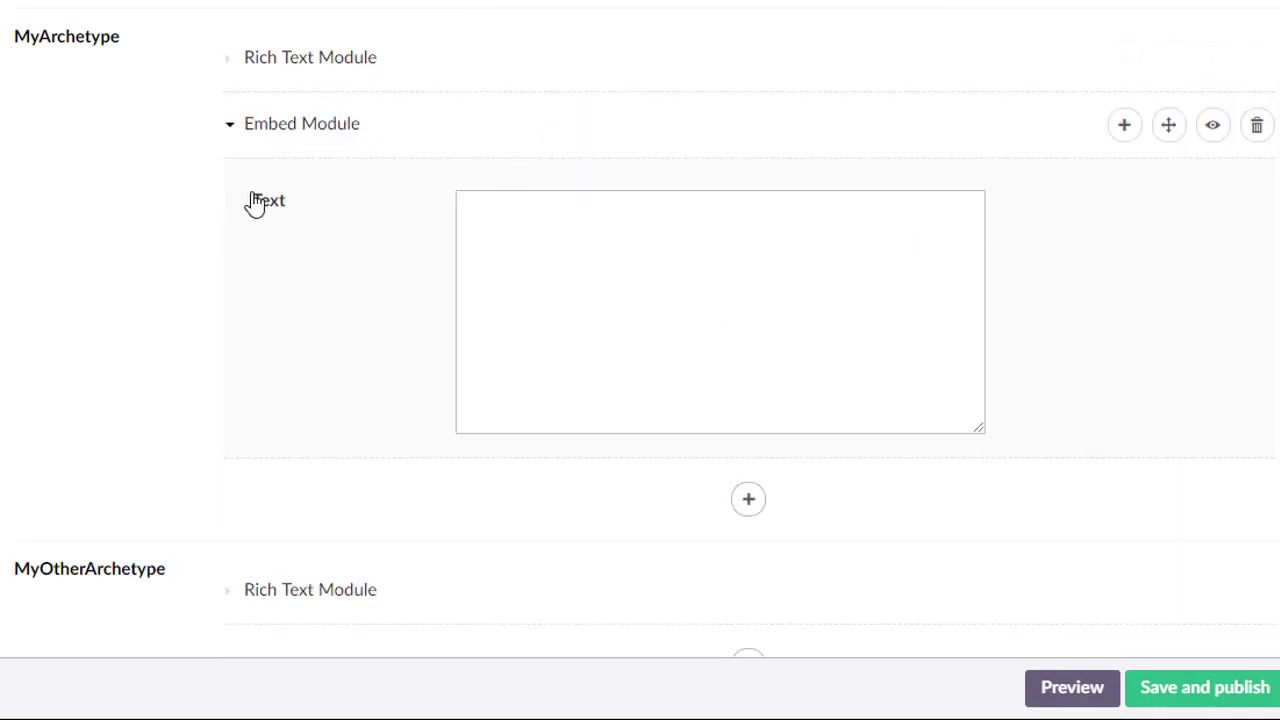
pyautogui.click(309, 136)
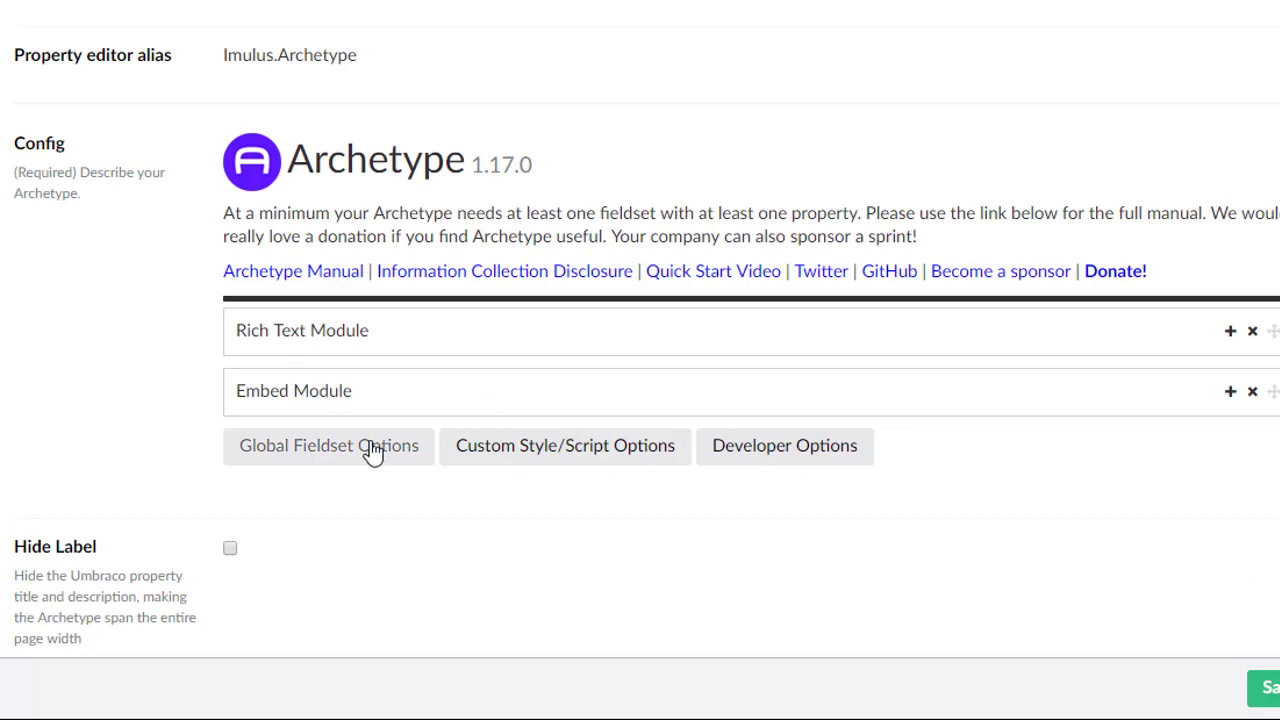
# - Assign the open book icon to the Rich Text Module fieldset and the overlapping frames icon to the Embed Module fieldset
pyautogui.click(404, 338)
pyautogui.scroll(-3, 400, 462)
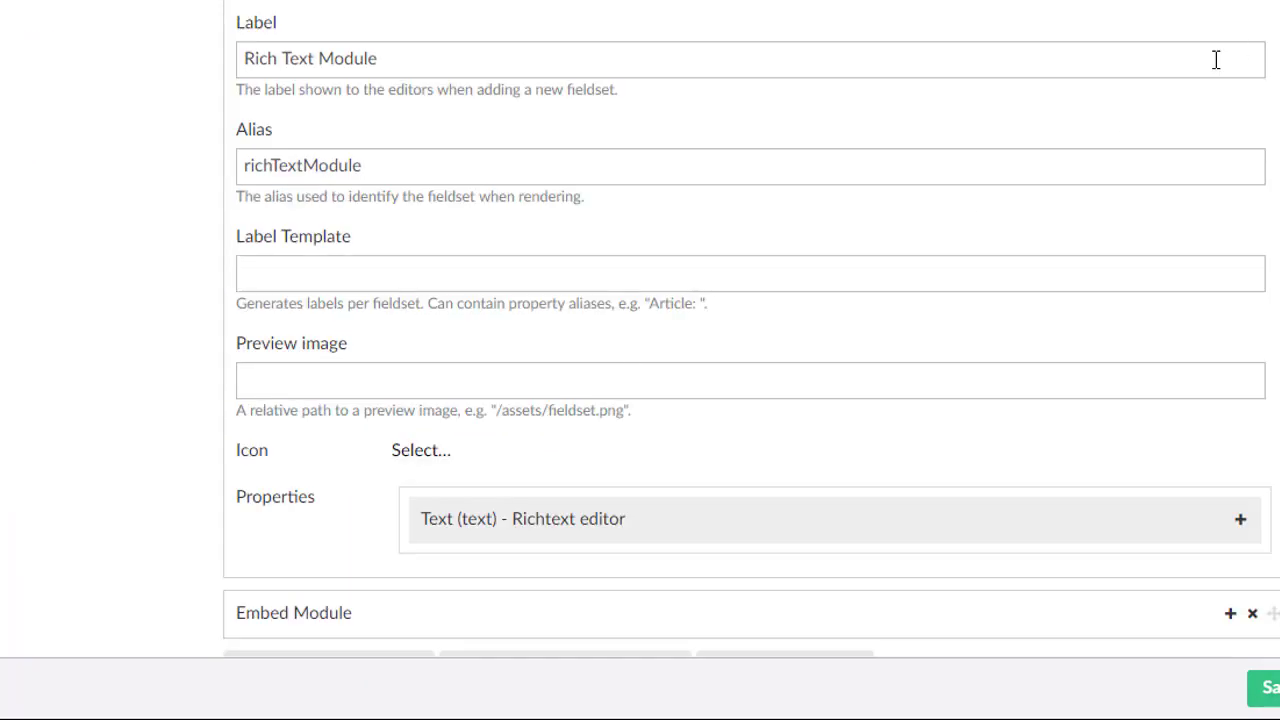
pyautogui.scroll(-2, 731, 257)
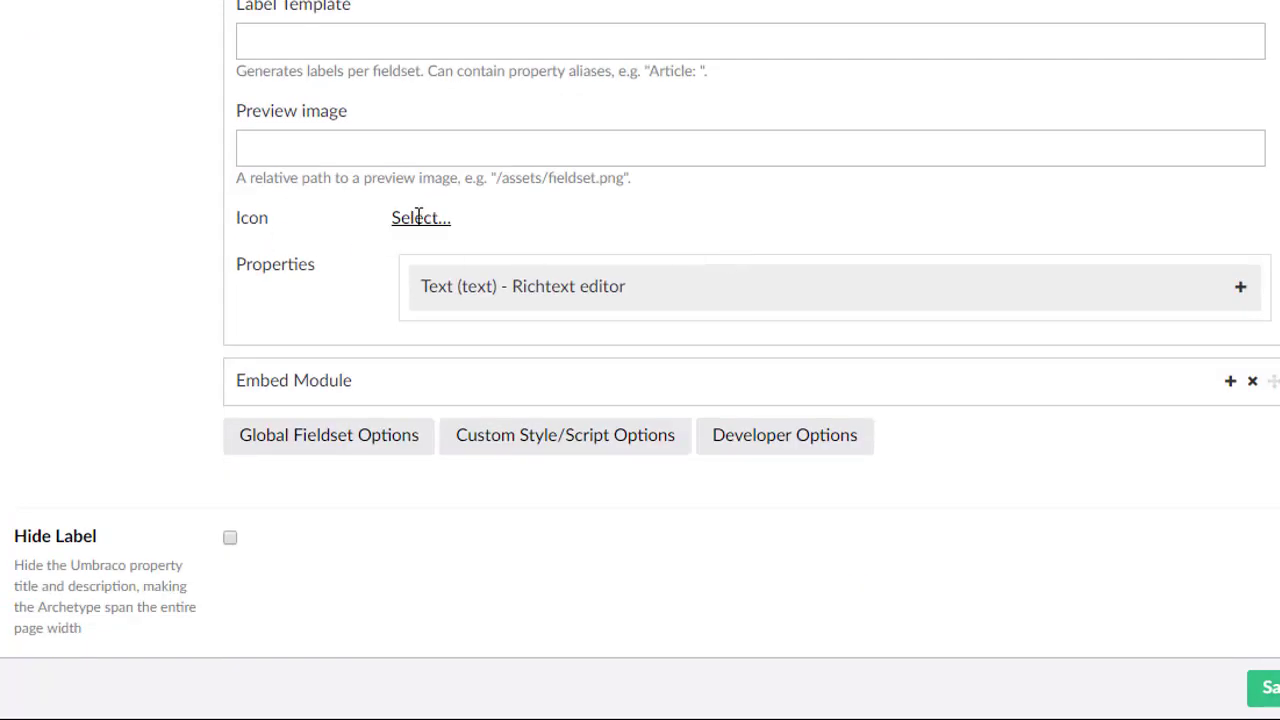
pyautogui.click(419, 217)
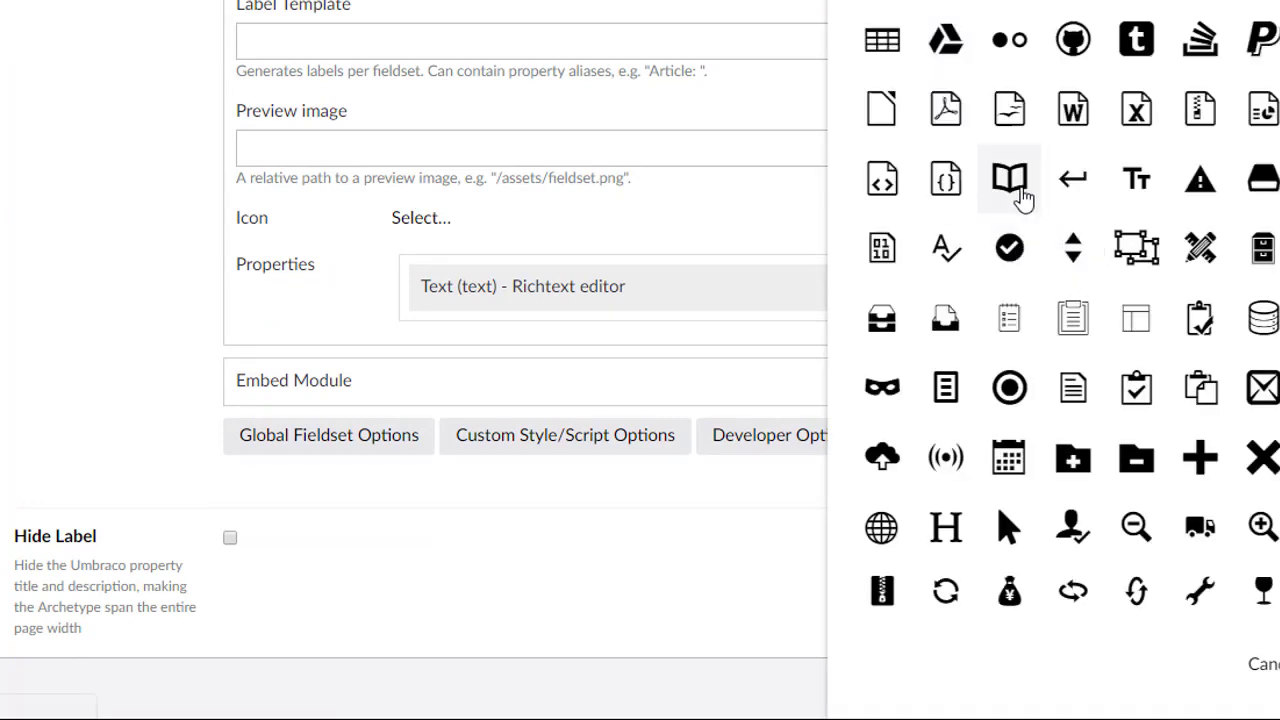
pyautogui.click(1012, 185)
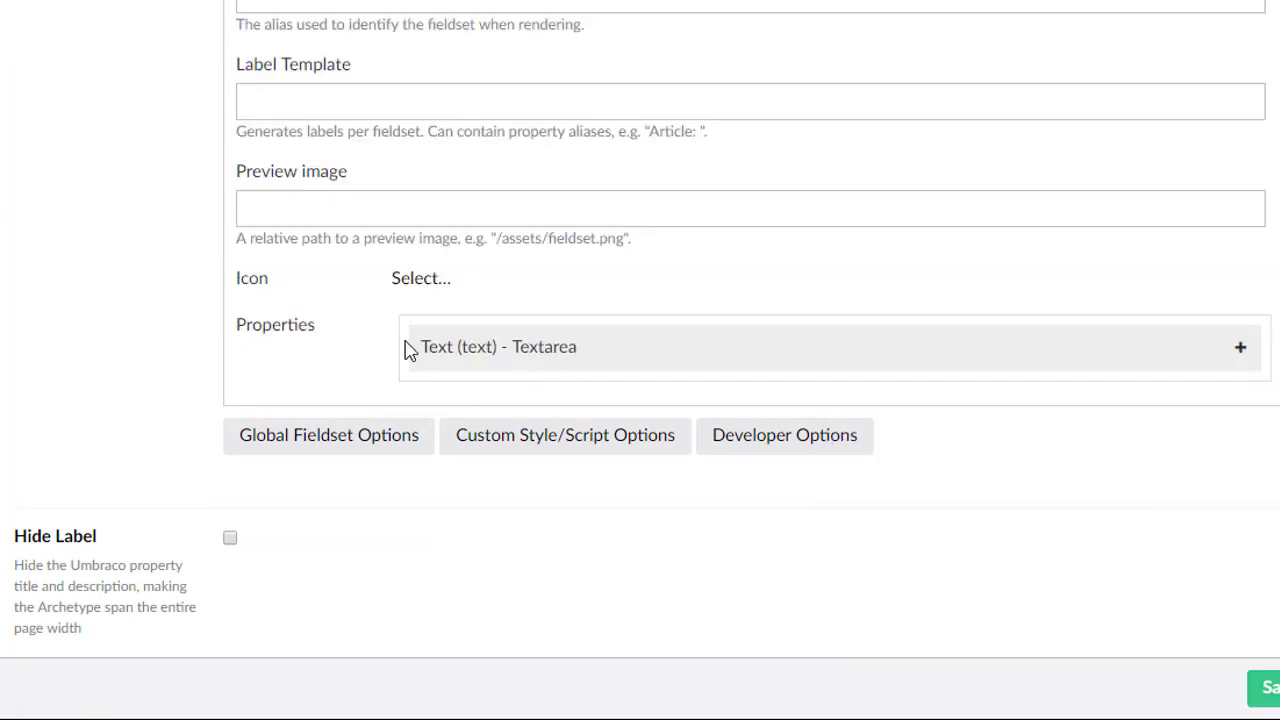
pyautogui.click(413, 277)
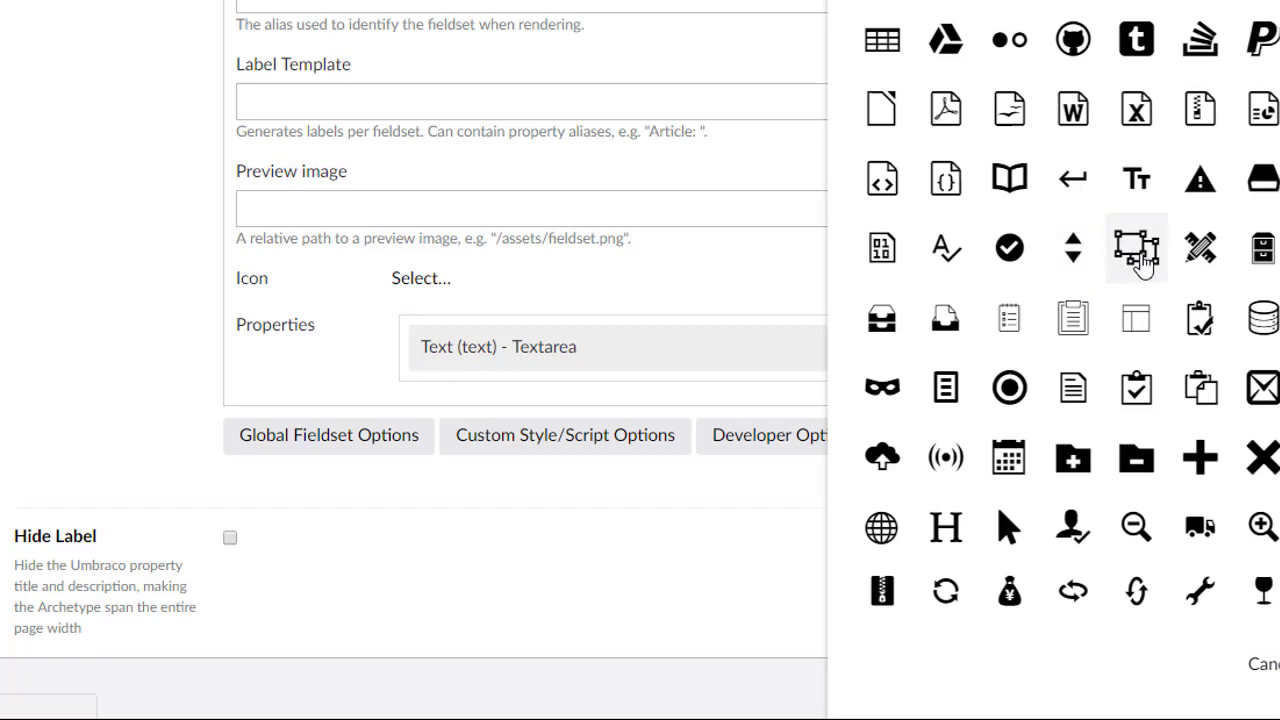
pyautogui.click(1134, 249)
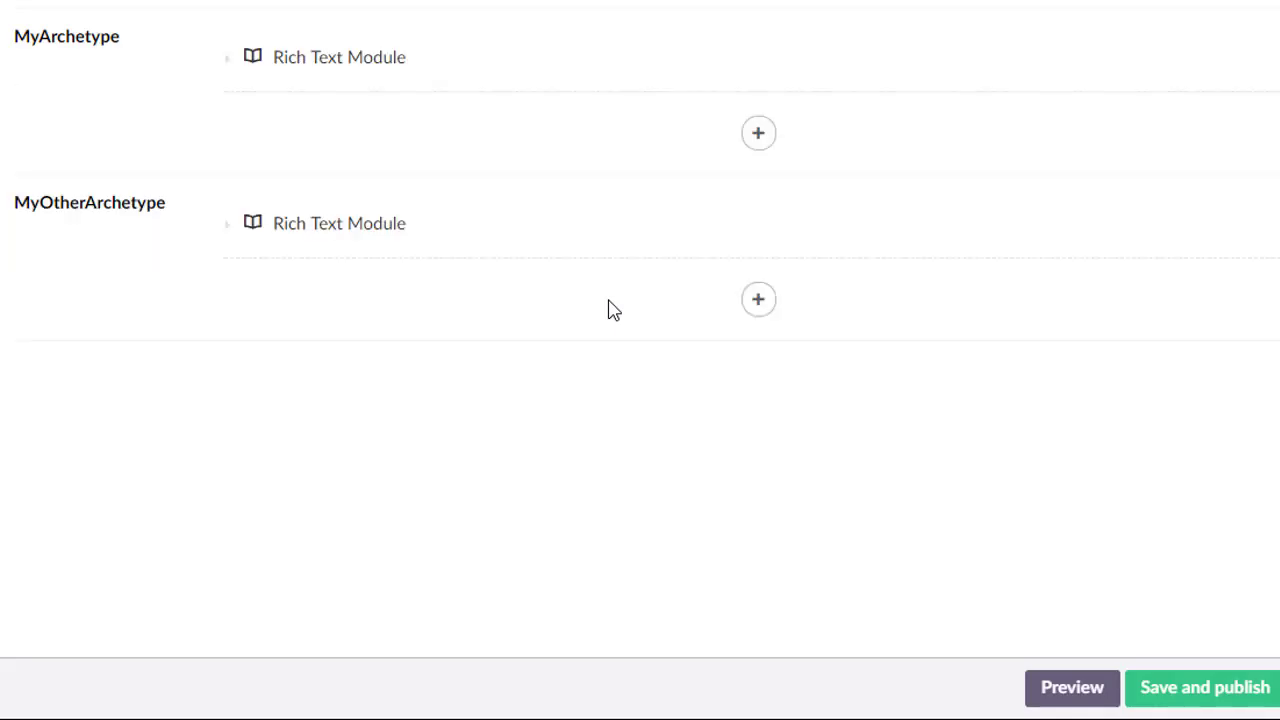
# - Add an Embed Module beneath the Rich Text Module in MyArchetype, collapse it, and save and publish Archetype Stuffs
pyautogui.moveTo(214, 43)
pyautogui.click(759, 133)
pyautogui.click(772, 80)
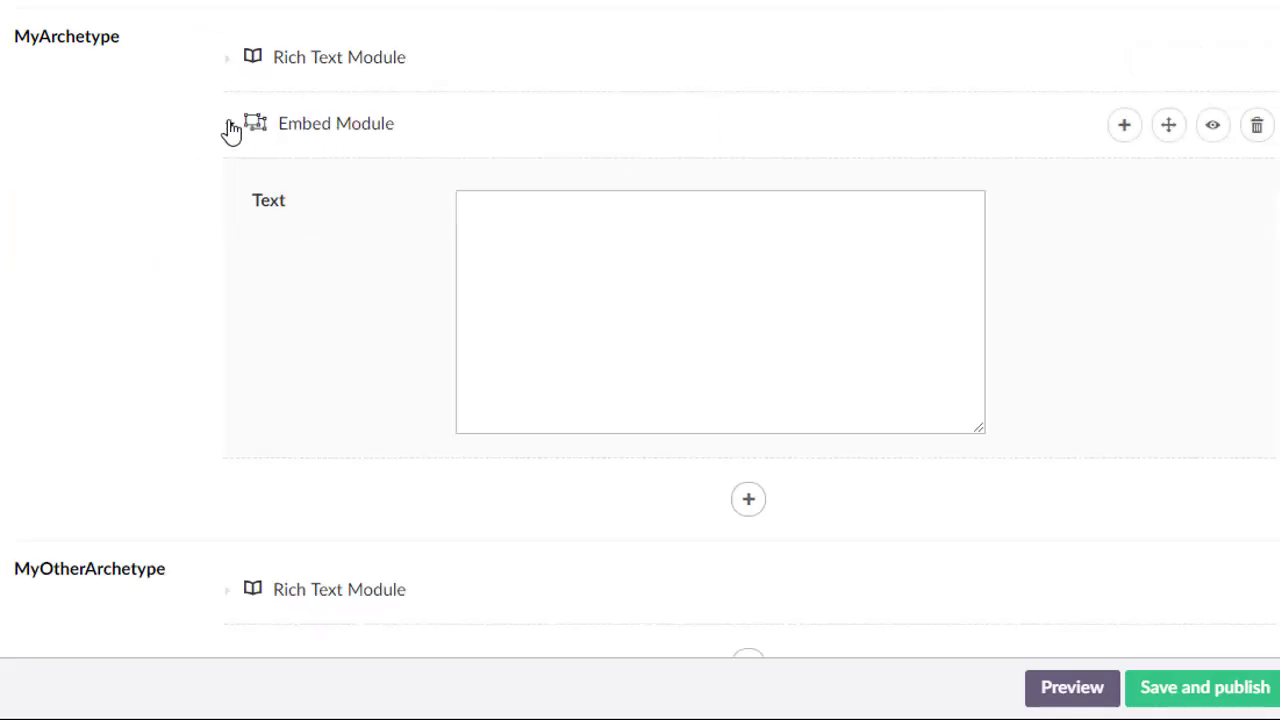
pyautogui.click(229, 127)
pyautogui.click(1255, 680)
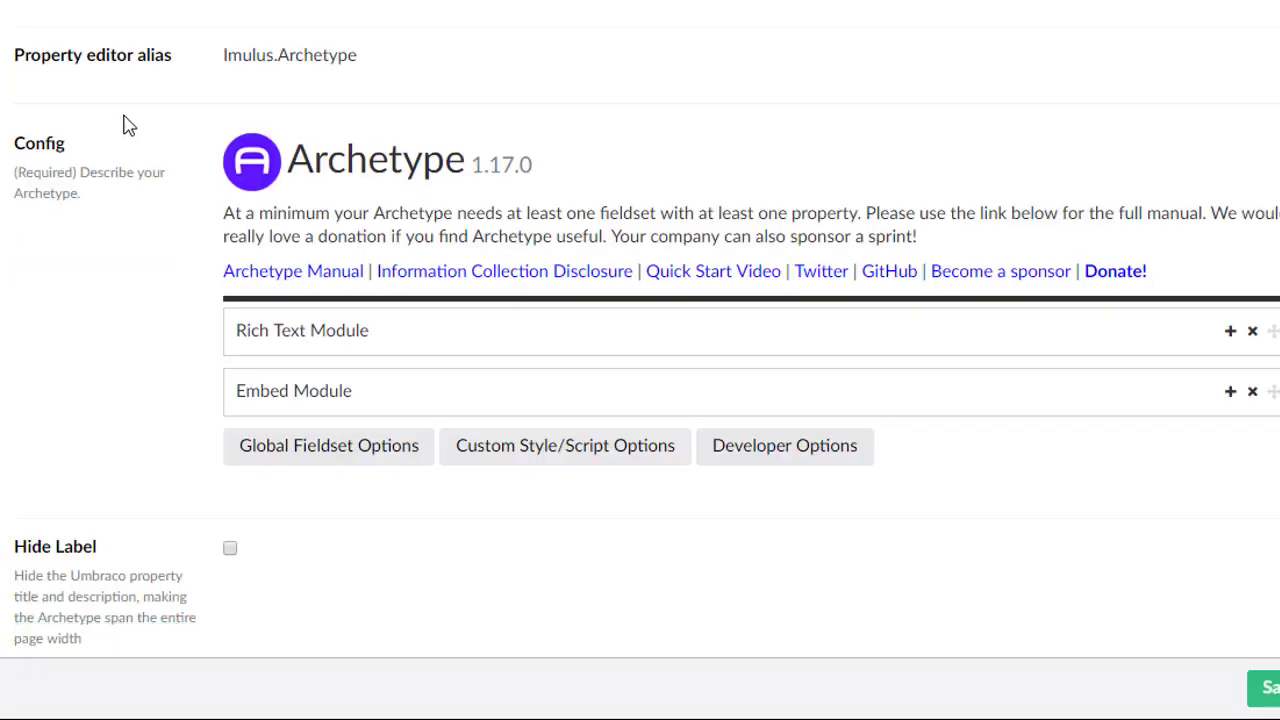
# - Create the fieldset groups Texty and Raw data in the global fieldset options and save the data type
pyautogui.click(368, 448)
pyautogui.scroll(-4, 1200, 450)
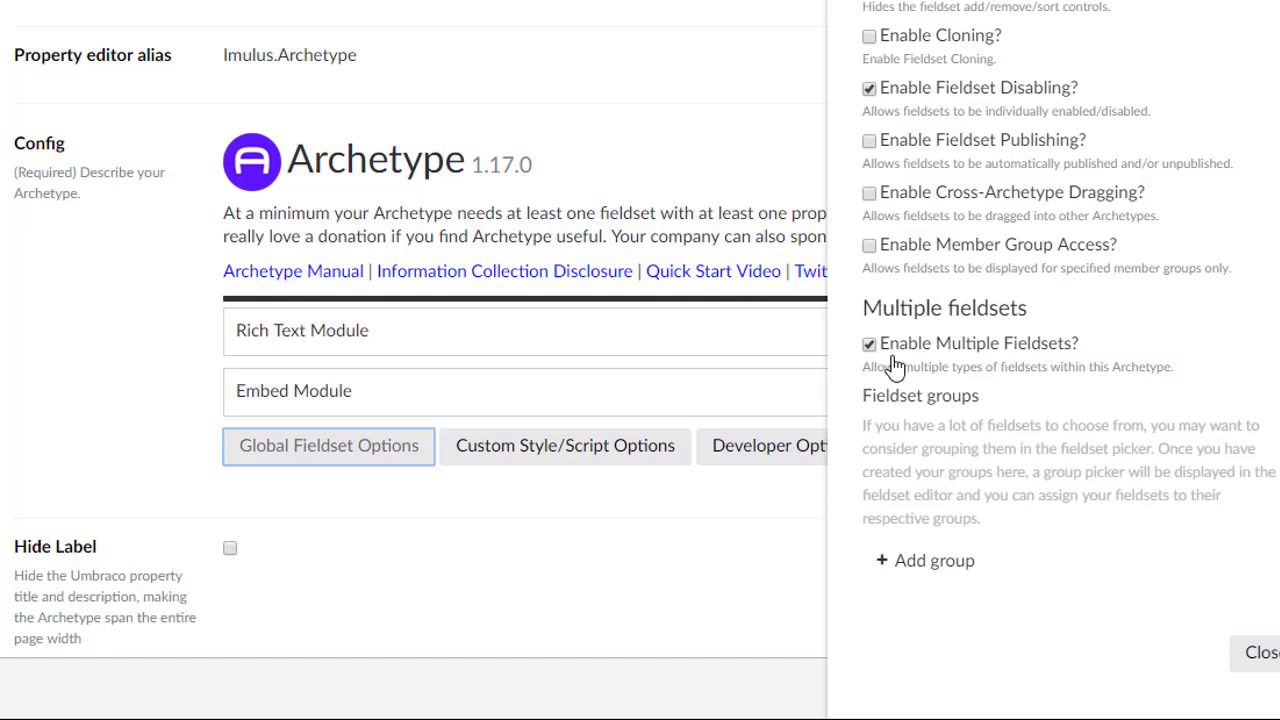
pyautogui.click(920, 570)
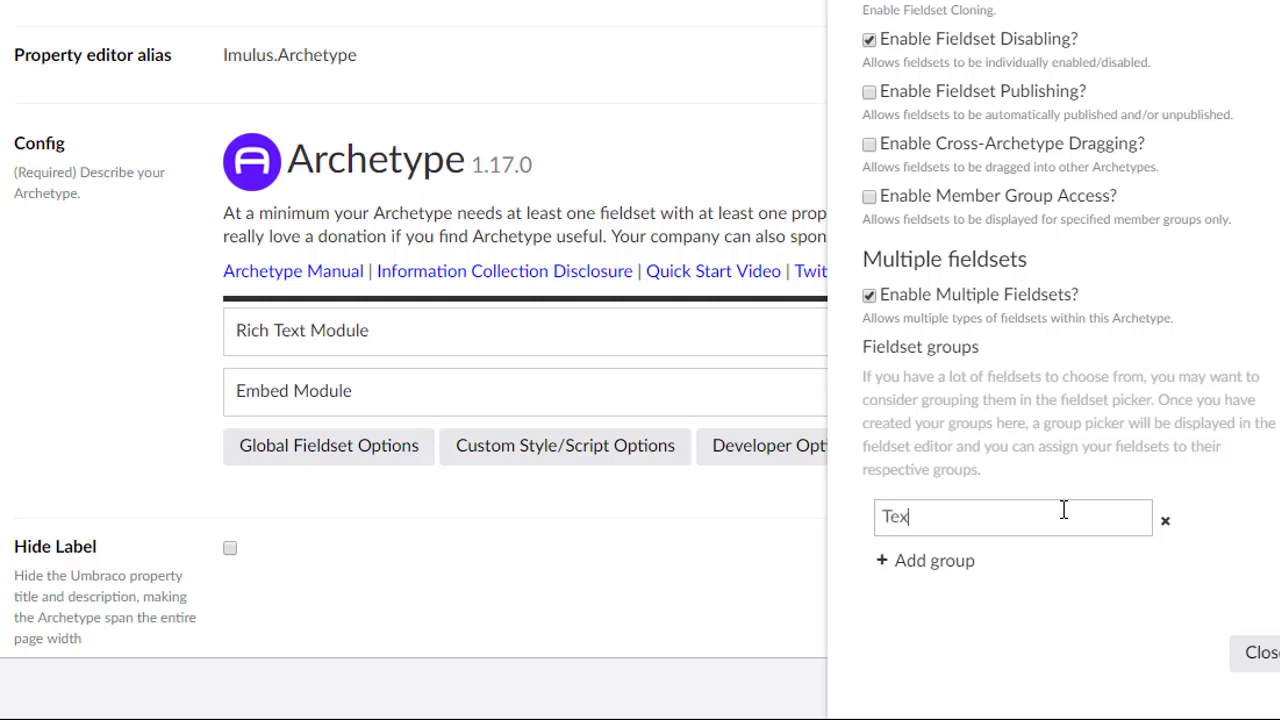
pyautogui.click(957, 560)
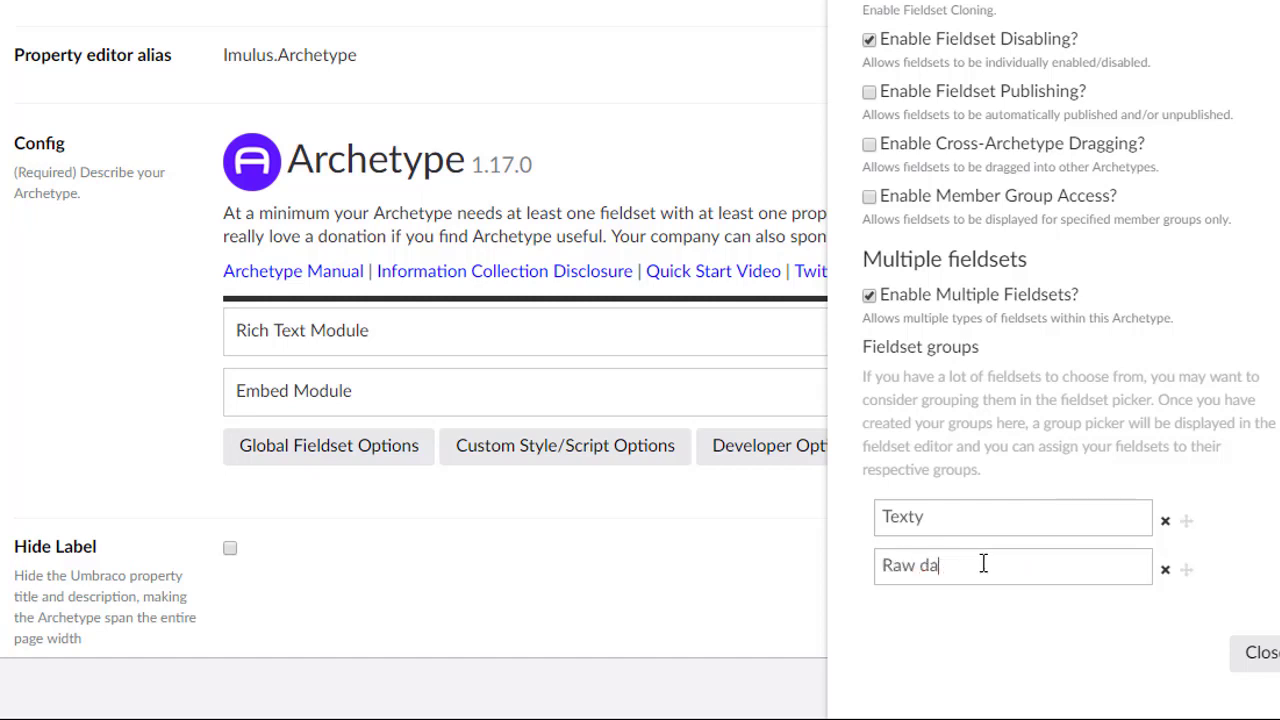
pyautogui.click(1260, 652)
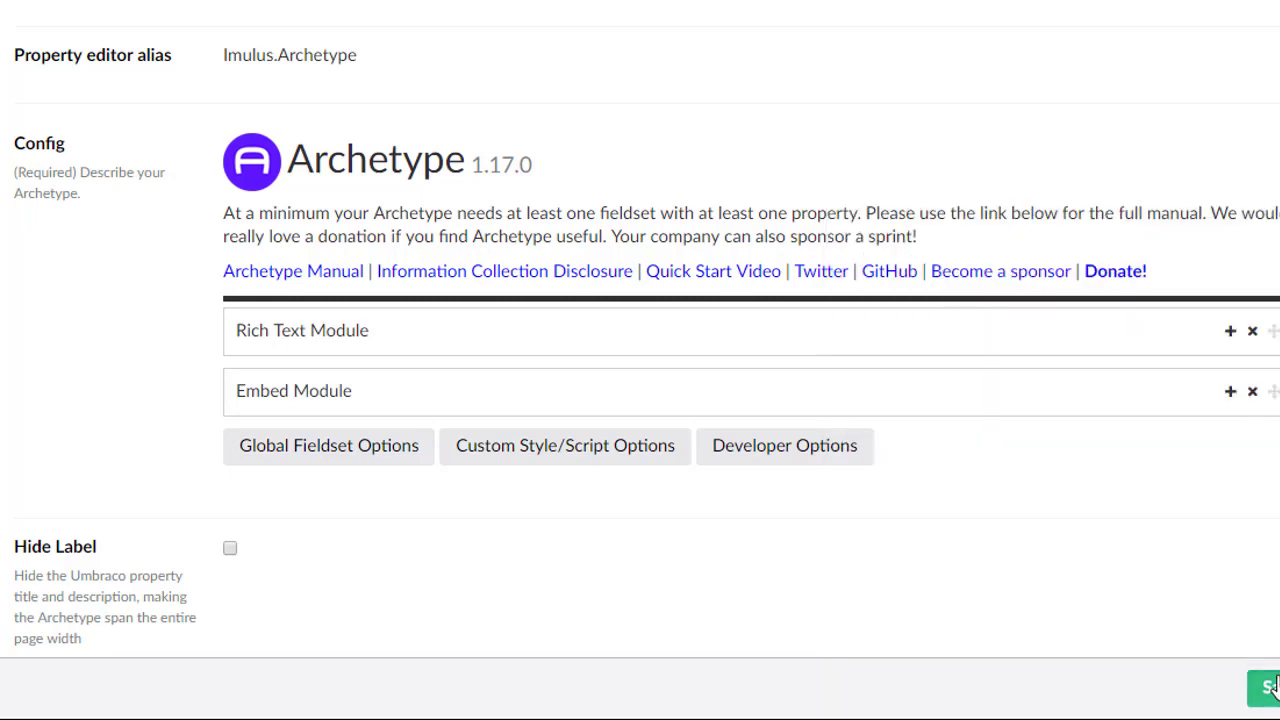
pyautogui.click(1268, 688)
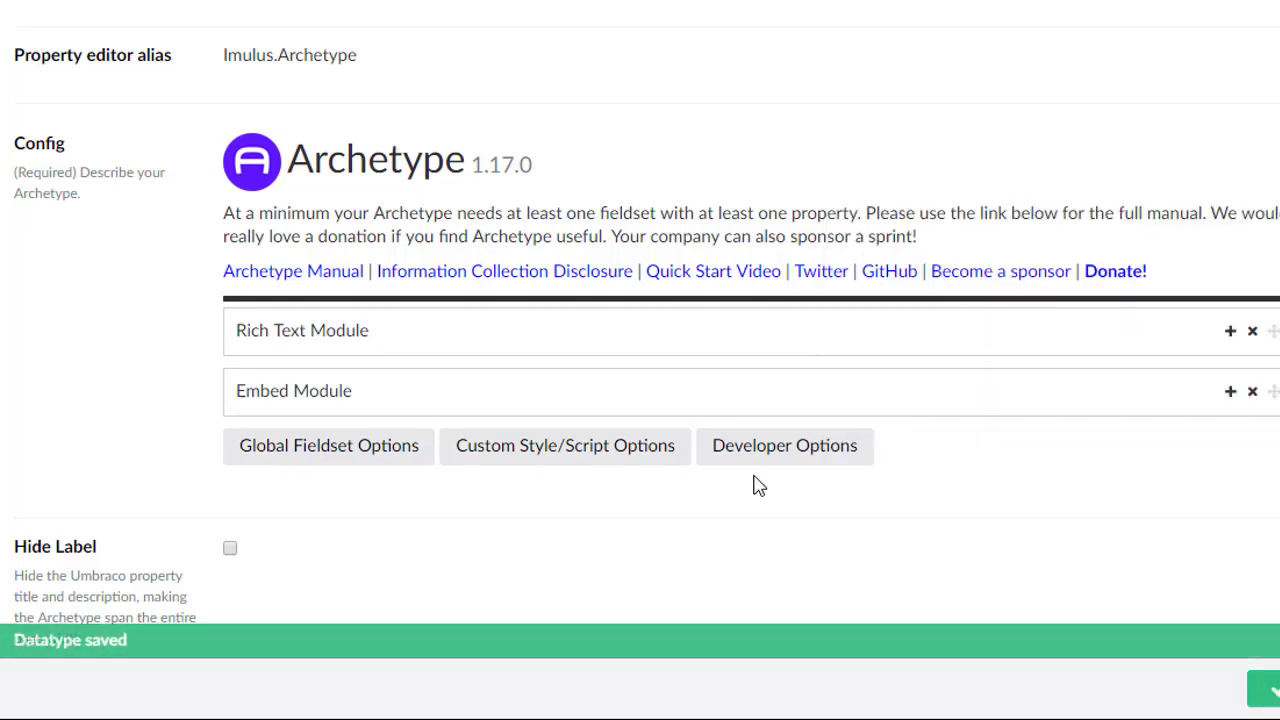
# - Assign the Rich Text Module to the Texty group and the Embed Module to the Raw data group, and save the data type
pyautogui.click(391, 351)
pyautogui.scroll(-5, 514, 350)
pyautogui.click(420, 147)
pyautogui.click(463, 185)
pyautogui.scroll(-3, 400, 350)
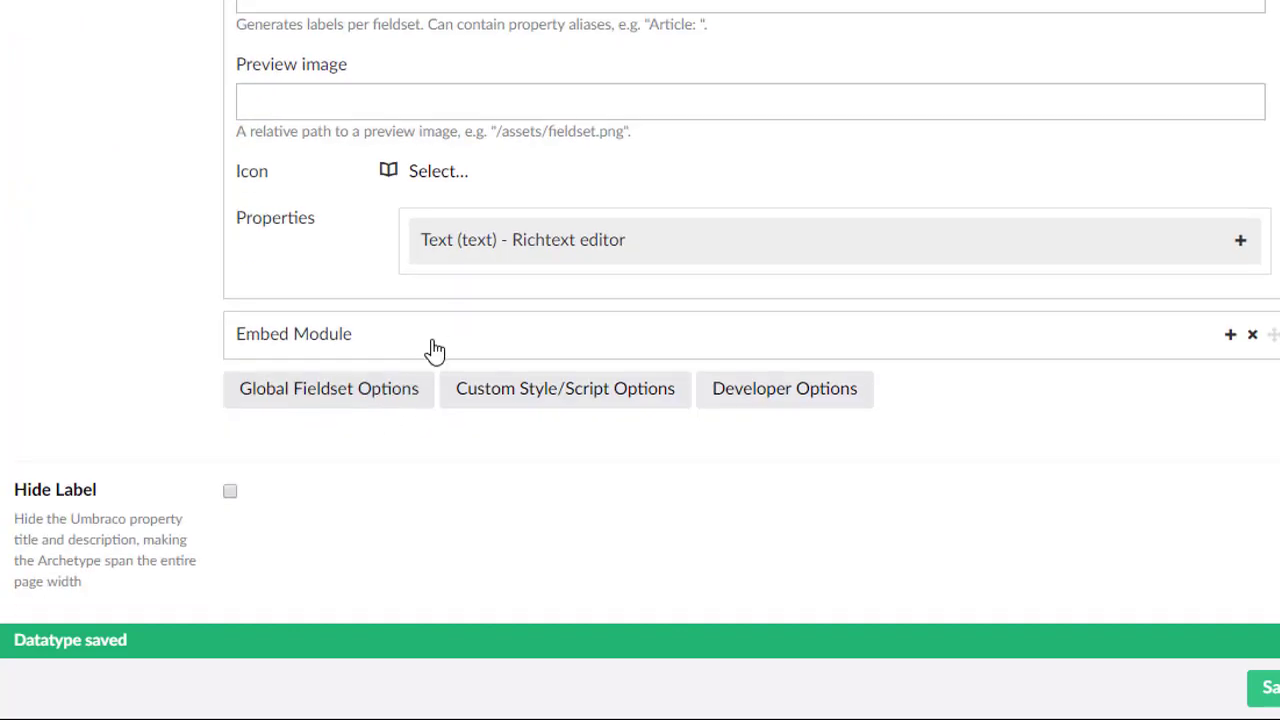
pyautogui.click(433, 338)
pyautogui.scroll(1, 455, 168)
pyautogui.click(457, 92)
pyautogui.click(486, 162)
pyautogui.hotkey('ctrl', 's')
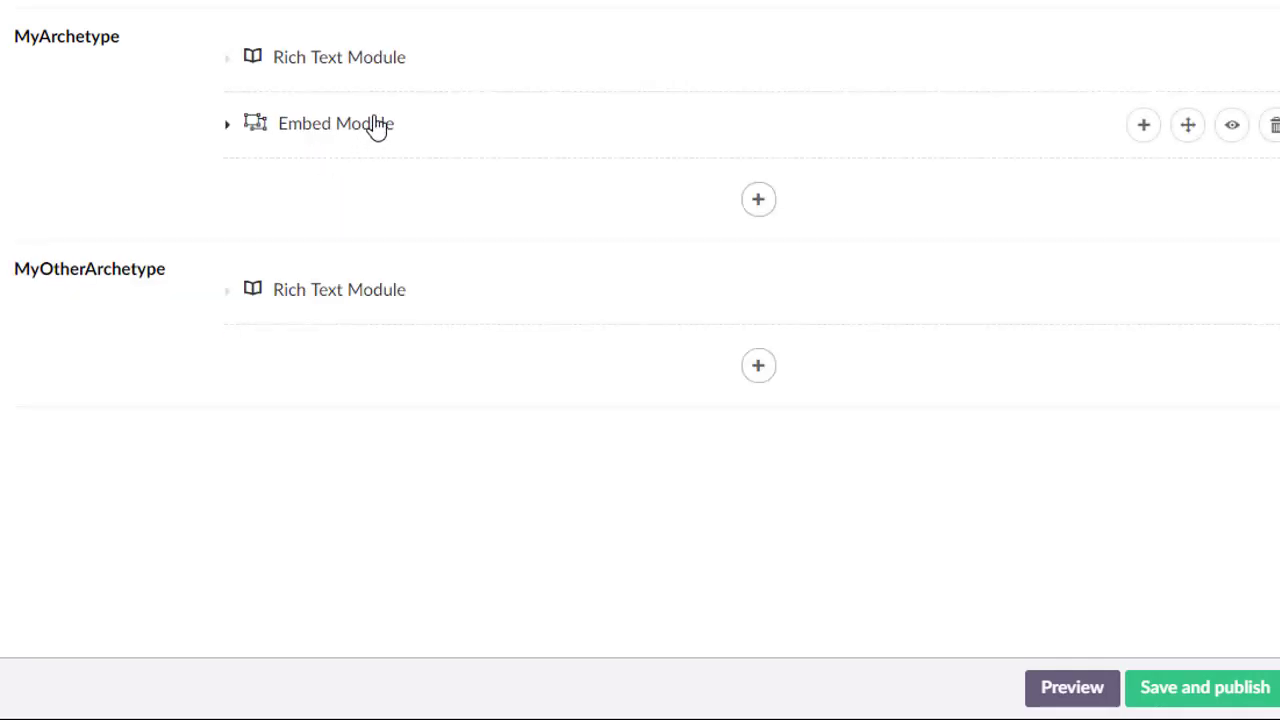
# - Expand MyArchetype's Embed Module and view the Texty and Raw data groups in the fieldset picker without adding an item
pyautogui.click(376, 125)
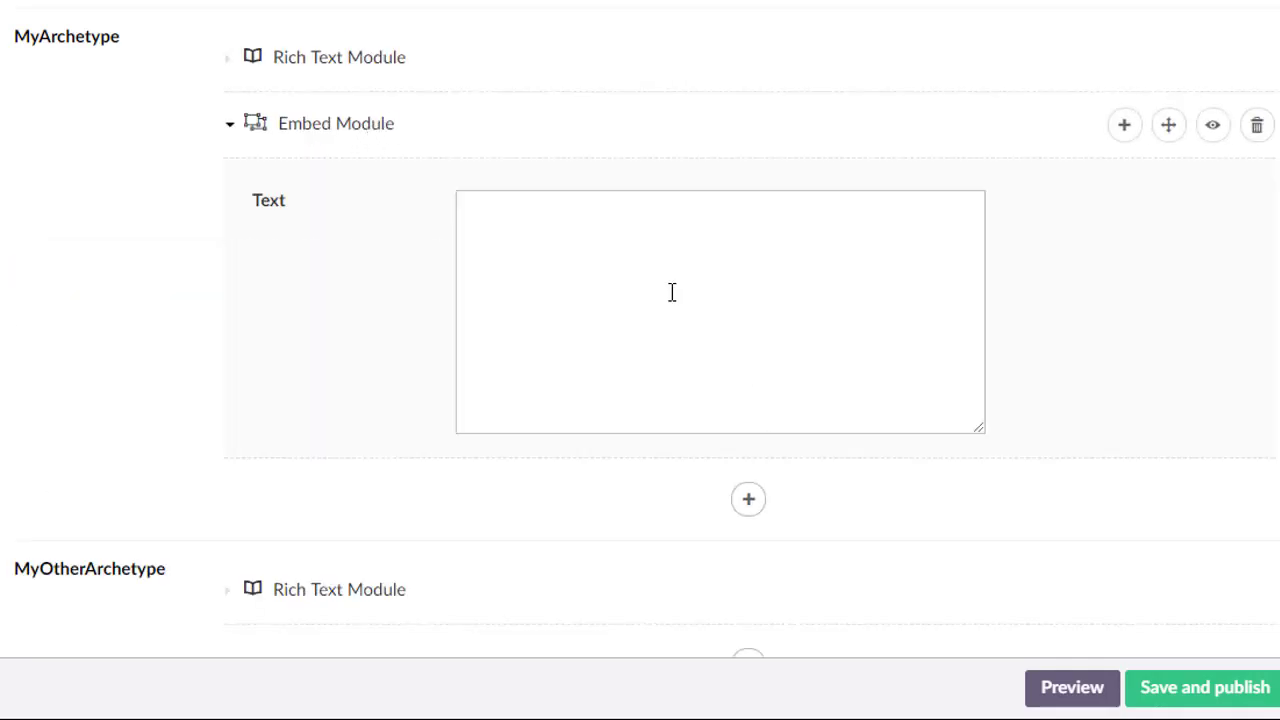
pyautogui.click(1125, 127)
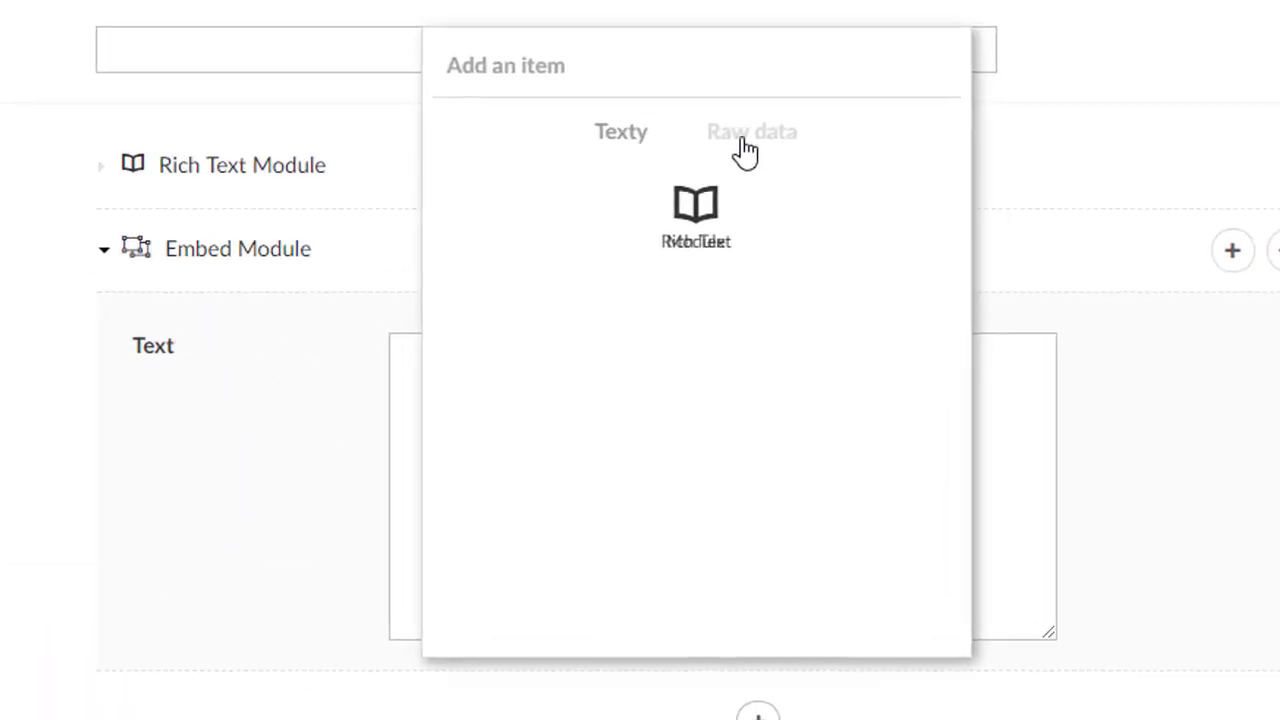
pyautogui.click(748, 93)
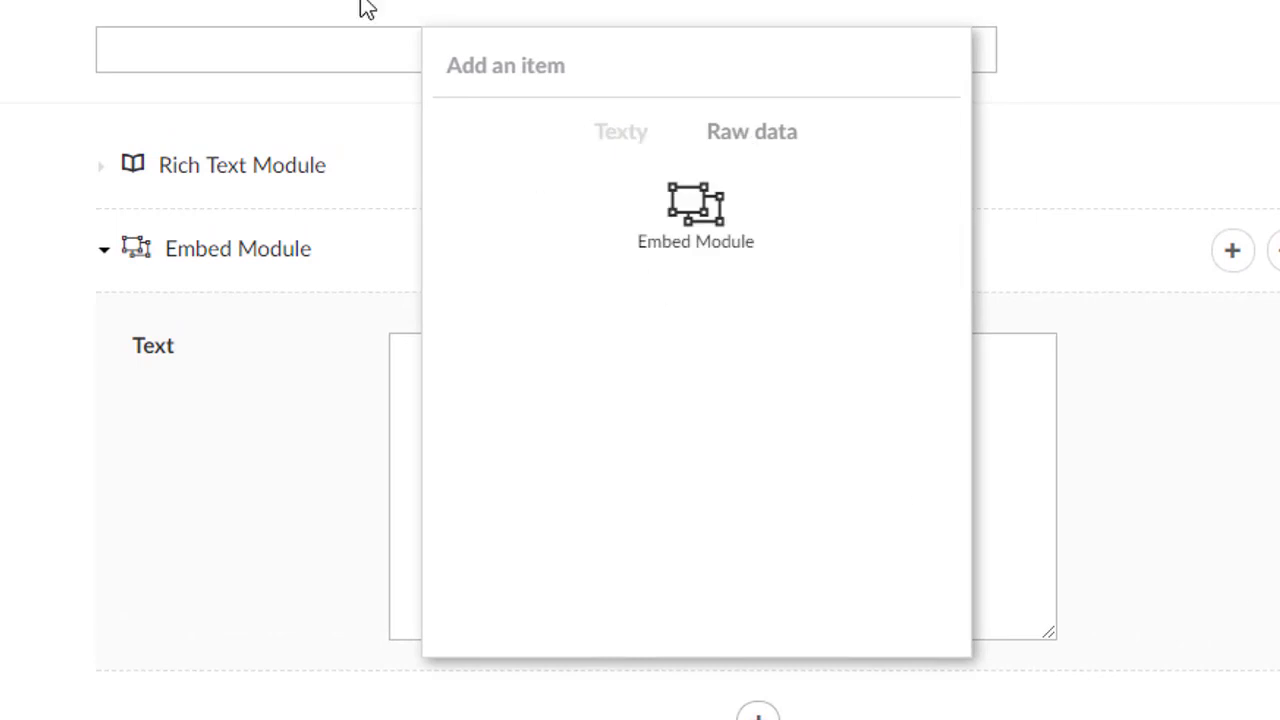
pyautogui.click(958, 185)
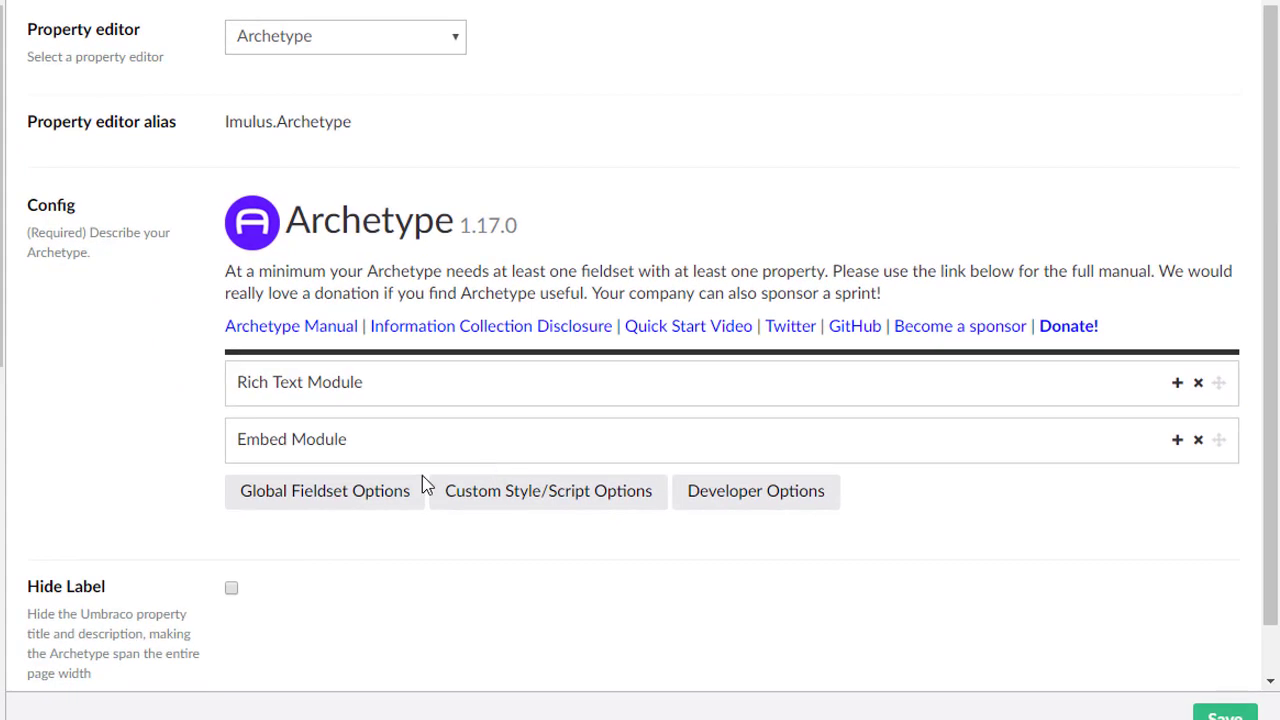
# - Review the Global Fieldset Options and the Custom Style/Script Options of Archetype: Advanced without changing anything
pyautogui.click(334, 489)
pyautogui.scroll(-5, 1100, 540)
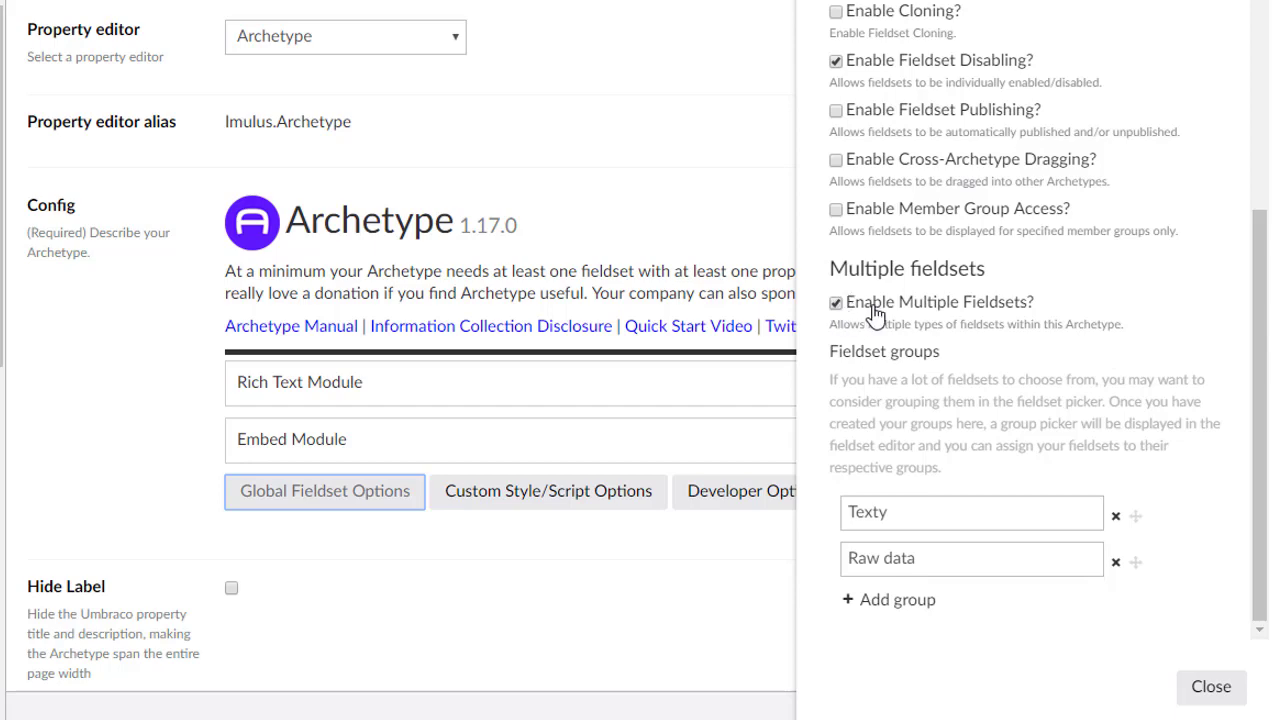
pyautogui.scroll(3, 1034, 451)
pyautogui.scroll(2, 971, 446)
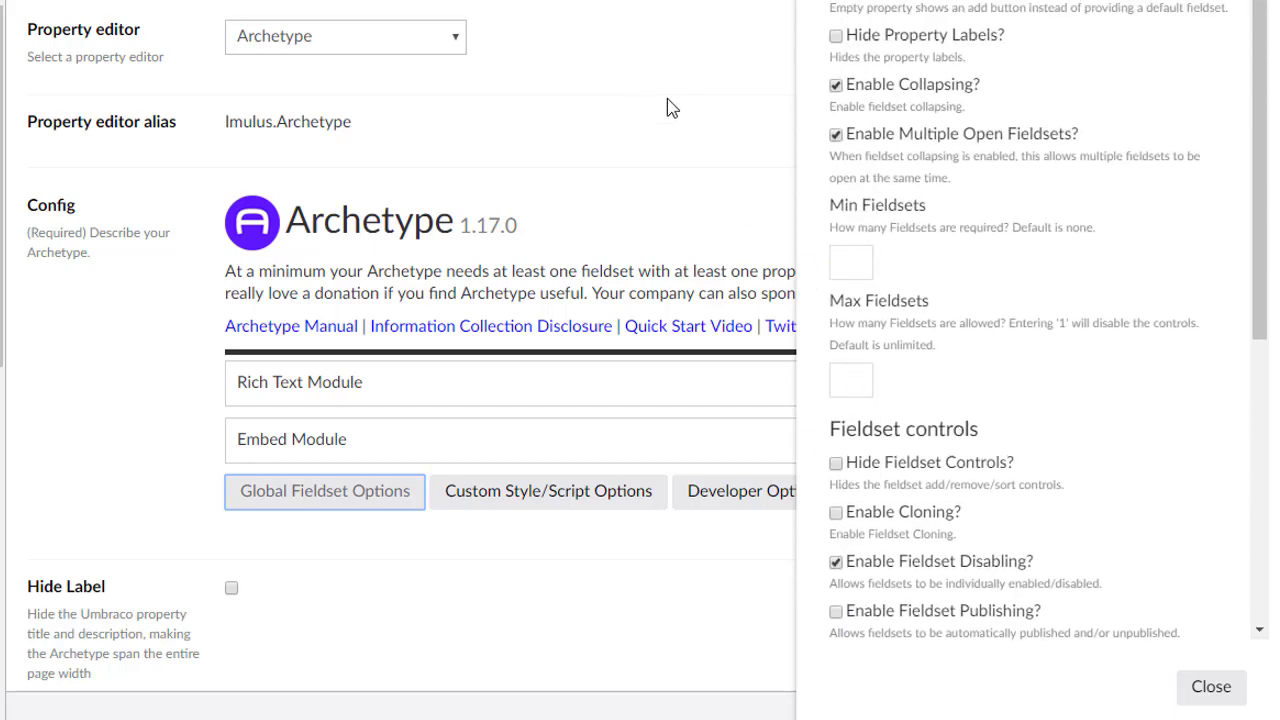
pyautogui.click(1209, 685)
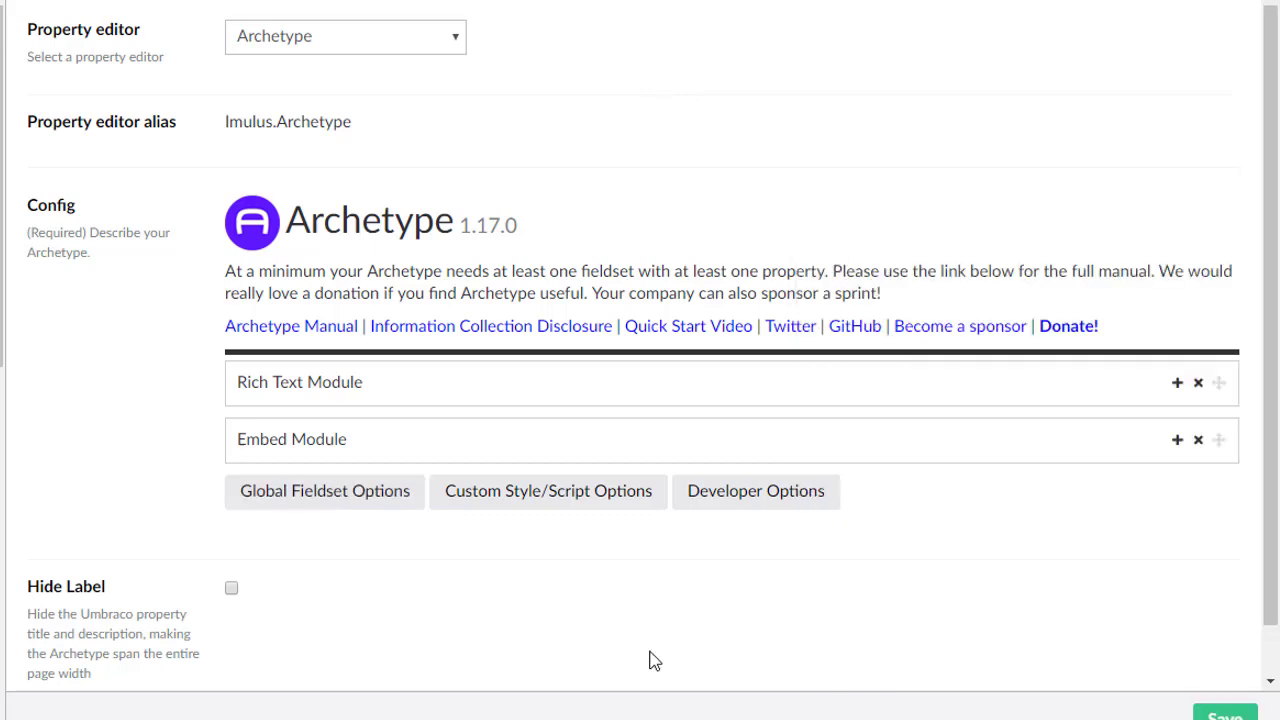
pyautogui.click(526, 506)
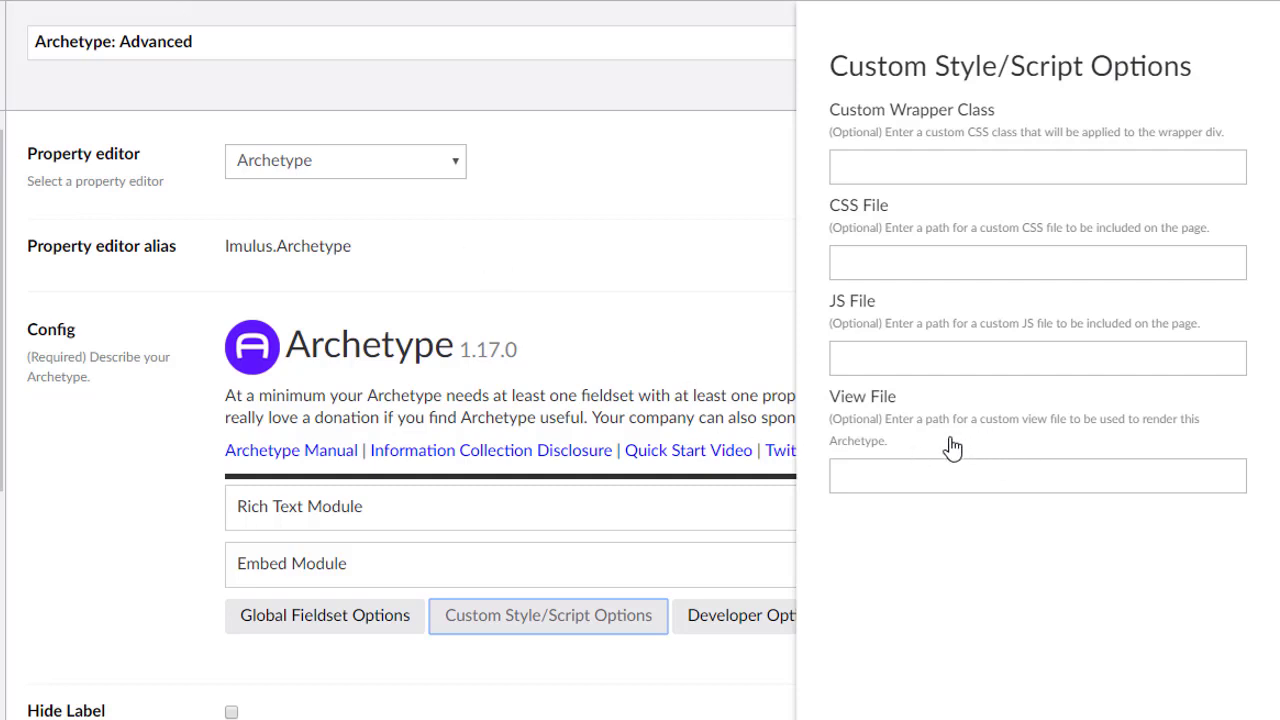
pyautogui.press('Escape')
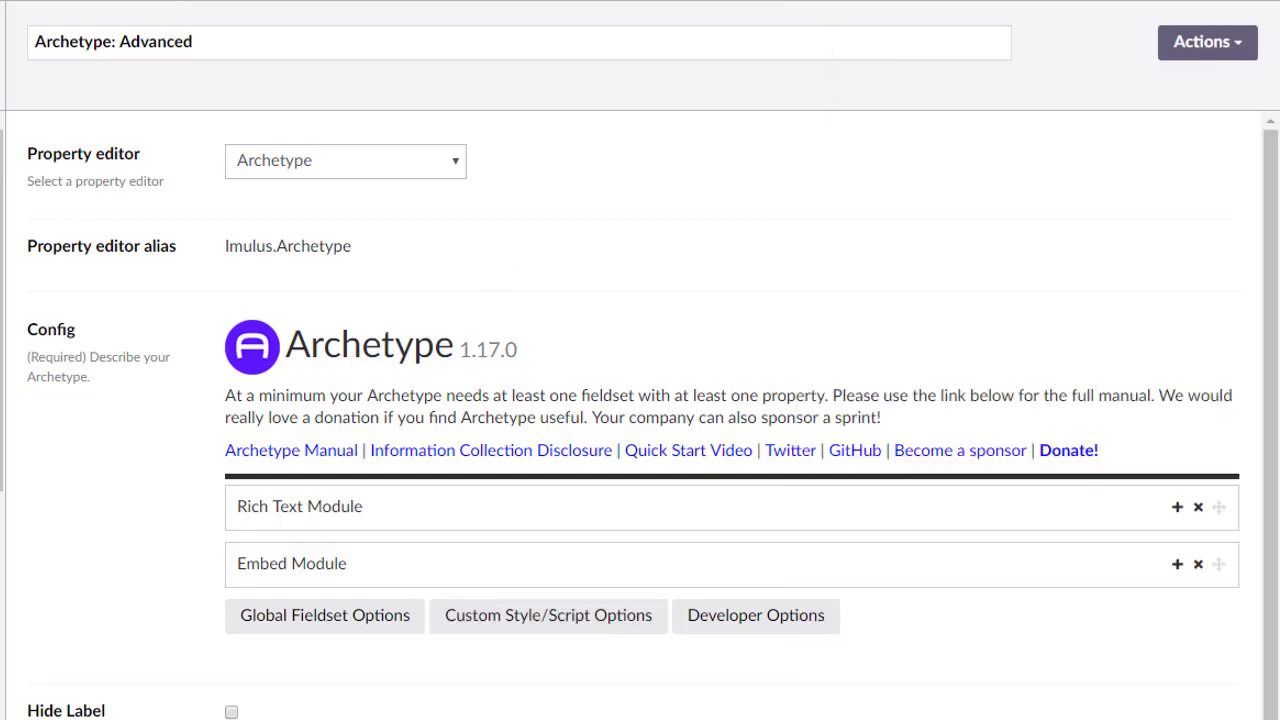
# - Turn on Developer Mode for Archetype: Advanced and reload the Archetype Stuffs page
pyautogui.click(704, 618)
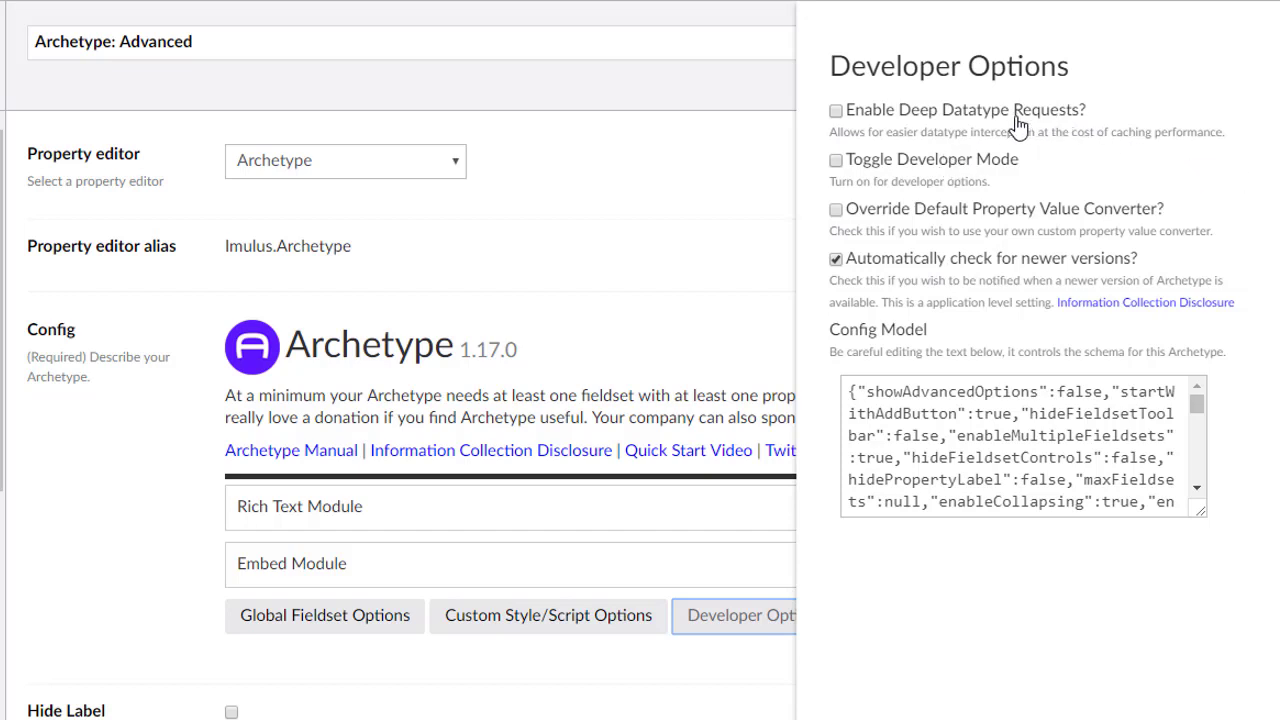
pyautogui.click(960, 170)
pyautogui.press('Escape')
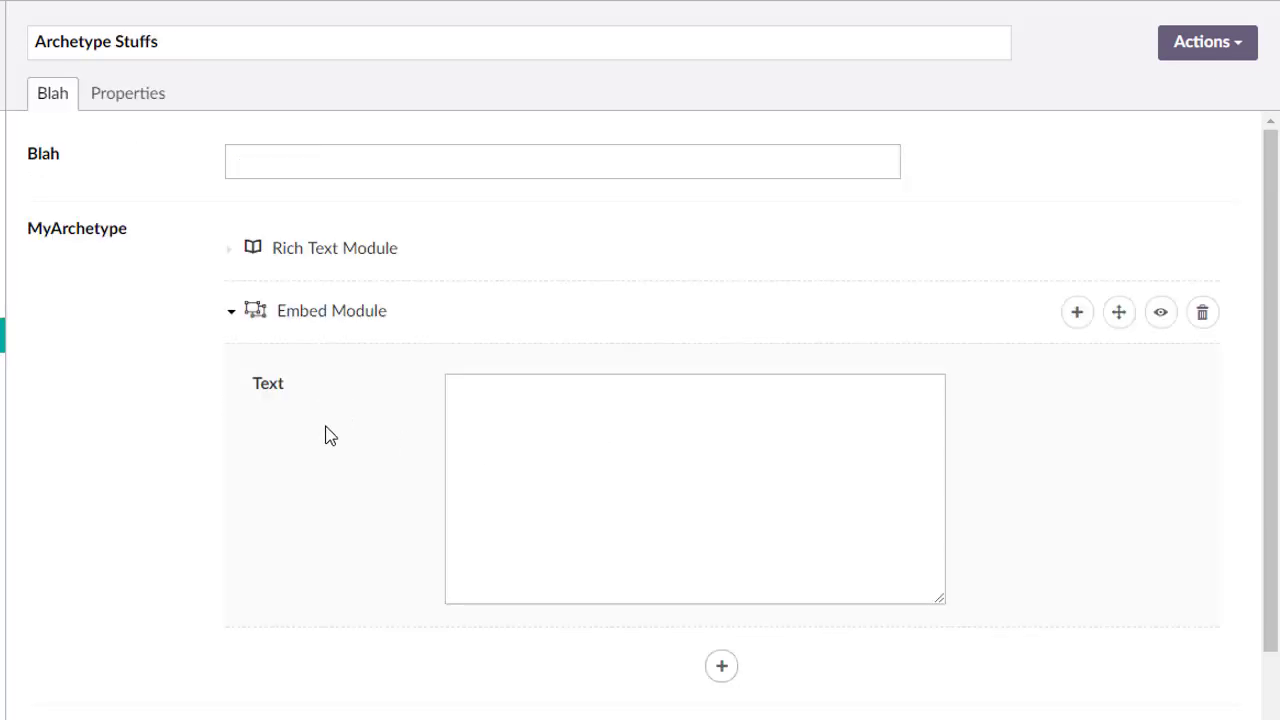
pyautogui.press('F5')
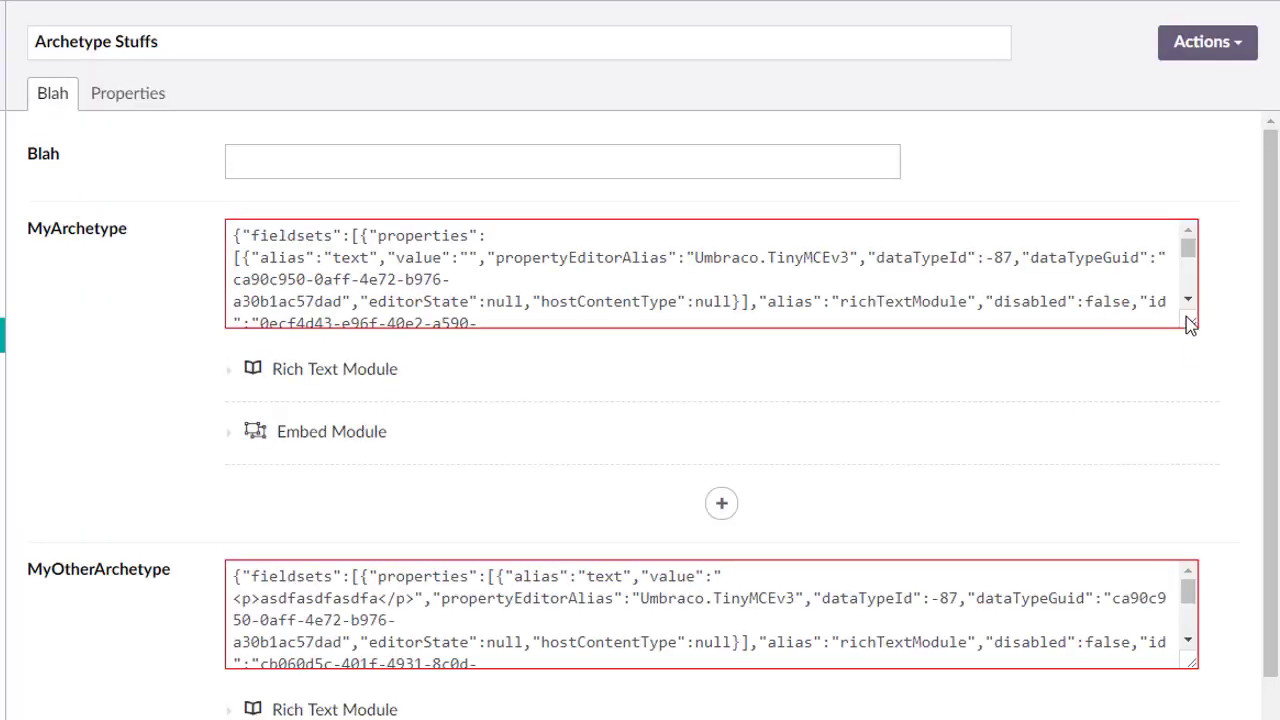
# - Enlarge MyArchetype's JSON box and examine the stored fieldset properties from beginning to end
pyautogui.moveTo(1190, 323); pyautogui.dragTo(1210, 540)
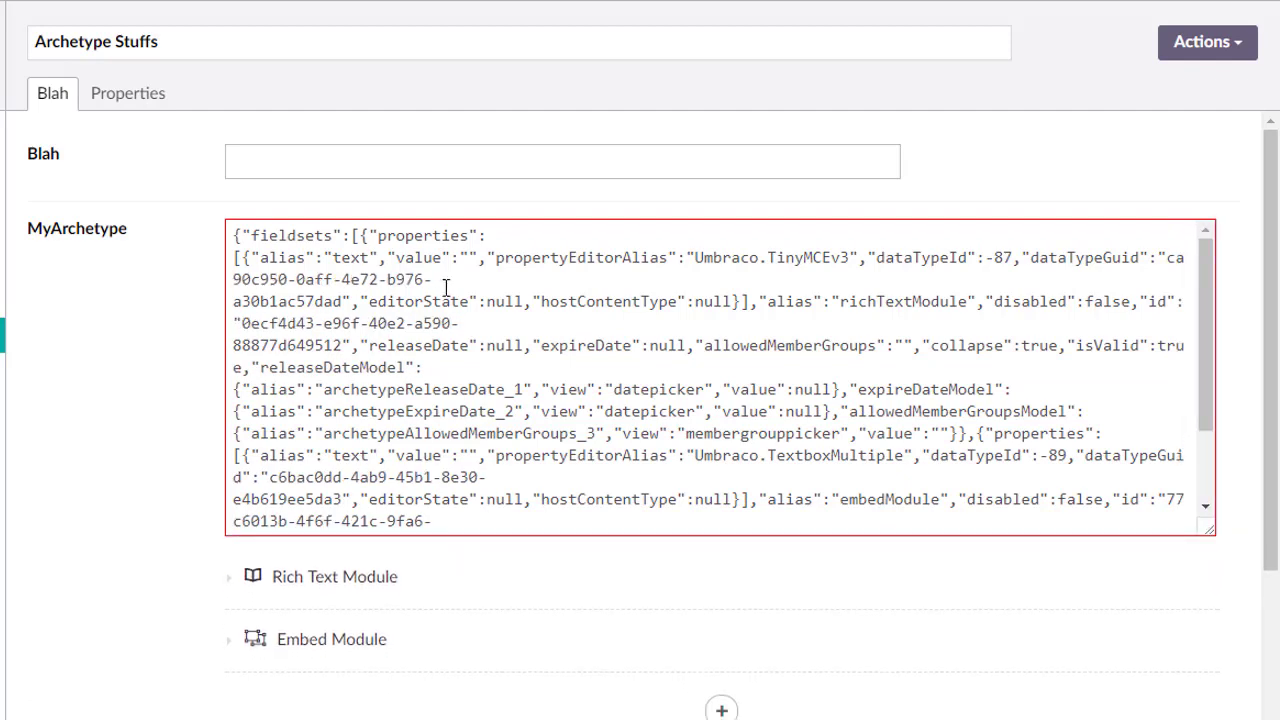
pyautogui.scroll(-2, 500, 310)
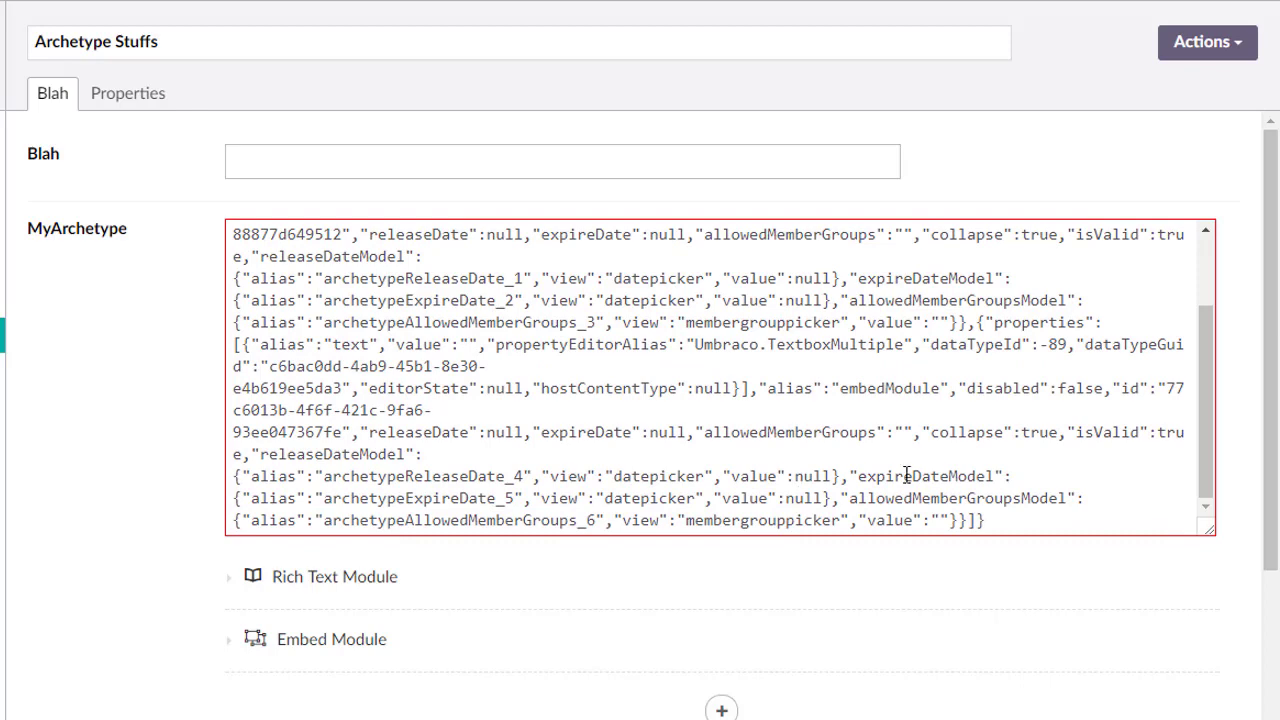
pyautogui.scroll(3, 401, 417)
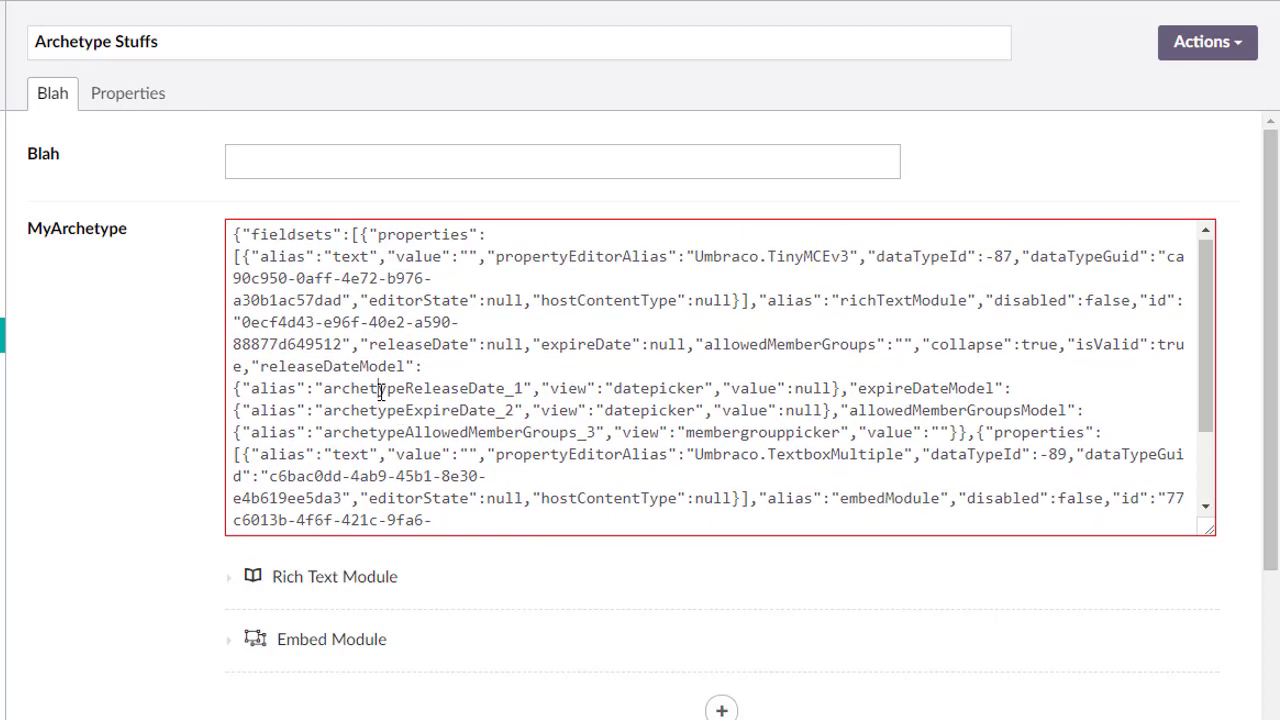
pyautogui.click(381, 390)
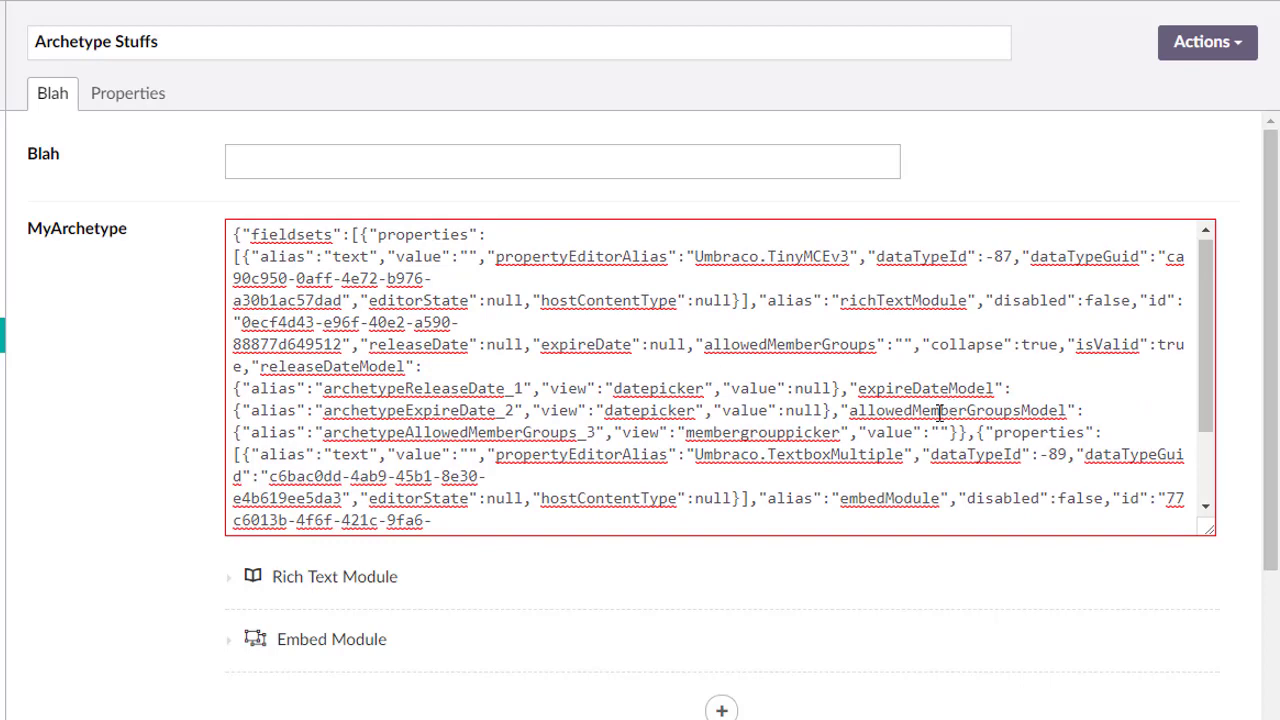
pyautogui.scroll(-2, 931, 418)
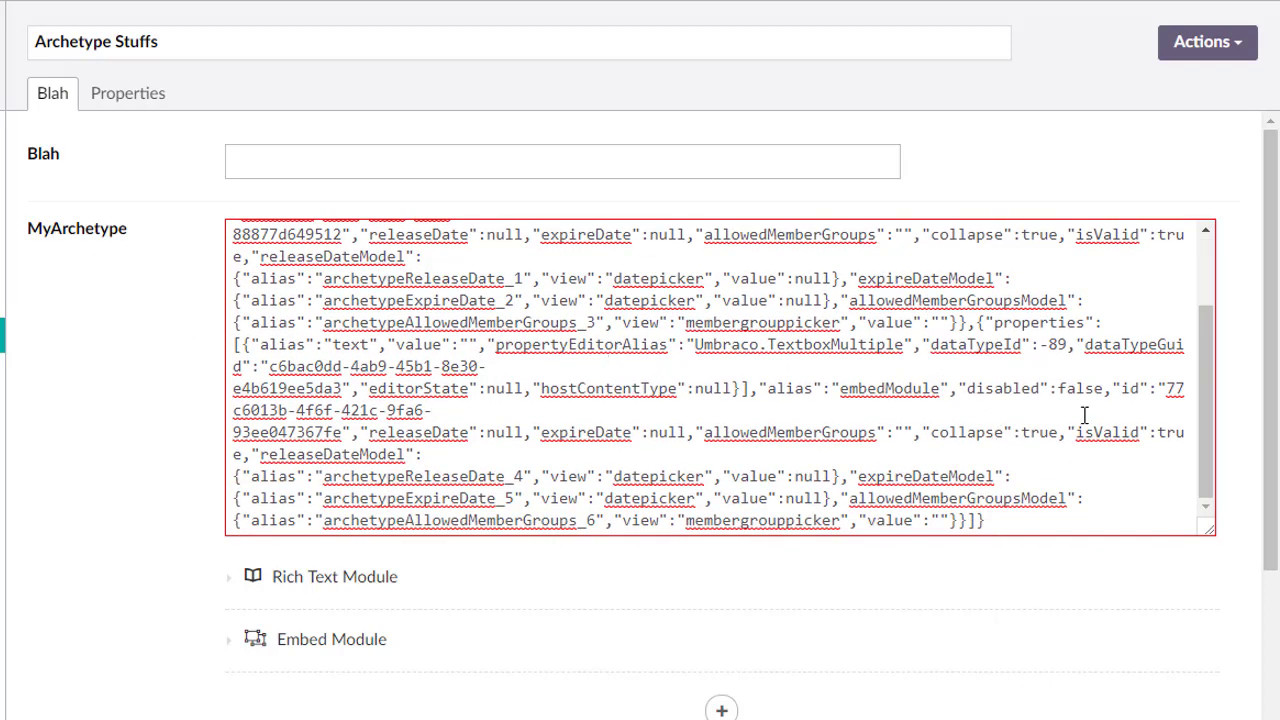
# - Try replacing MyArchetype's entire JSON with an opening brace, and undo the replacement
pyautogui.hotkey('ctrl', 'a')
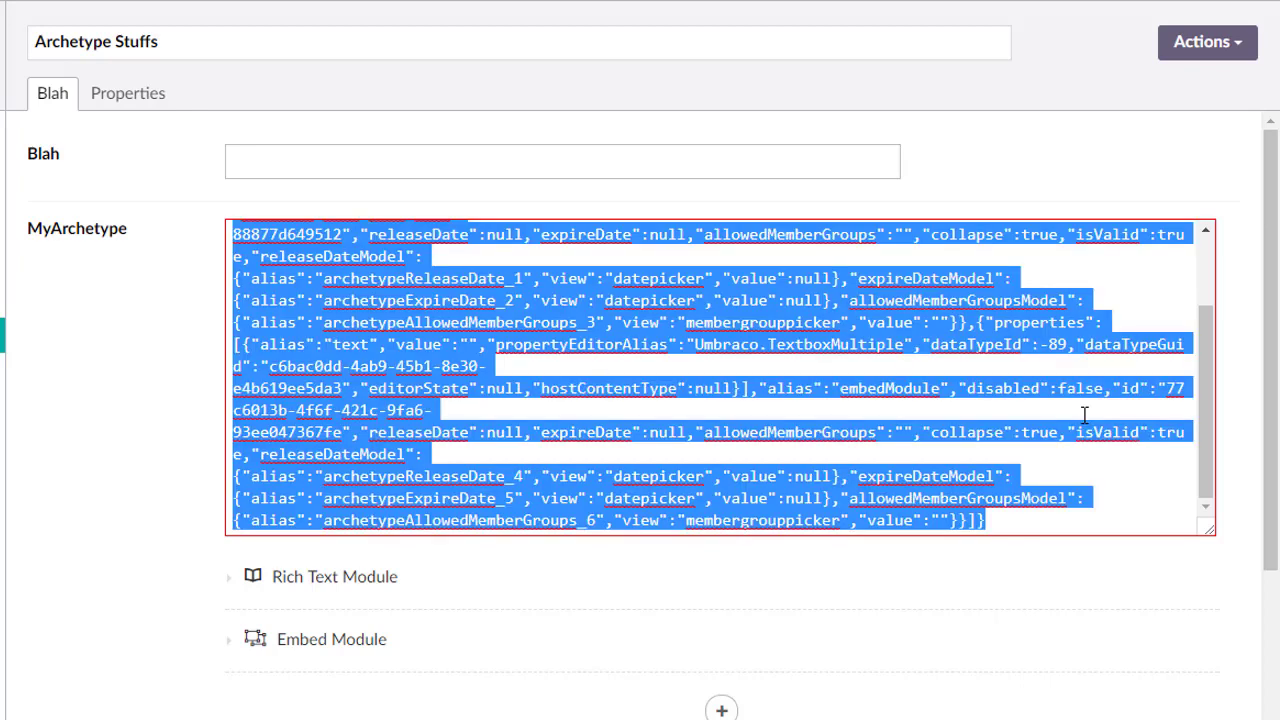
pyautogui.write('{}')
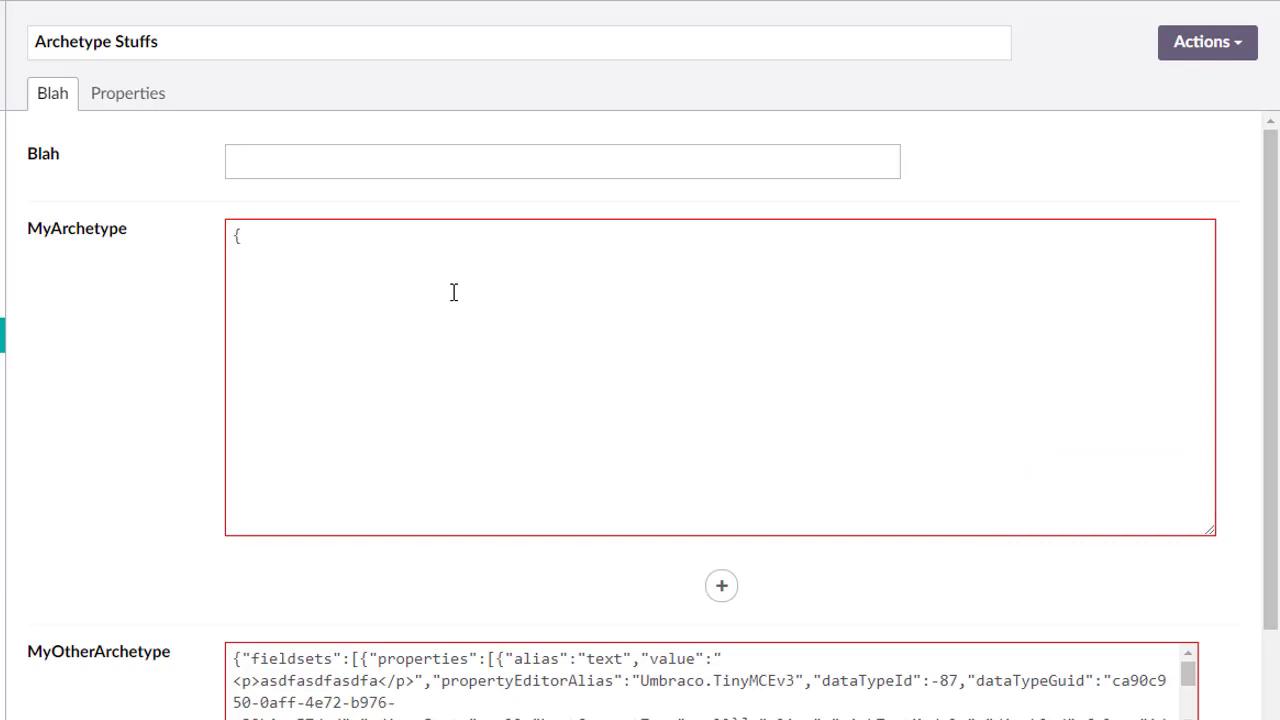
pyautogui.hotkey('ctrl', 'z')
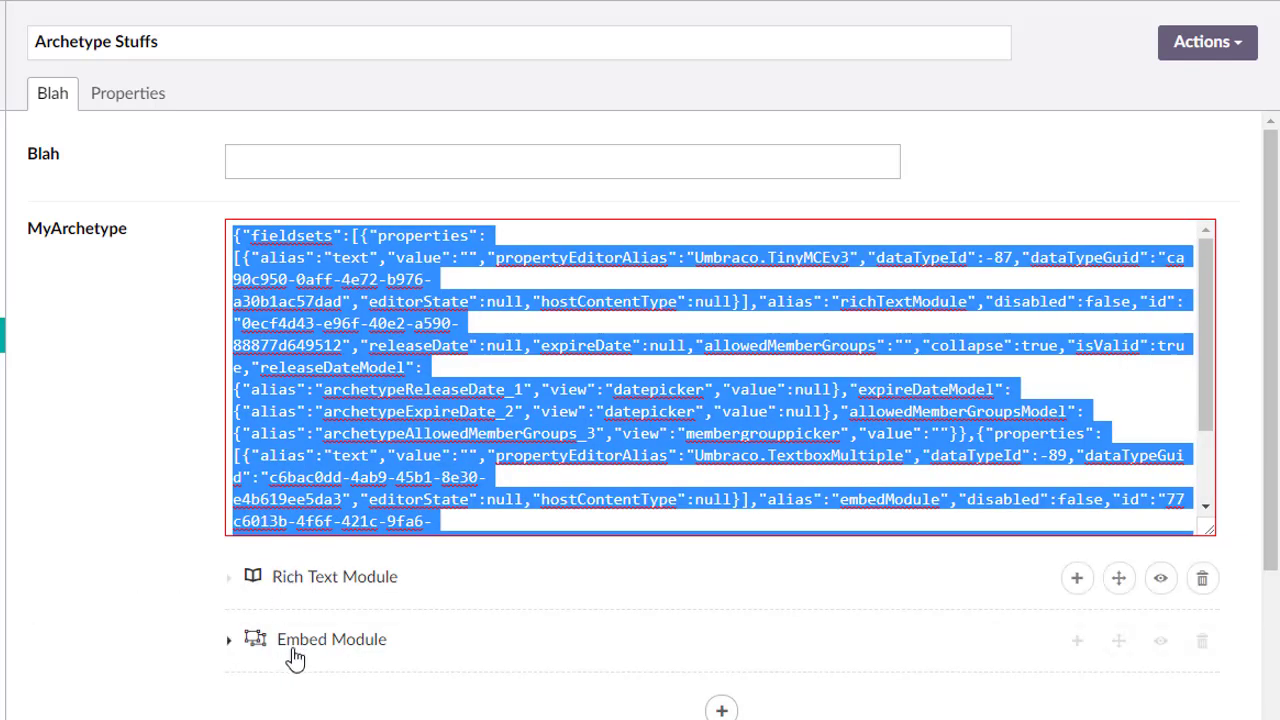
# - Try turning off Developer Mode for Archetype: Advanced and replacing its entire Config Model with {}
pyautogui.scroll(-2, 580, 634)
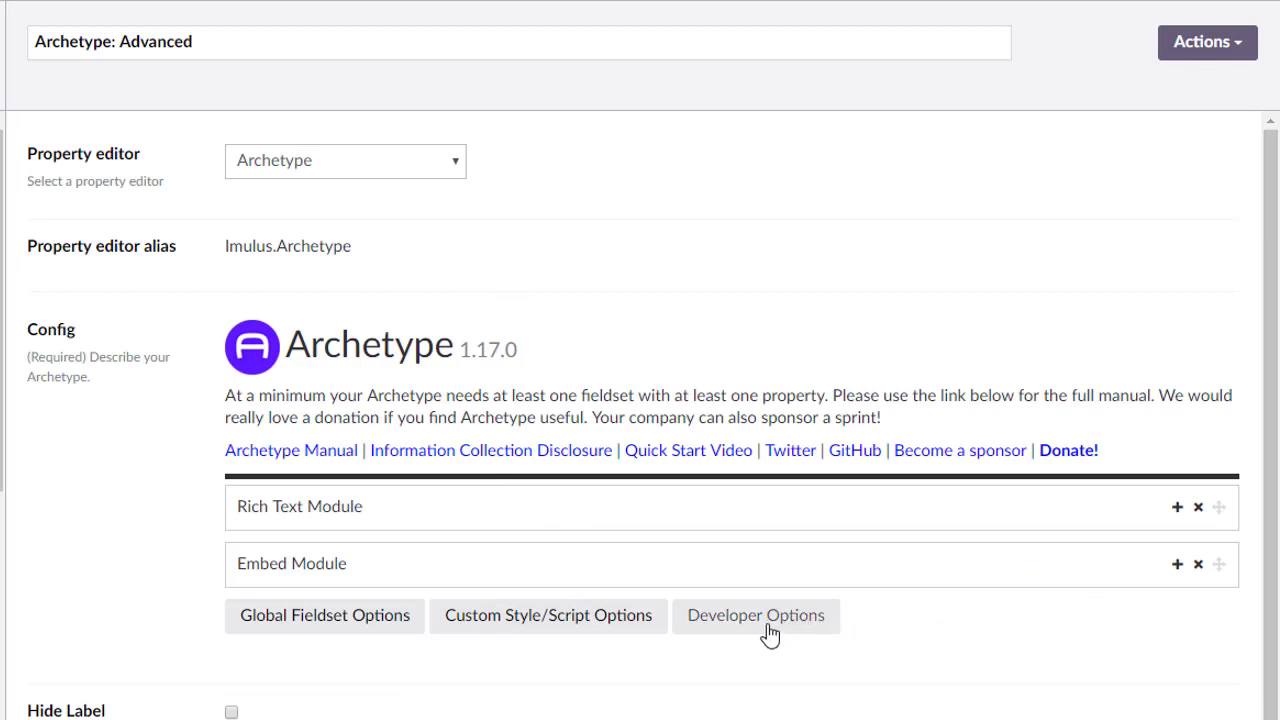
pyautogui.click(773, 634)
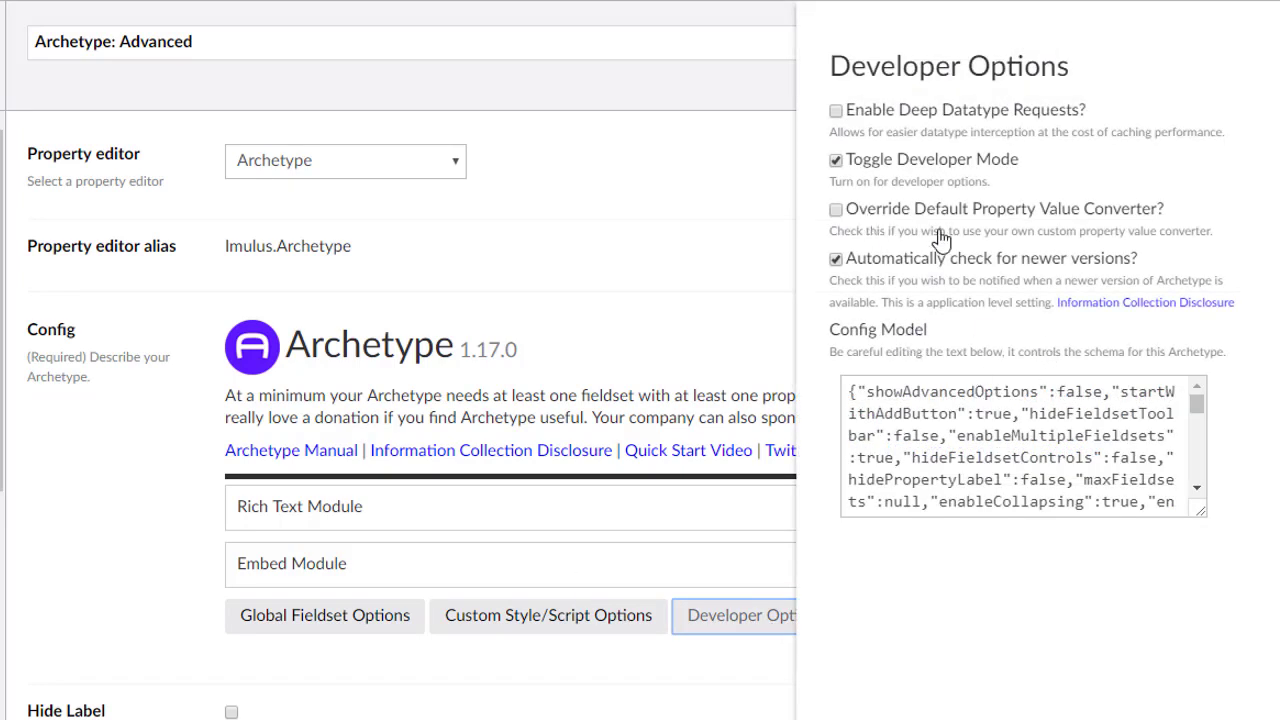
pyautogui.click(920, 170)
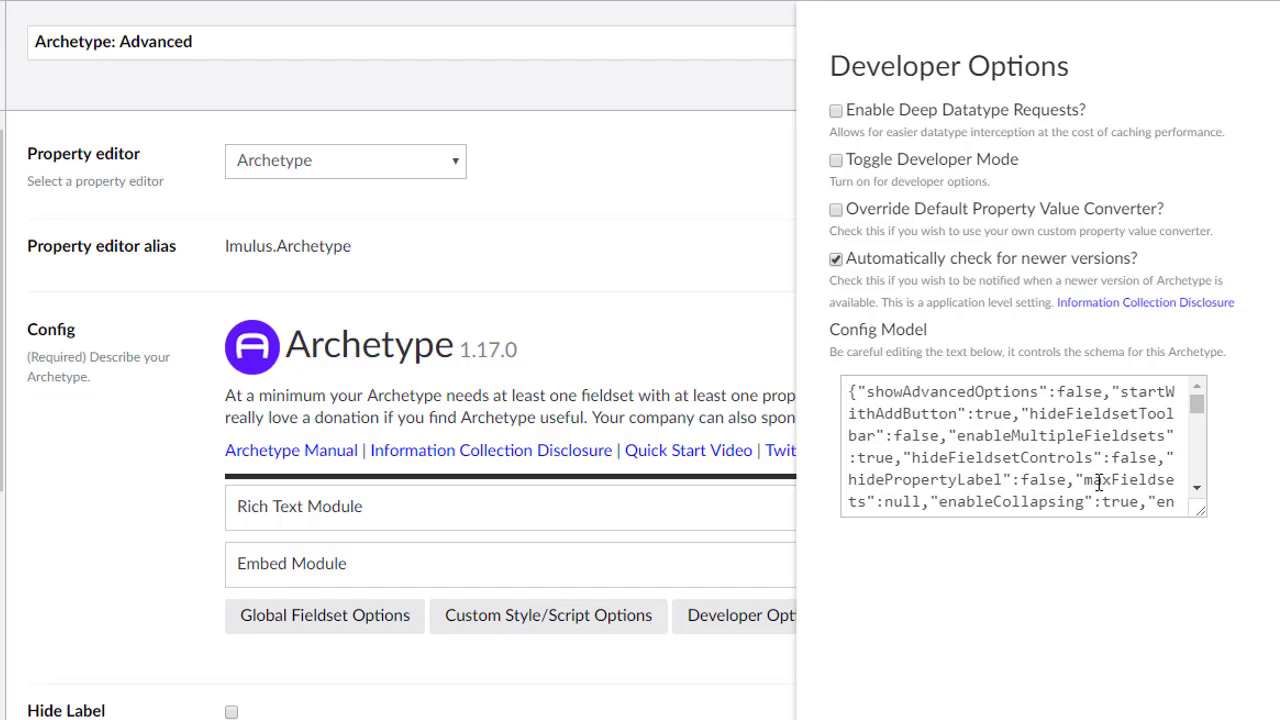
pyautogui.moveTo(1197, 516); pyautogui.dragTo(1220, 657)
pyautogui.click(992, 567)
pyautogui.hotkey('ctrl', 'a')
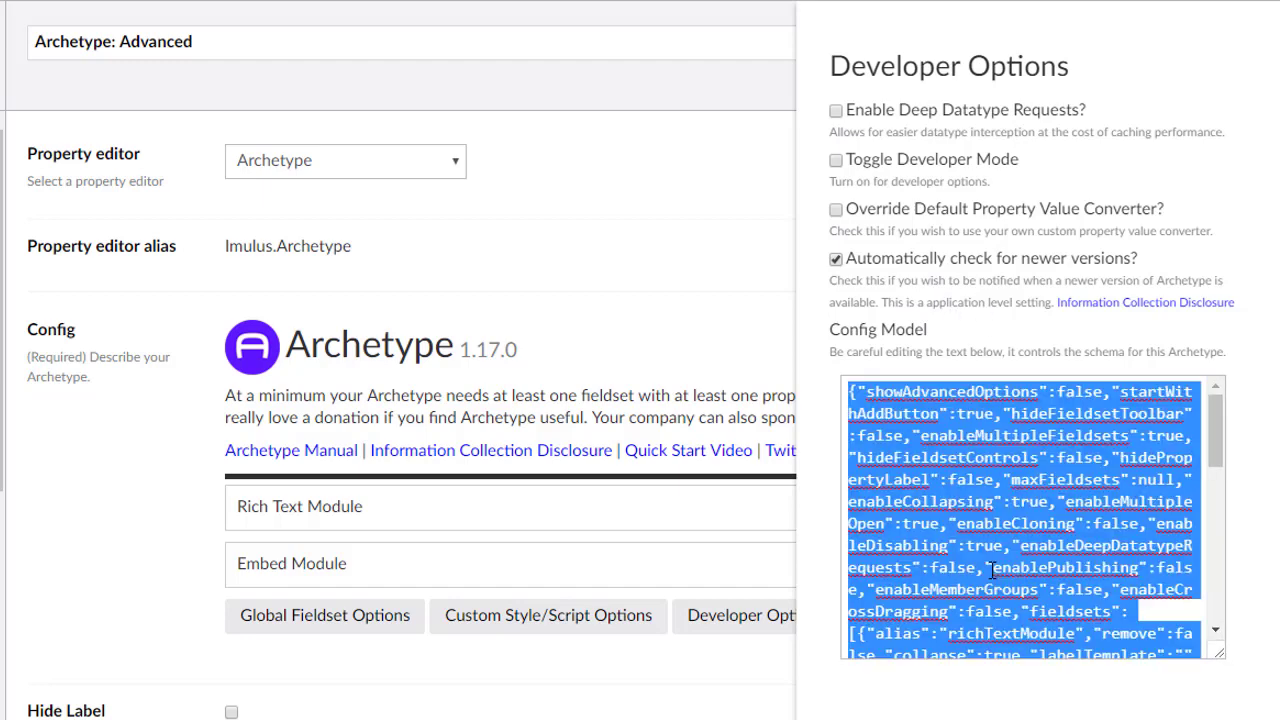
pyautogui.write('{}')
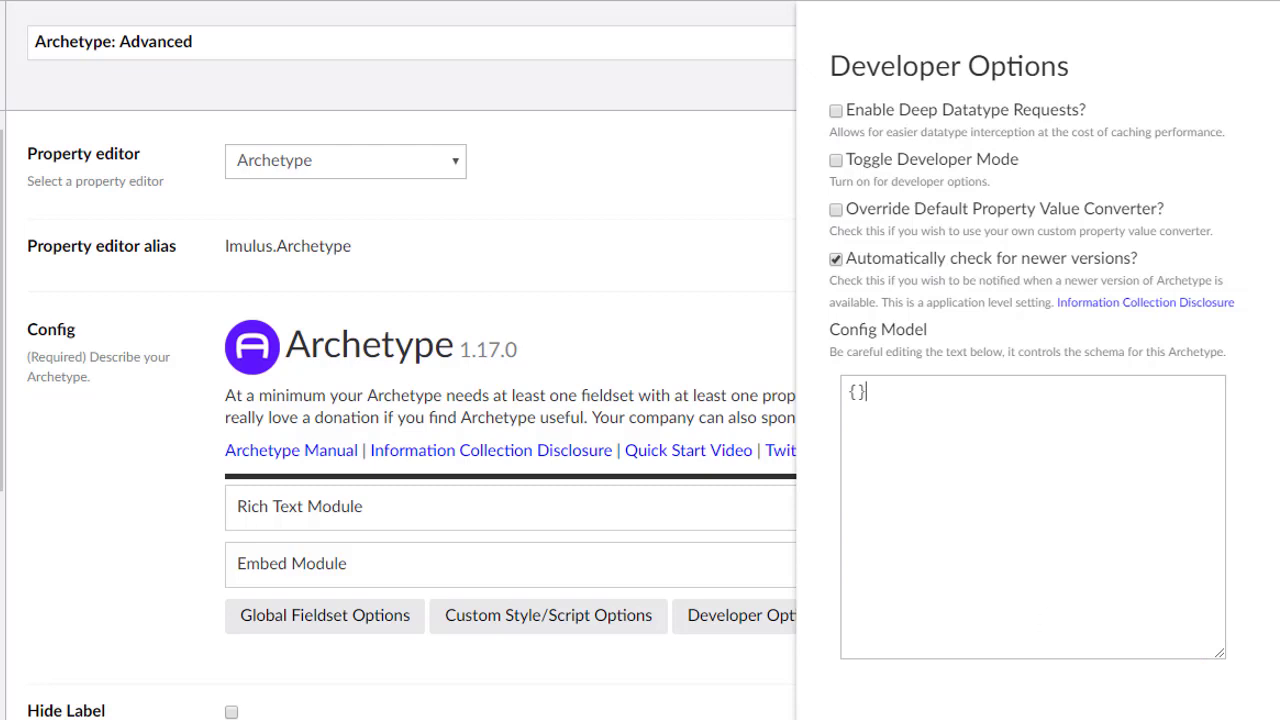
pyautogui.press('Escape')
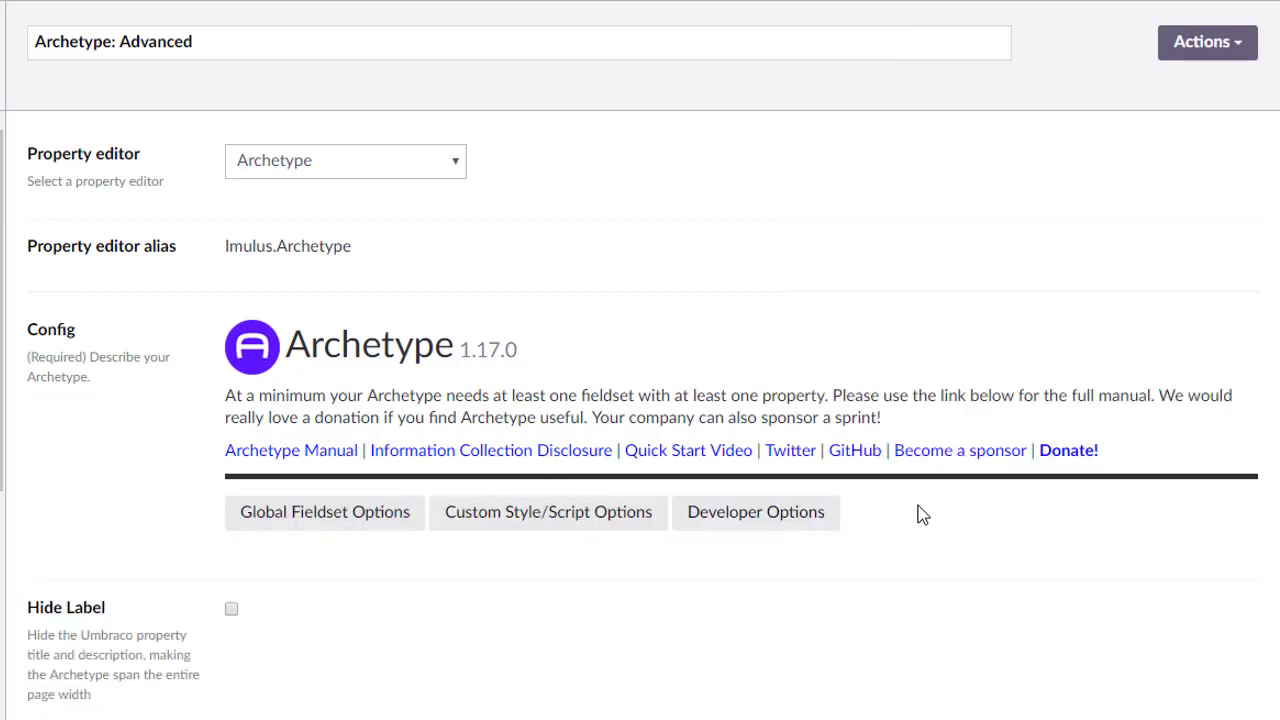
# - Discard the unsaved developer option changes by switching to Archetype: Inner and reopening Archetype: Advanced
pyautogui.click(792, 522)
pyautogui.press('Escape')
pyautogui.click(150, 367)
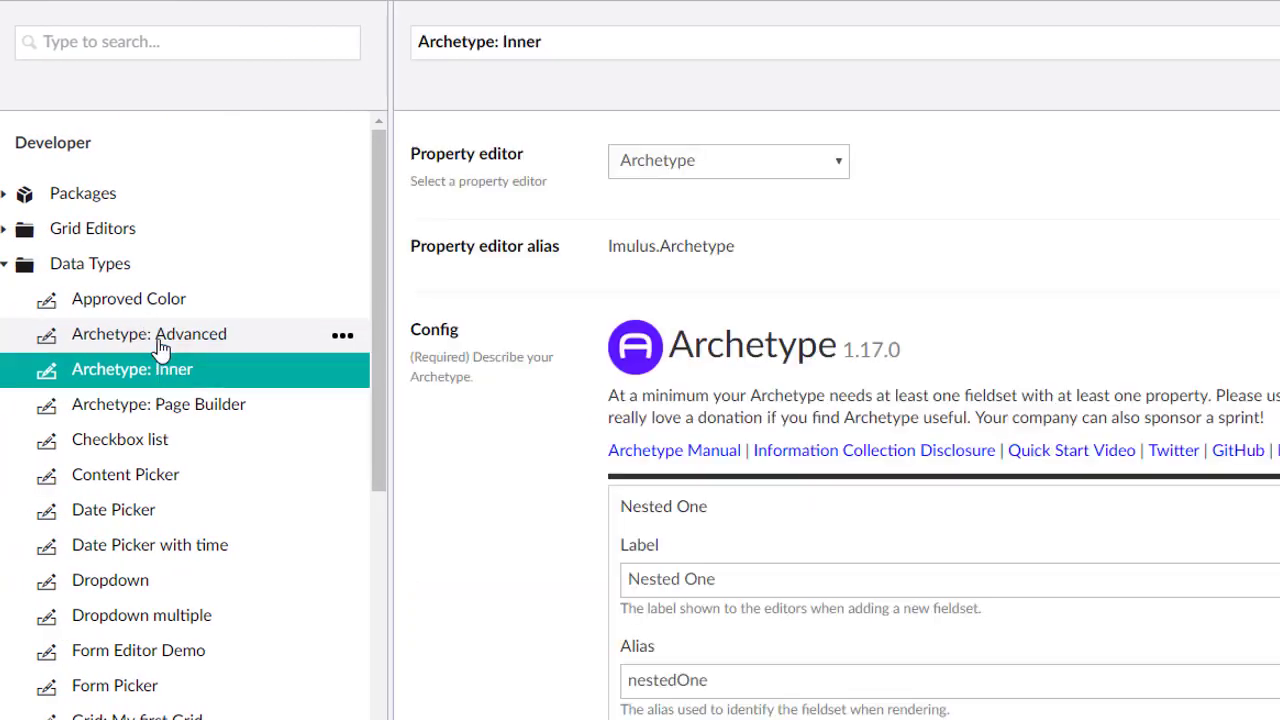
pyautogui.scroll(-5, 800, 620)
pyautogui.click(750, 560)
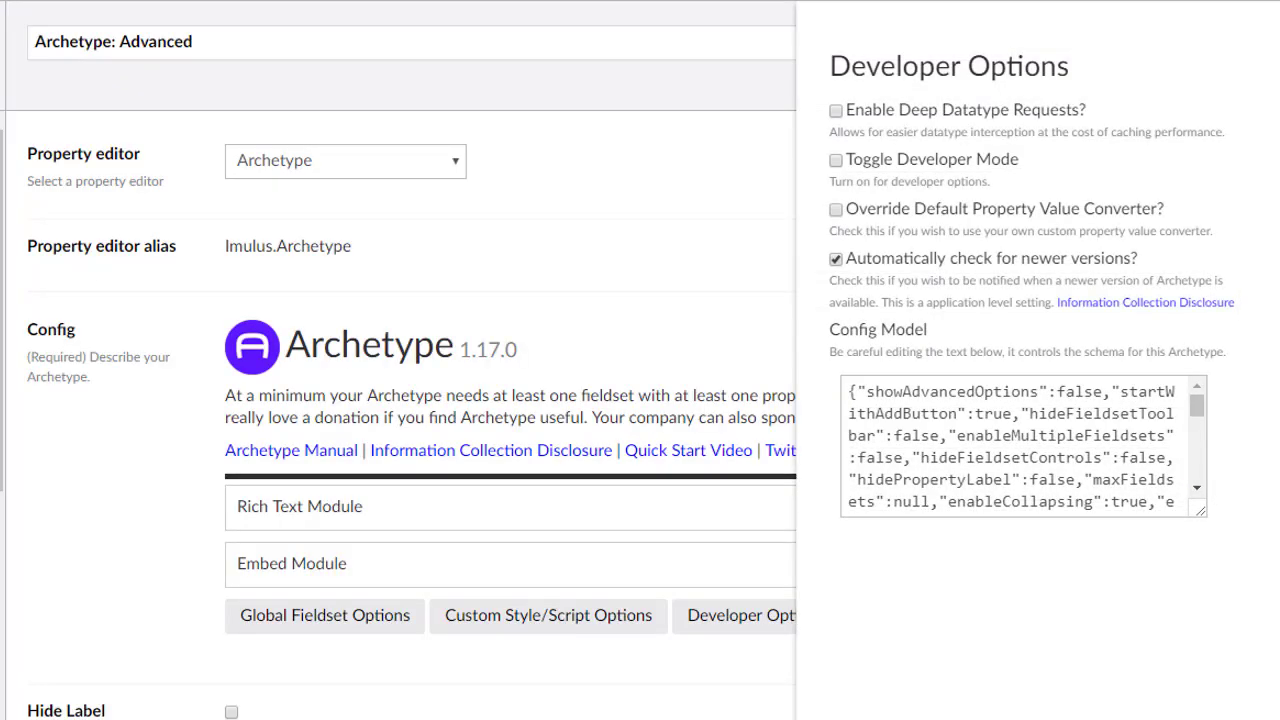
pyautogui.click(711, 583)
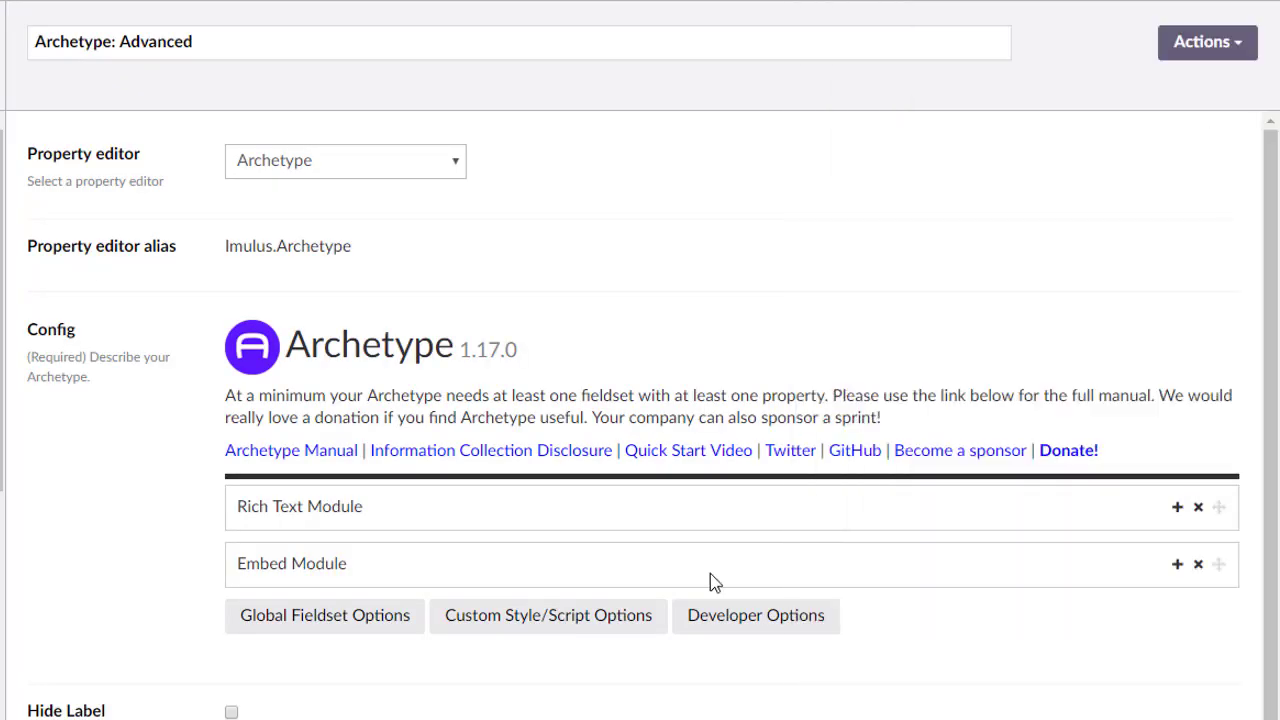
# - Enlarge the Config Model box in Archetype: Advanced's Developer Options and examine the fieldset schema
pyautogui.click(748, 626)
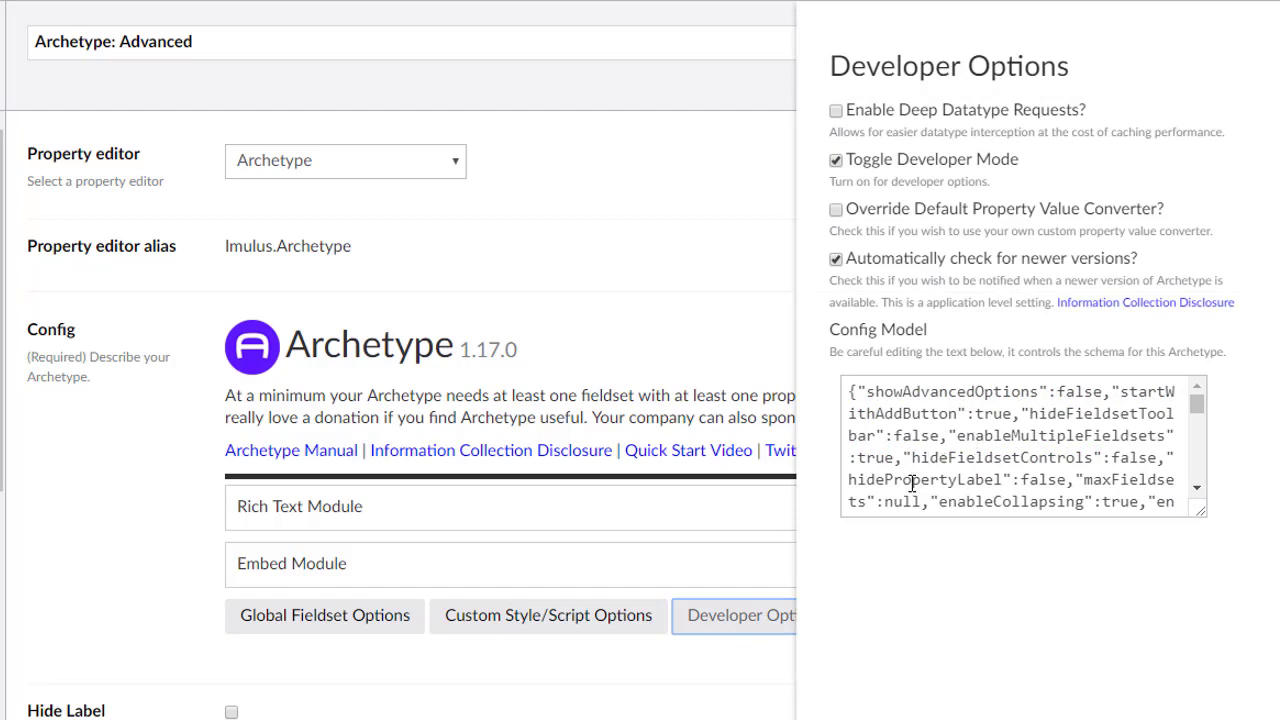
pyautogui.moveTo(1201, 512); pyautogui.dragTo(1254, 716)
pyautogui.scroll(-2, 1085, 662)
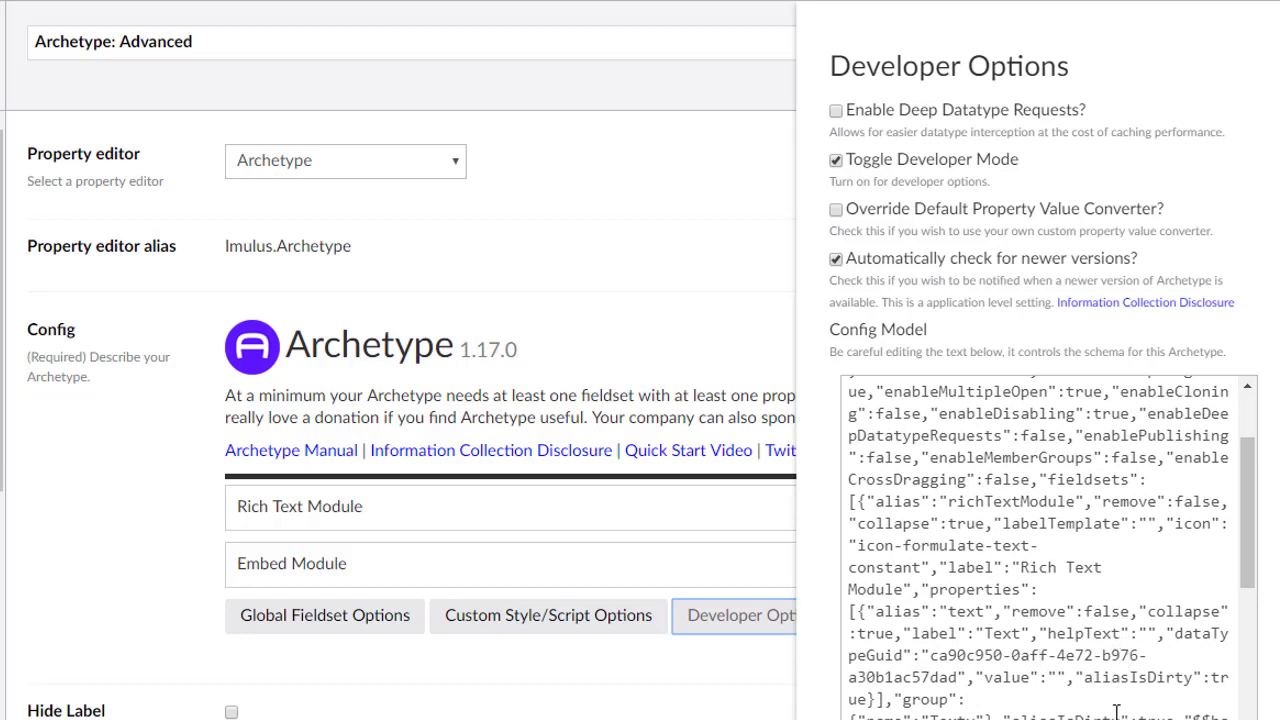
pyautogui.scroll(-2, 1144, 704)
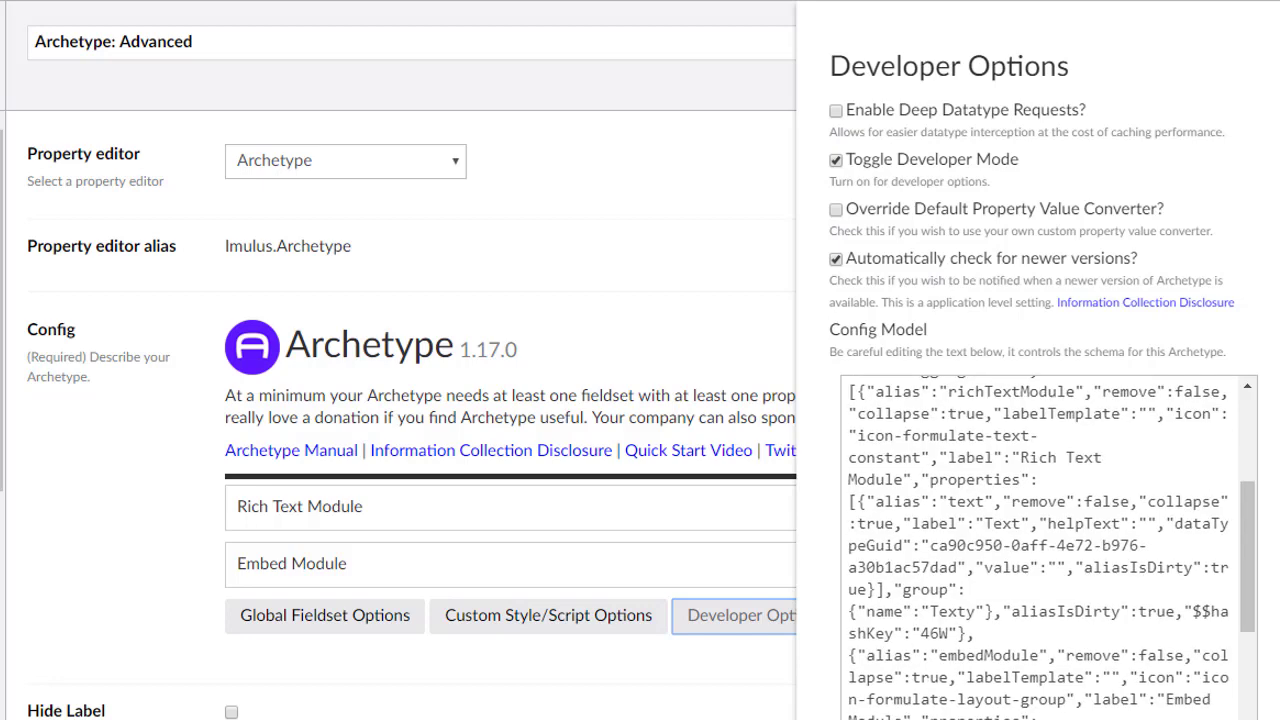
pyautogui.press('Escape')
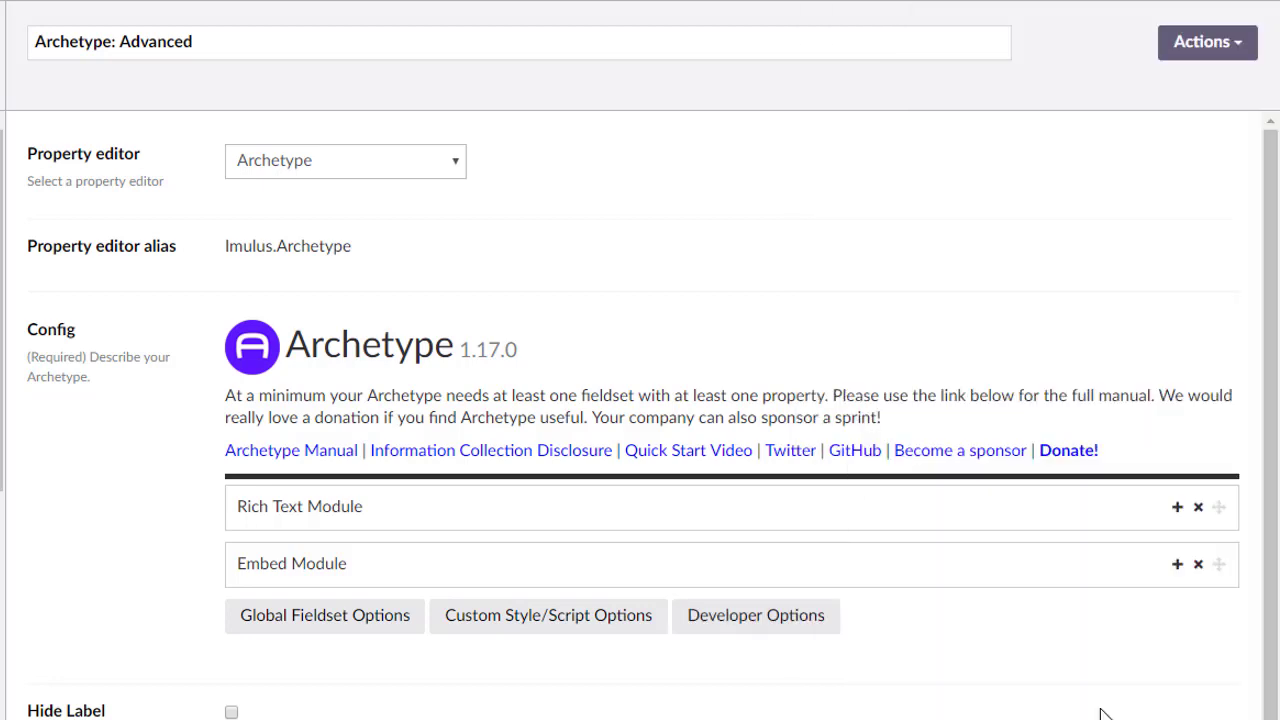
# - Open Rich Text Module's settings in Archetype: Advanced and review its Label Template option without changing anything
pyautogui.click(428, 510)
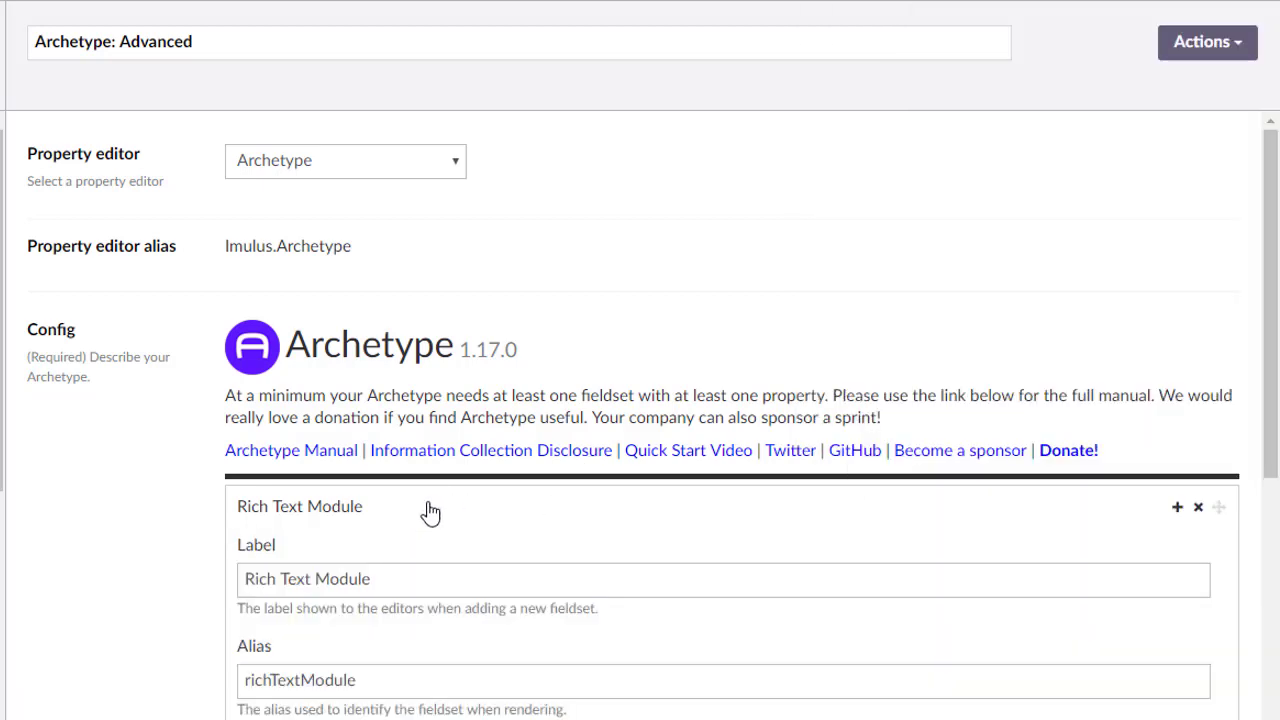
pyautogui.scroll(-2, 563, 366)
pyautogui.scroll(-2, 270, 388)
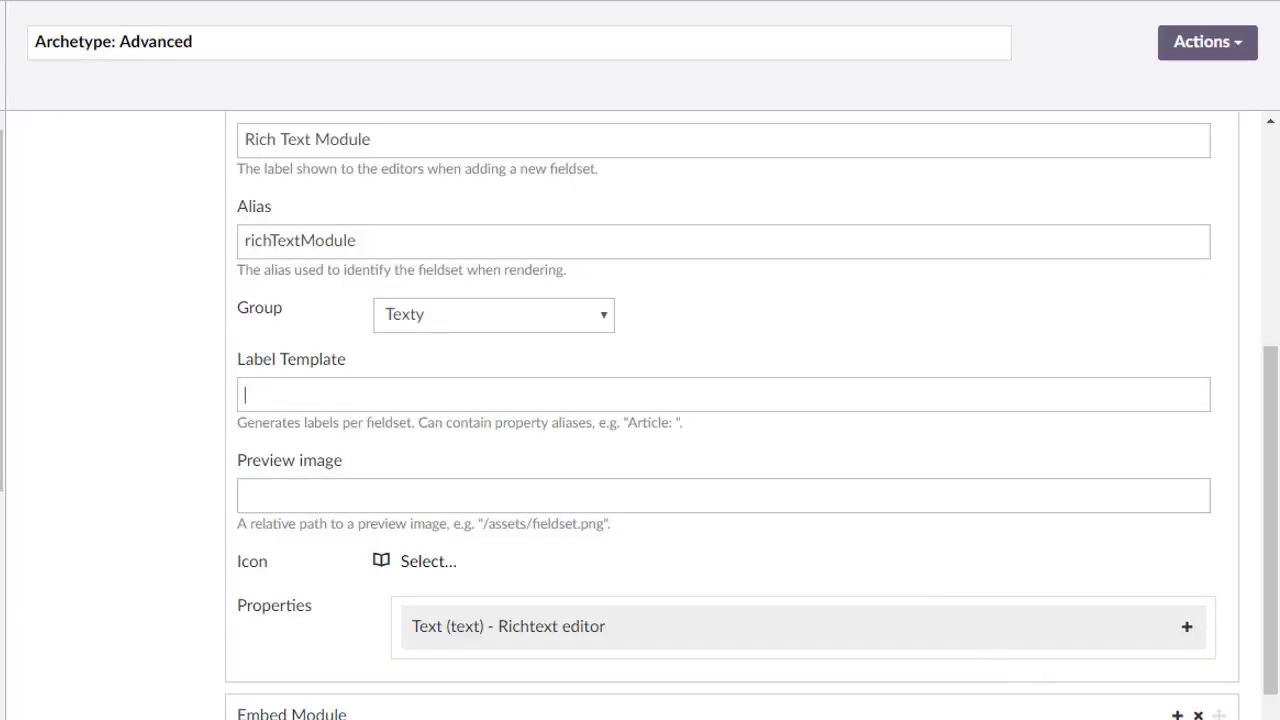
pyautogui.click(926, 162)
pyautogui.press('Escape')
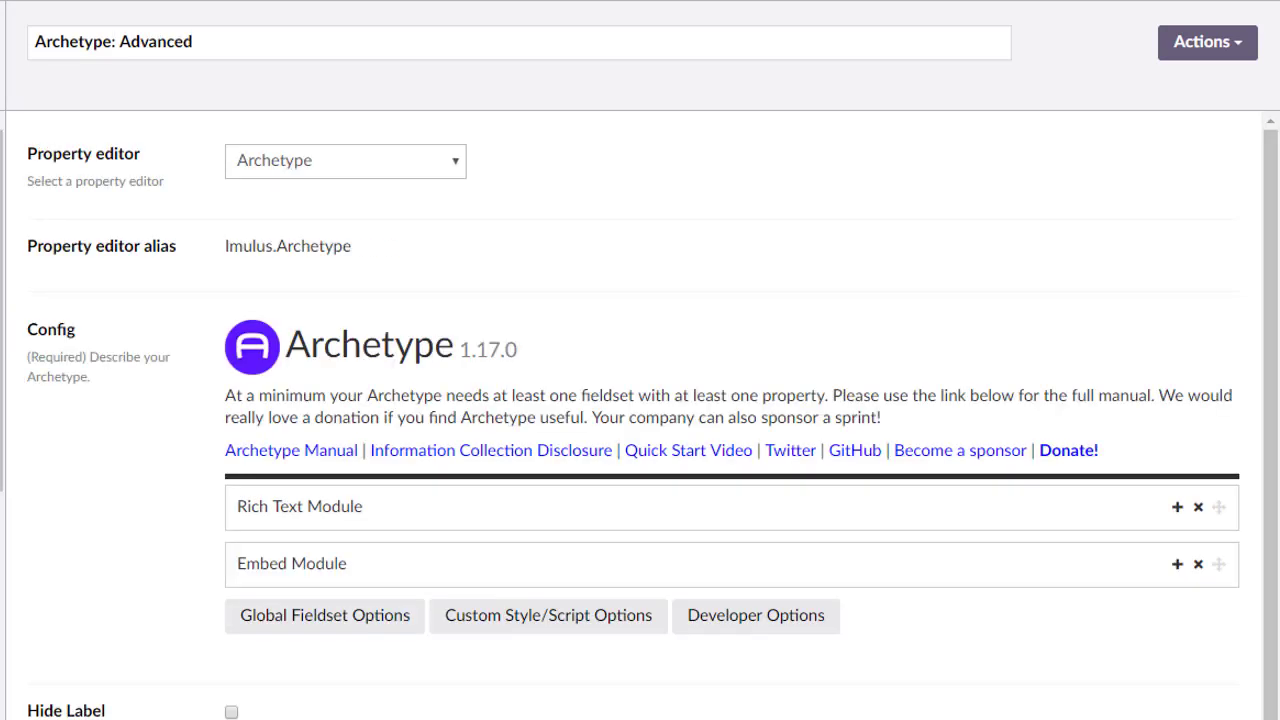
# - Set Rich Text Module's Label Template to {{text}} in Archetype: Advanced
pyautogui.click(360, 517)
pyautogui.scroll(-3, 403, 514)
pyautogui.scroll(-2, 360, 448)
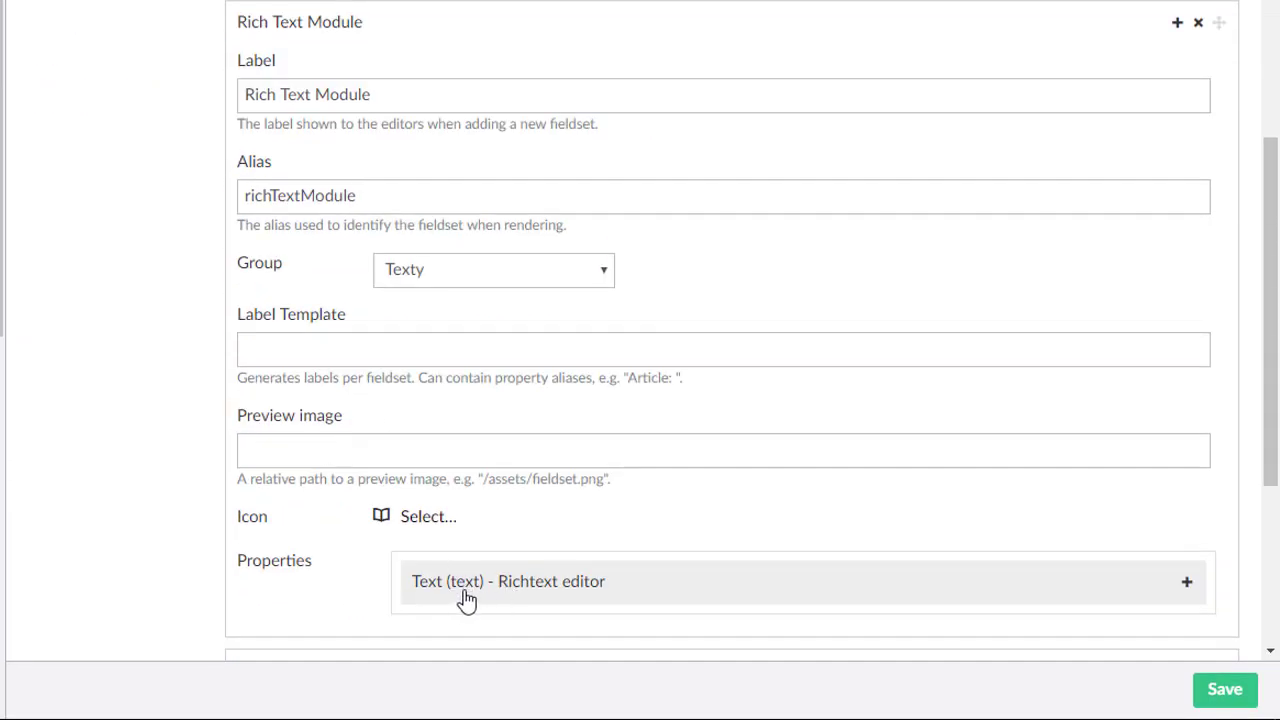
pyautogui.click(434, 459)
pyautogui.write('{{text')
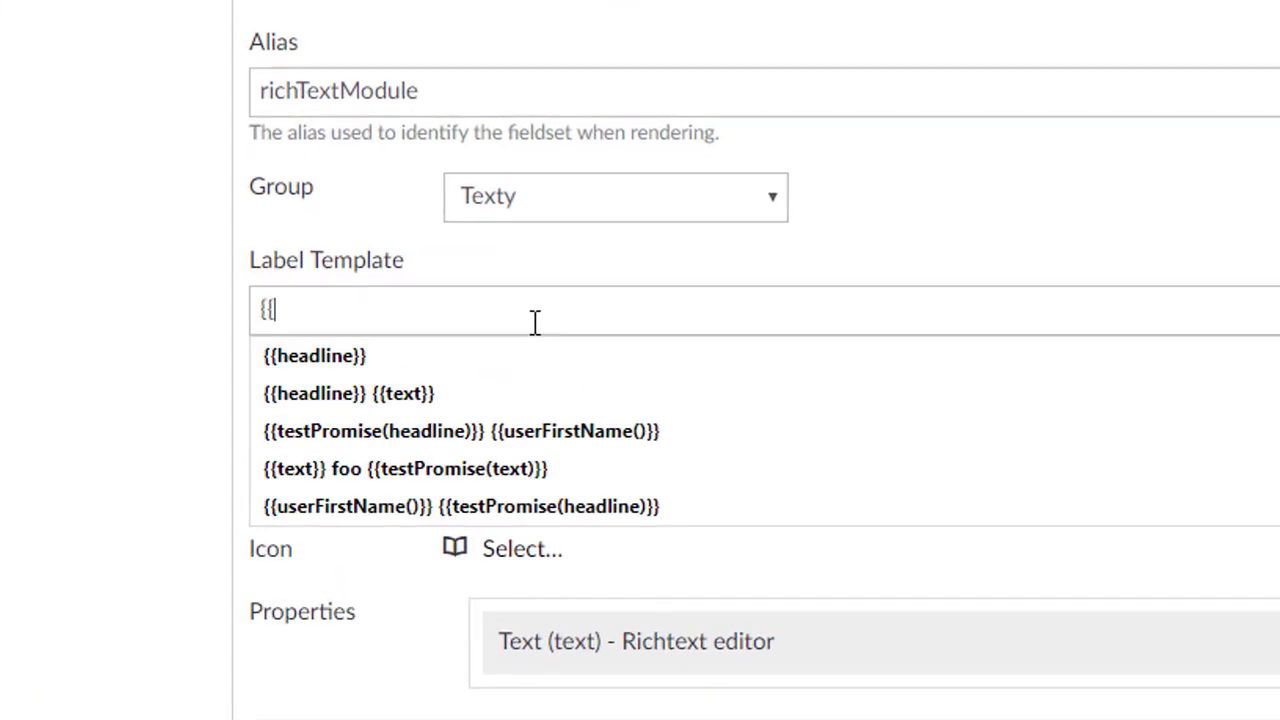
pyautogui.write('}}')
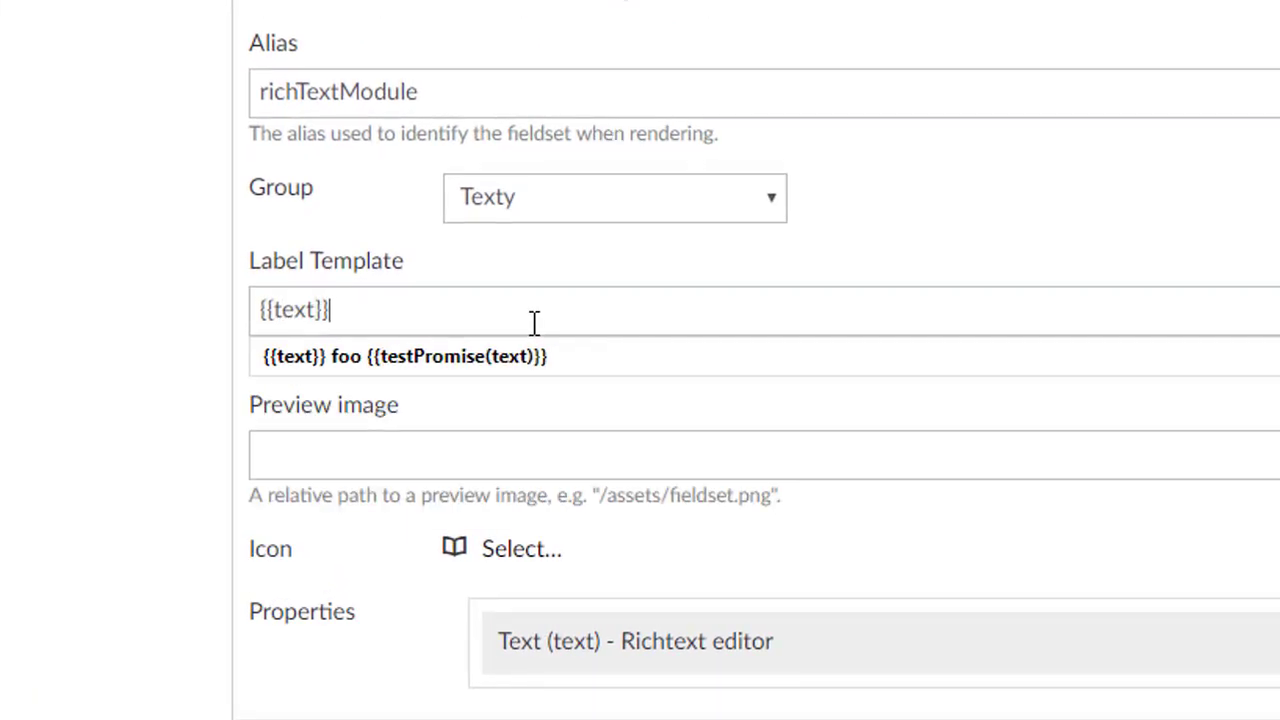
pyautogui.press('Tab')
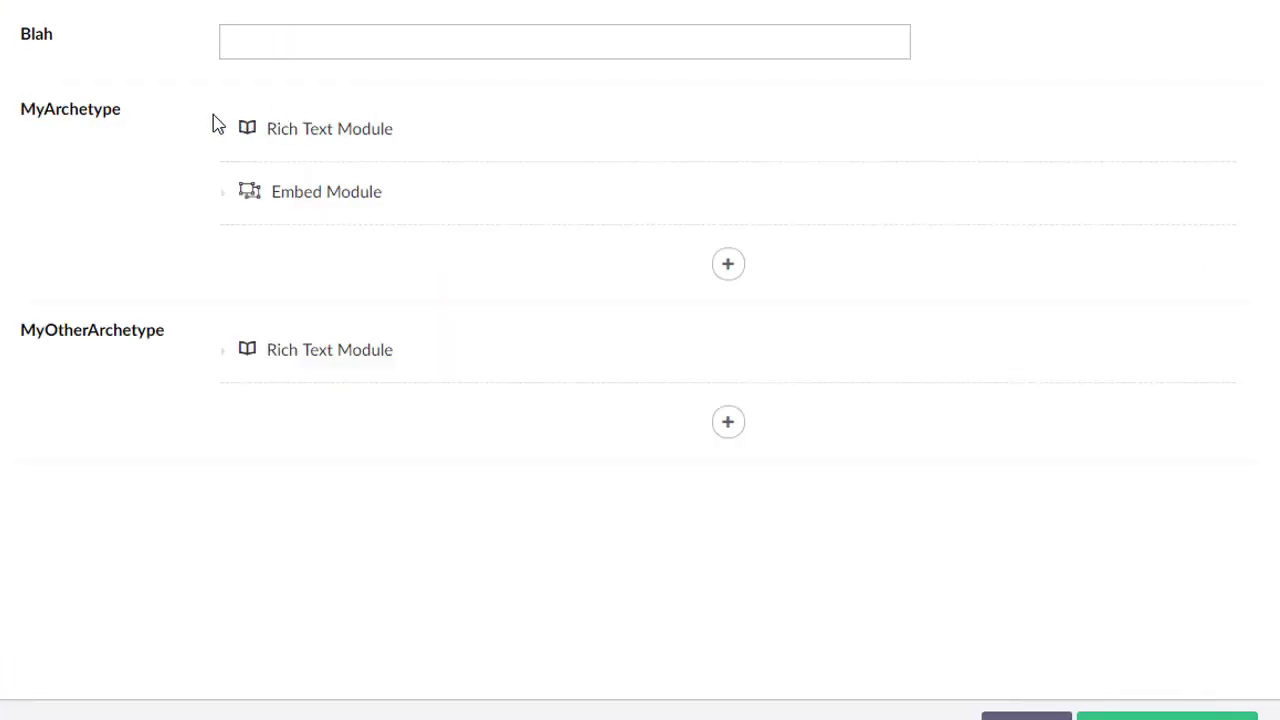
# - Reload Archetype Stuffs, enter "asdfasdfasdfasdf" in the Text of MyArchetype's Rich Text Module, and save and publish the page
pyautogui.press('F5')
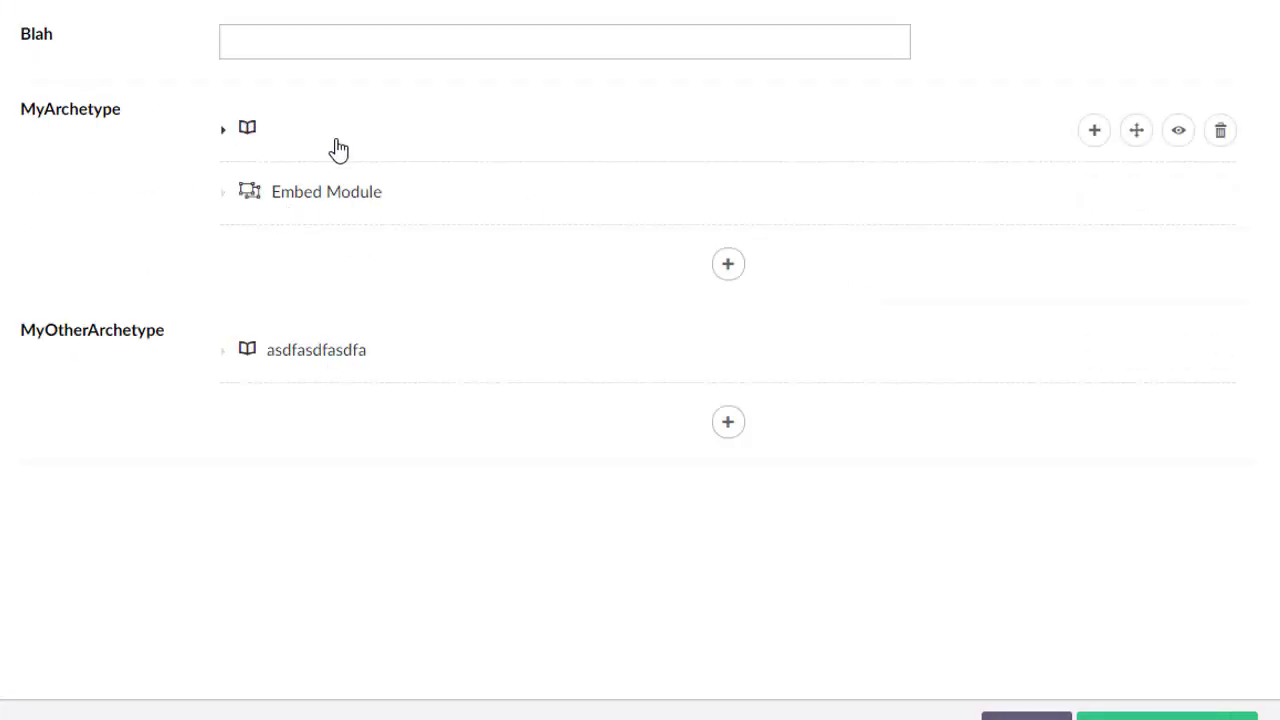
pyautogui.click(380, 137)
pyautogui.click(549, 368)
pyautogui.write('asdfasdfasdfasdf')
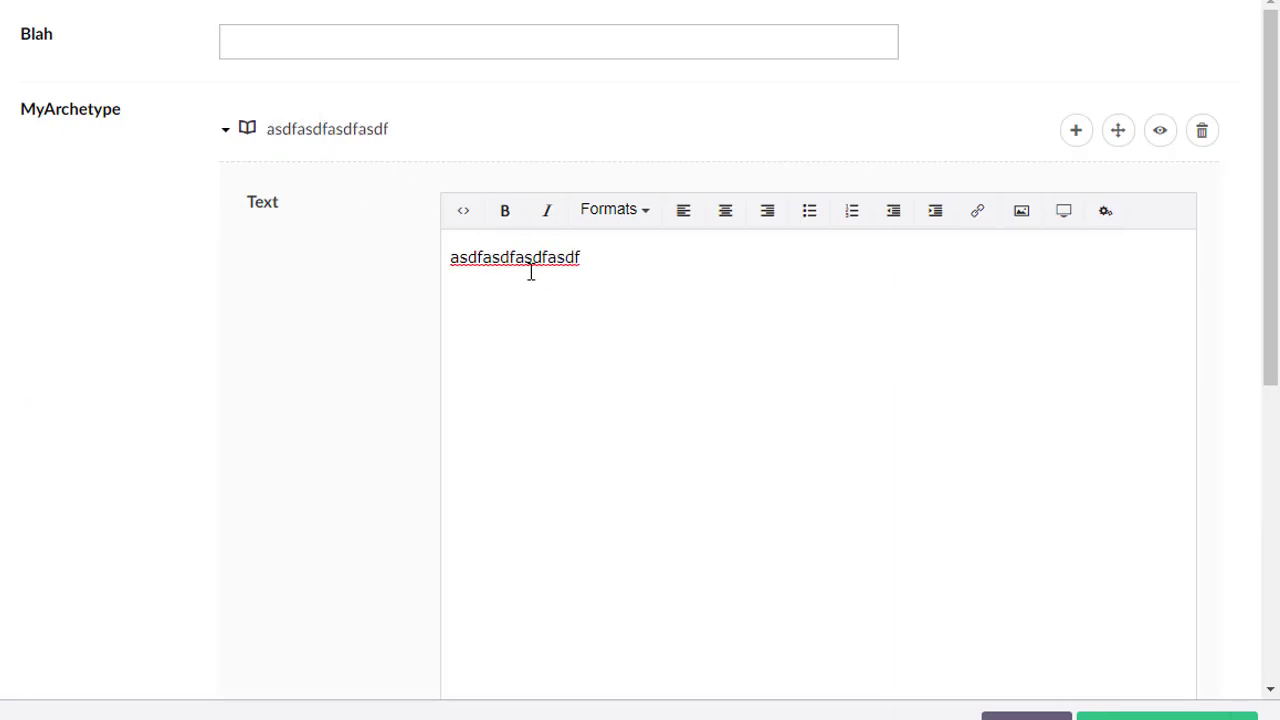
pyautogui.hotkey('ctrl', 'p')
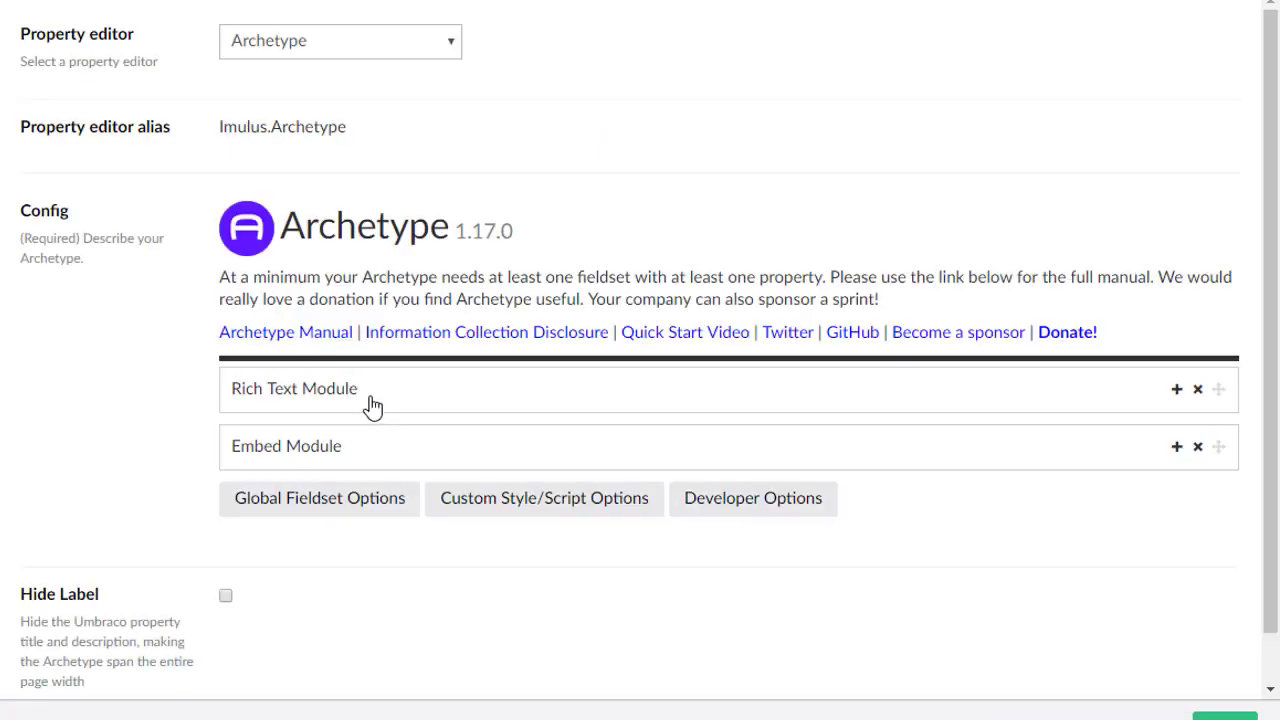
# - Review Rich Text Module's Label Template, Preview image, Icon and Properties settings in Archetype: Advanced
pyautogui.click(370, 400)
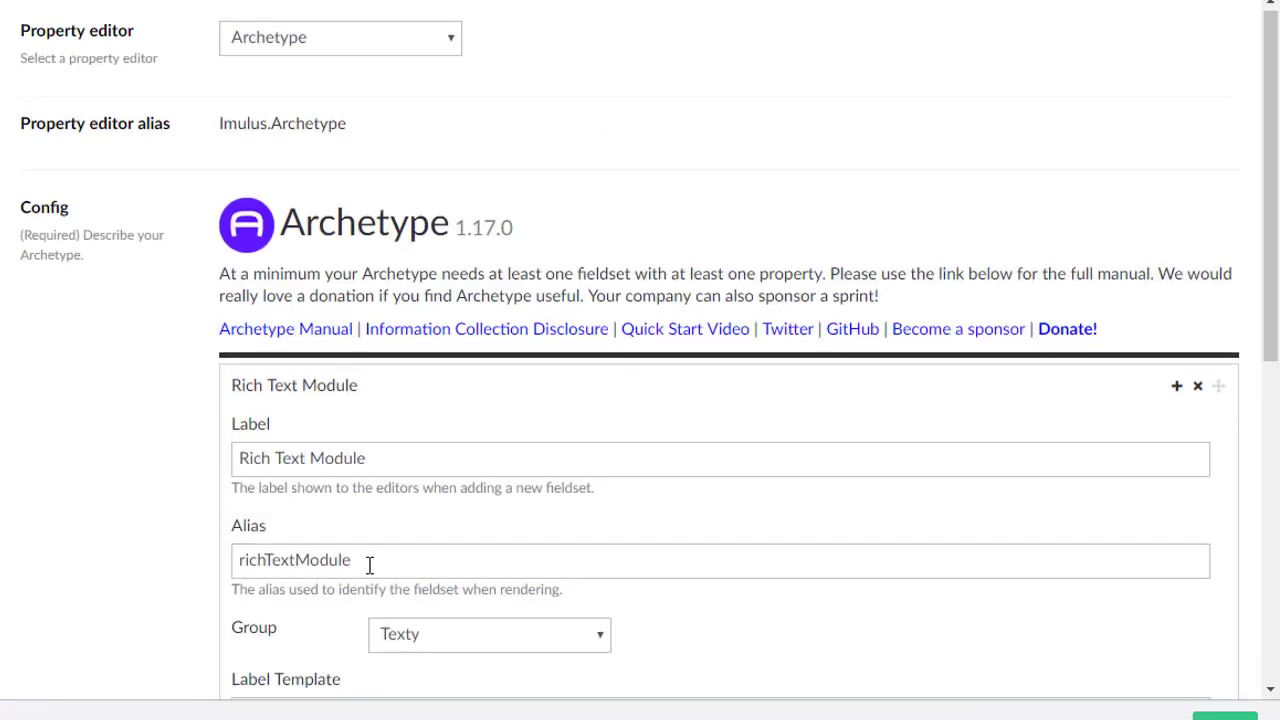
pyautogui.scroll(-2, 369, 565)
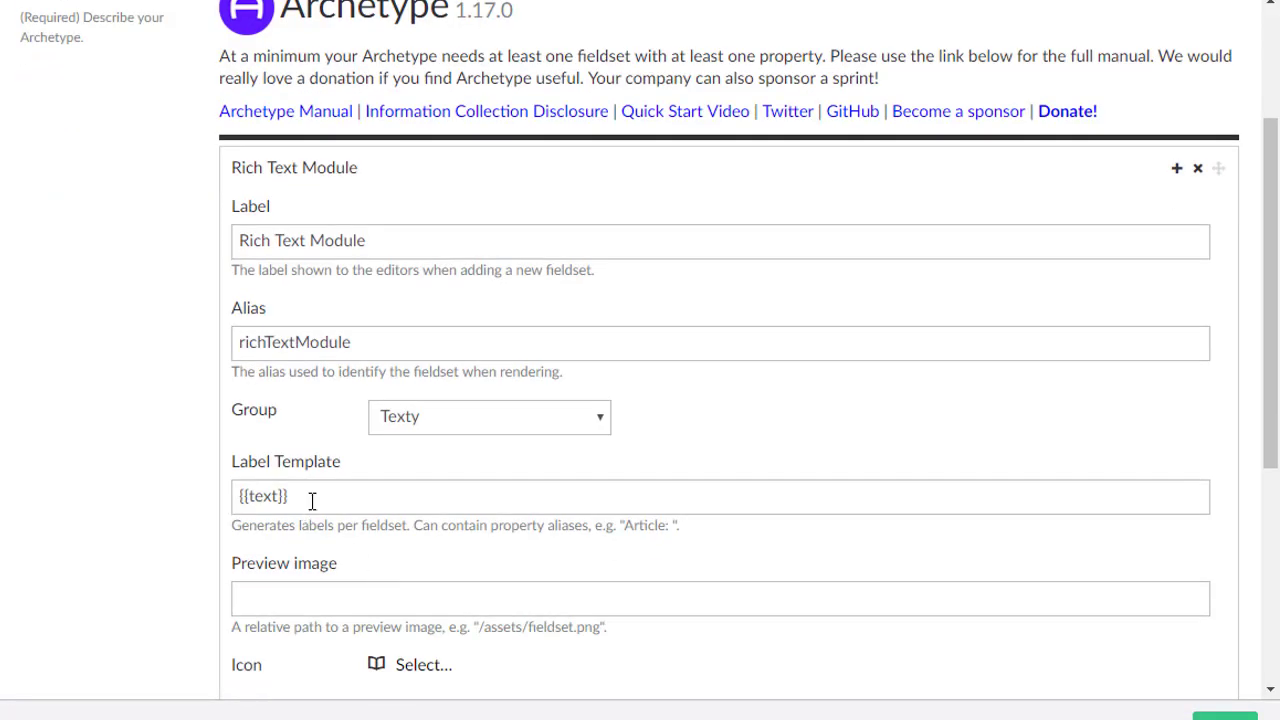
pyautogui.scroll(-2, 85, 378)
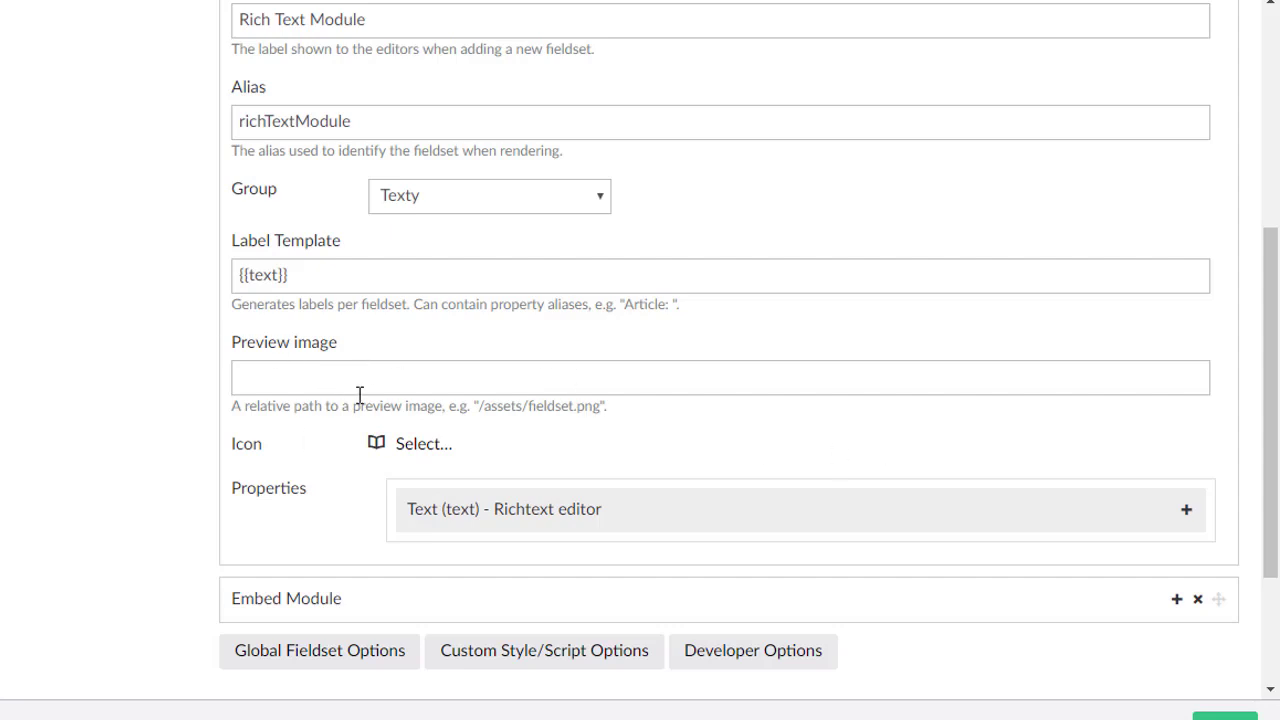
pyautogui.scroll(2, 200, 376)
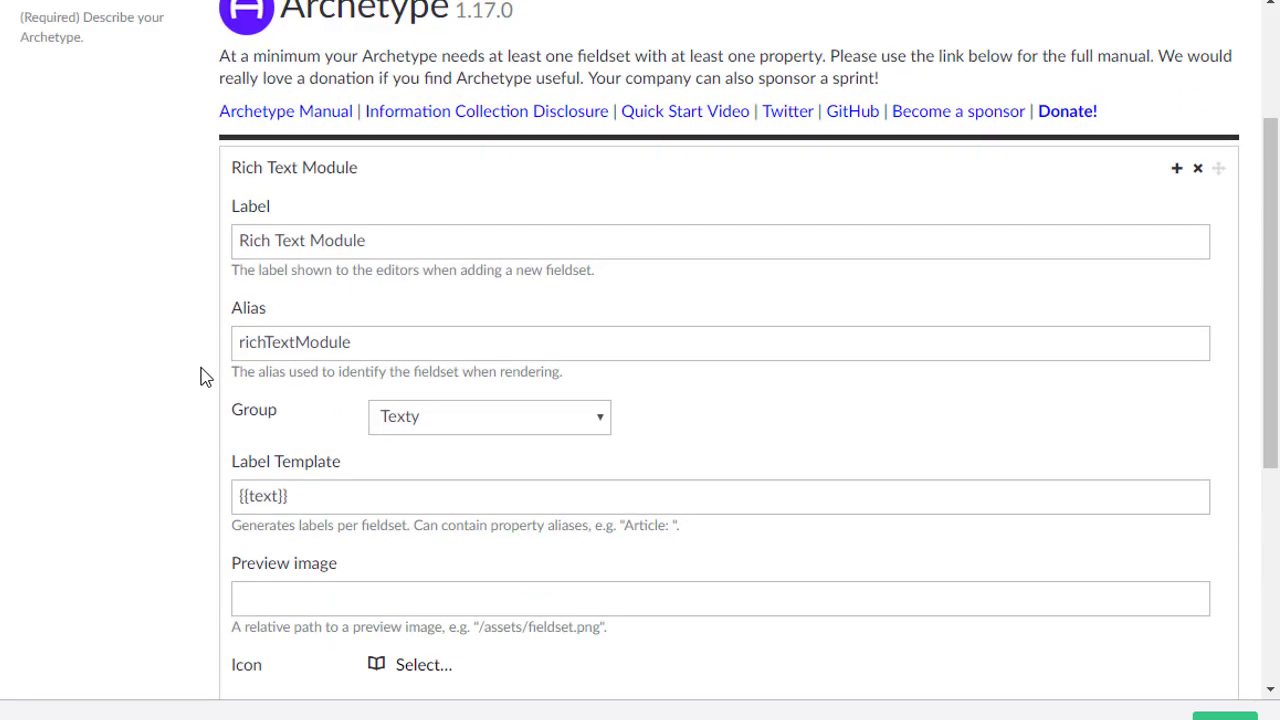
pyautogui.scroll(-1, 200, 376)
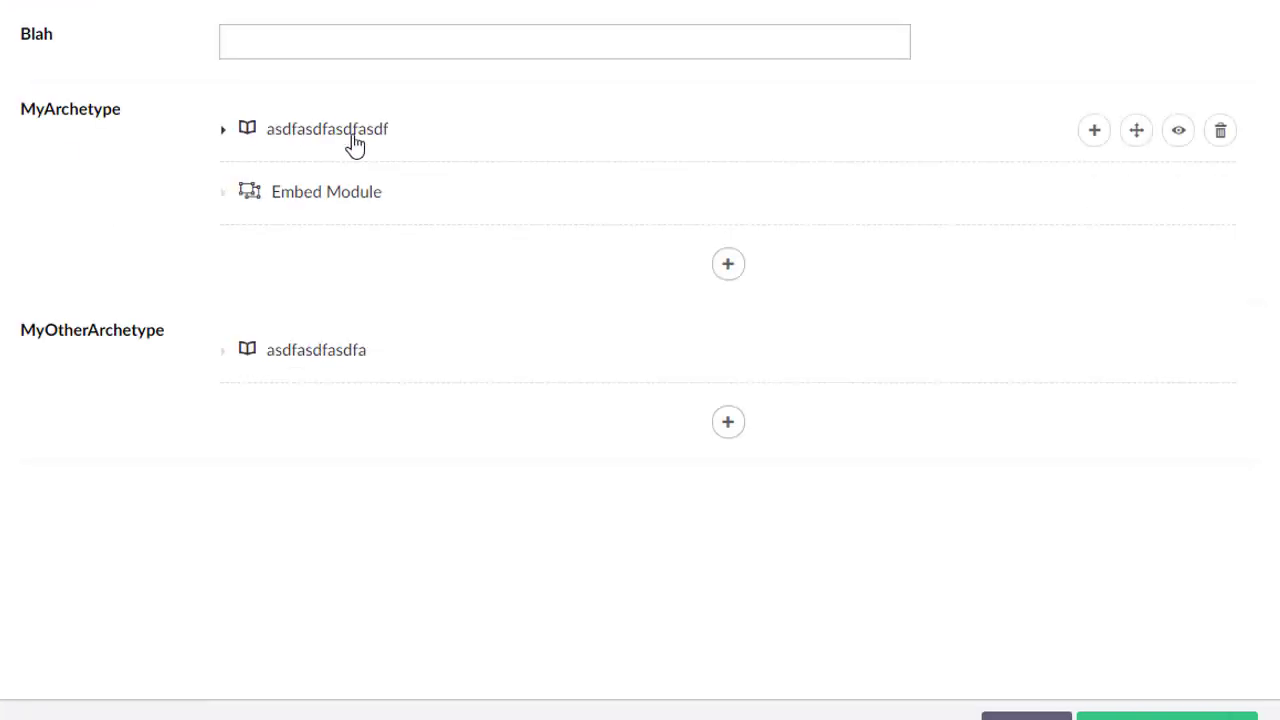
# - Expand MyArchetype's first fieldset on Archetype Stuffs and view the Raw data group in the Add an item picker
pyautogui.click(409, 158)
pyautogui.click(1077, 128)
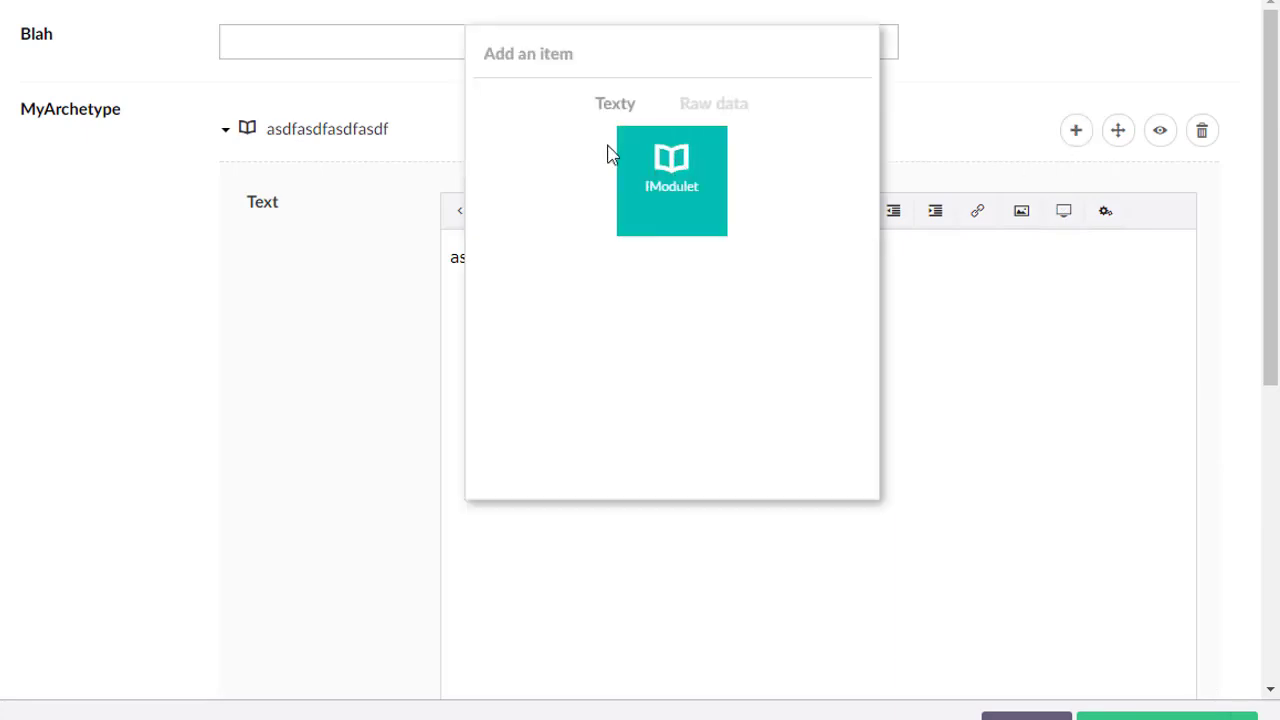
pyautogui.click(708, 106)
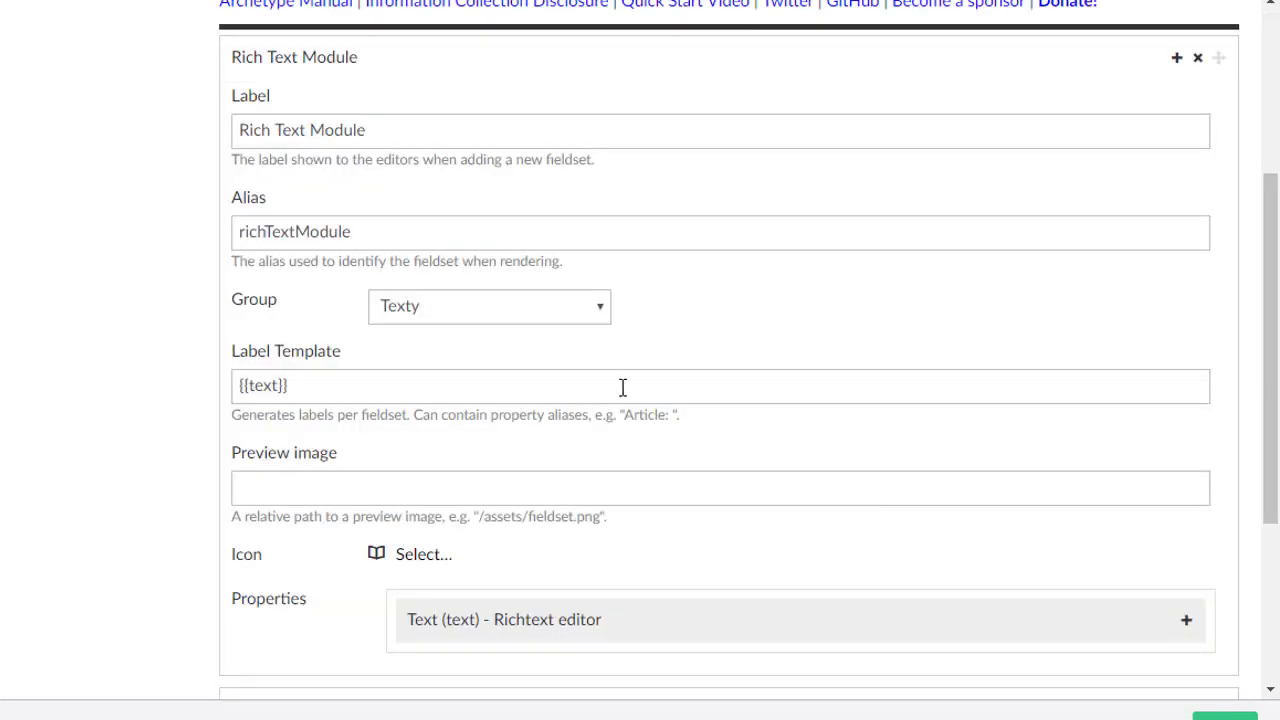
# - Return to Archetype: Advanced and collapse the Rich Text Module fieldset
pyautogui.scroll(2, 622, 387)
pyautogui.click(634, 286)
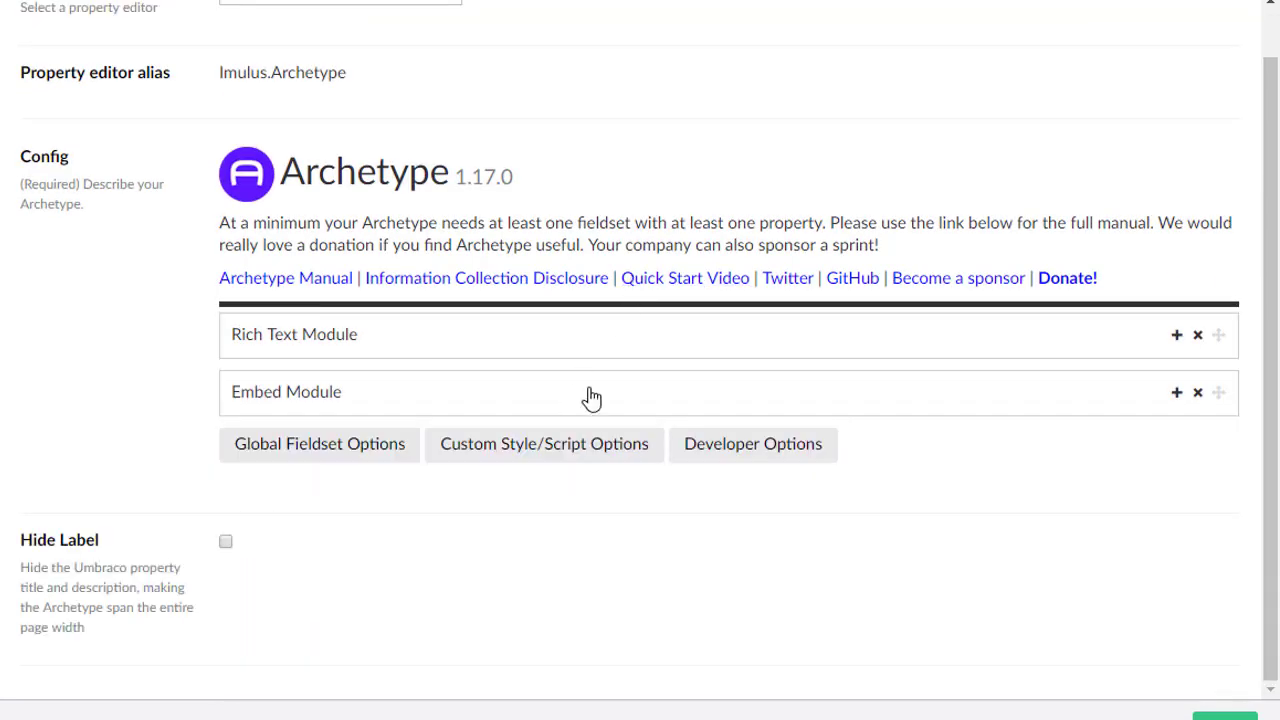